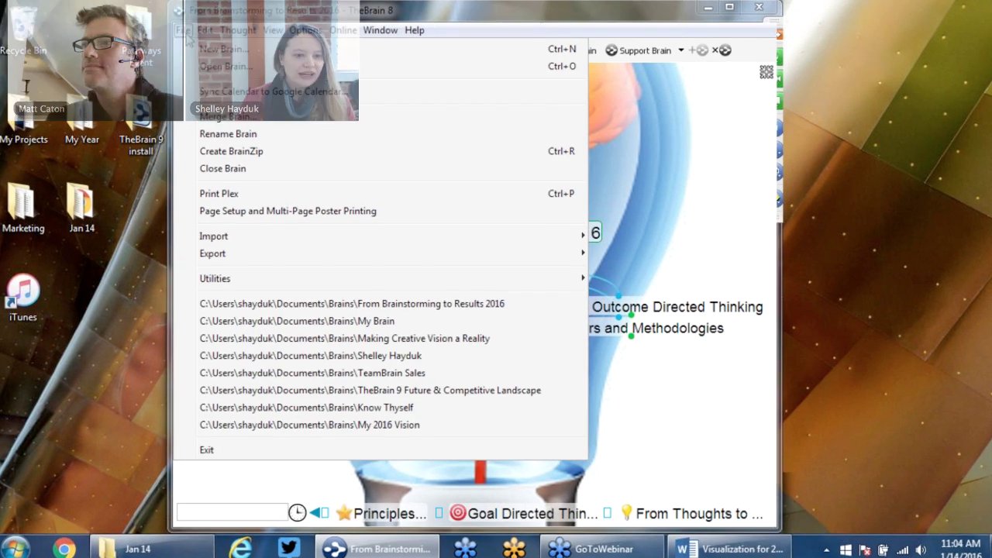
- View the templates offered for importing a template brain and for creating a new brain, leaving both dialogs without applying anything
mouse_move(233, 239)
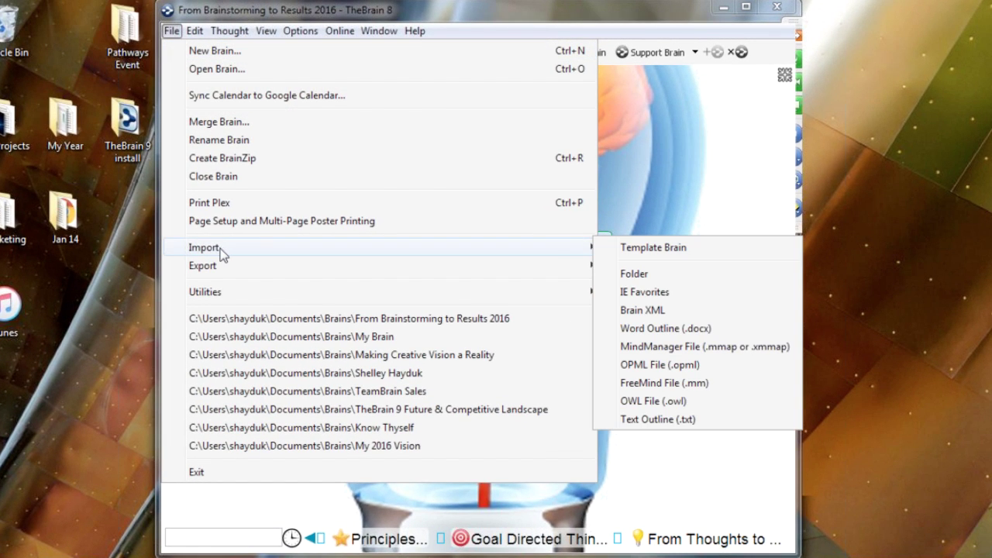
left_click(674, 248)
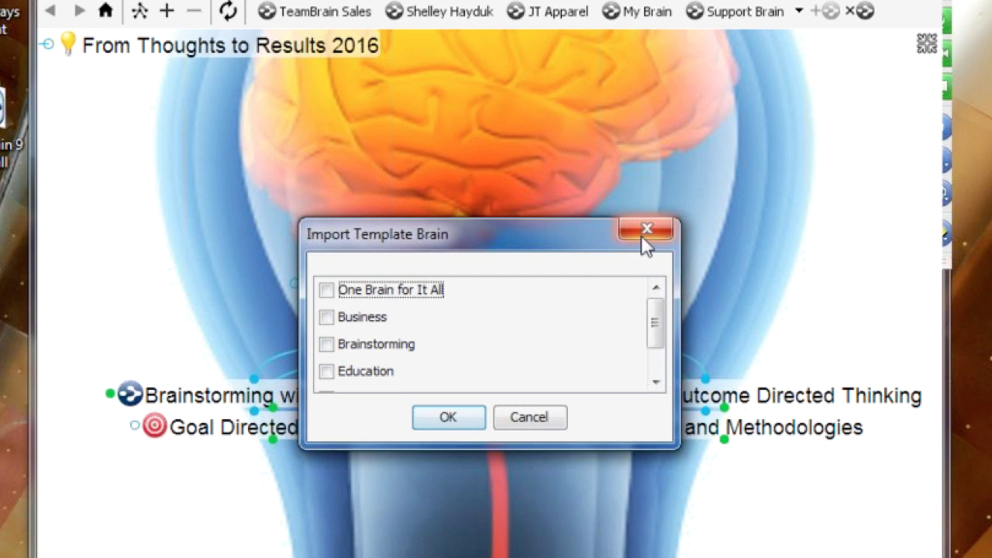
left_click(644, 235)
left_click(63, 4)
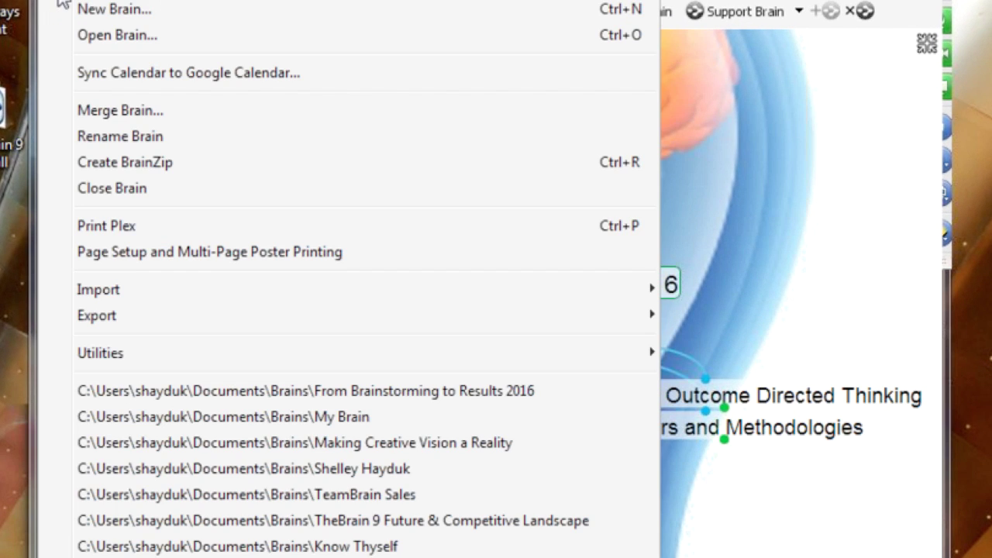
left_click(104, 18)
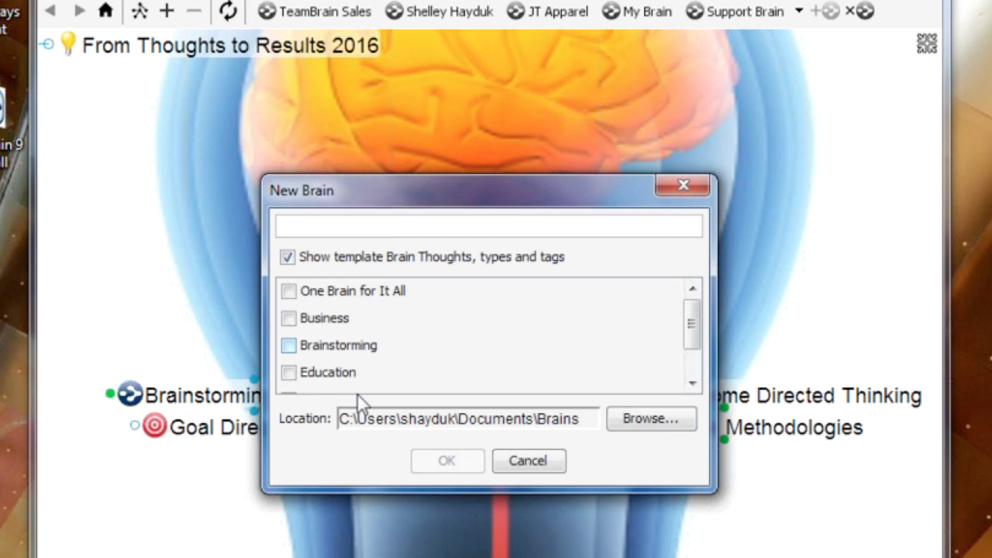
left_click(671, 187)
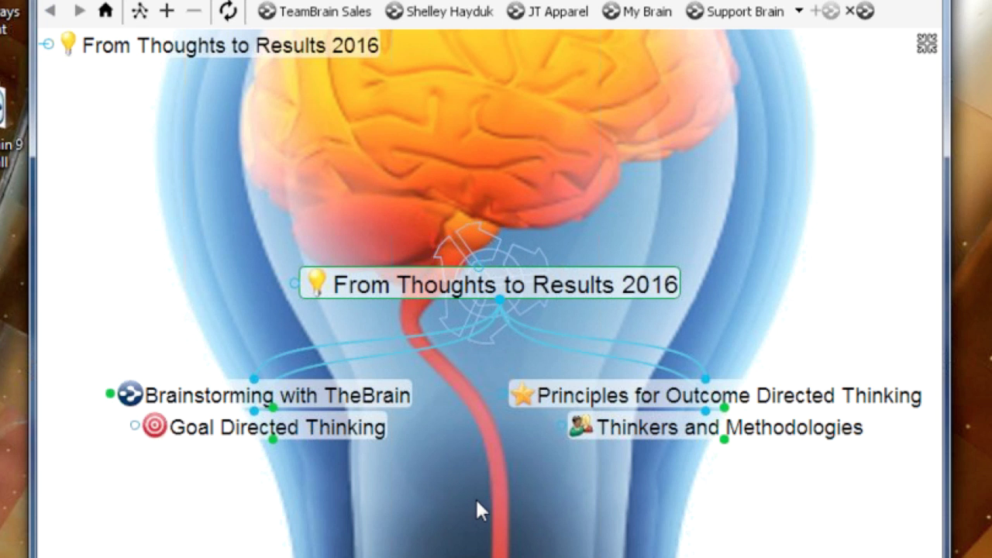
- Explore the Brainstorming with TheBrain thought and its child Osborn's Brainstorming Rules, and return to Brainstorming with TheBrain
left_click_drag(478, 510, 477, 486)
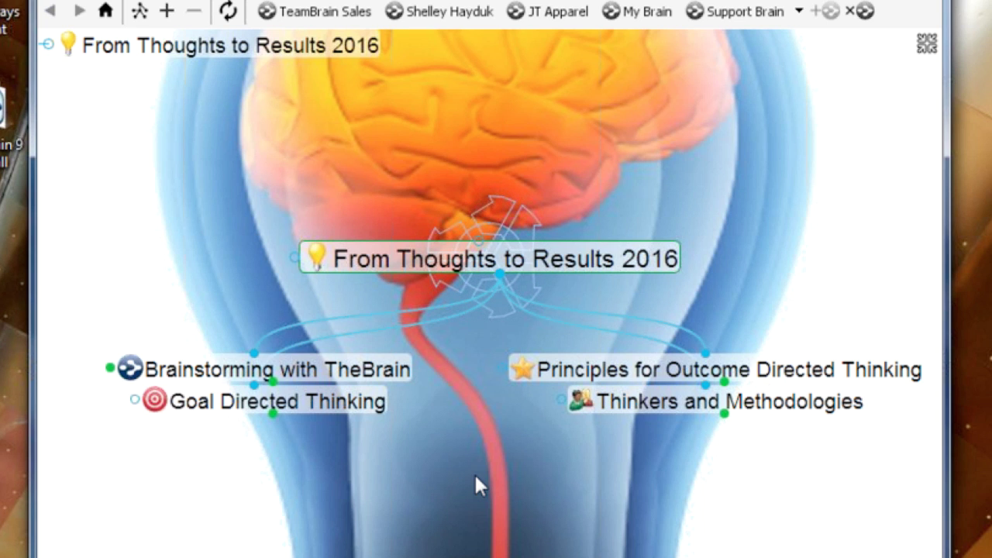
mouse_move(948, 12)
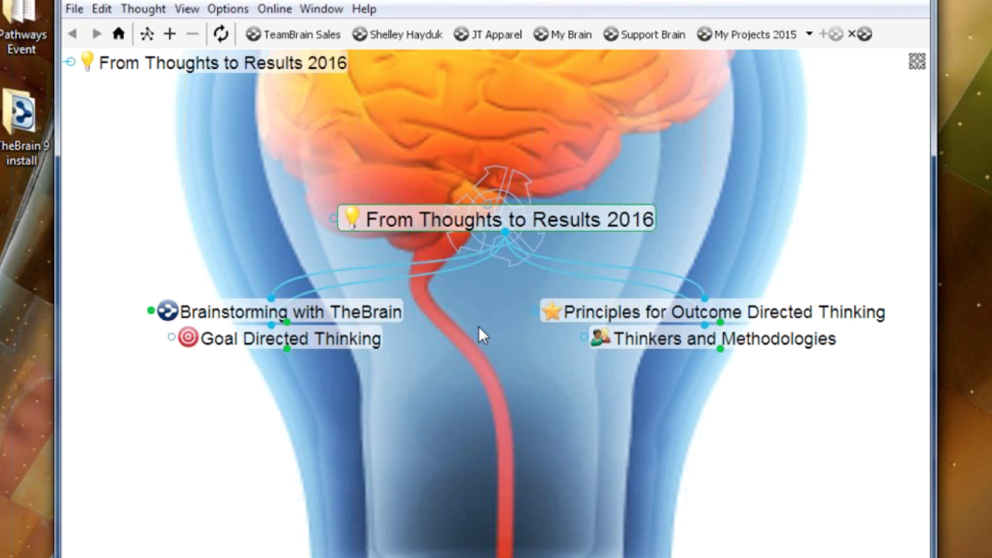
left_click(364, 313)
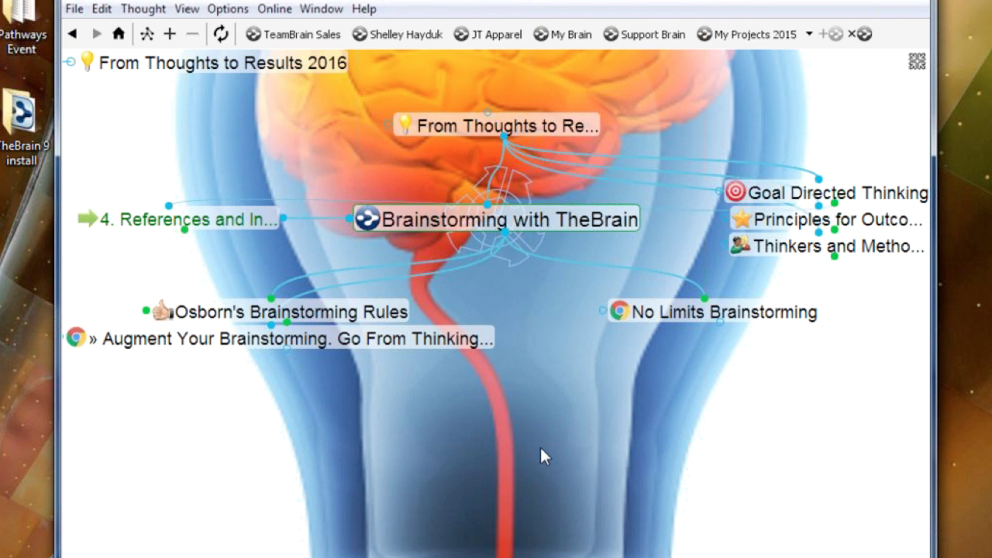
left_click(384, 313)
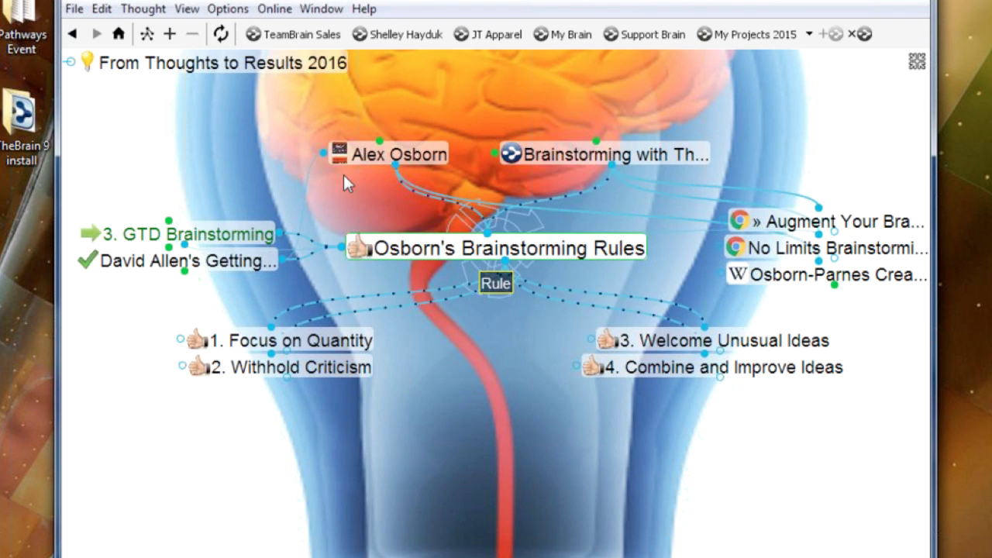
mouse_move(344, 167)
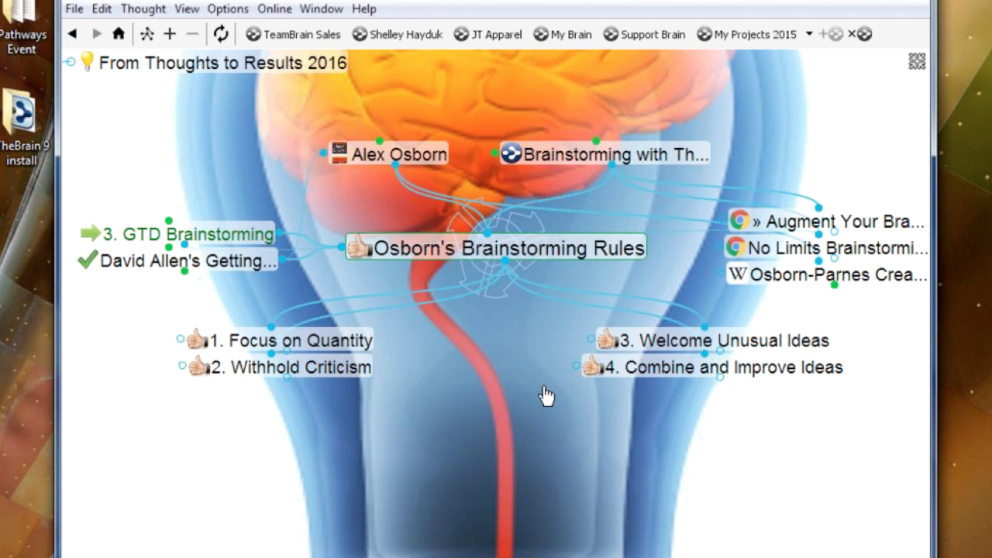
left_click(597, 154)
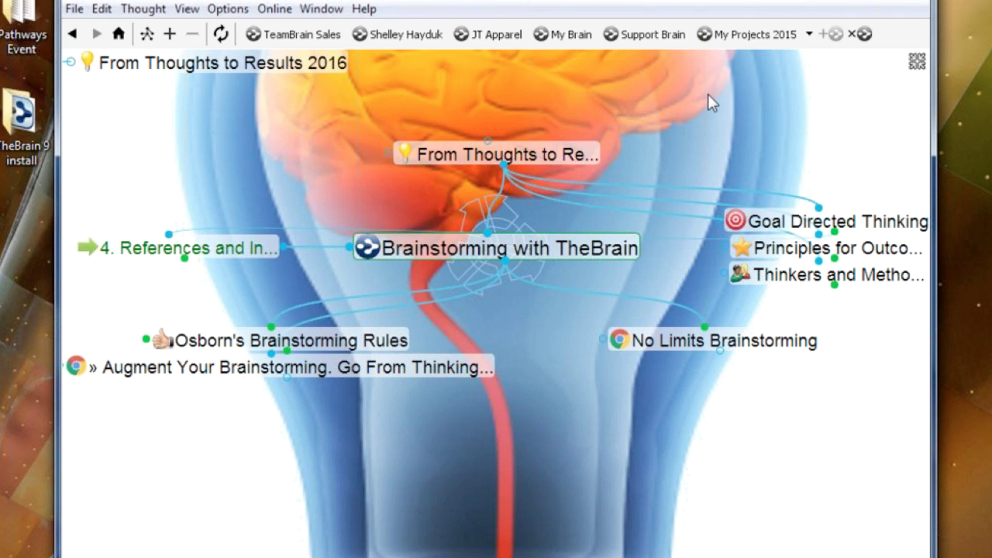
- Browse Goal Directed Thinking and Principles for Outcome Directed Thinking, following Breaking Down the Dream to Getting Ideas Out of Your Head
left_click(801, 221)
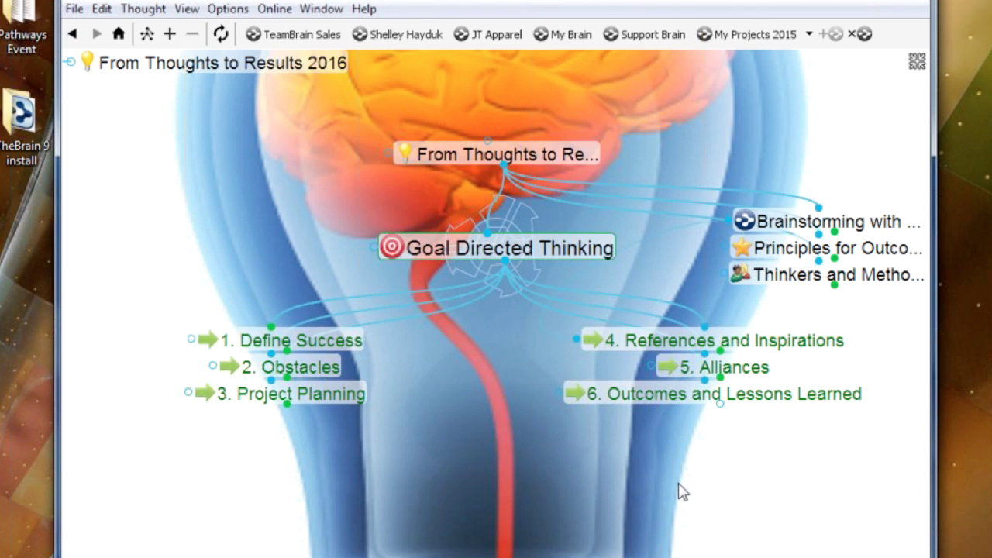
left_click(902, 261)
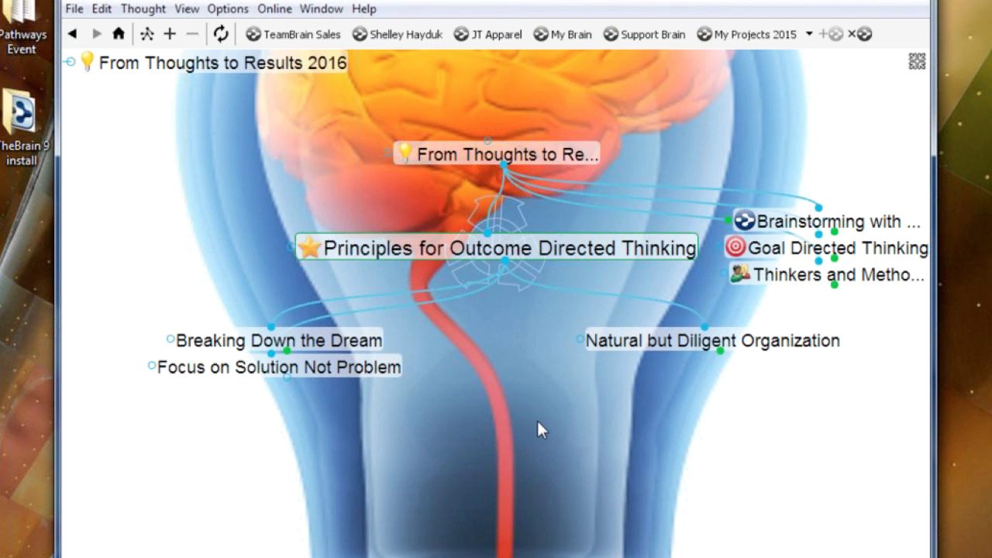
left_click(353, 341)
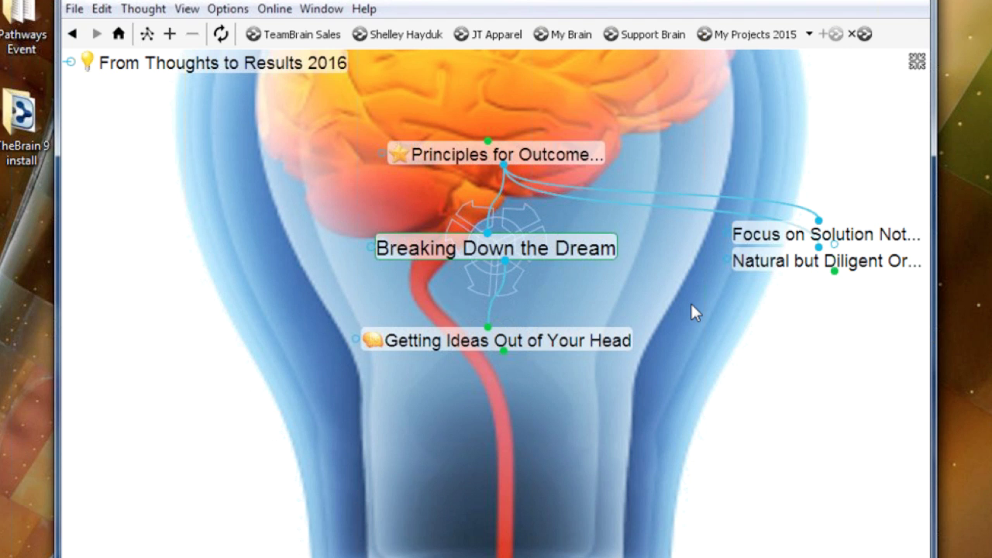
left_click(562, 343)
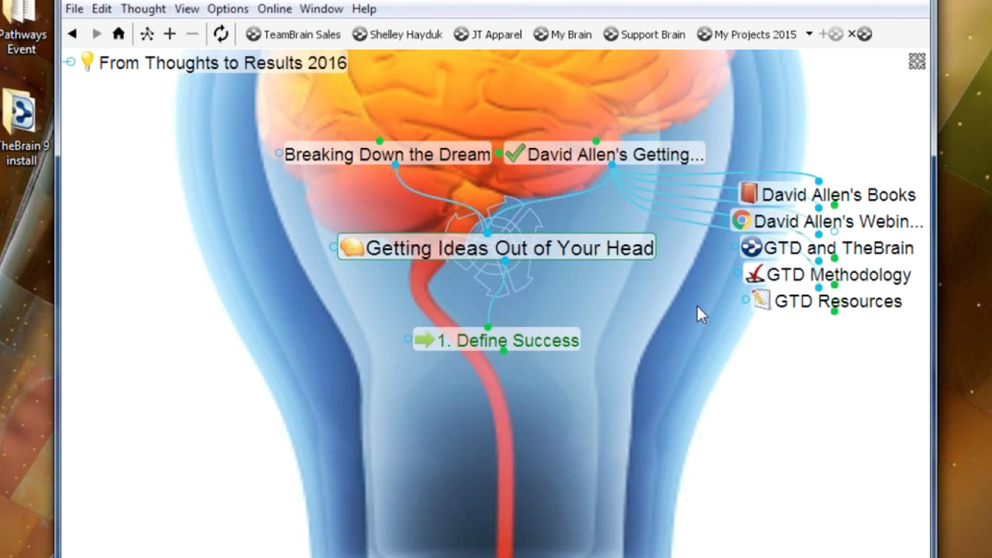
- Browse David Allen's Getting Things Done and Steven Covey: First Things First, and go up to their parent Thinkers and Methodologies
left_click(682, 163)
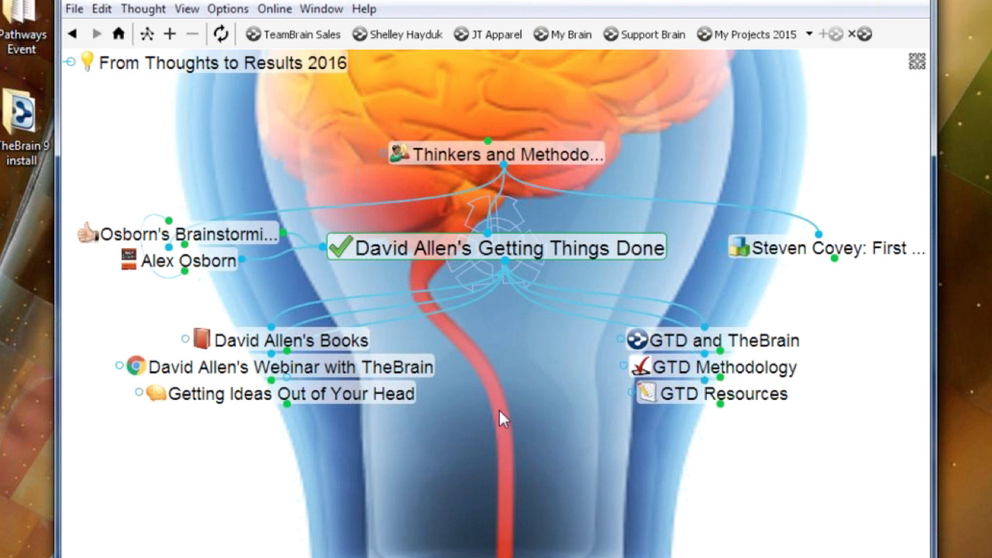
left_click(876, 259)
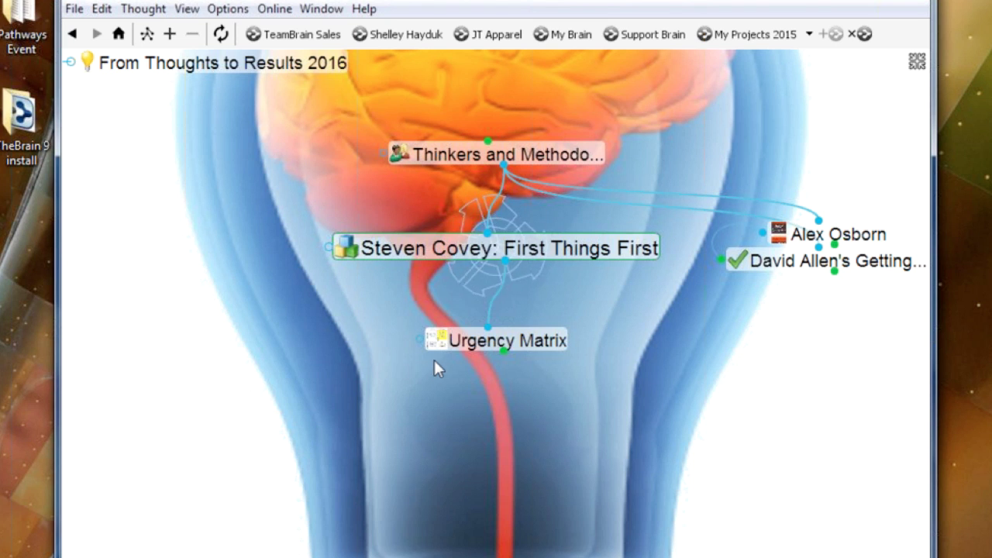
mouse_move(440, 351)
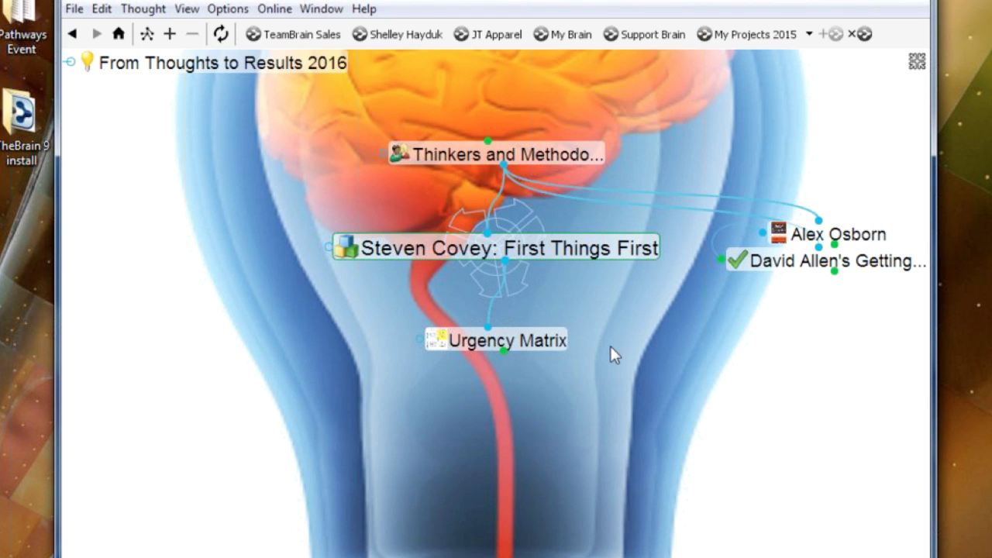
left_click(590, 159)
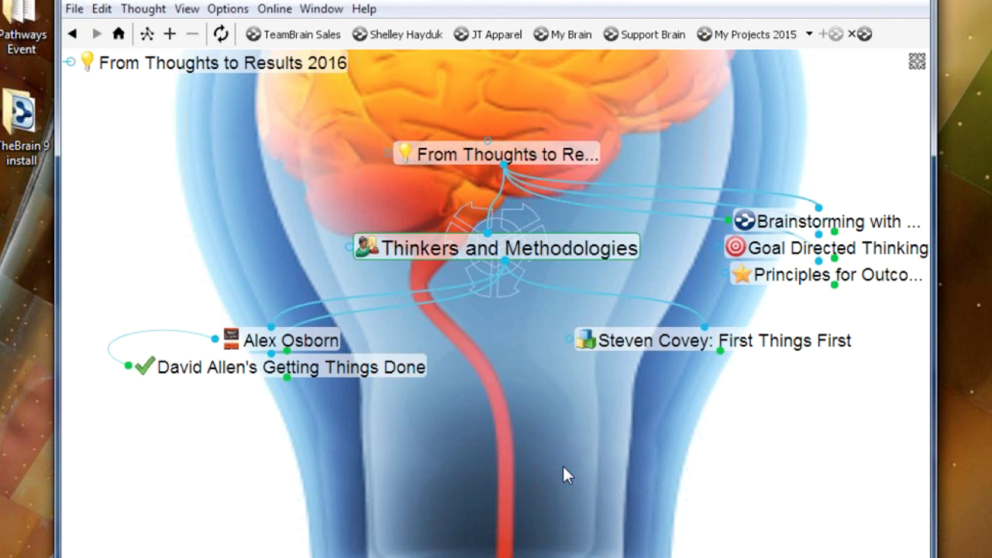
- Return to Goal Directed Thinking by way of Principles for Outcome Directed Thinking, and widen the brain window
left_click(830, 274)
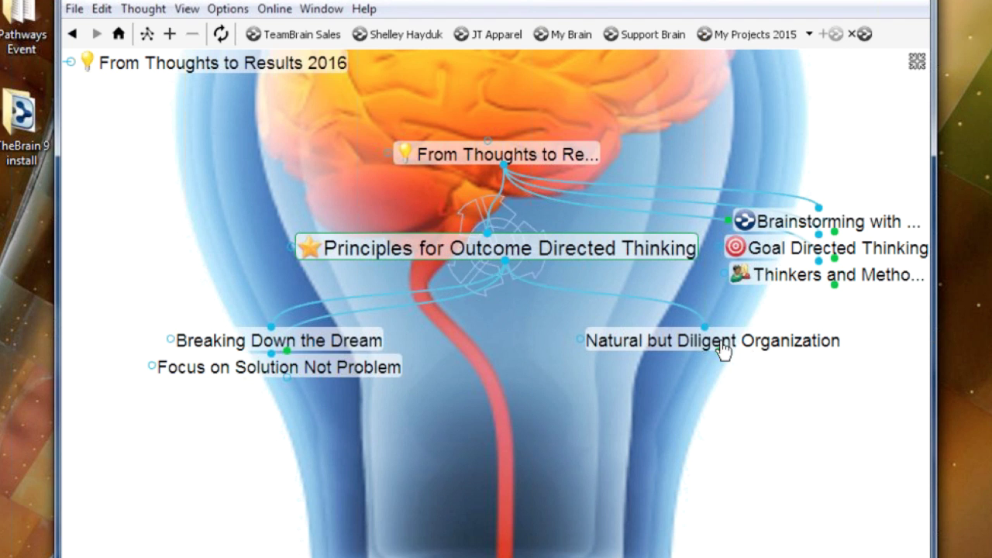
left_click(843, 252)
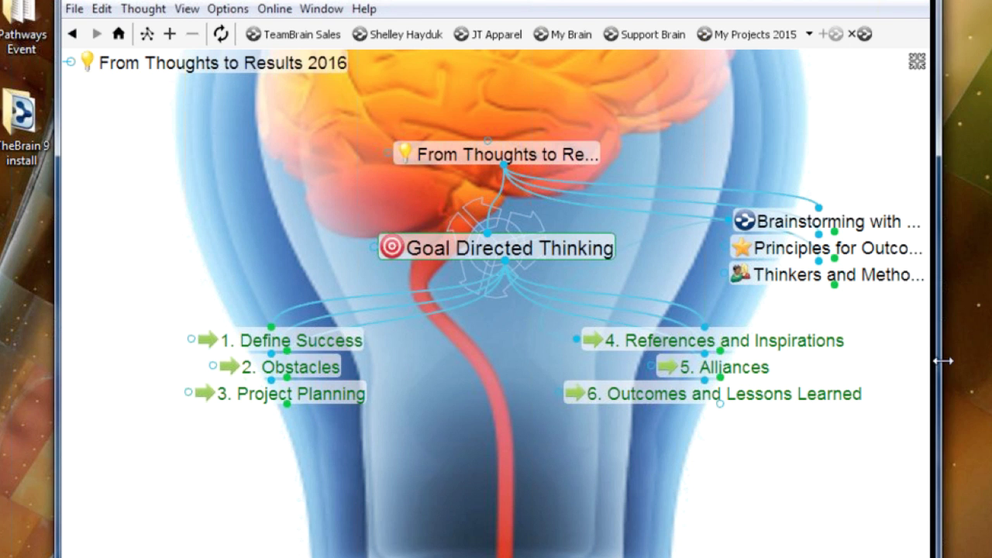
left_click_drag(943, 360, 991, 357)
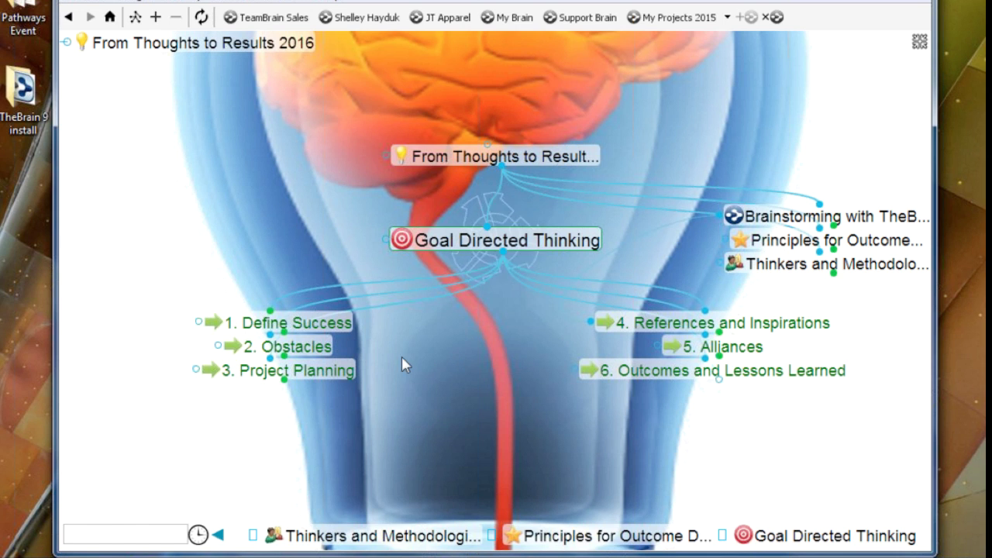
- Explore 1. Define Success down through My Marketing Project to Branding Session, and go back up to 1. Define Success
left_click(350, 325)
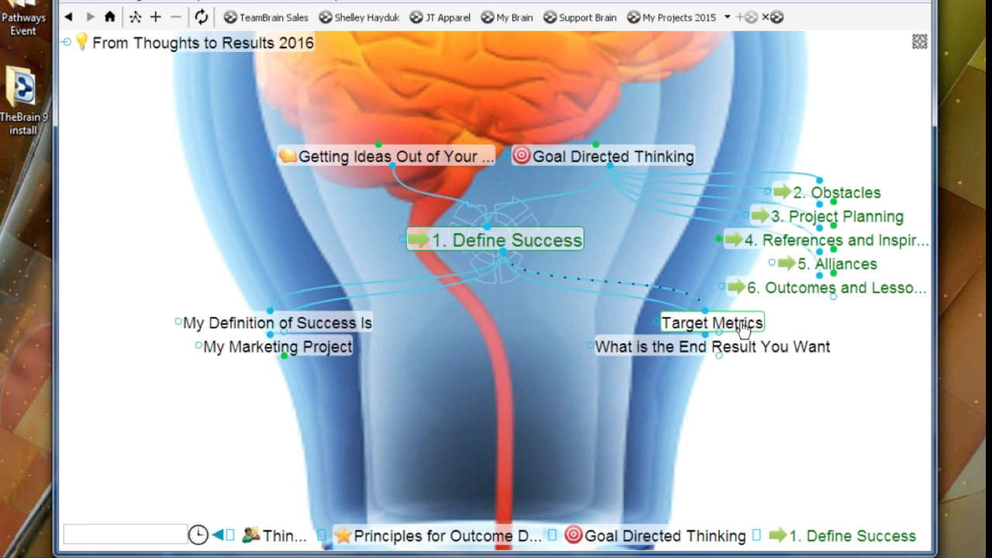
left_click(335, 349)
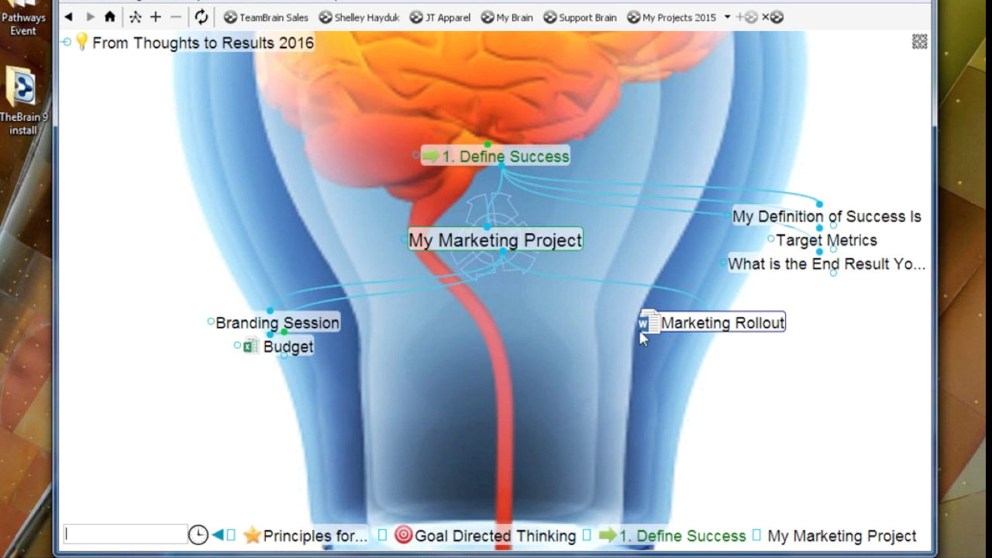
left_click(306, 324)
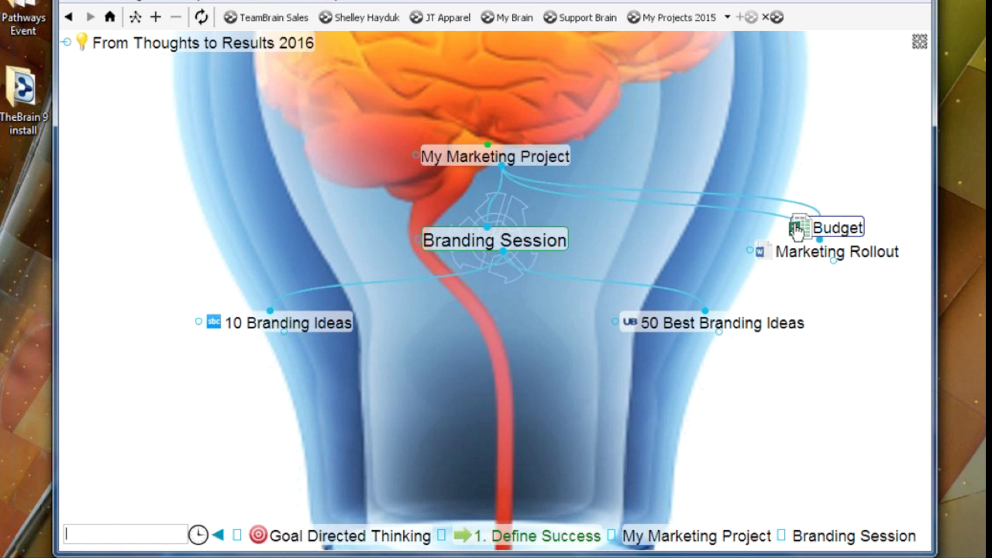
left_click(537, 159)
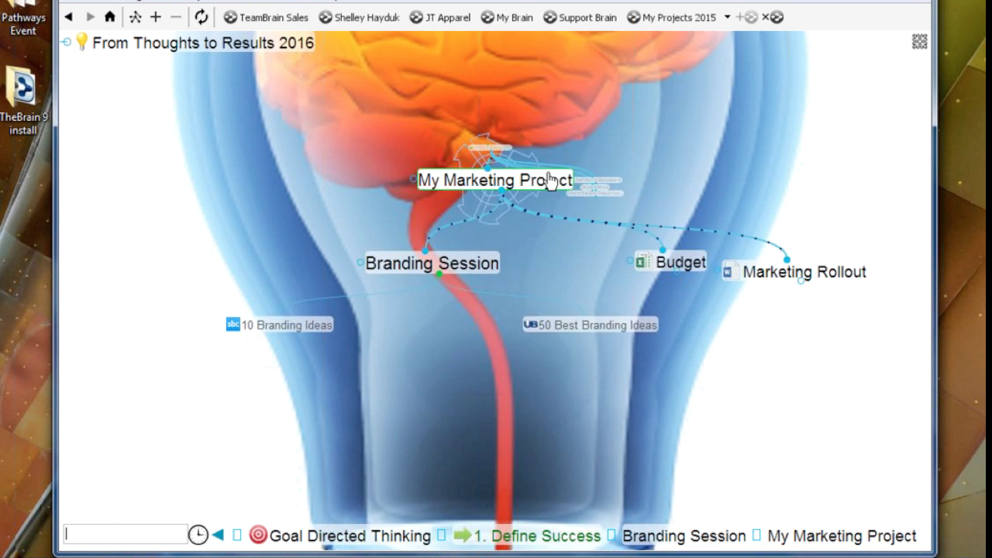
left_click(537, 159)
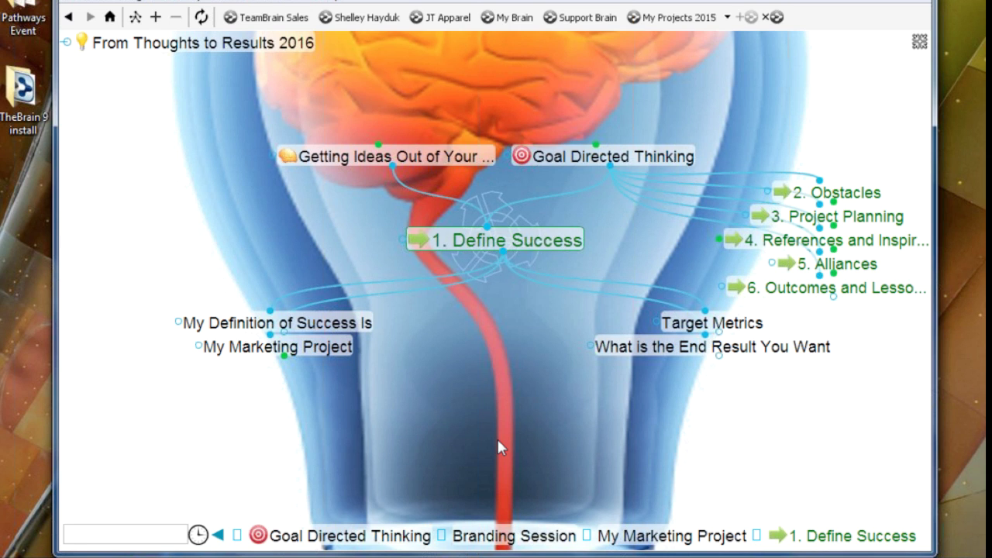
- Visit 2. Obstacles and 3. Project Planning, and look through the history of previously visited thoughts
left_click(864, 203)
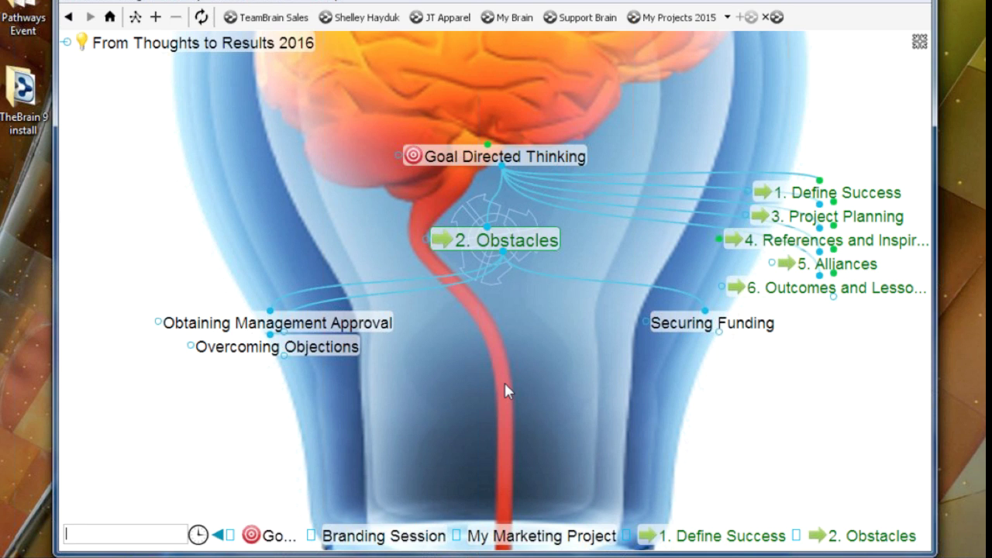
left_click(891, 217)
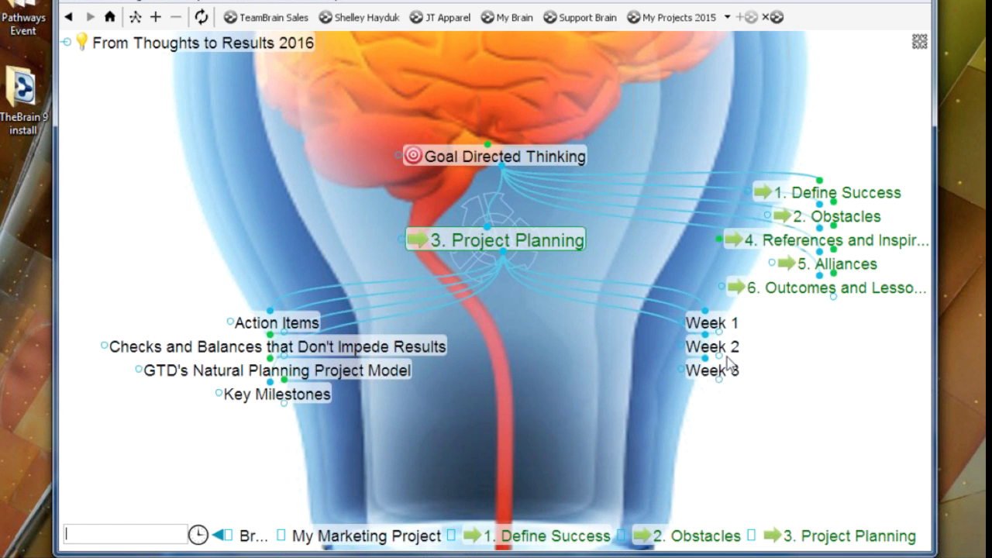
left_click(199, 535)
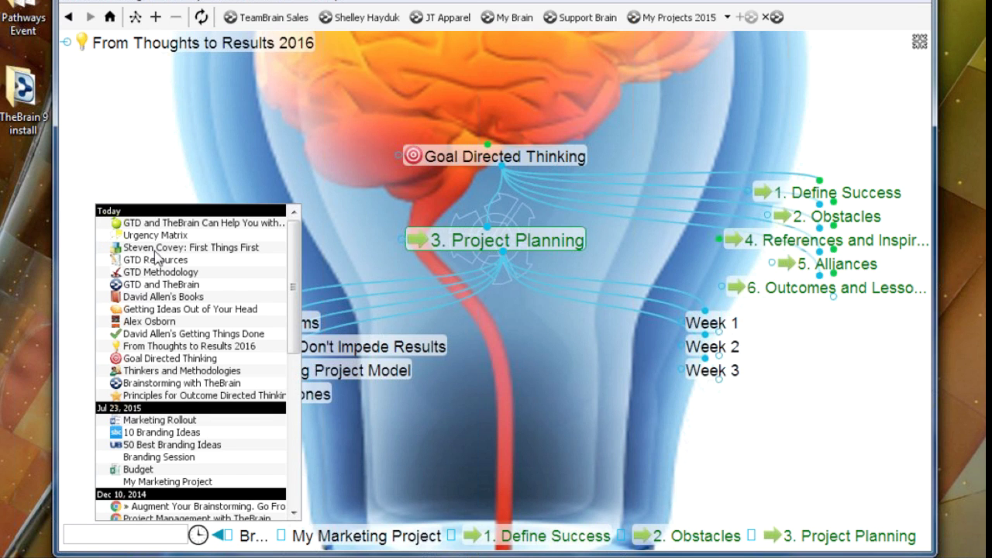
left_click_drag(292, 277, 289, 409)
scroll(275, 403, "up", 5)
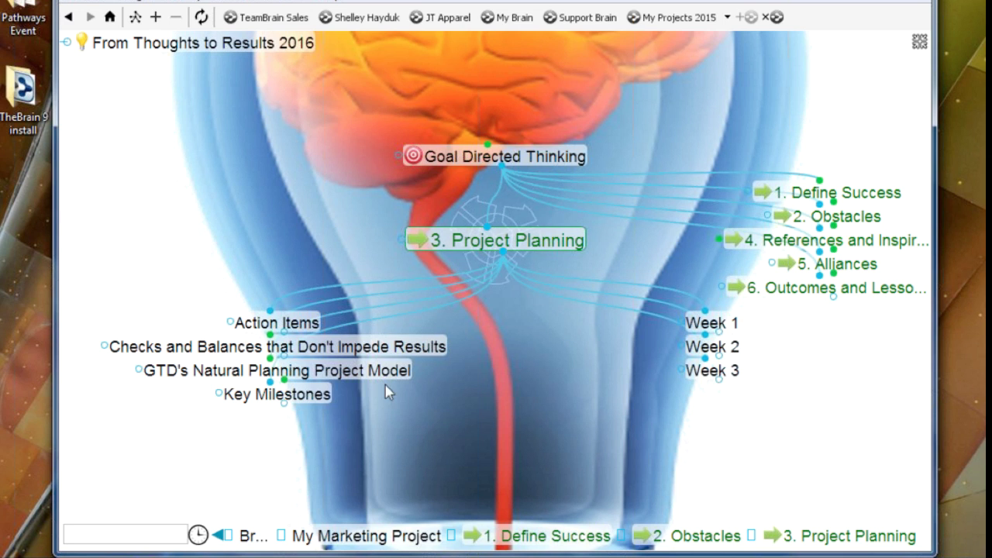
- Look at GTD's Natural Planning Project Model under 3. Project Planning, and continue through 4. References and Inspirations to 5. Alliances
left_click(423, 386)
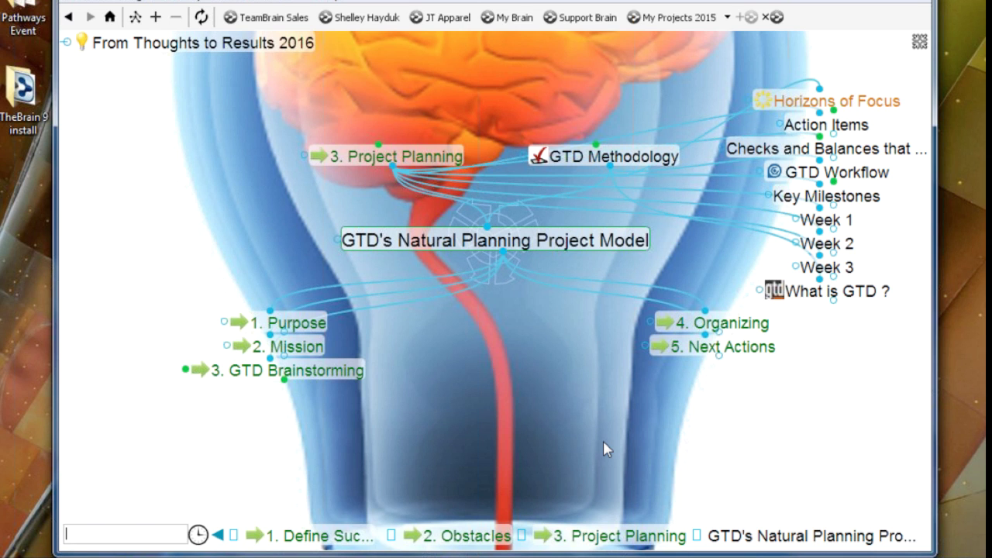
left_click(419, 155)
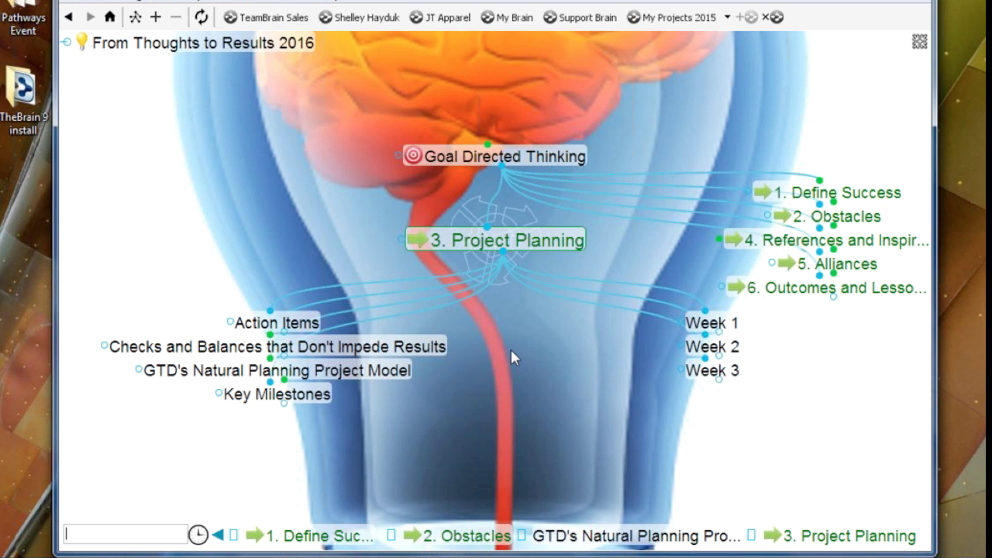
left_click(884, 254)
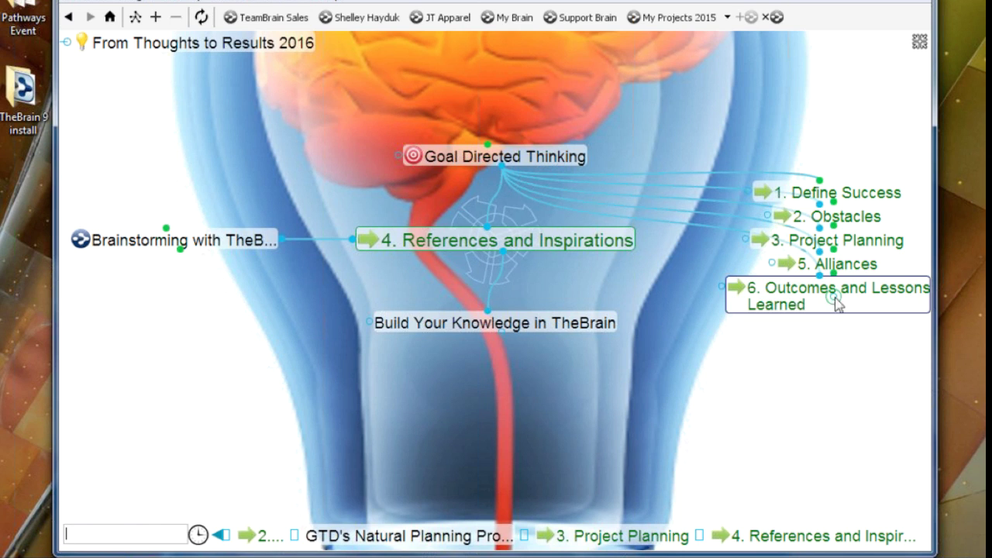
left_click(849, 268)
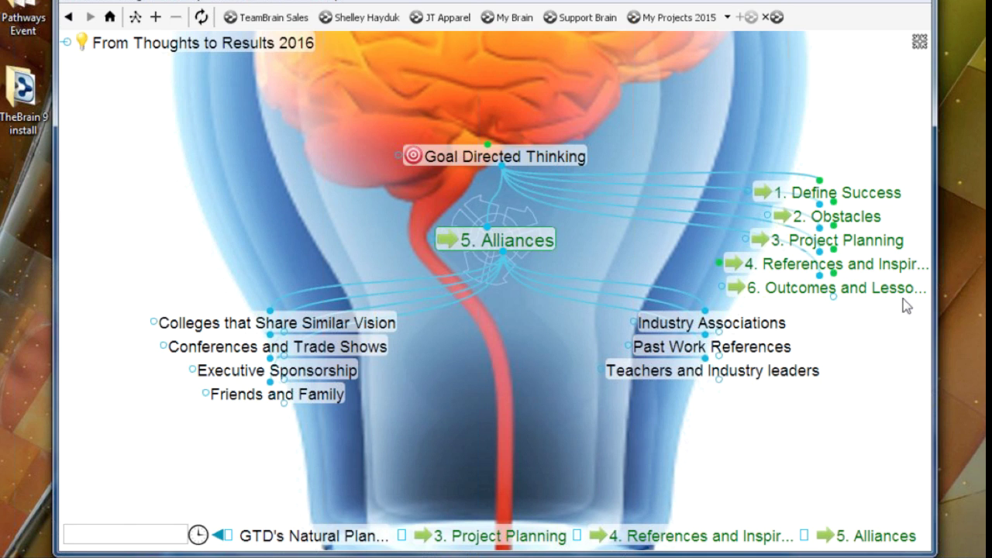
- Visit 6. Outcomes and Lessons Learned, and go back up through Goal Directed Thinking to From Thoughts to Results 2016
left_click(876, 293)
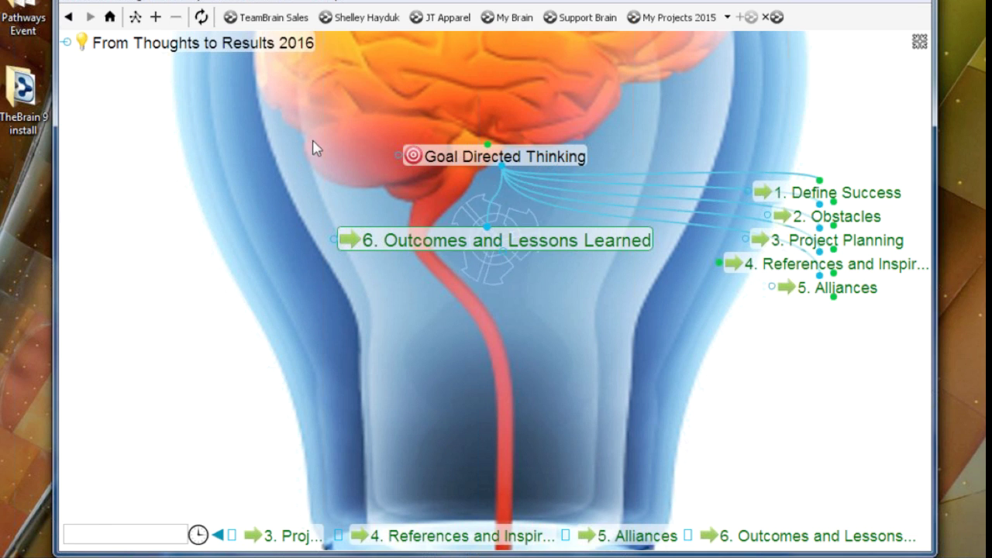
left_click(547, 158)
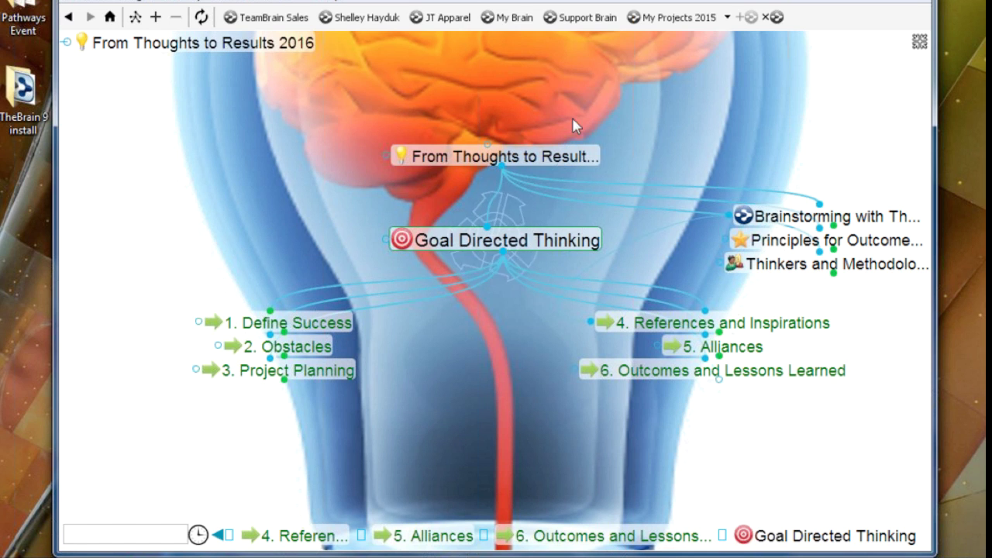
left_click(588, 156)
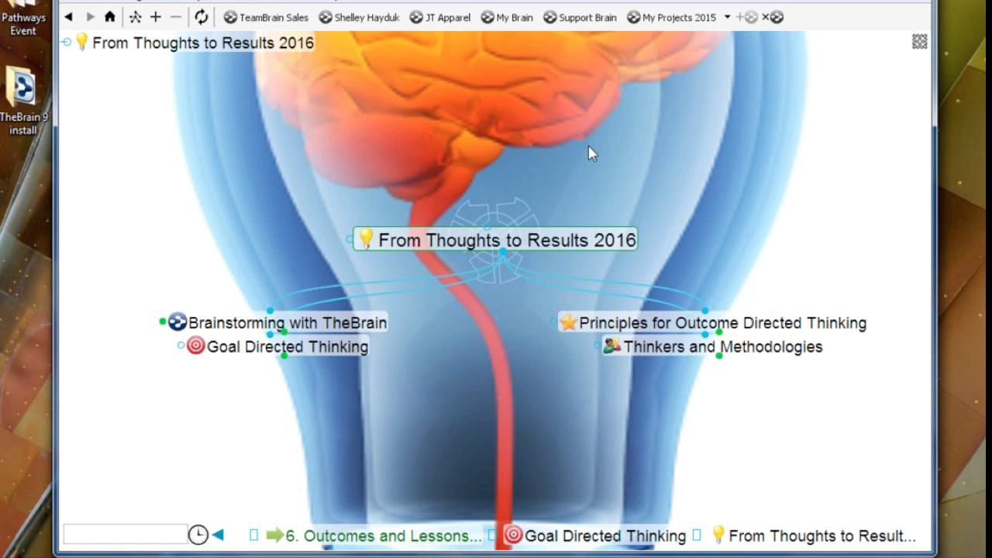
- Switch to the My Brain brain, visit My Business, Personal and World View, and return to the My Brain thought
left_click(516, 17)
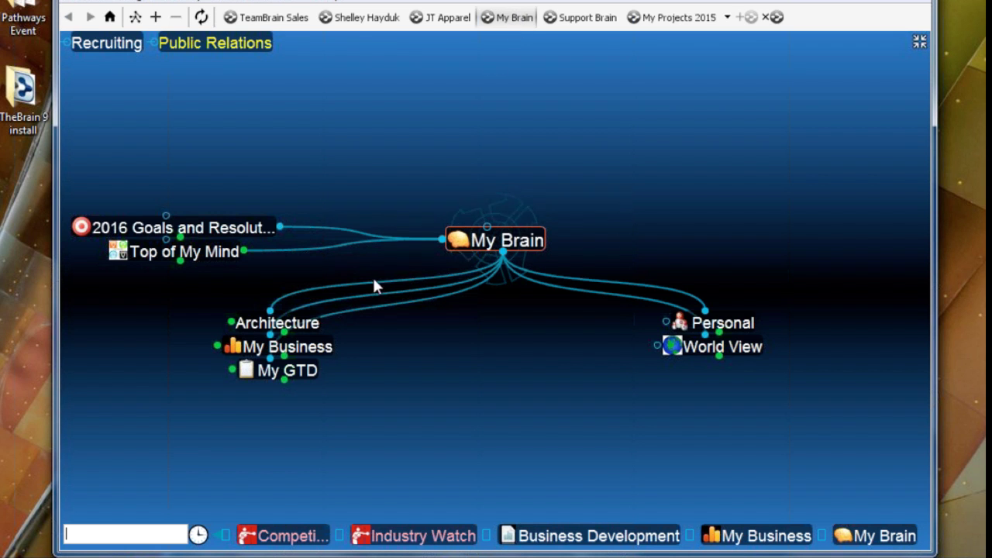
left_click(321, 347)
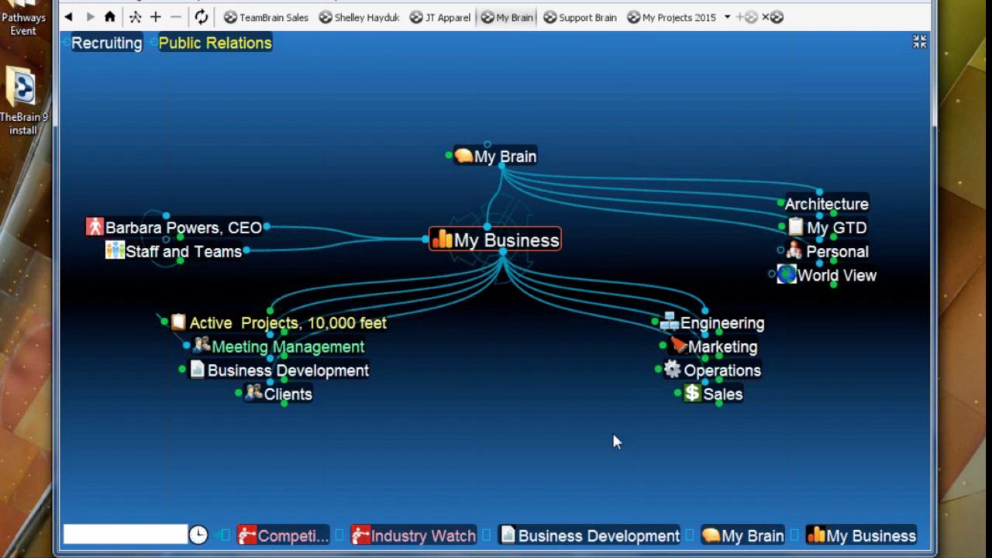
left_click(858, 253)
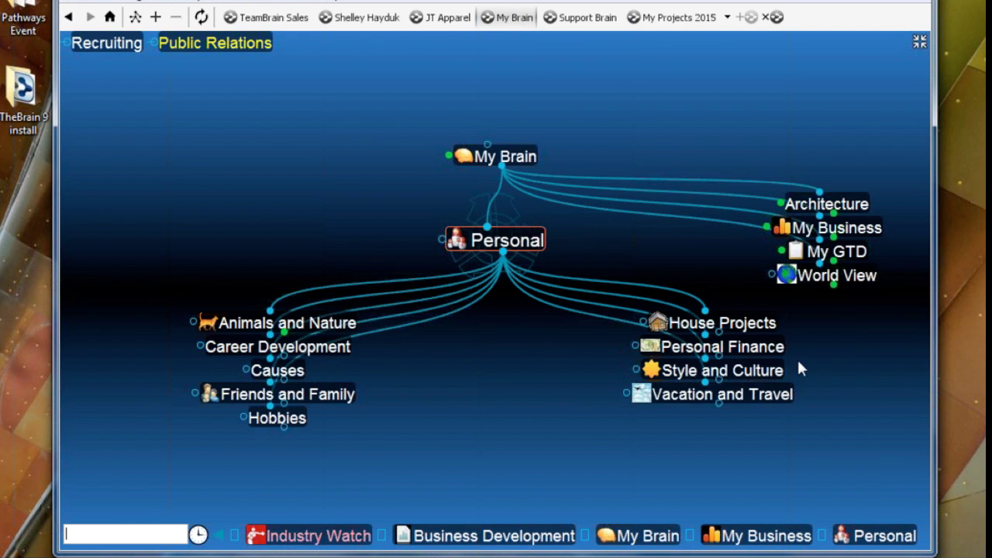
left_click(865, 282)
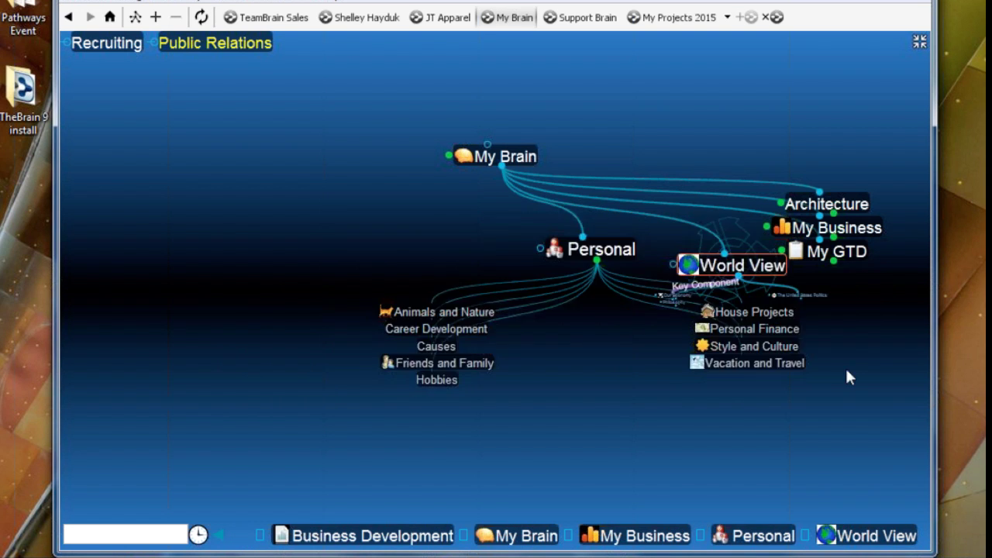
left_click(516, 159)
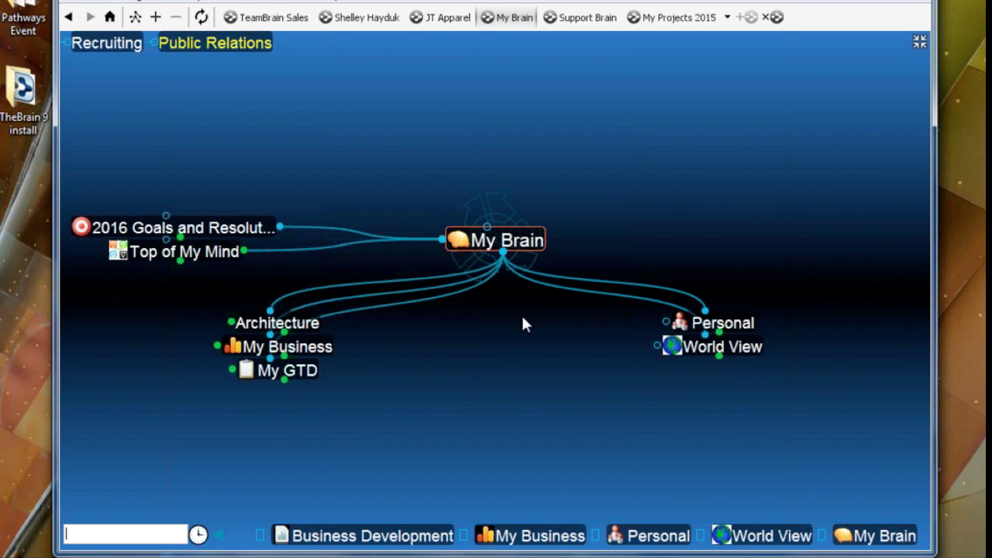
- Visit Top of My Mind, return to My Brain, and continue through 2016 Goals and Resolutions to New Investment Idea
left_click(211, 253)
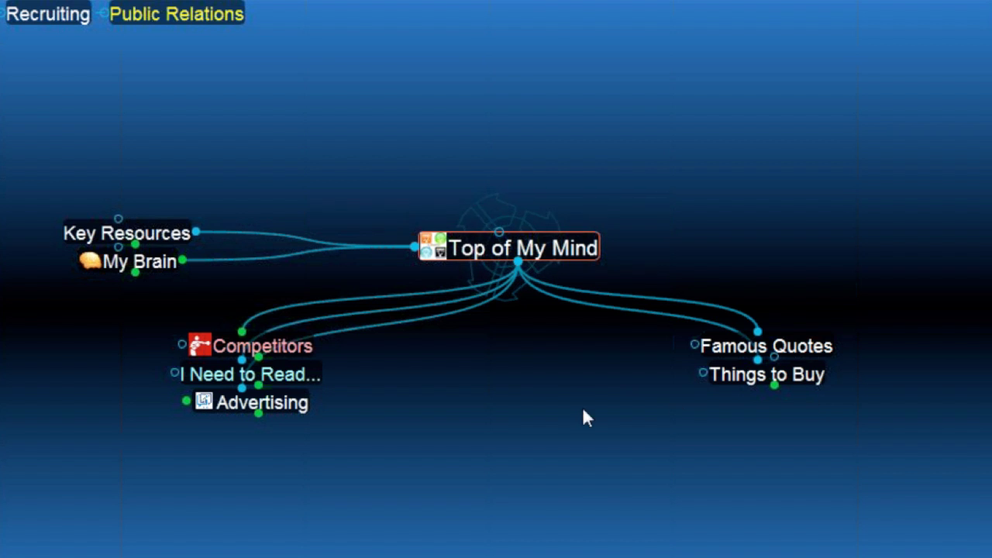
left_click(154, 266)
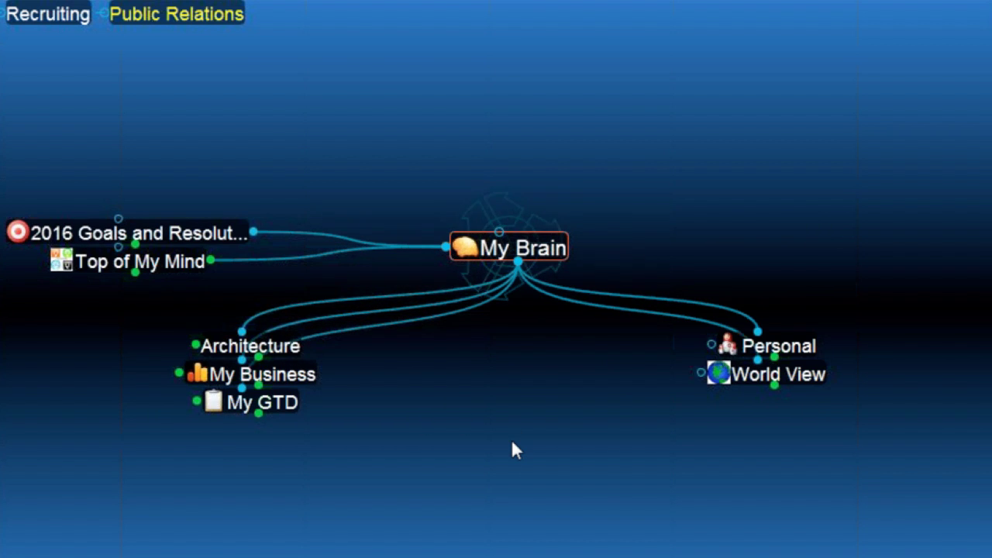
left_click(241, 235)
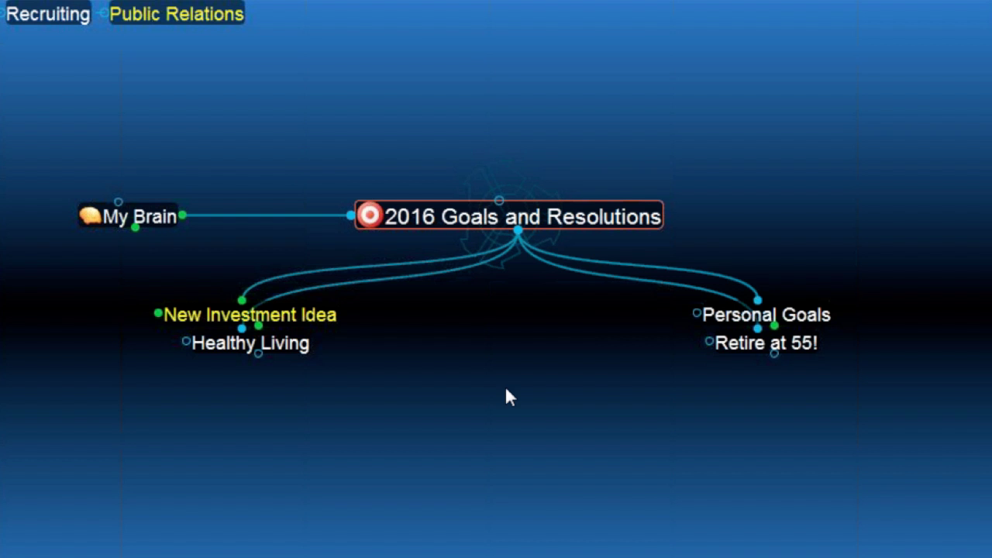
left_click(334, 325)
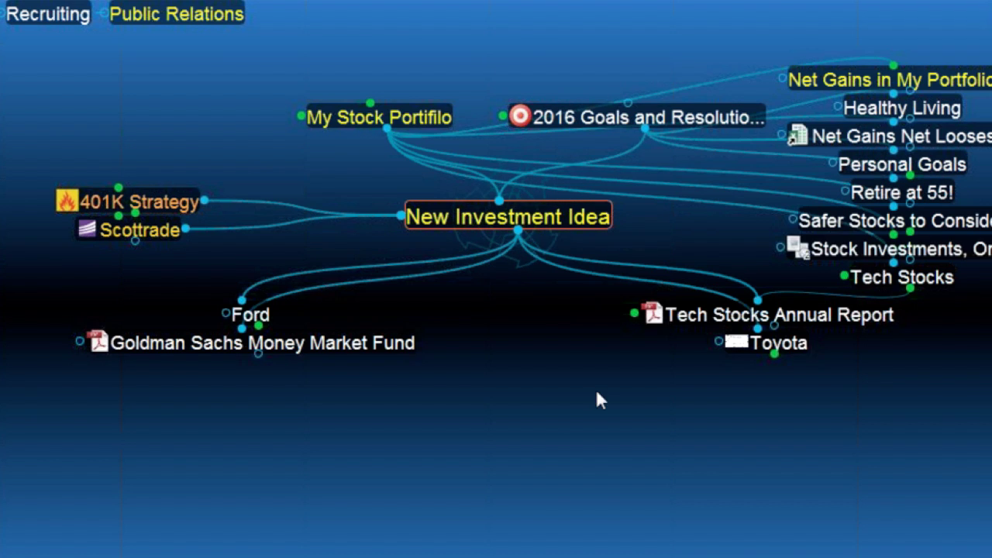
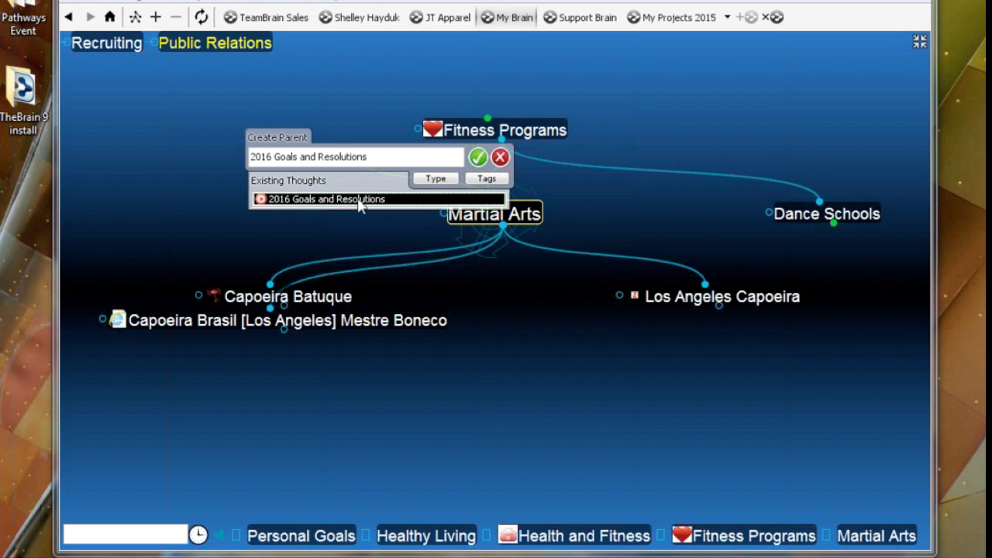
- Link Martial Arts to the existing parent thought 2016 Goals and Resolutions, and go to that parent
left_click(477, 157)
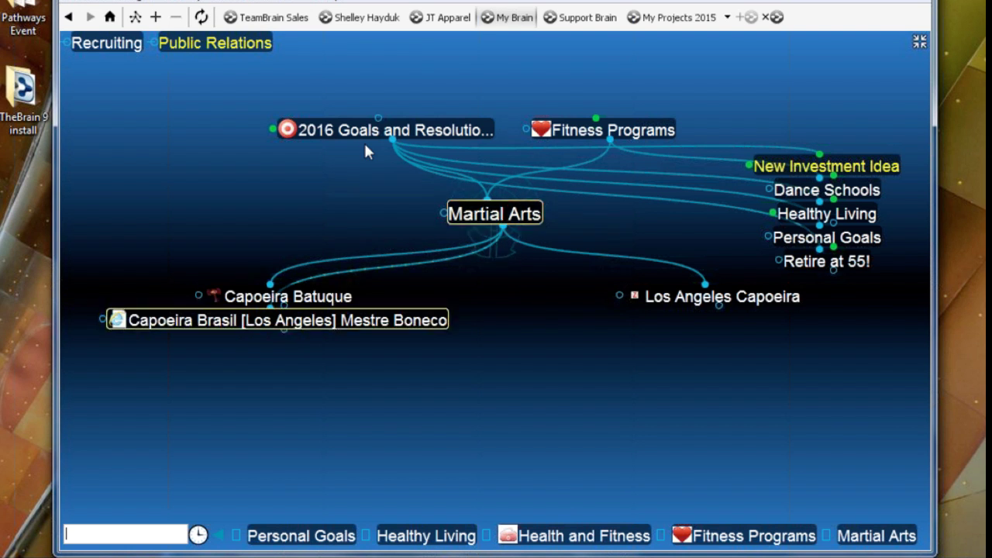
left_click(385, 136)
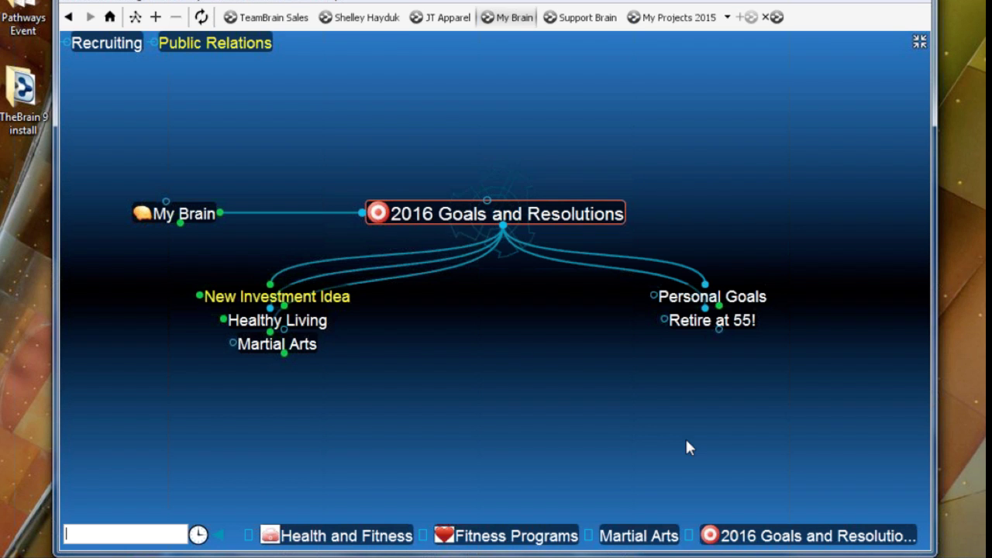
- Remove the Ford thought from under New Investment Idea
left_click(314, 301)
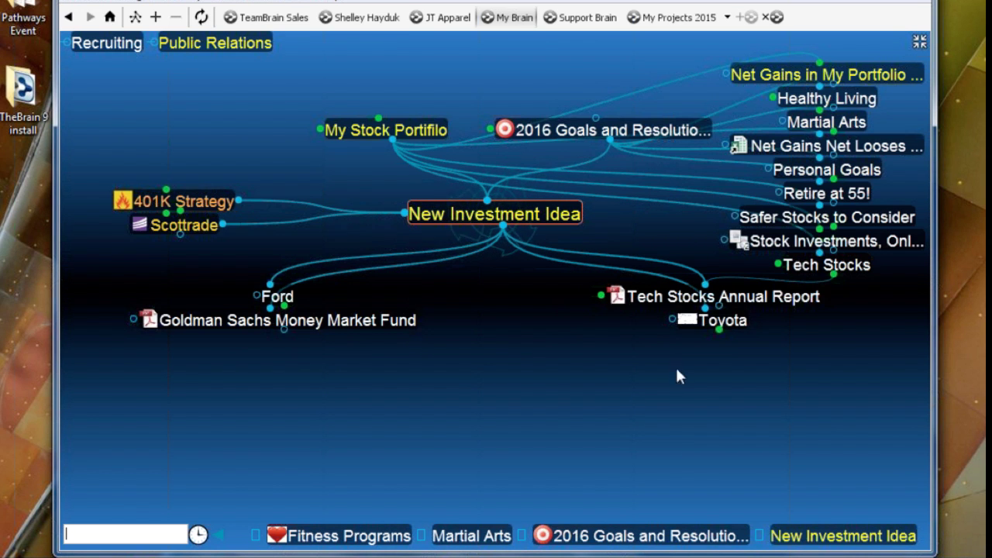
right_click(280, 296)
left_click(331, 459)
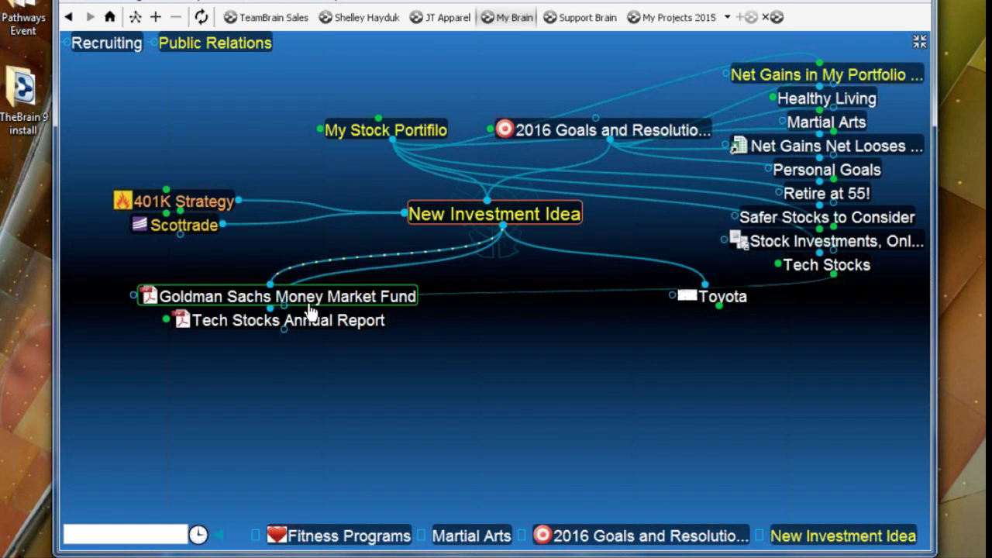
left_click_drag(243, 331, 183, 328)
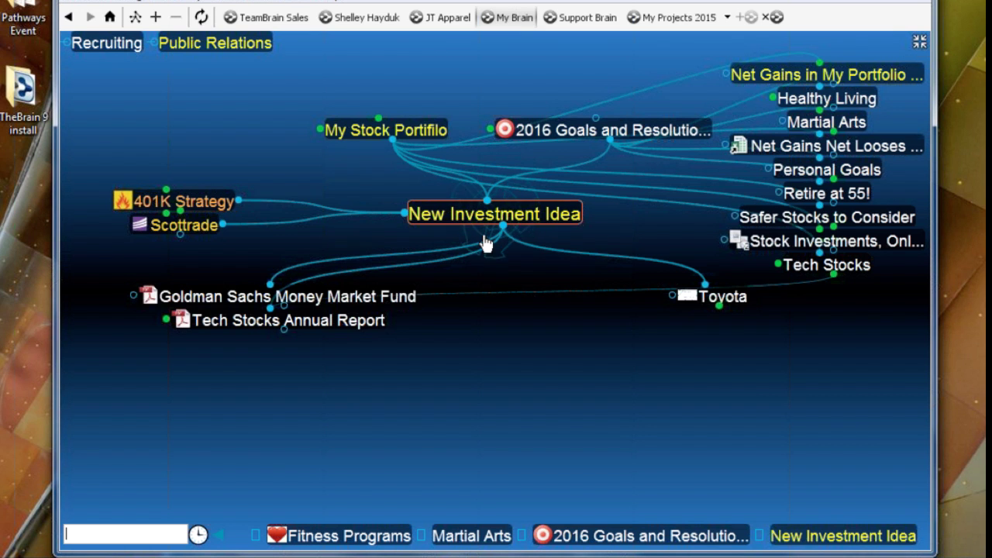
- Follow Scottrade and Online Brokers up to My Investments, and return to 2016 Goals and Resolutions
left_click(209, 233)
left_click(546, 148)
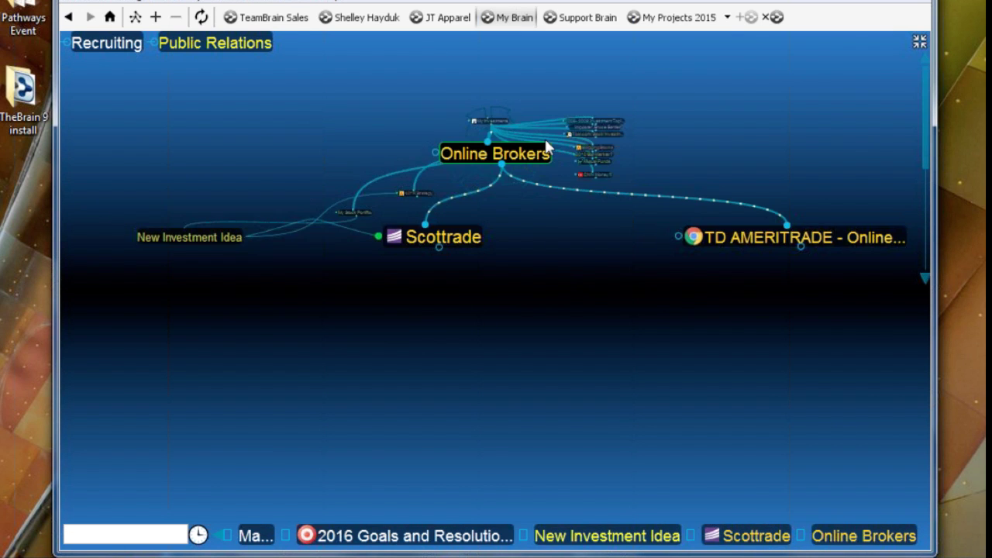
left_click(549, 132)
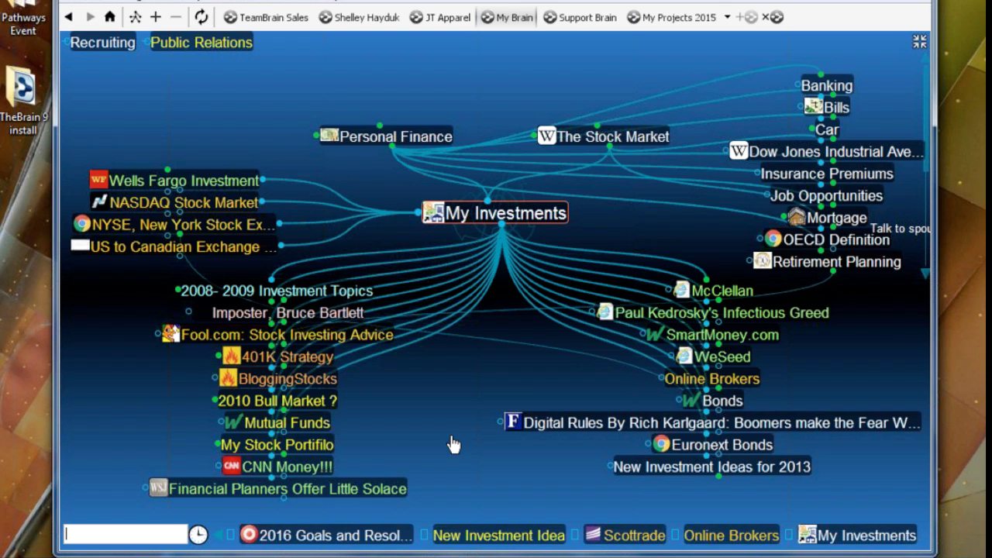
left_click(327, 538)
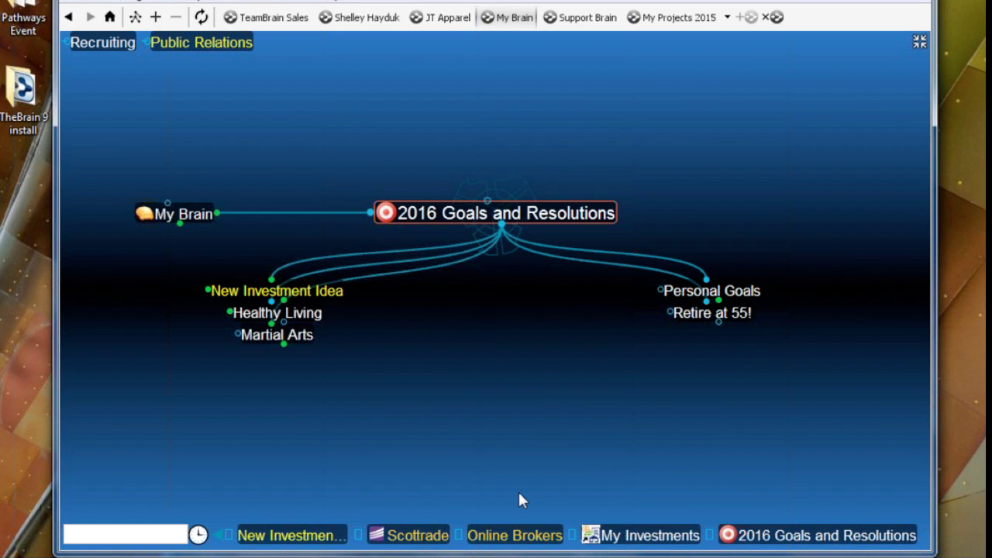
- Create a child thought named Buy Canadian Currency under New Investment Idea
left_click(325, 293)
left_click_drag(505, 236, 525, 325)
type("Buy C")
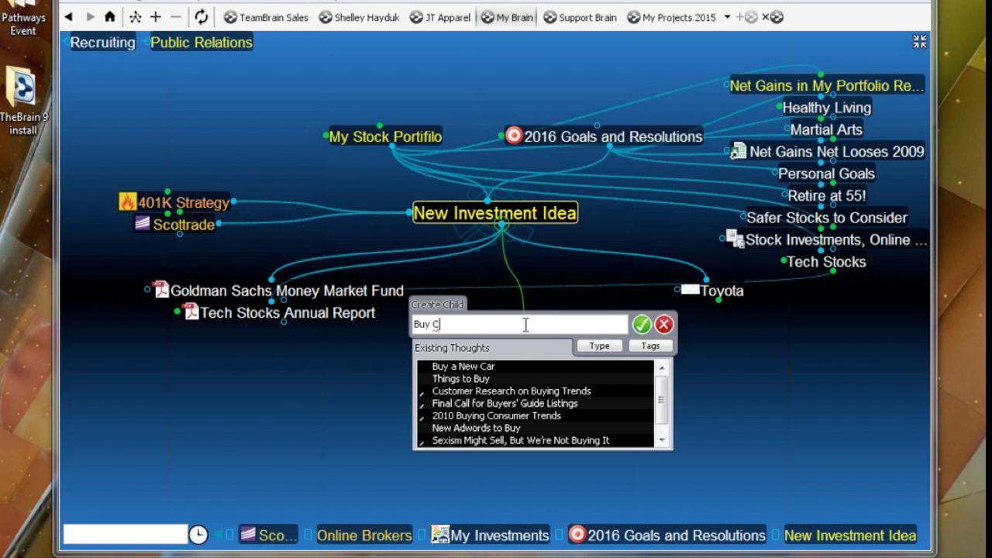
type("anadi")
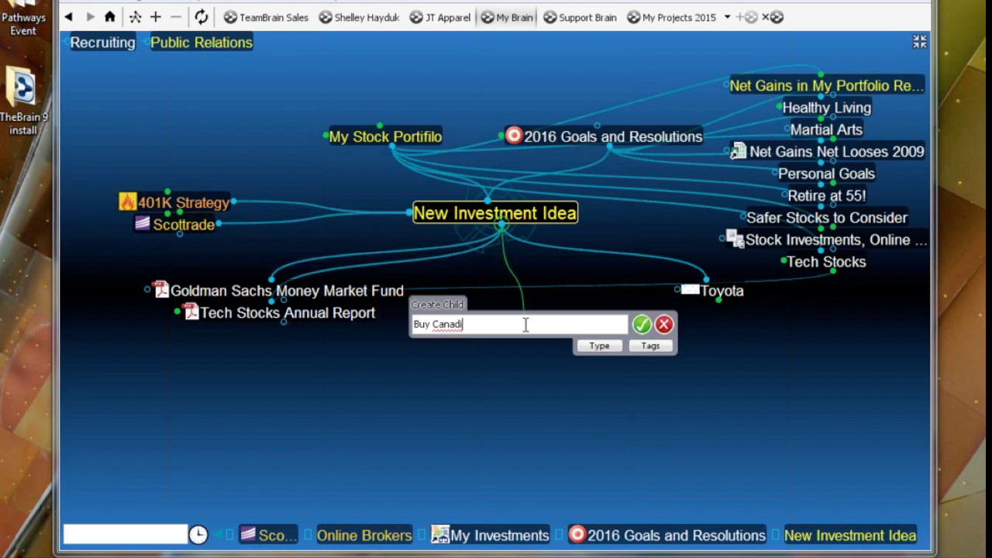
type("an Currency")
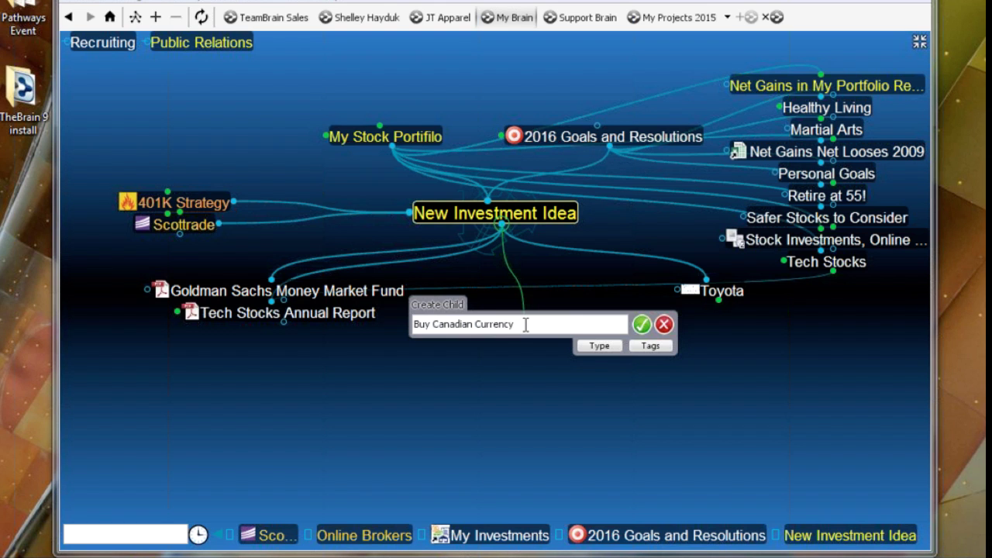
left_click(642, 325)
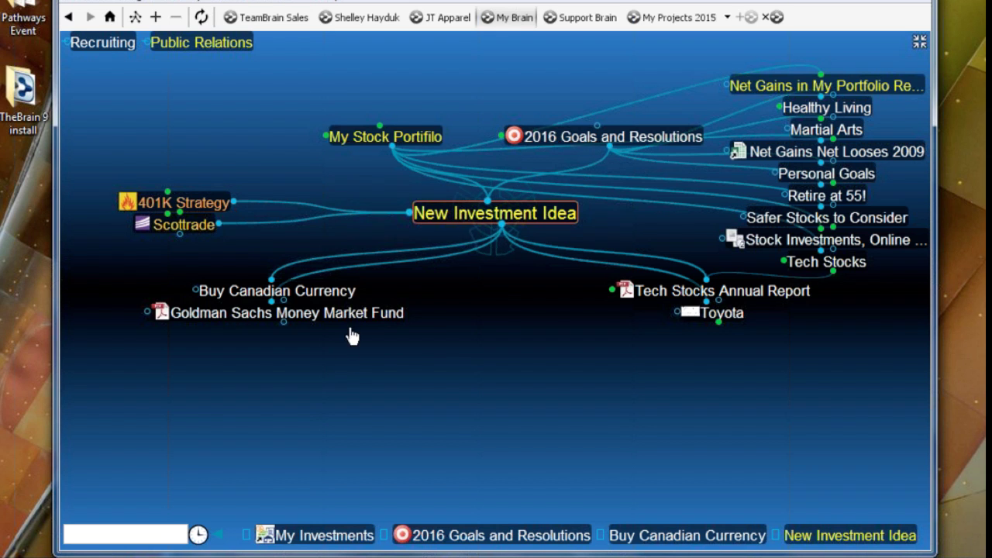
- Run a web search on the Buy Canadian Currency thought, and widen the browser window that shows the results
left_click(344, 291)
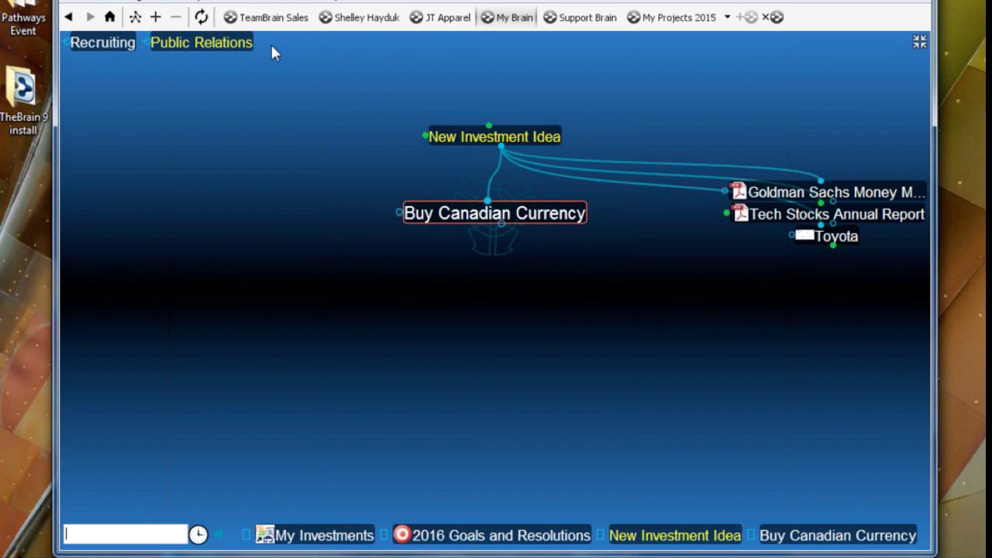
left_click(208, 4)
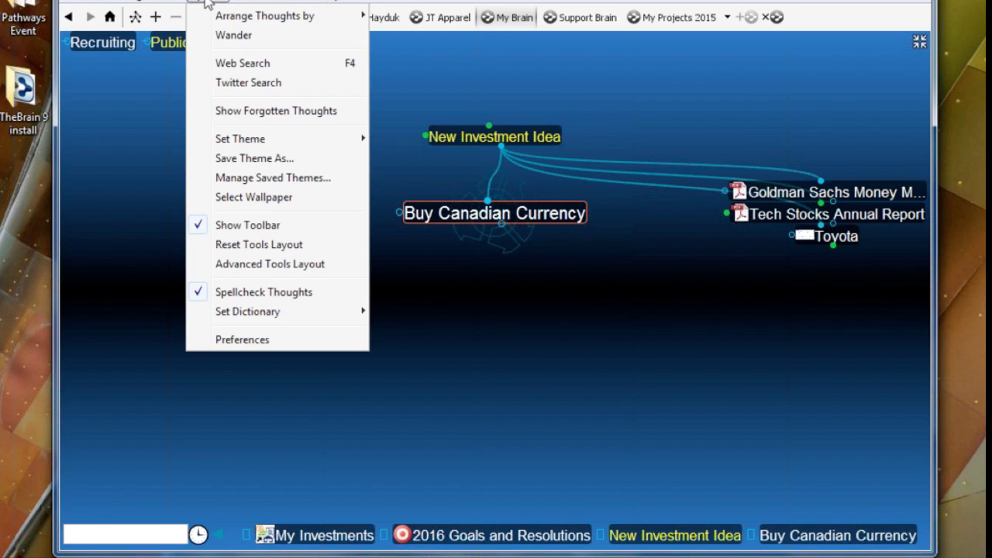
left_click(227, 64)
left_click(559, 295)
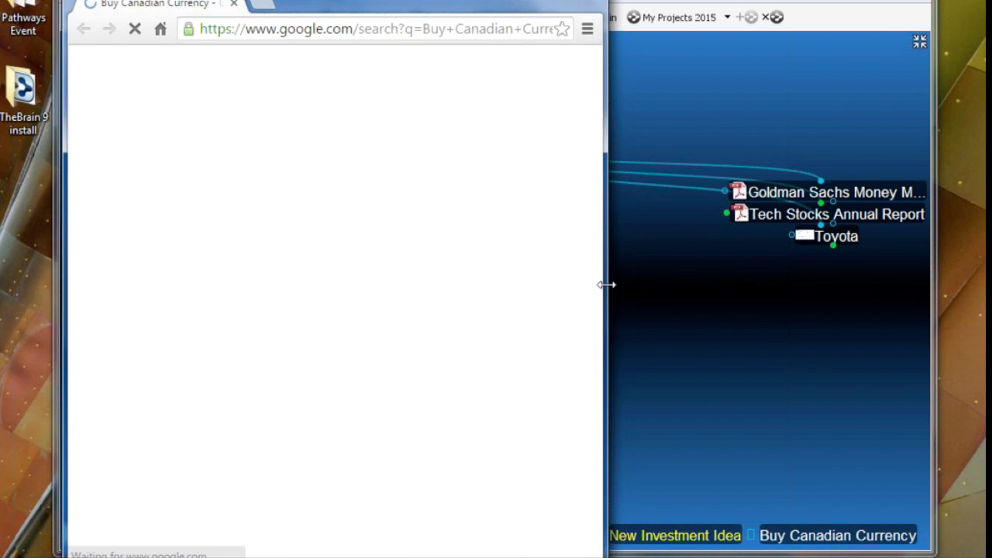
left_click_drag(606, 284, 718, 287)
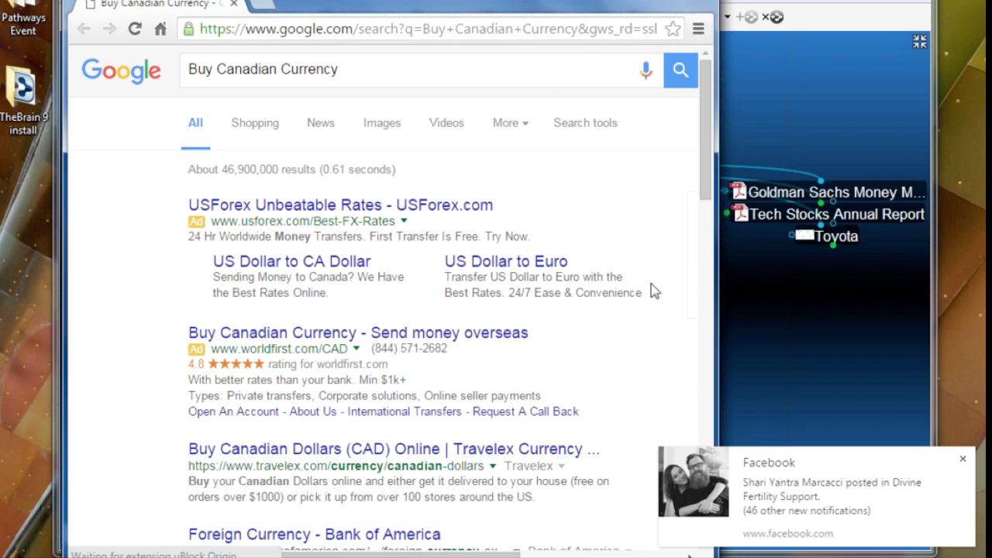
- Look through the search results, dismiss the Facebook notification, and open the Wells Fargo Foreign Currency - Today's Rates page
scroll(651, 290, "down", 5)
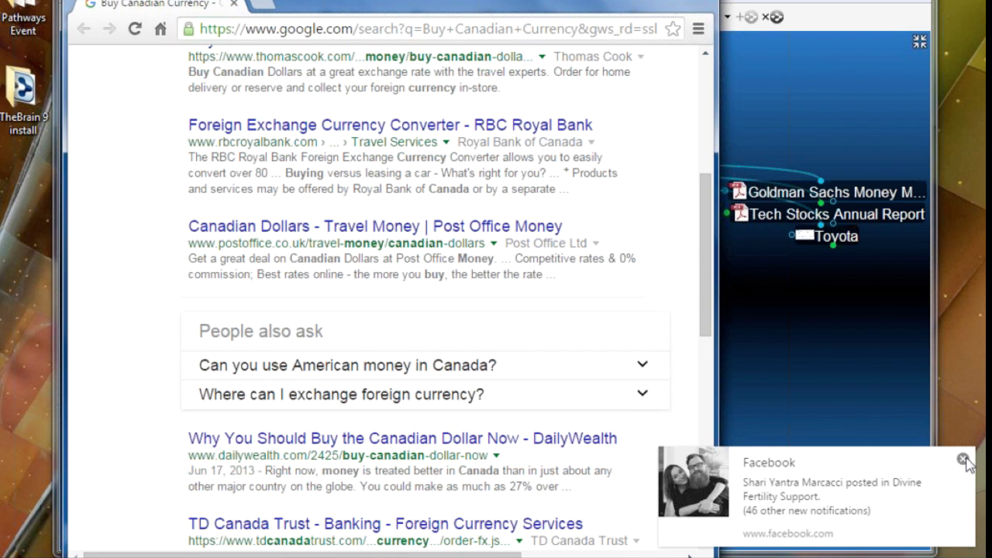
left_click(963, 459)
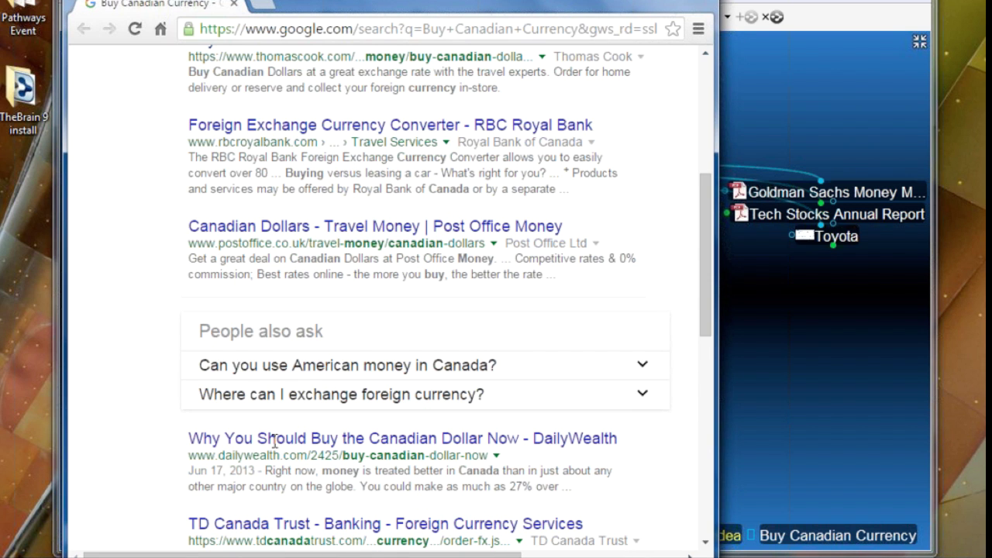
scroll(526, 267, "down", 5)
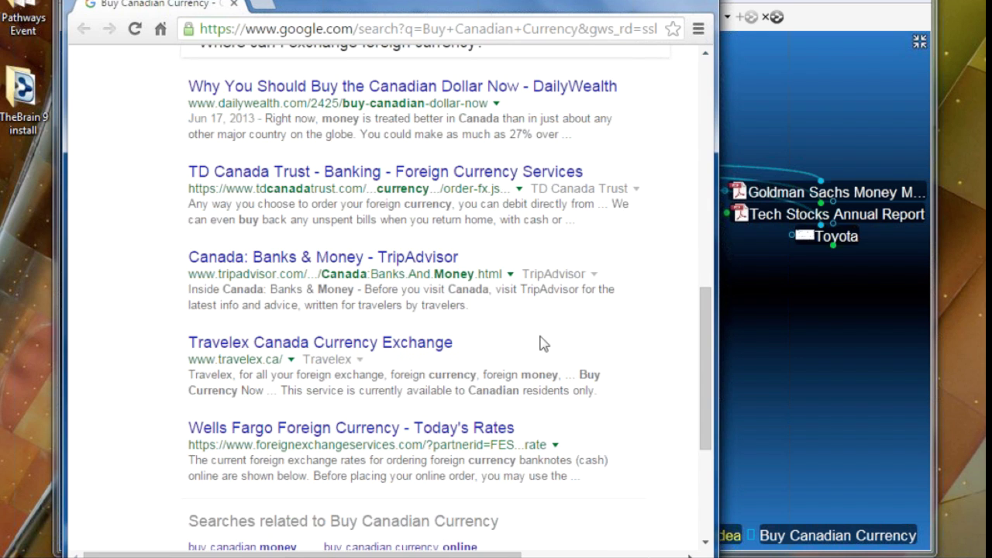
left_click(508, 431)
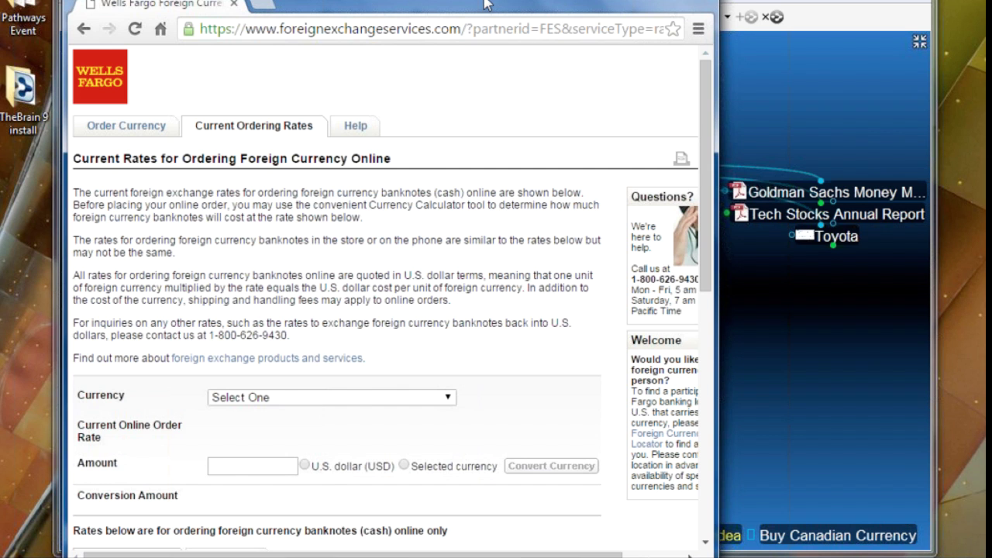
- Reposition the browser window over the brain, and add the Wells Fargo Foreign Currency page as a thought linked to Buy Canadian Currency
left_click_drag(485, 4, 399, 349)
left_click_drag(104, 377, 501, 302)
left_click_drag(451, 337, 456, 69)
- Return to the Buy Canadian Currency search results, switch to news results, and search for "canadian dollar"
left_click(5, 107)
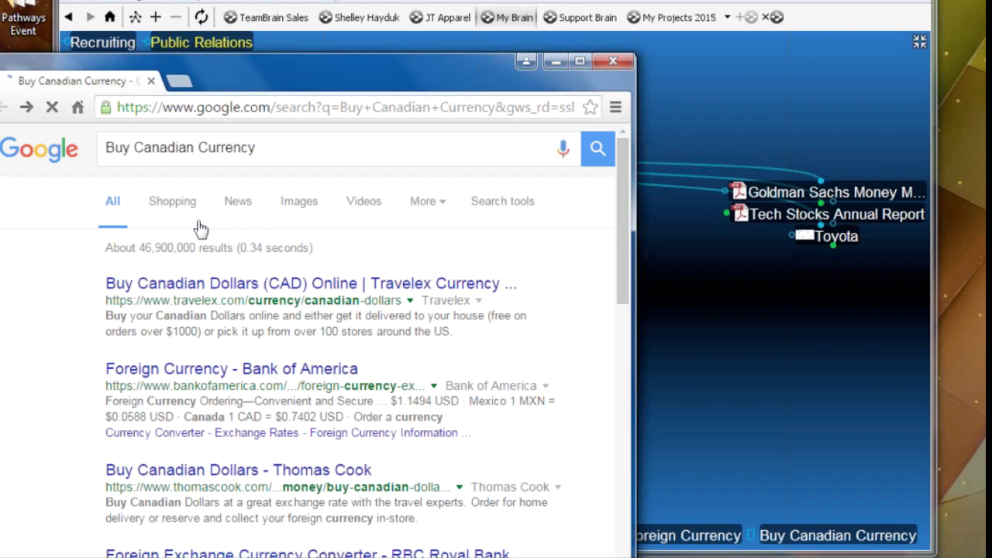
left_click(241, 211)
left_click_drag(278, 148, 35, 153)
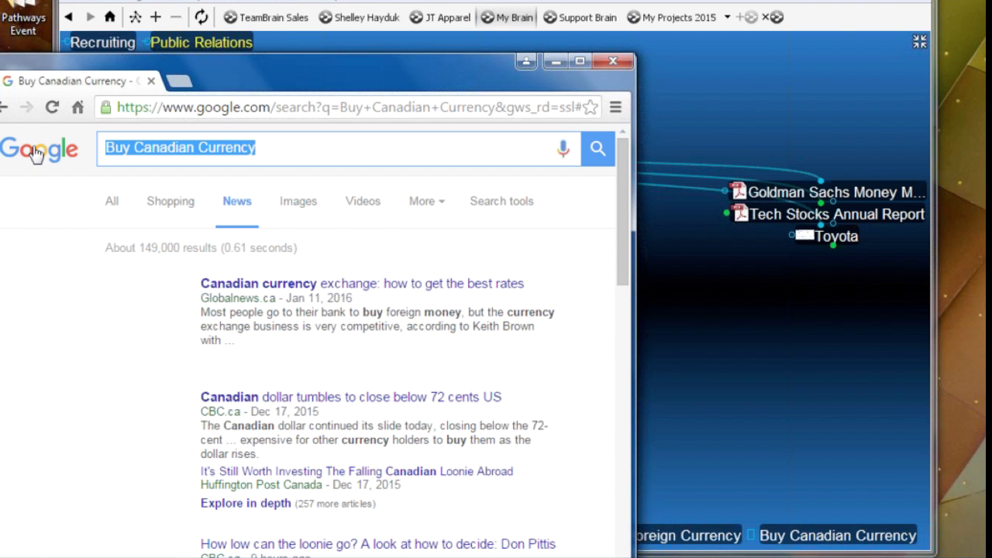
type("can")
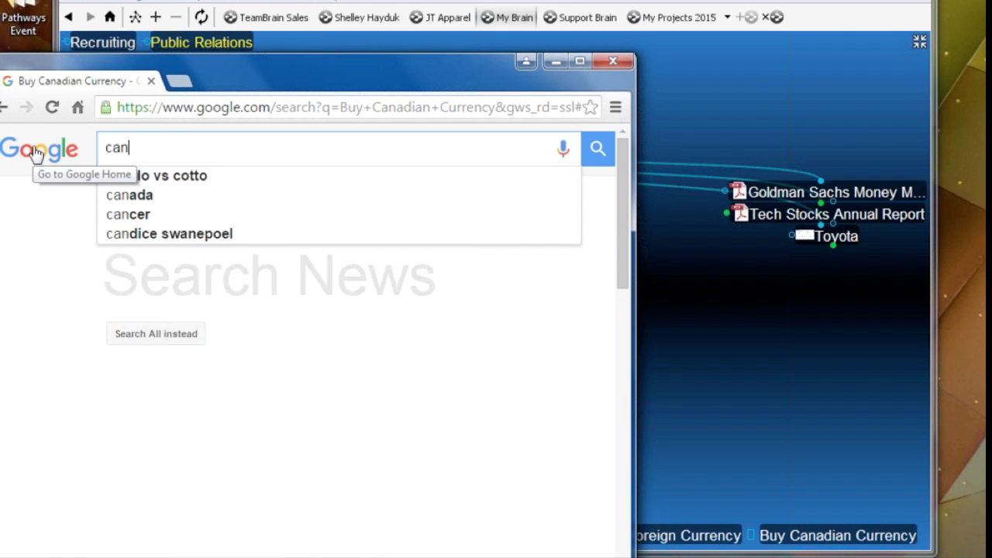
type("adian")
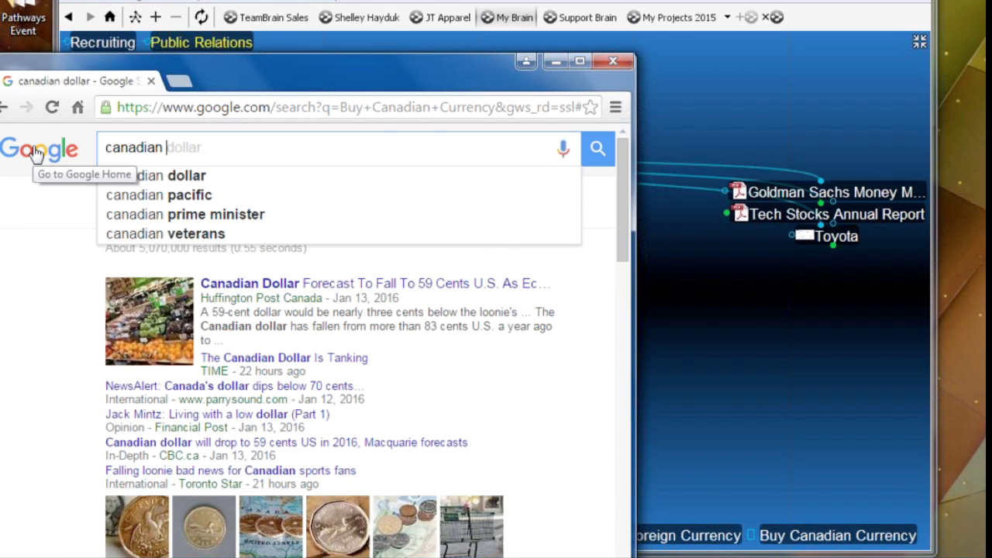
left_click(140, 176)
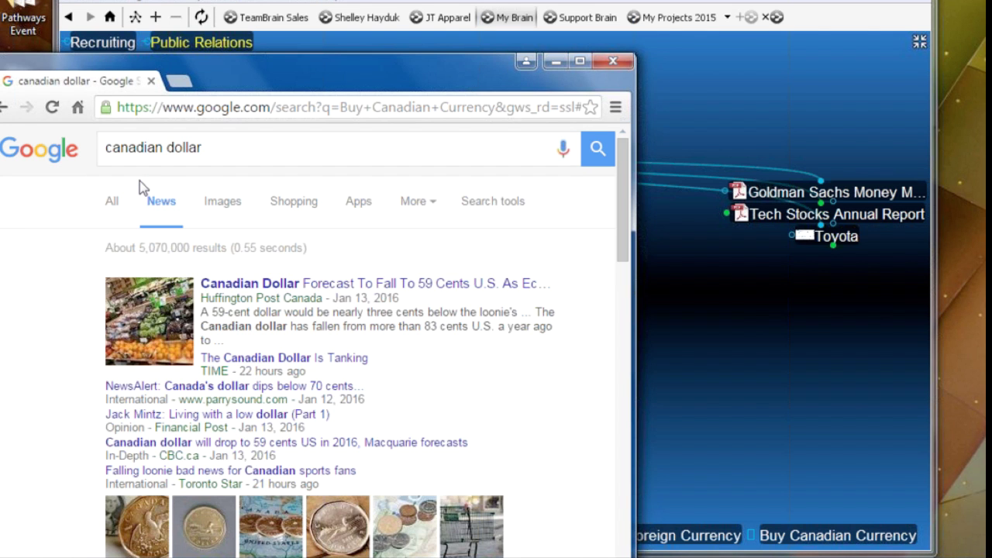
- Open the Huffington Post Canada article "Canadian Dollar Forecast To Fall To 59 Cents U.S." and add it as a thought under Buy Canadian Currency
left_click(451, 285)
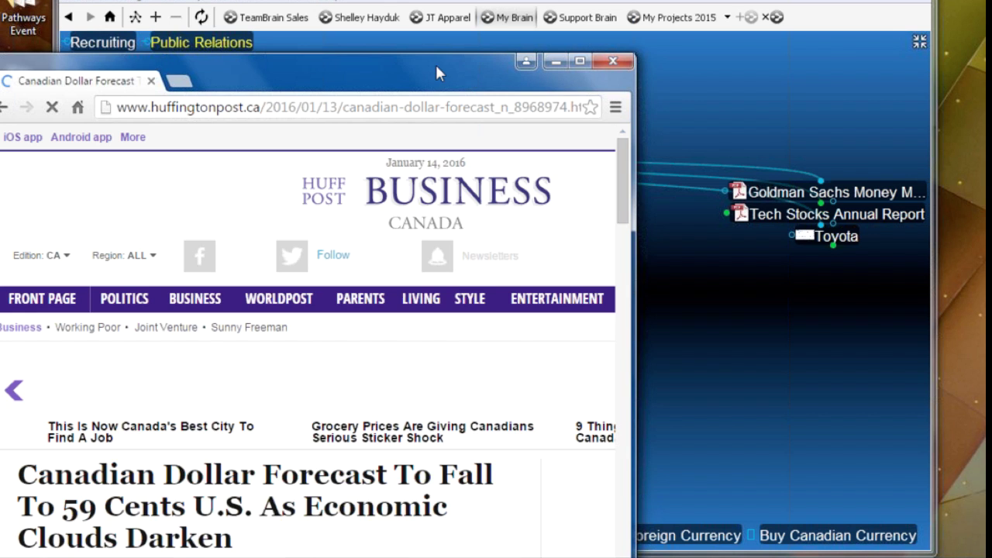
left_click_drag(425, 75, 499, 384)
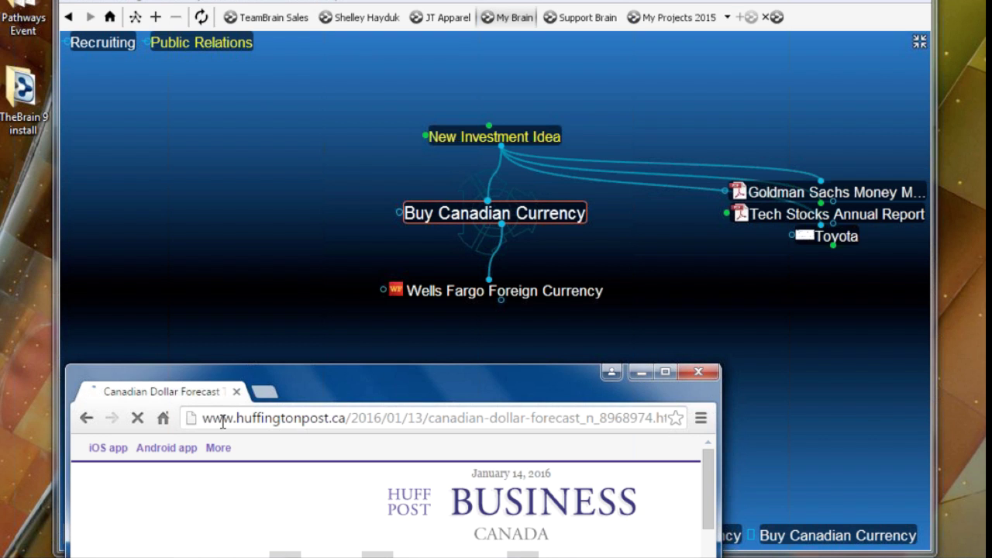
left_click_drag(335, 375, 273, 51)
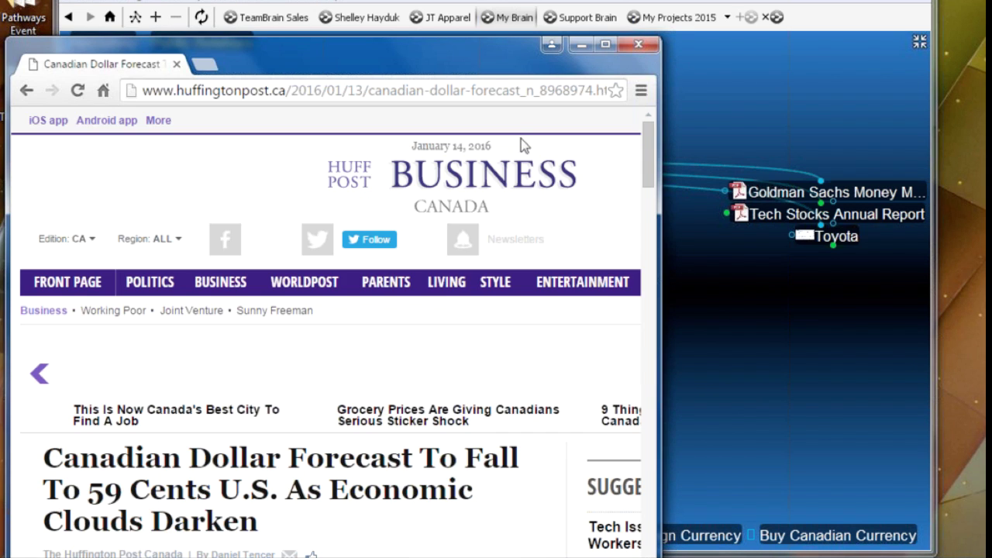
left_click_drag(494, 68, 524, 387)
scroll(78, 448, "down", 1)
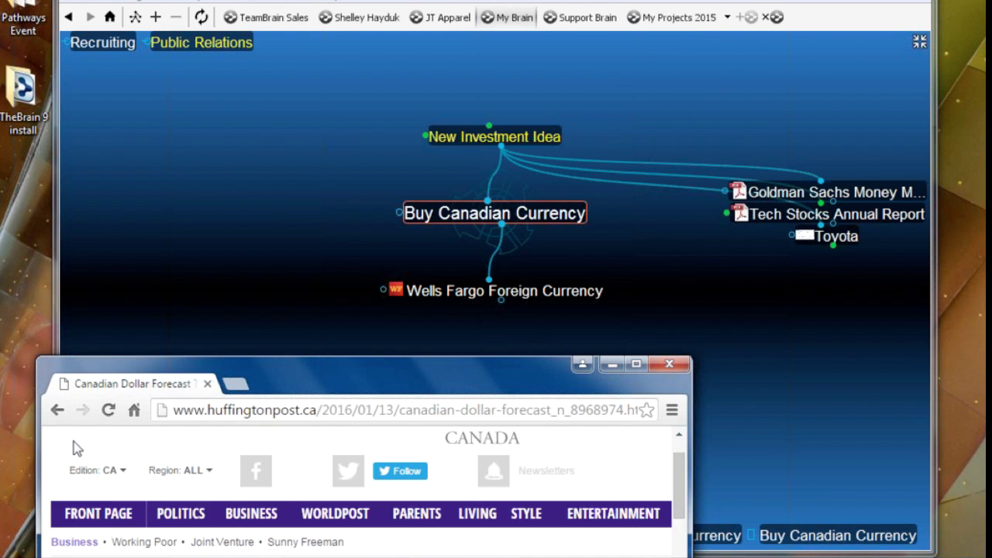
scroll(75, 448, "down", 3)
left_click_drag(163, 409, 720, 297)
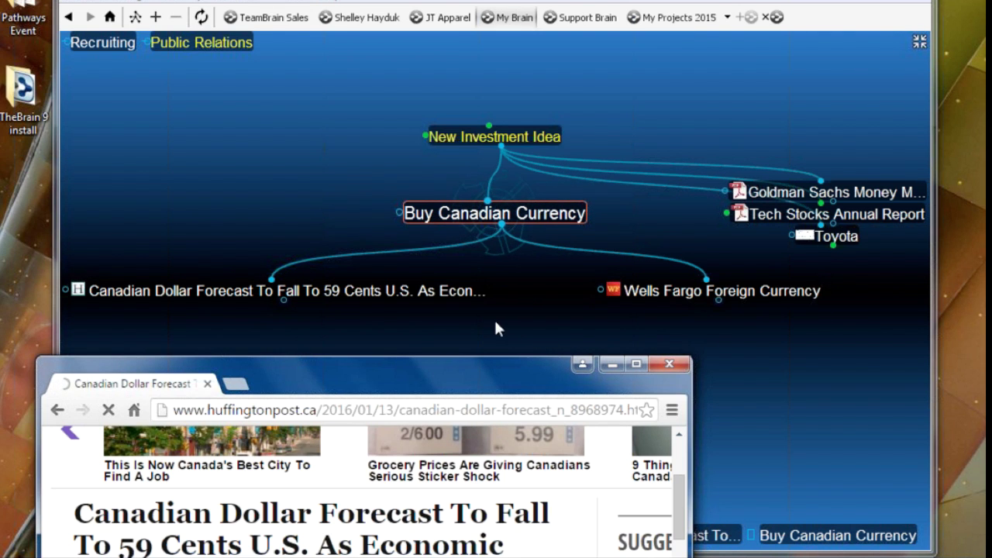
- Go back to the Buy Canadian Currency news results and open the CBC article "How low can the loonie go?"
left_click_drag(433, 388, 435, 5)
left_click(58, 53)
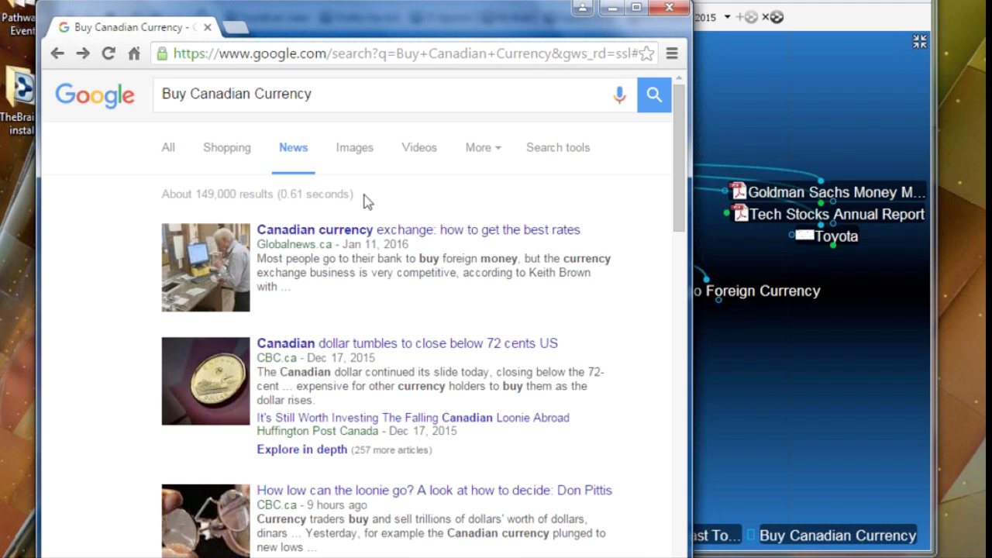
scroll(365, 200, "down", 5)
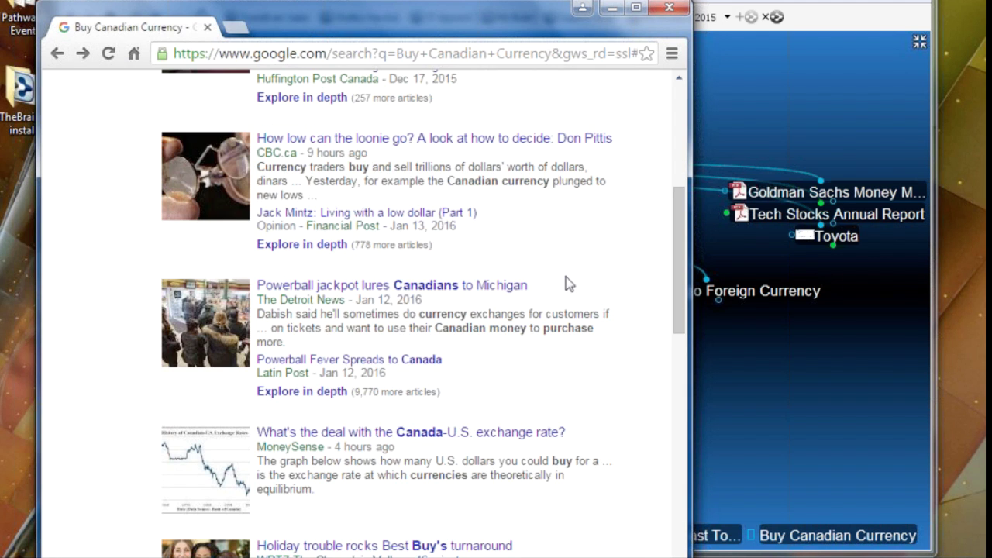
left_click(496, 138)
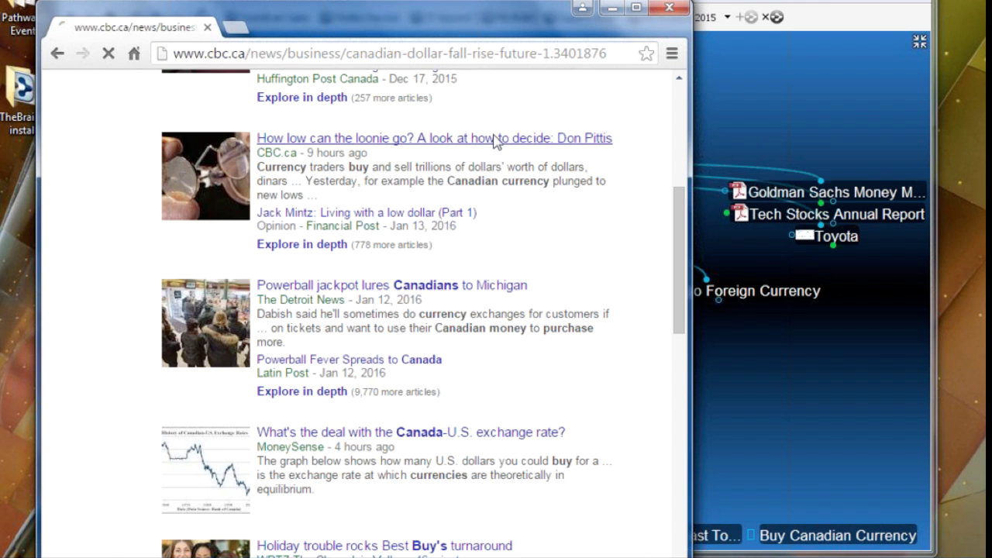
- Add the CBC loonie article as a thought under Buy Canadian Currency, and close the browser window
left_click_drag(449, 27, 504, 380)
left_click_drag(216, 407, 562, 331)
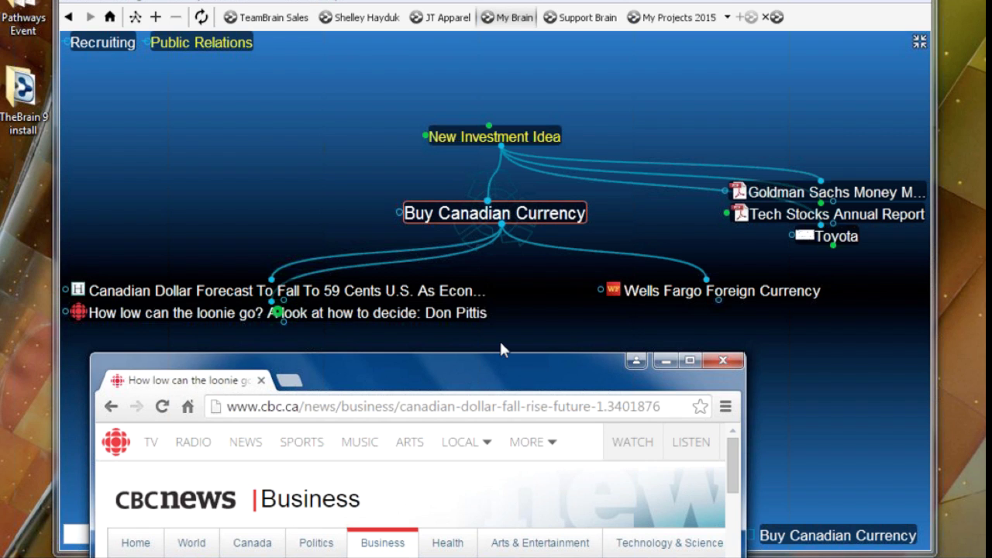
left_click(721, 364)
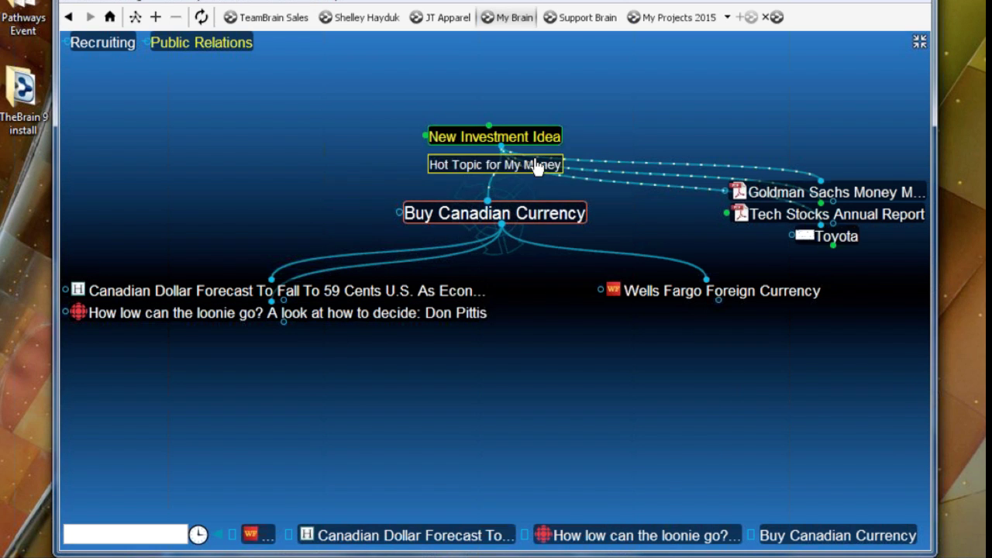
- From New Investment Idea, link Buy Canadian Currency as a child of Scottrade, check the link, and return to New Investment Idea
left_click(527, 140)
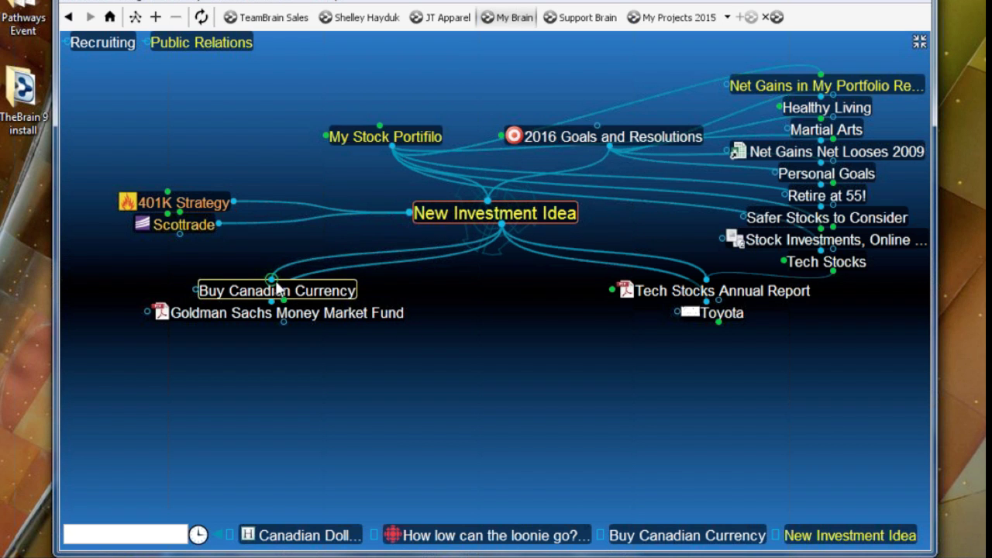
left_click_drag(273, 291, 198, 237)
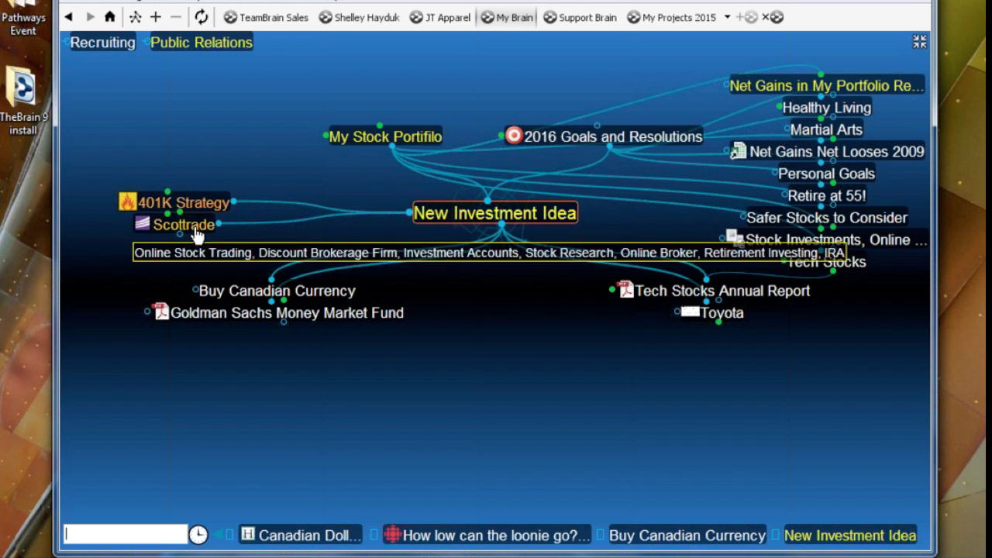
left_click(194, 233)
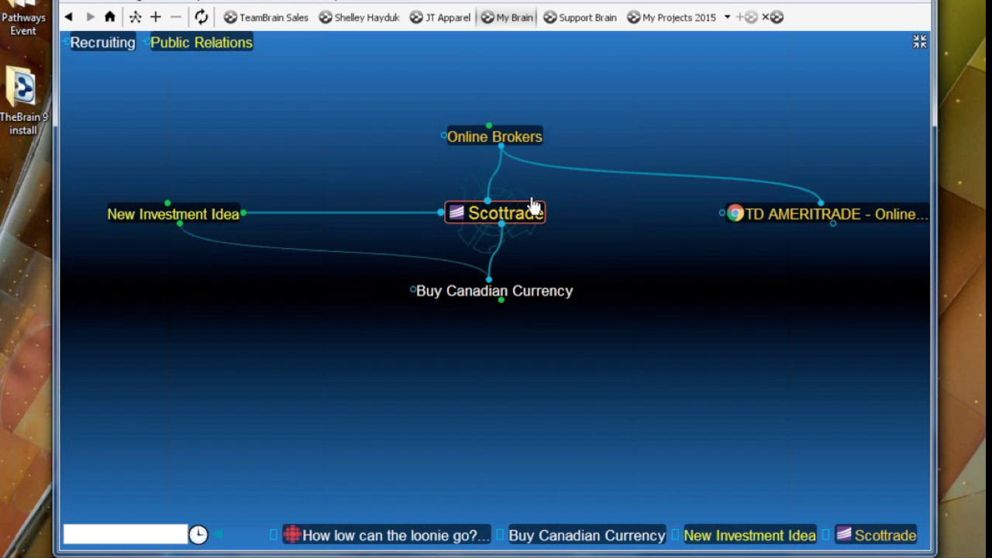
left_click(233, 222)
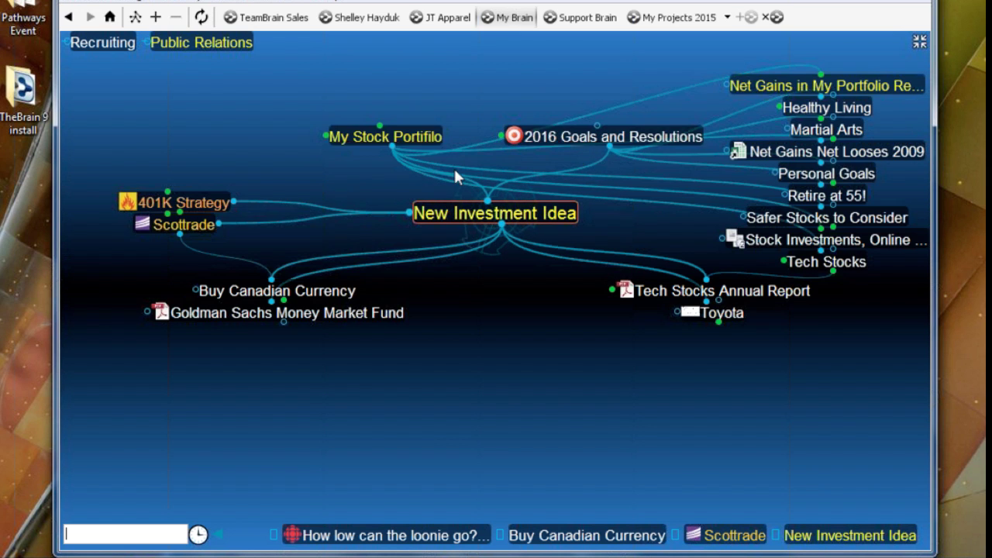
- Navigate through 2016 Goals and Resolutions, My Brain and My Business to the Business Development thought
left_click(580, 141)
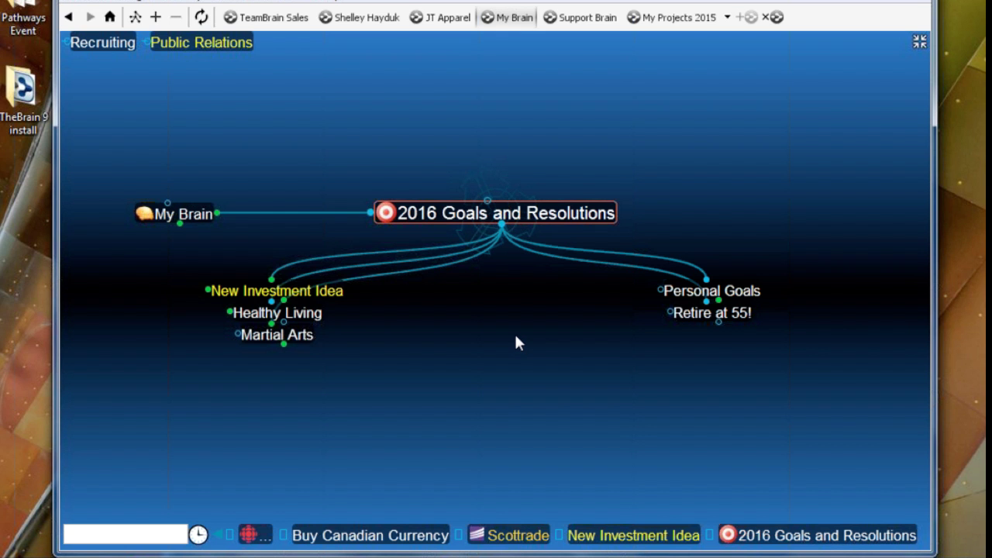
left_click(183, 214)
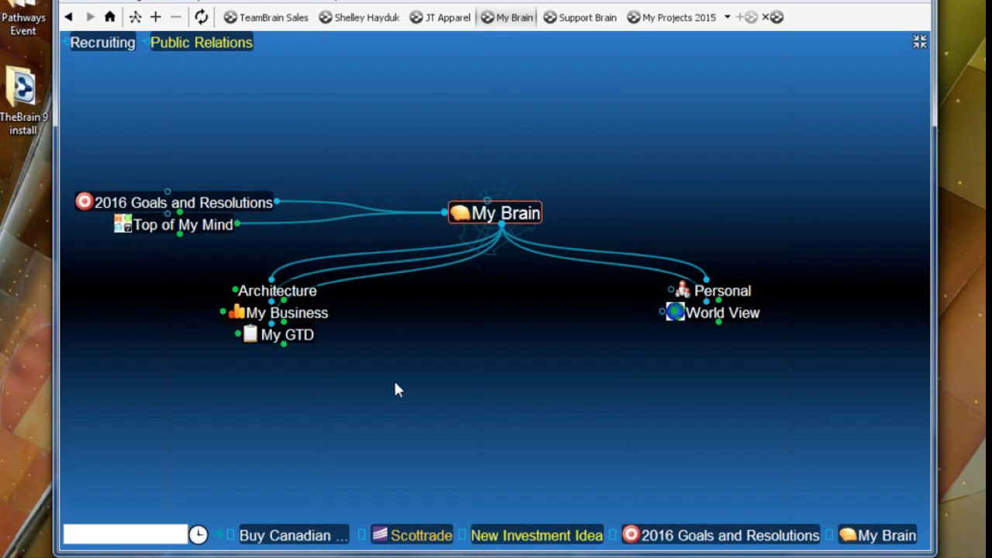
left_click(324, 315)
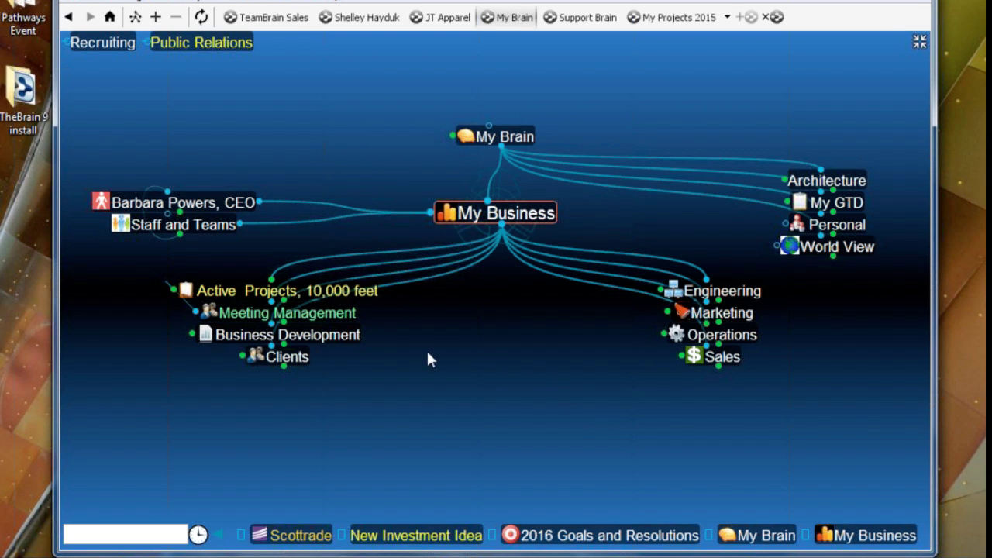
left_click(348, 340)
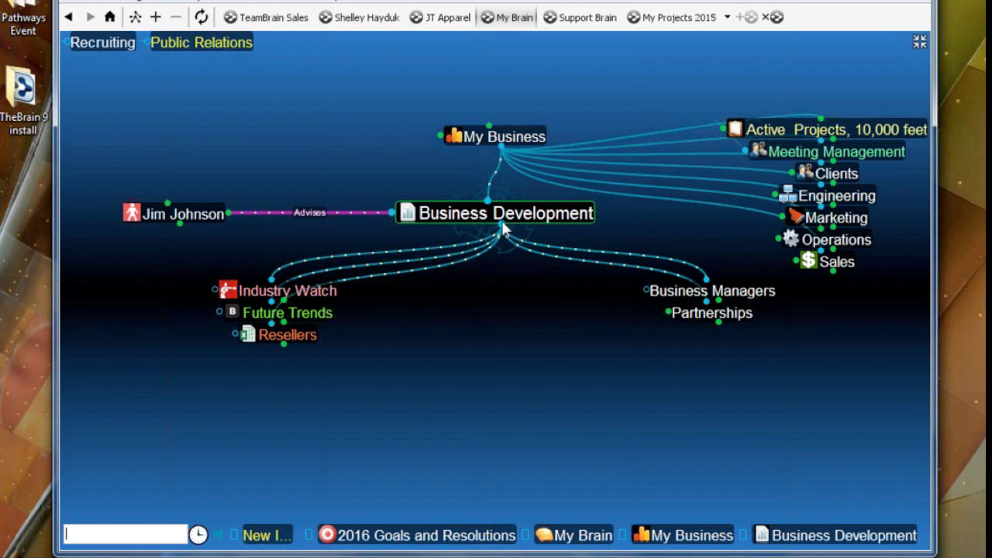
- Create a child thought named 2016 Business Expansion under Business Development
left_click_drag(500, 223, 517, 335)
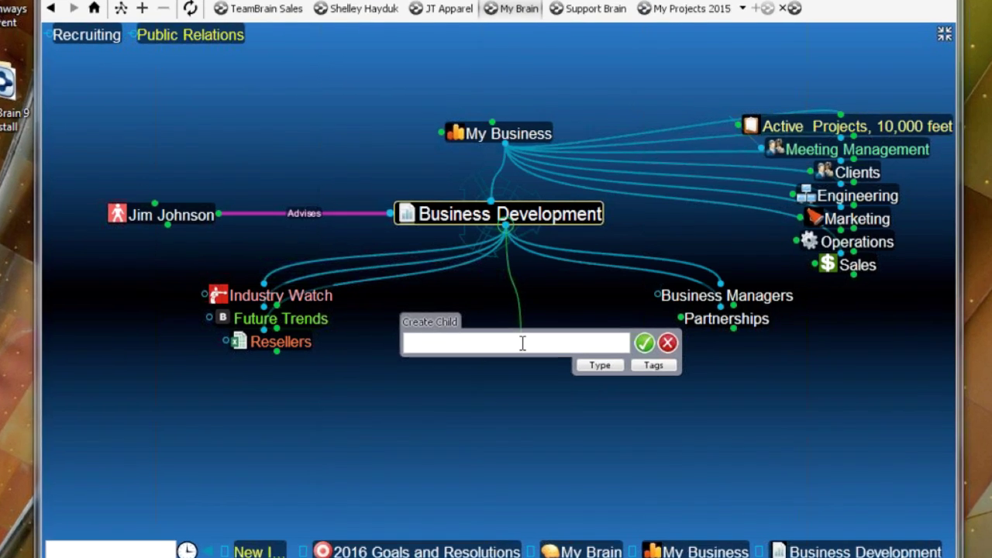
type("201")
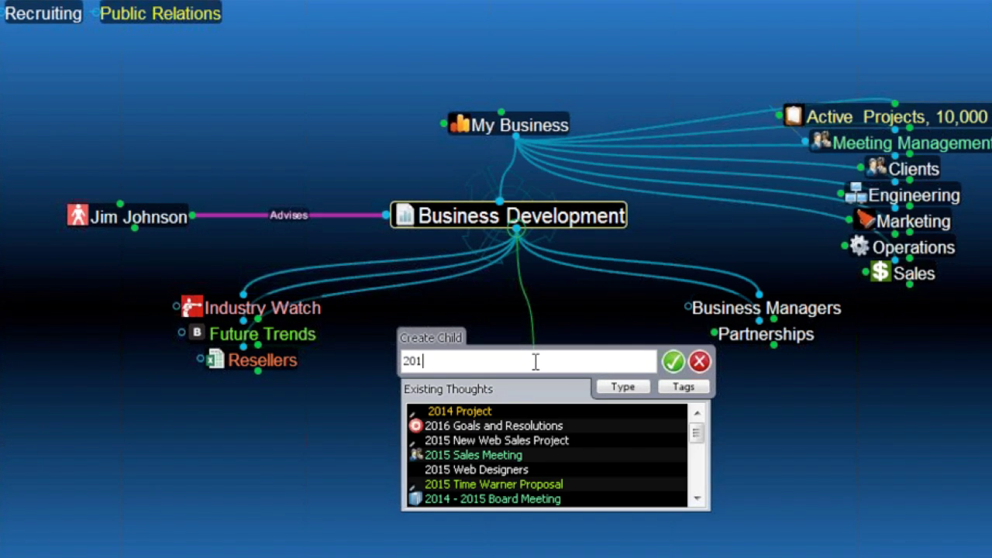
type("6 Business ")
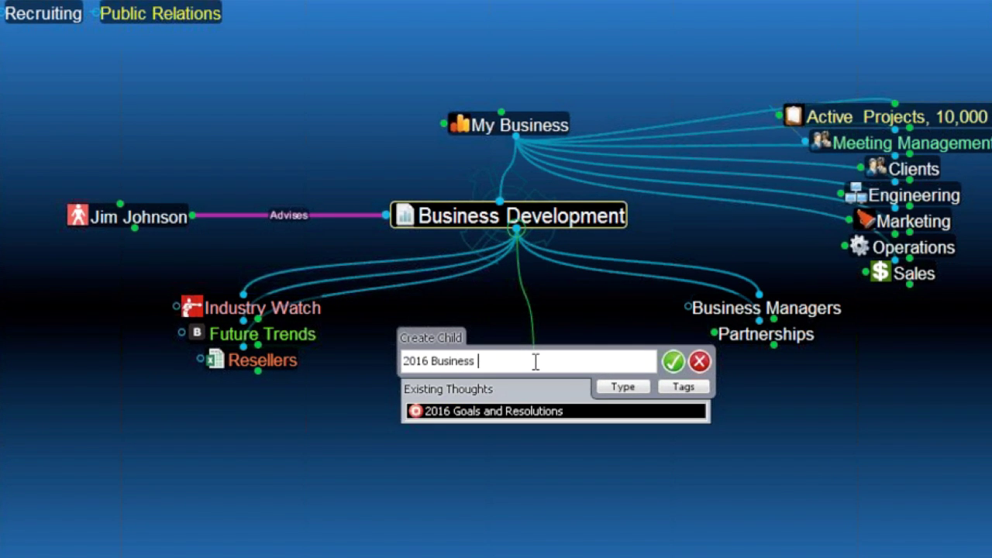
type("Expansion")
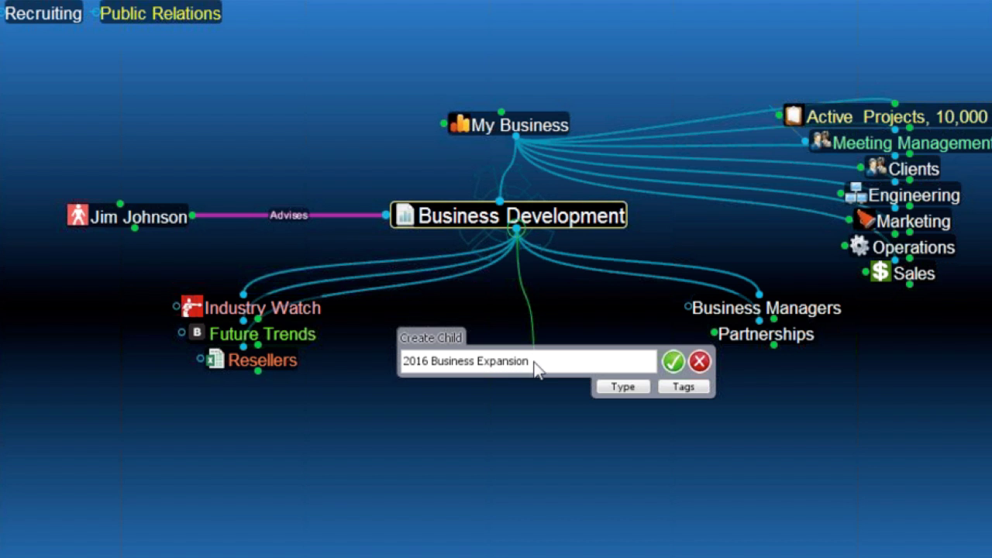
key("Return")
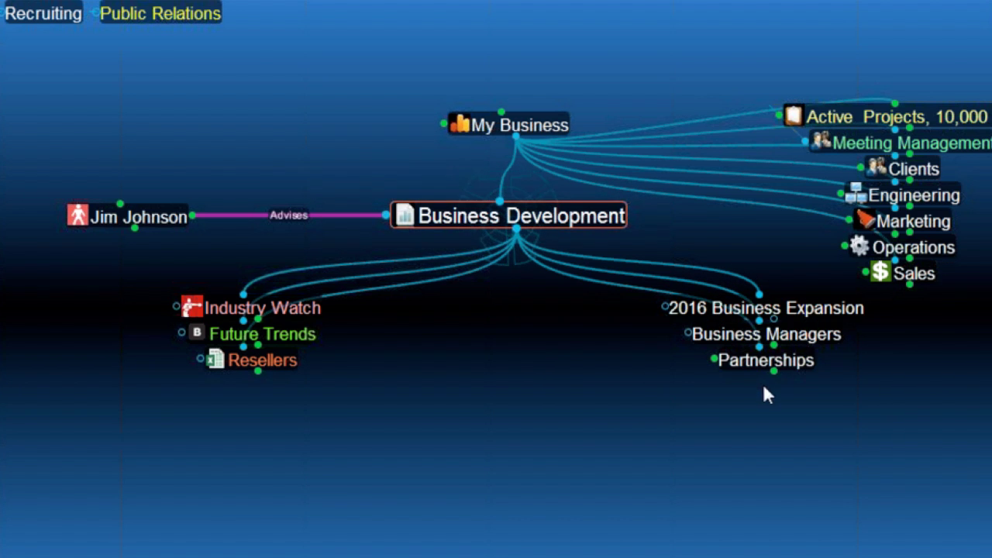
- Activate the 2016 Business Expansion thought and give it the gold medal with red and blue ribbon icon from the Objects category
left_click(785, 310)
right_click(540, 228)
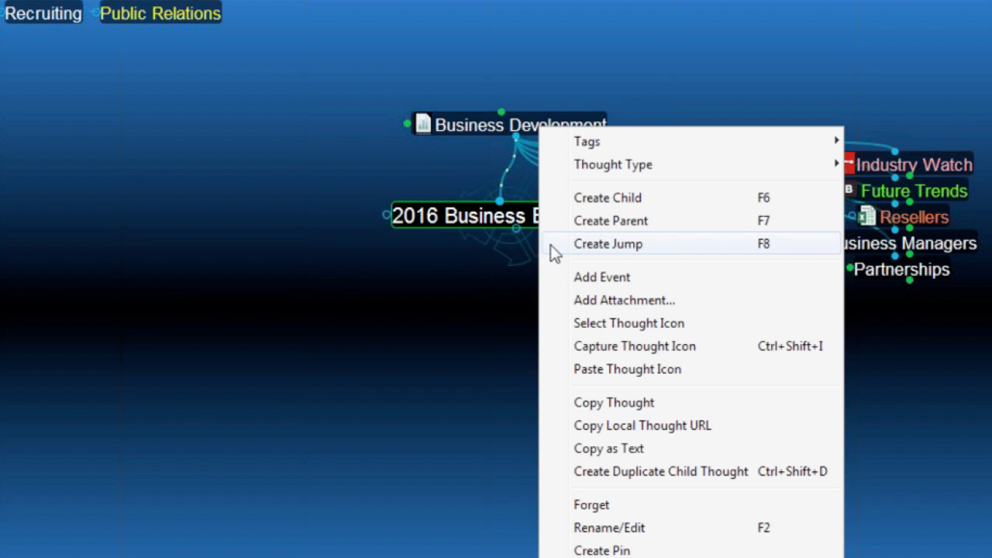
left_click(616, 341)
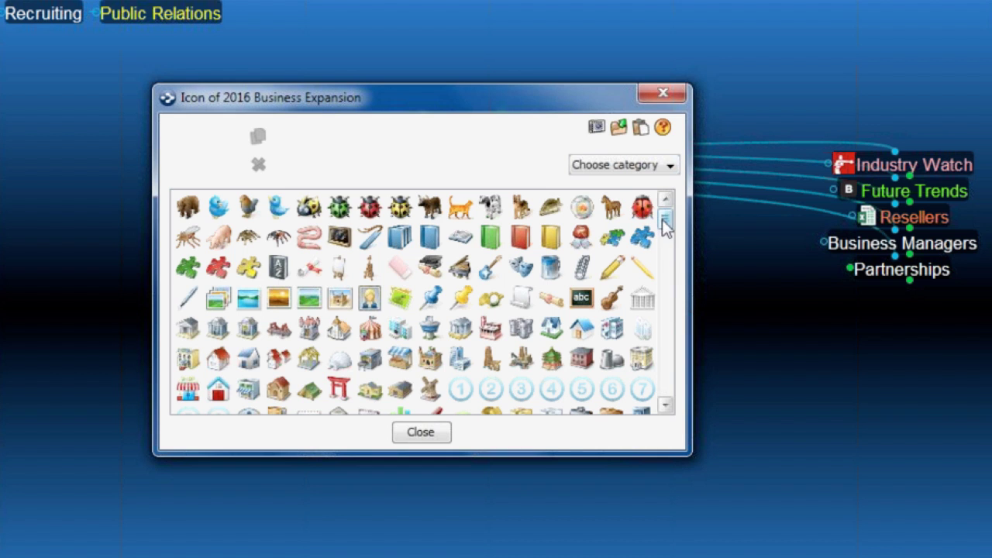
left_click_drag(665, 225, 673, 256)
left_click(671, 165)
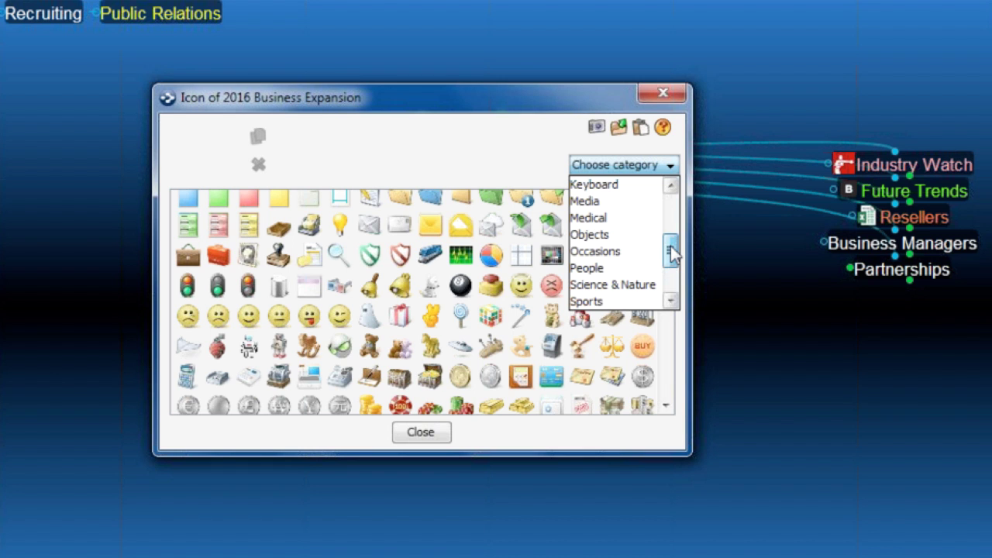
left_click(628, 236)
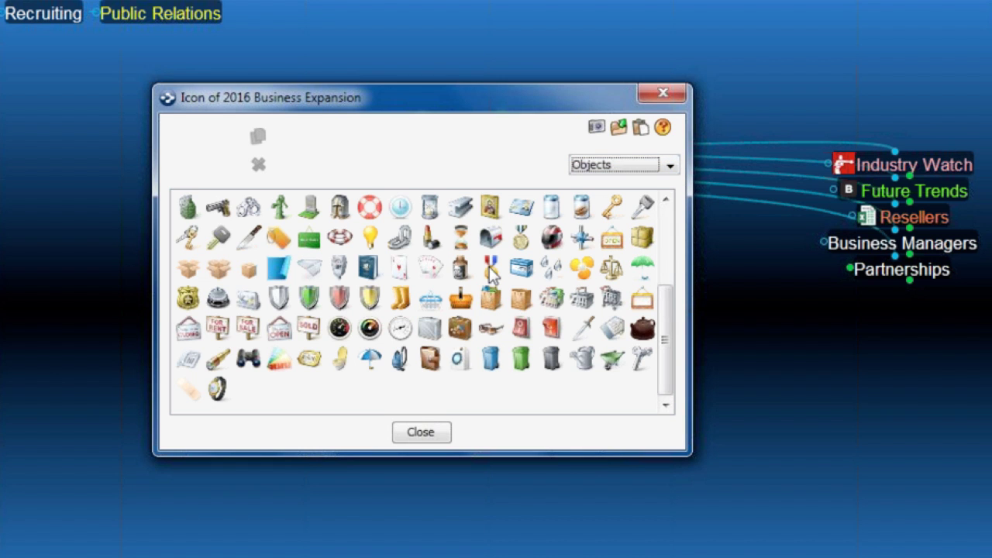
left_click(492, 272)
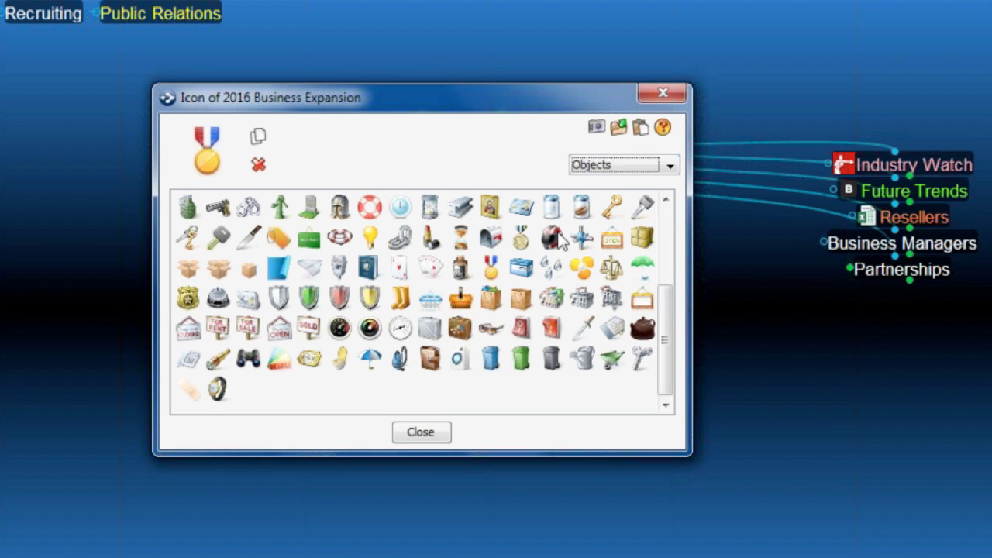
left_click(668, 96)
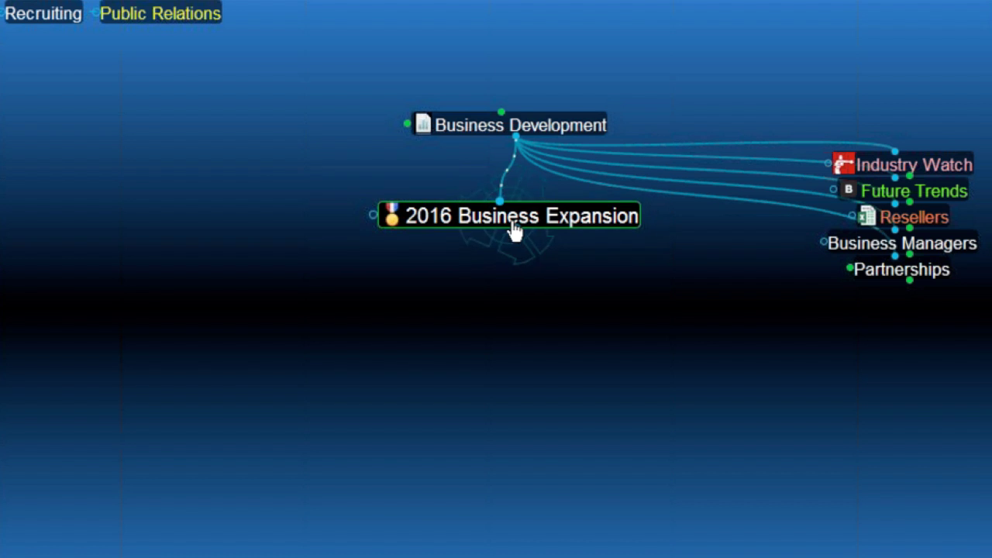
- Create three children under 2016 Business Expansion at once: Increase Advertising, New Customer Service Survey and Hire More Sales Reps
left_click_drag(515, 231, 432, 304)
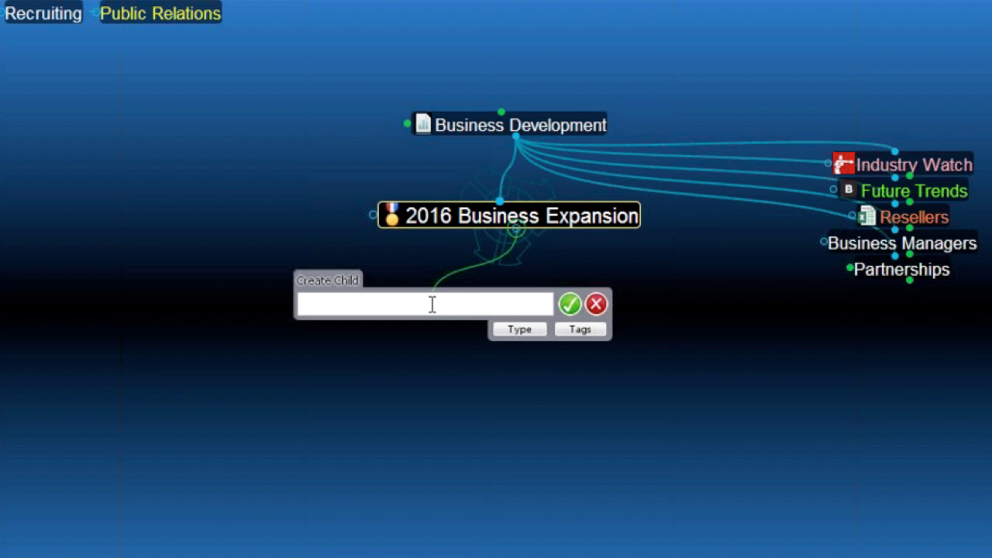
type("Increase")
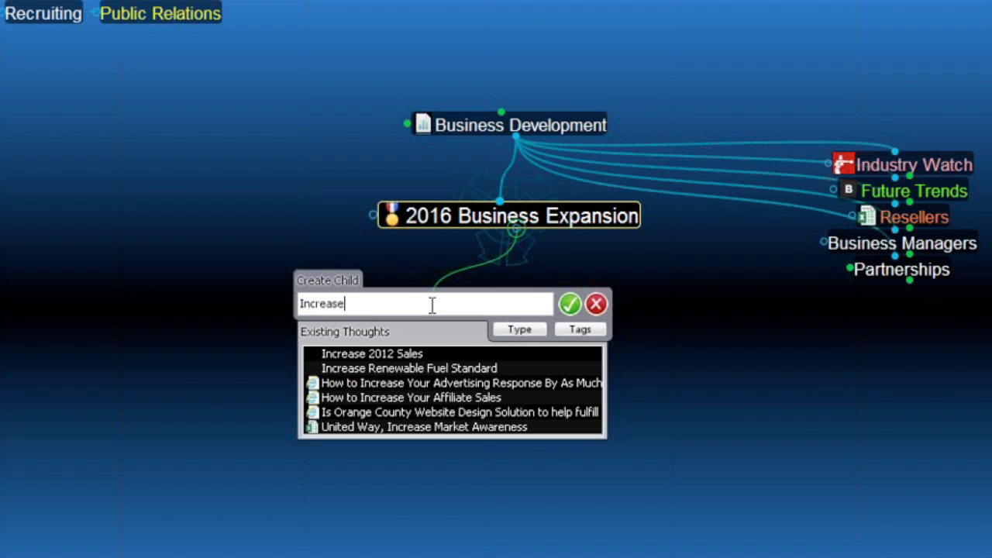
type(" Adverstising")
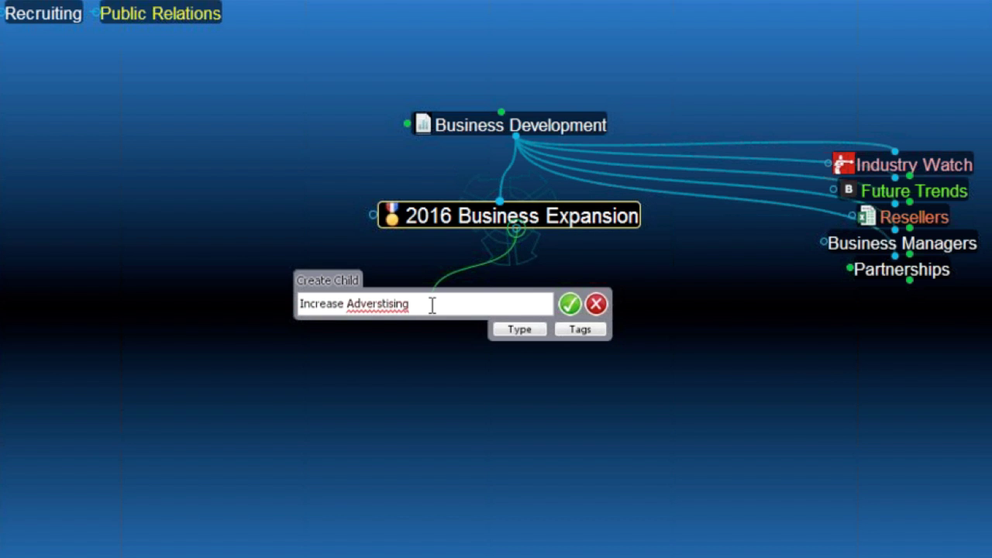
left_click(368, 306)
key("Delete")
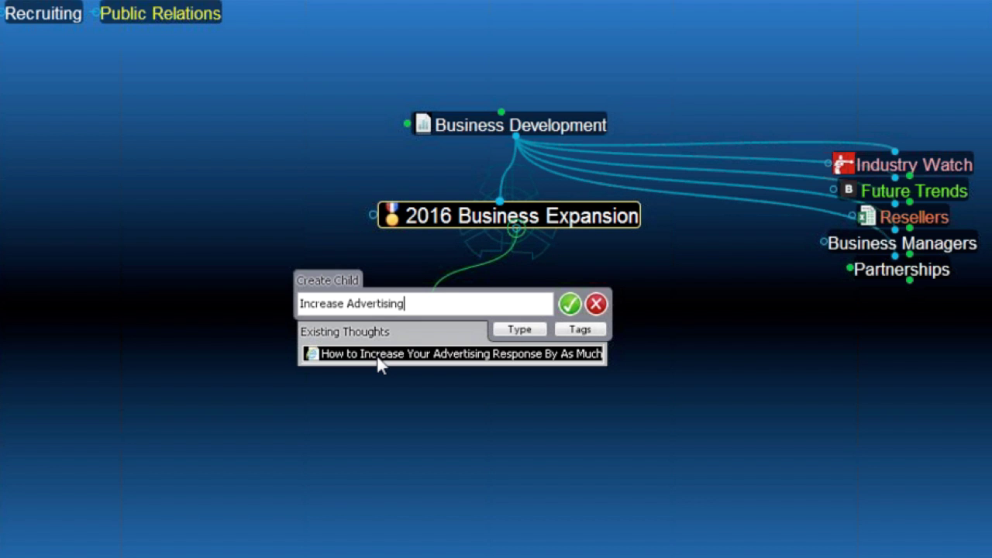
type(";")
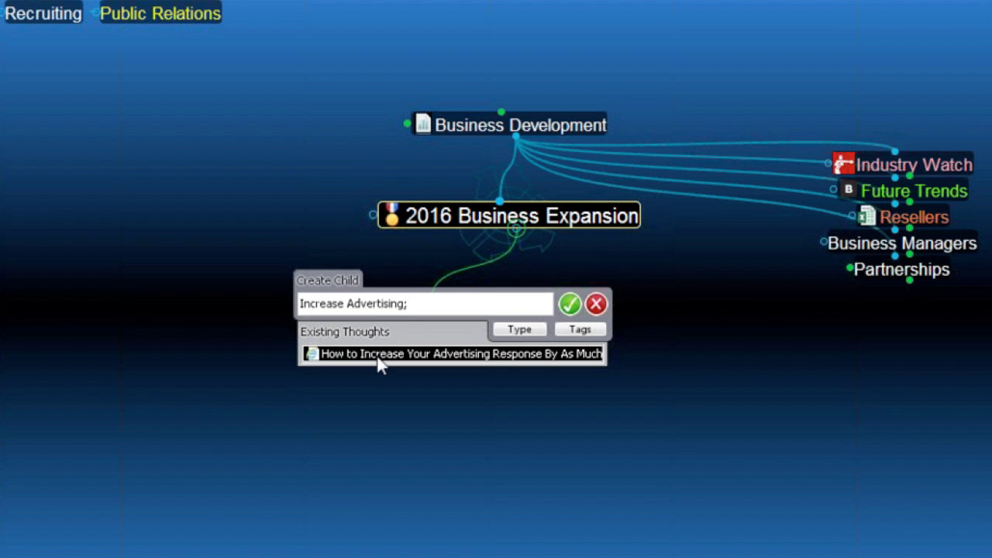
type("New Customer Ser ")
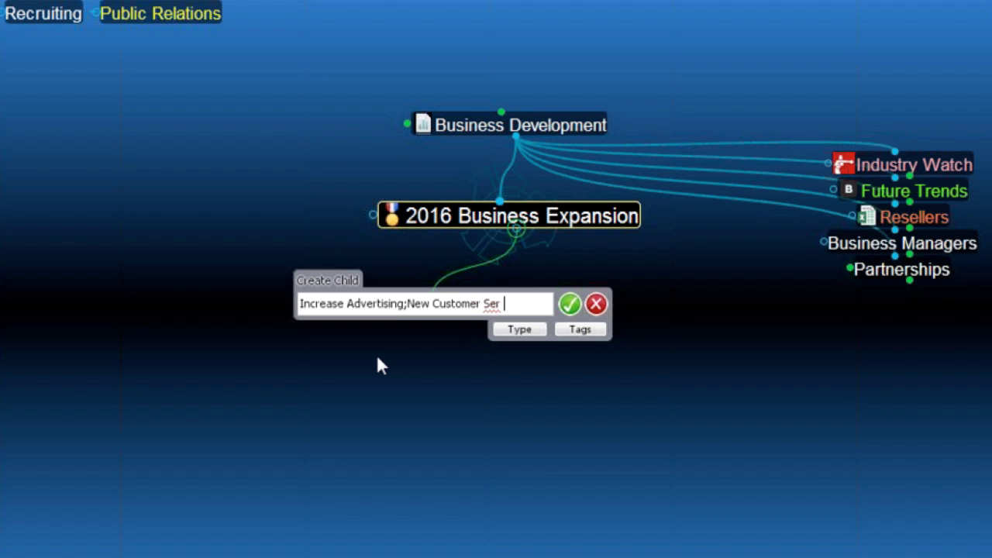
type("vice Survey")
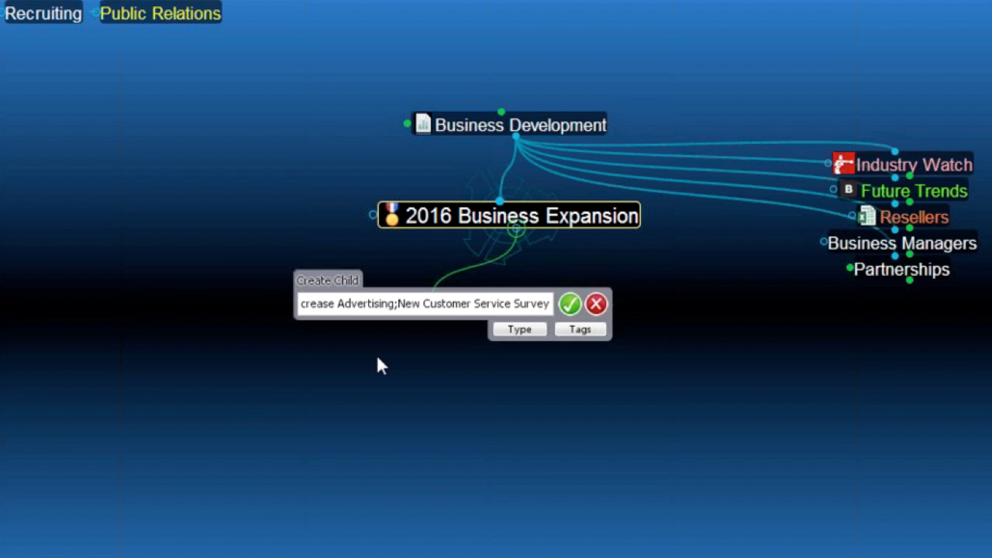
type("; ")
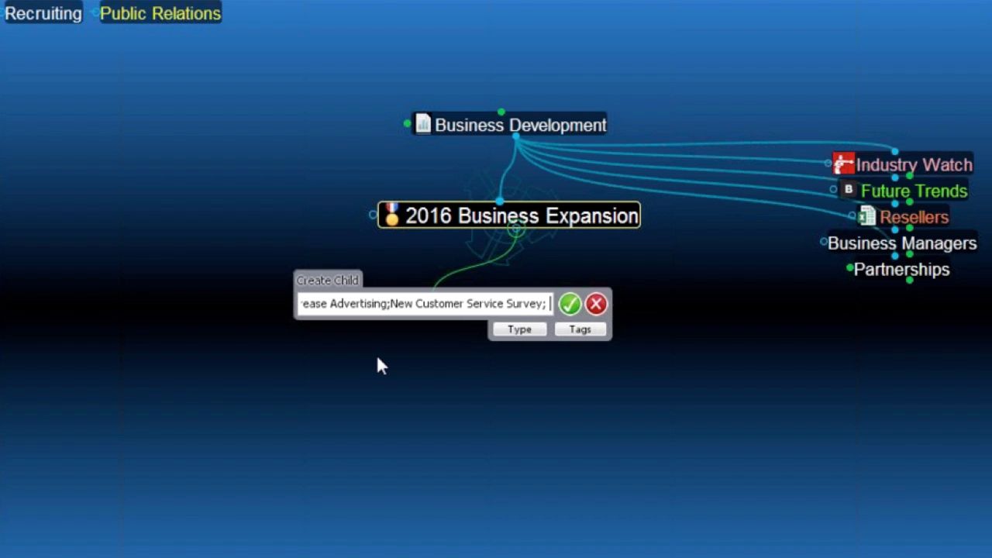
type("Hire")
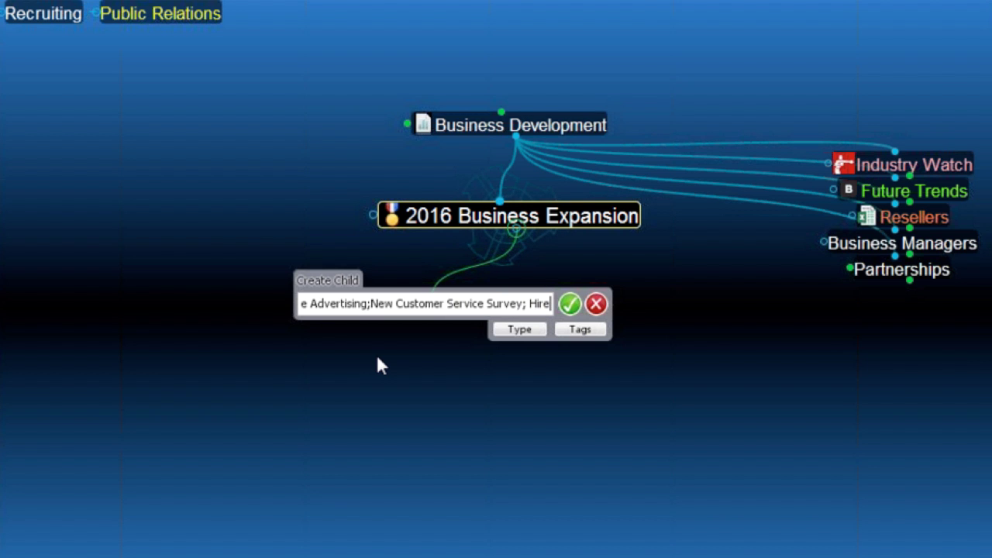
type(" More Sa")
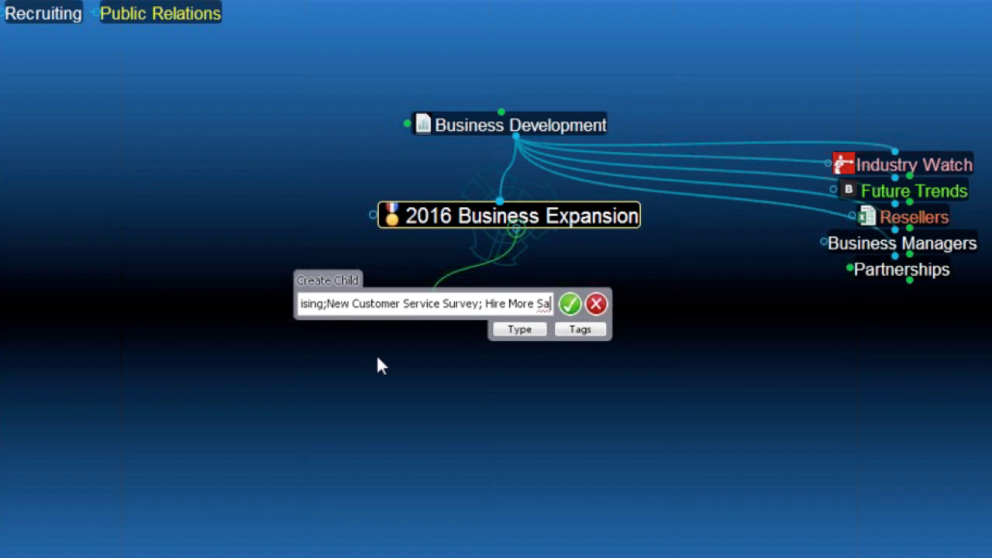
type("les Reps")
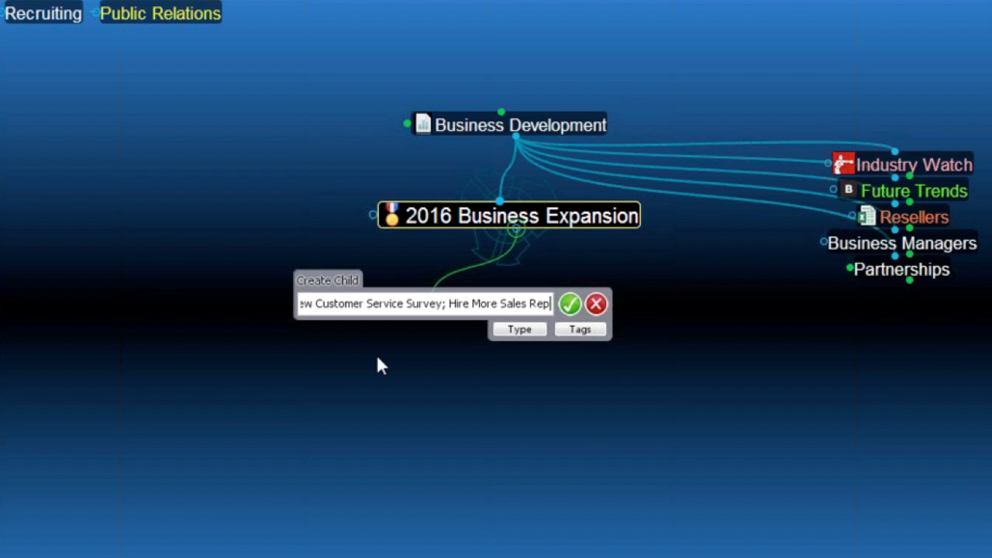
left_click(570, 304)
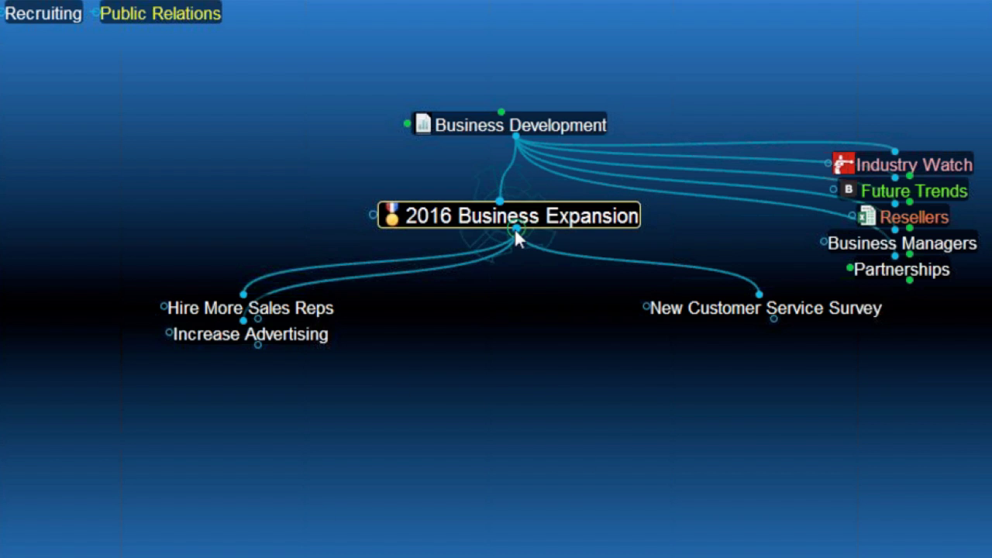
- Create a child thought named Technology Partnerships under 2016 Business Expansion
left_click_drag(516, 229, 552, 348)
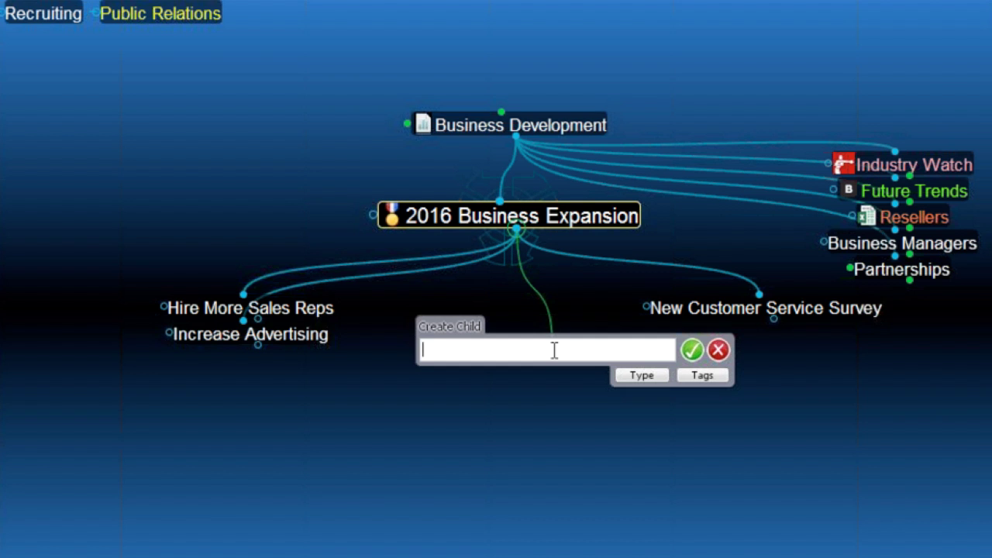
type("Technl")
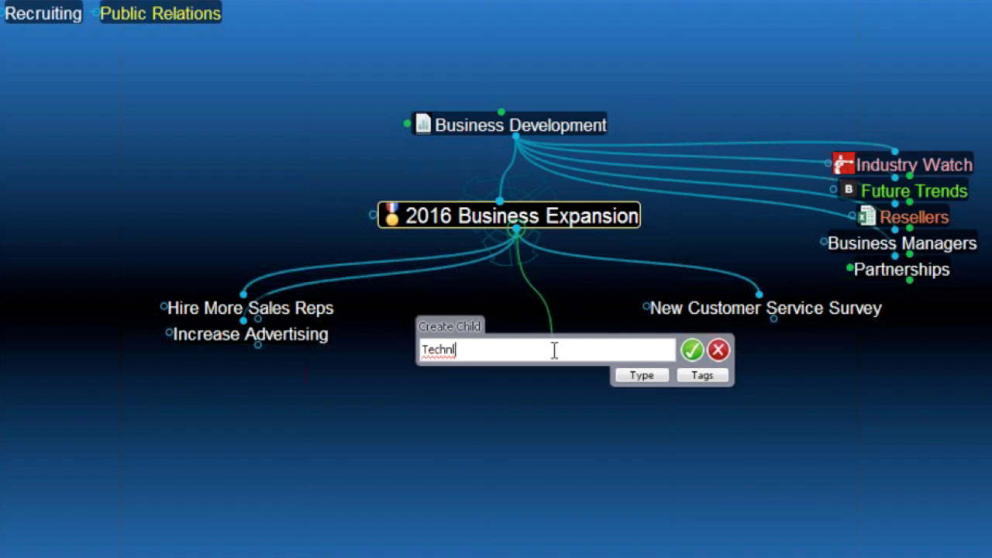
key("BackSpace")
type("ology P")
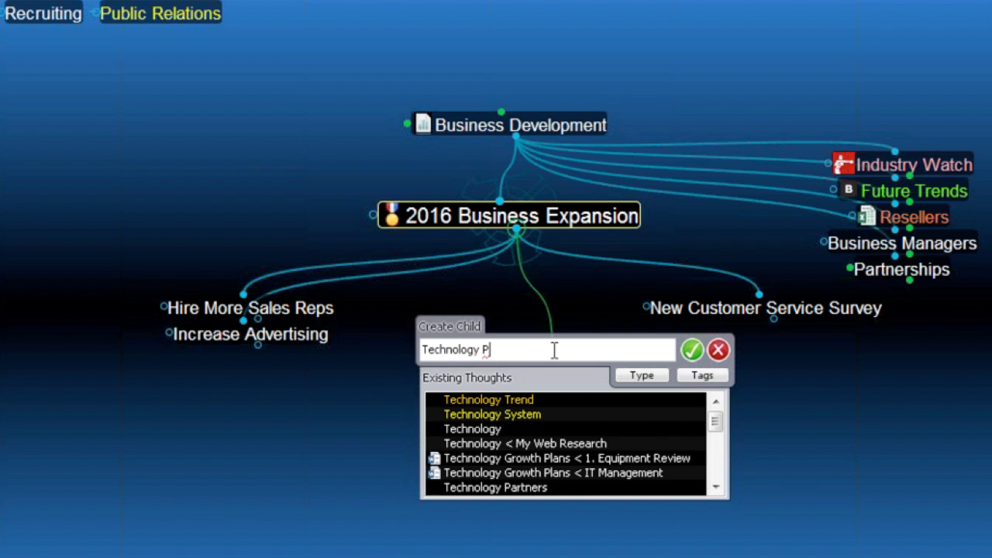
type("artner")
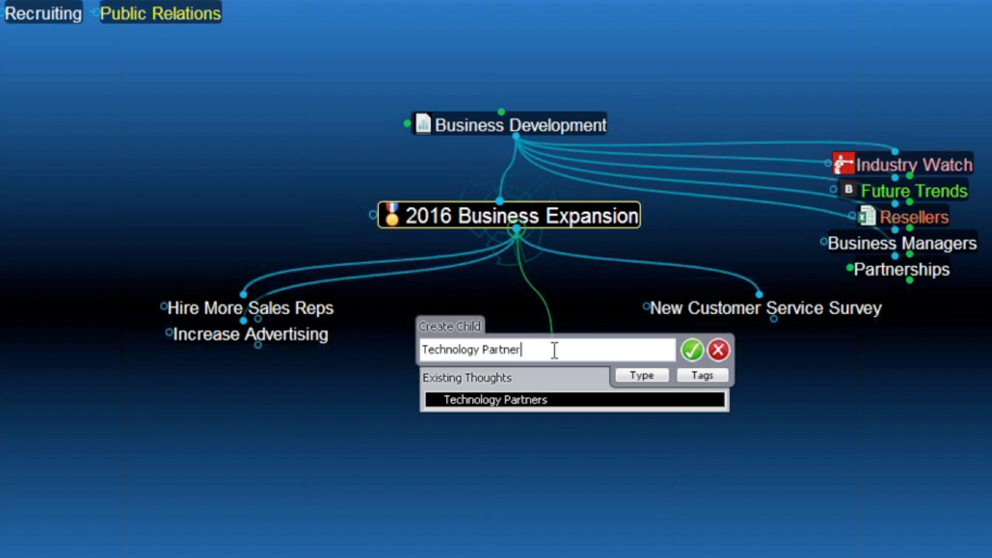
type("sh")
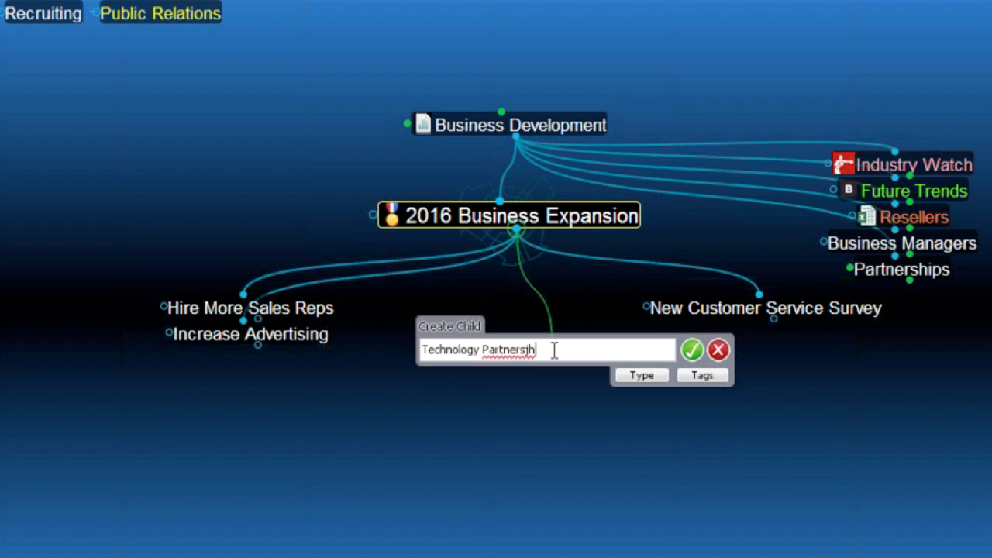
key("BackSpace")
type("hips")
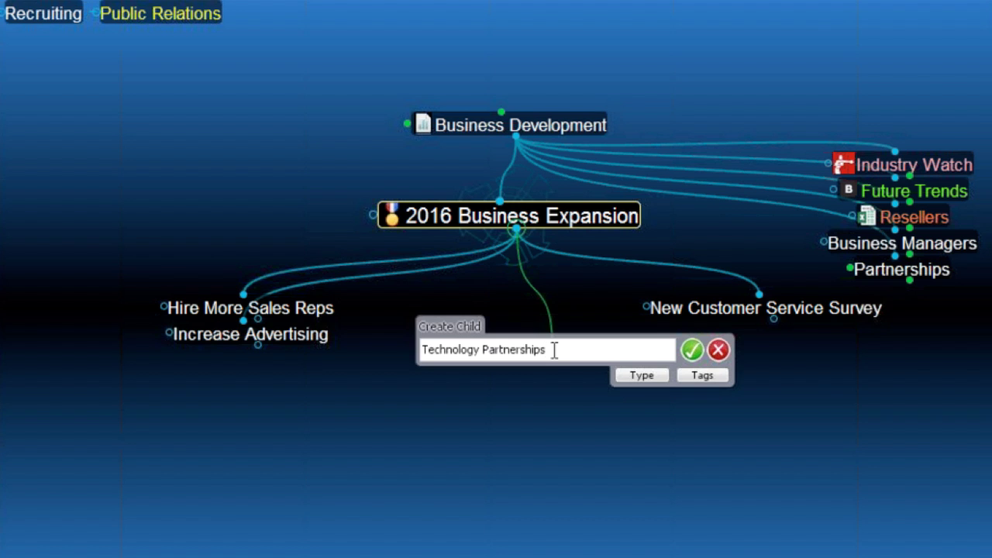
key("Return")
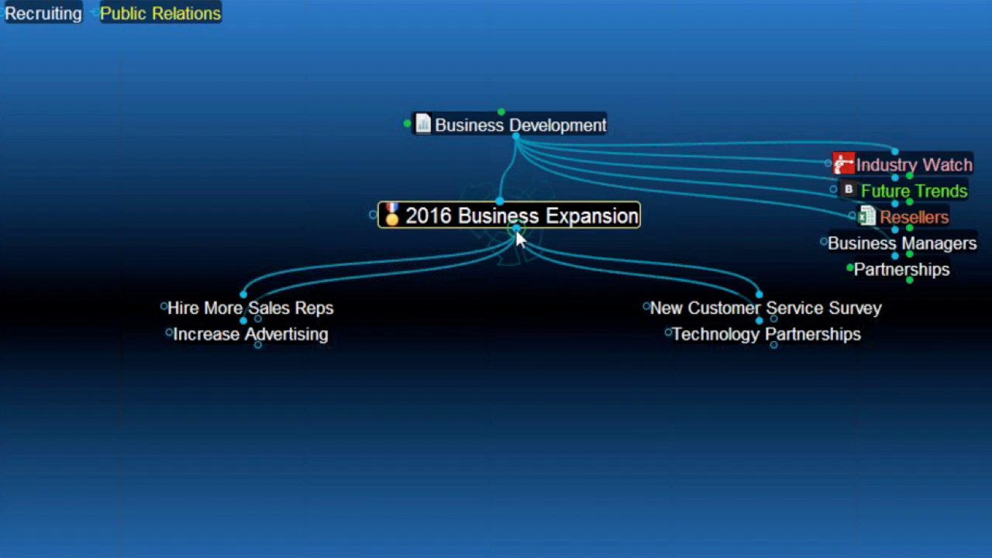
- Create a child thought named Acquisition of Company A under 2016 Business Expansion
left_click_drag(521, 237, 518, 405)
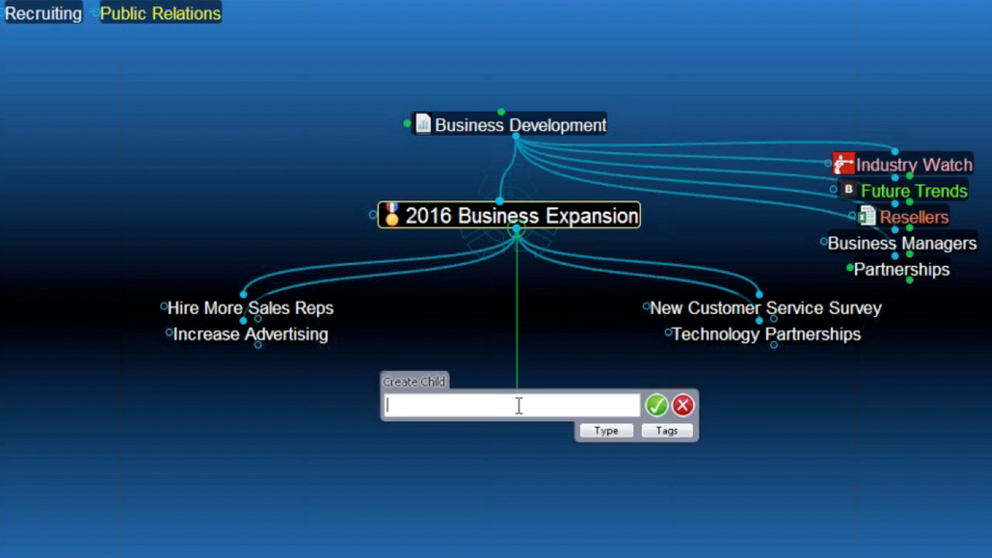
type("Acqui")
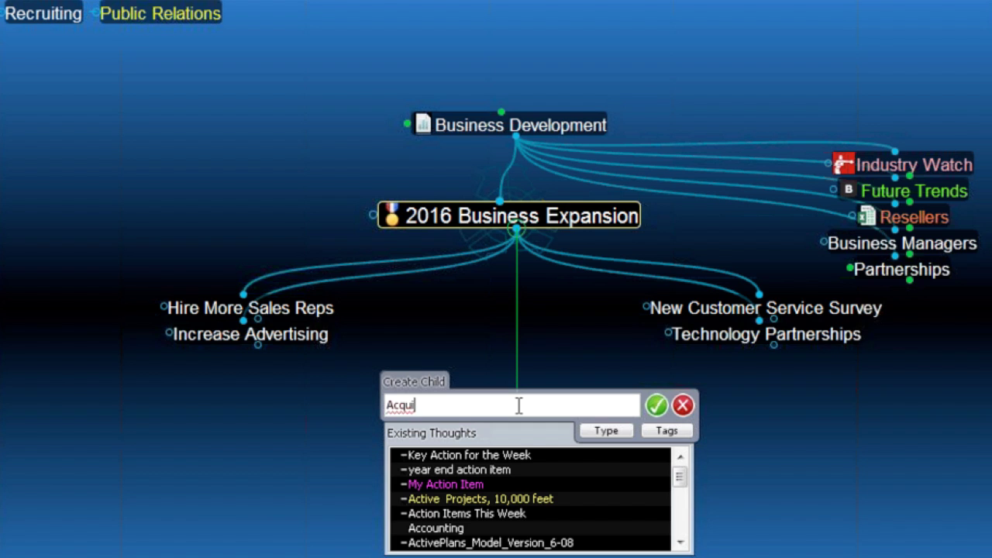
type("stion f")
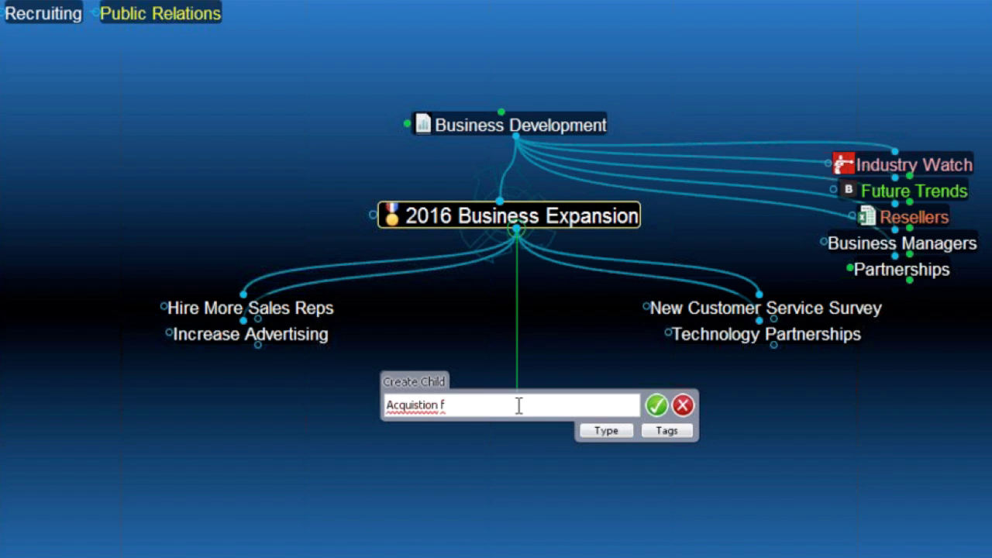
type("o")
key("BackSpace")
key("BackSpace")
type("of Camp")
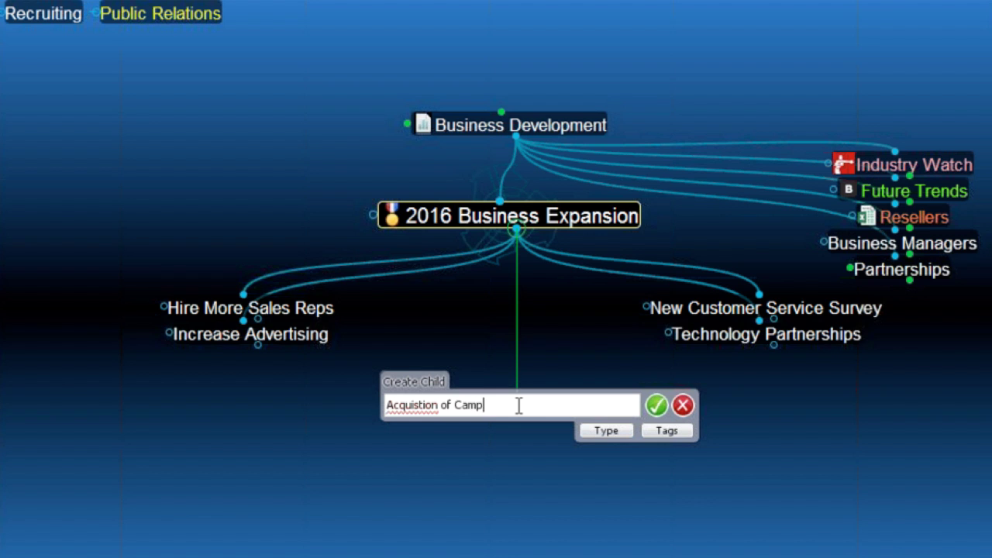
key("BackSpace")
key("BackSpace")
key("BackSpace")
type("pm")
key("BackSpace")
key("BackSpace")
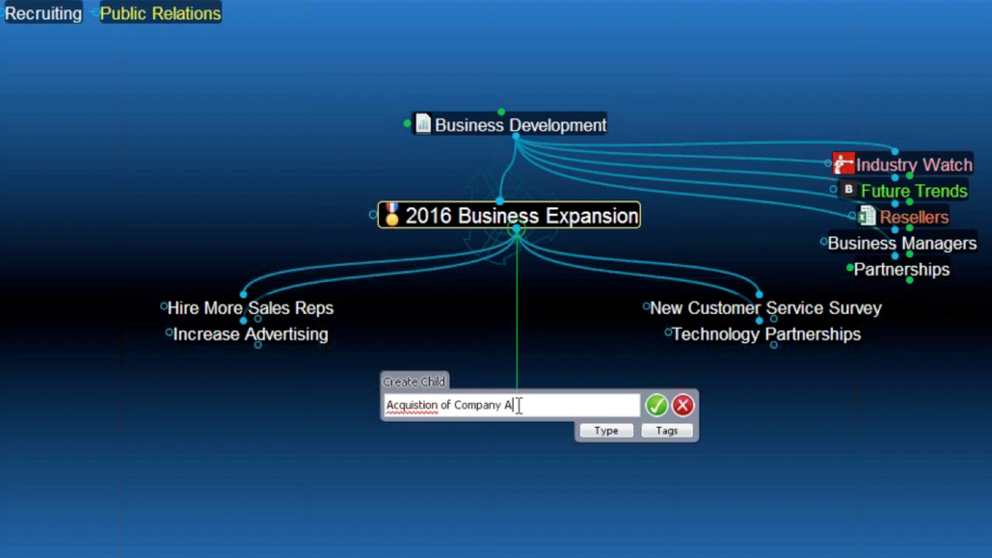
left_click(421, 405)
type("t")
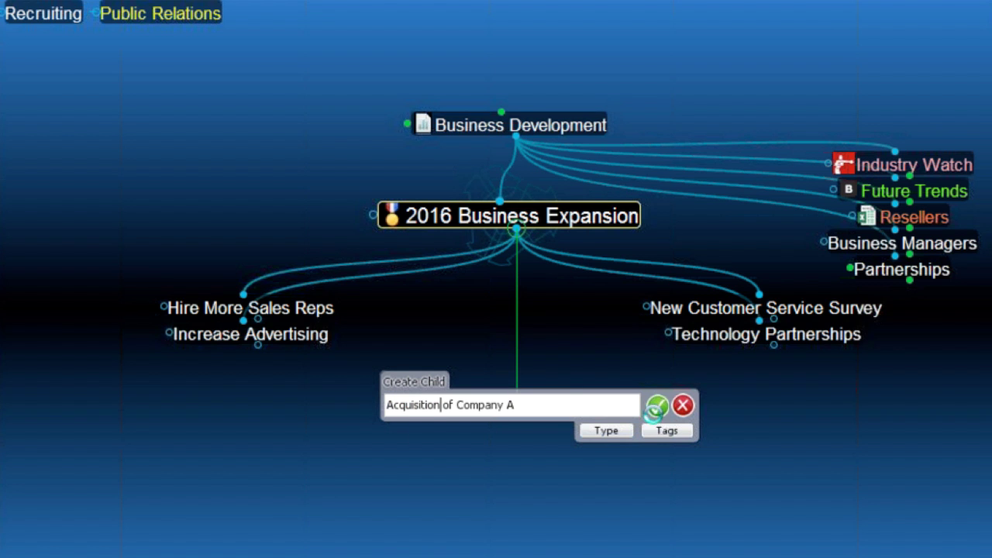
left_click(655, 410)
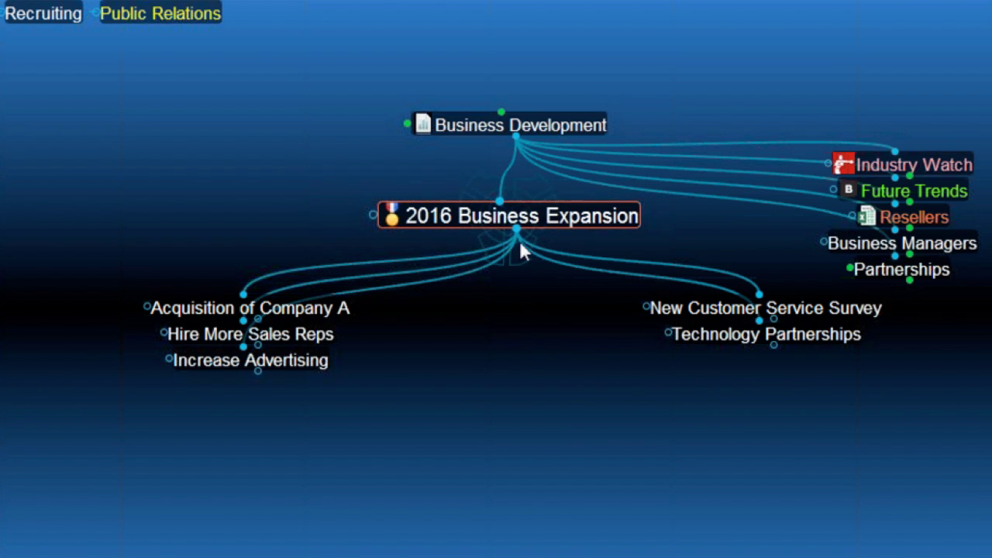
- Create a child thought named Opening New Office in Asia under 2016 Business Expansion
left_click_drag(524, 272, 589, 358)
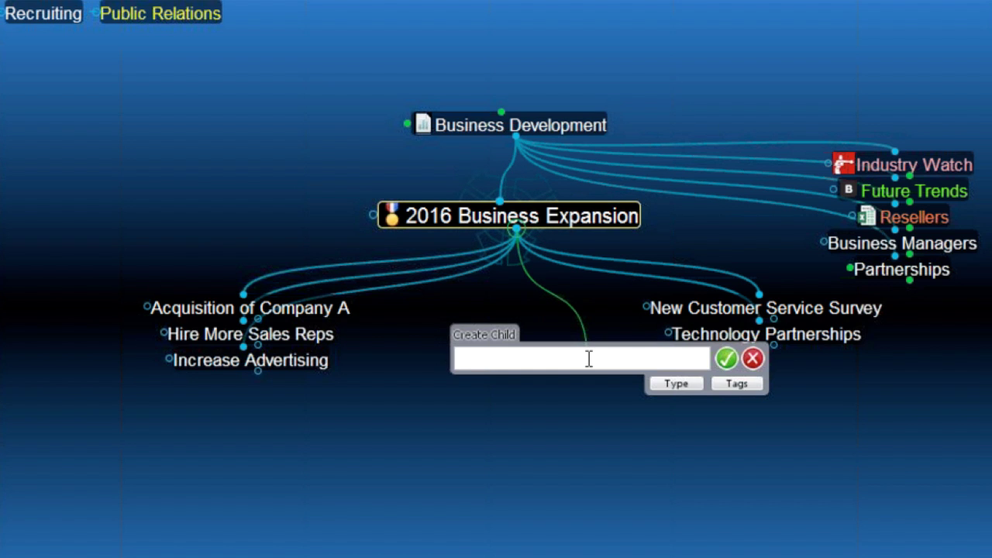
type("Oper")
type("nin")
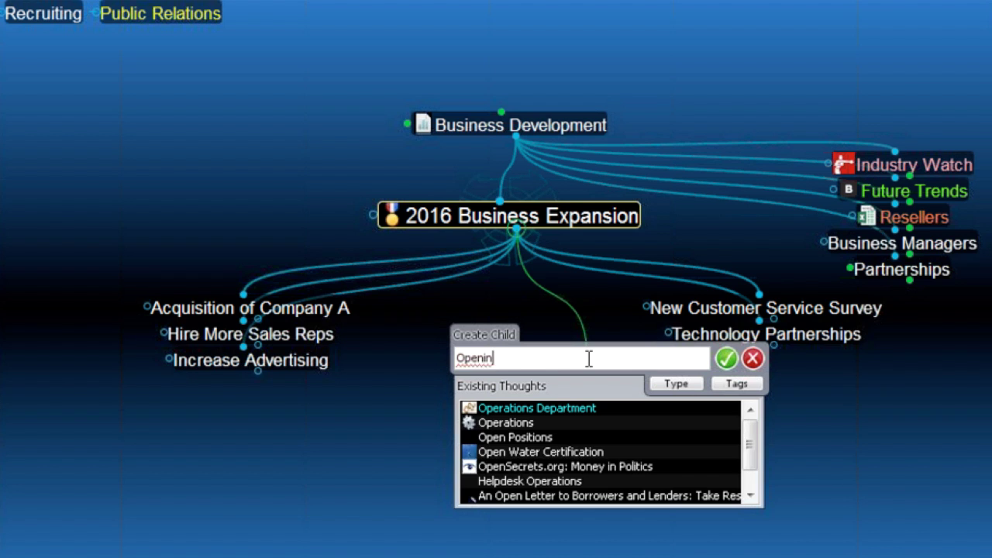
type("g New ")
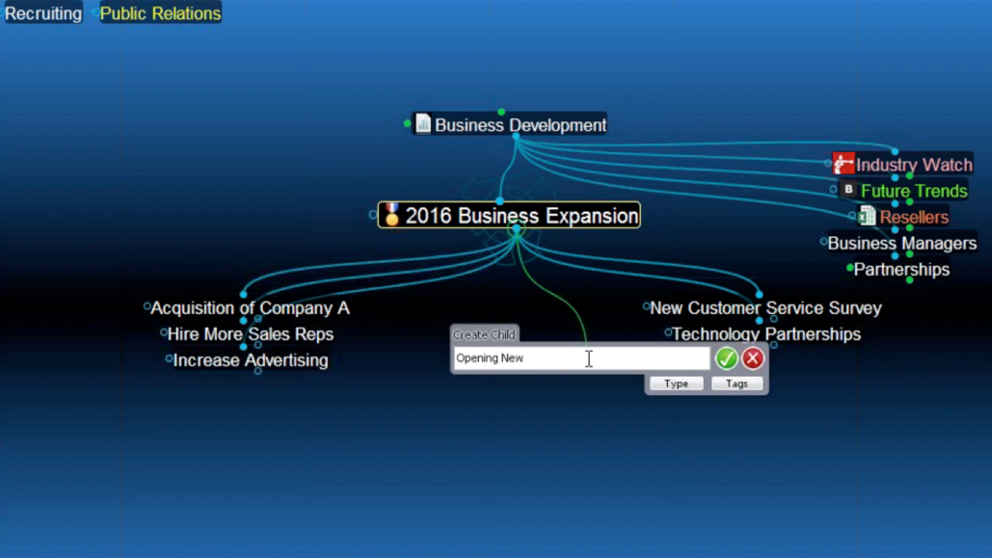
type("Office in Asia")
key("Return")
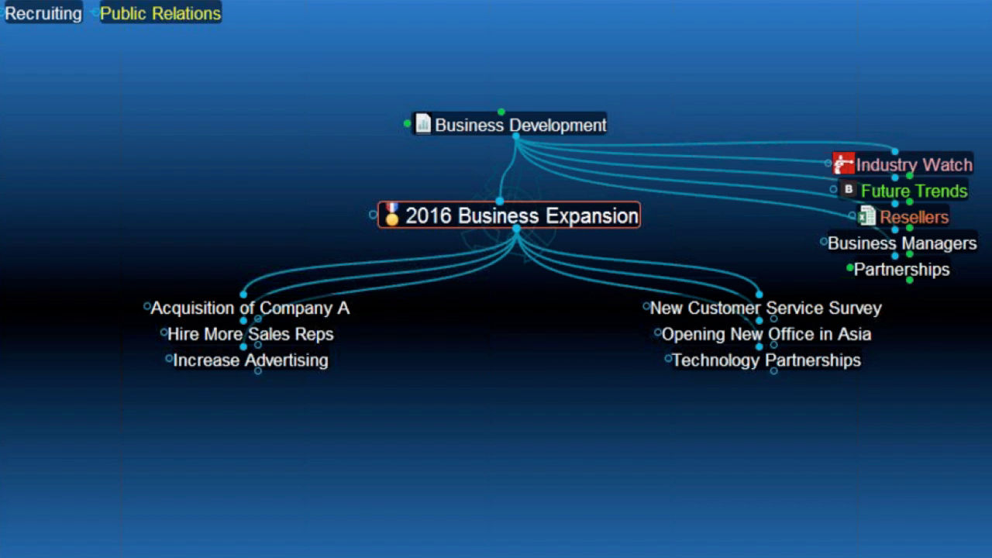
- Show the list of available tags beneath the thought map, enlarge its area, and shift the map to keep the goal's children in view
left_click_drag(455, 557, 456, 459)
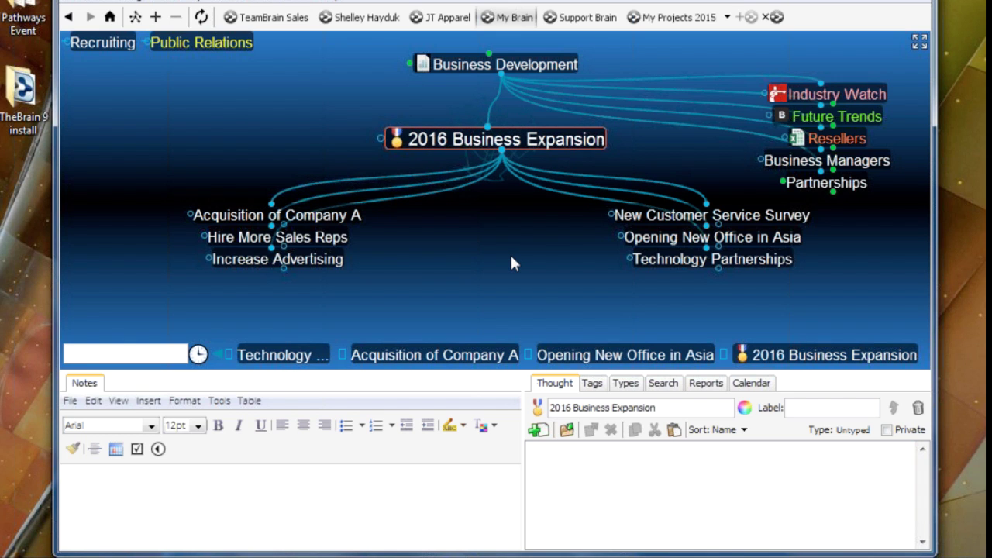
left_click(588, 385)
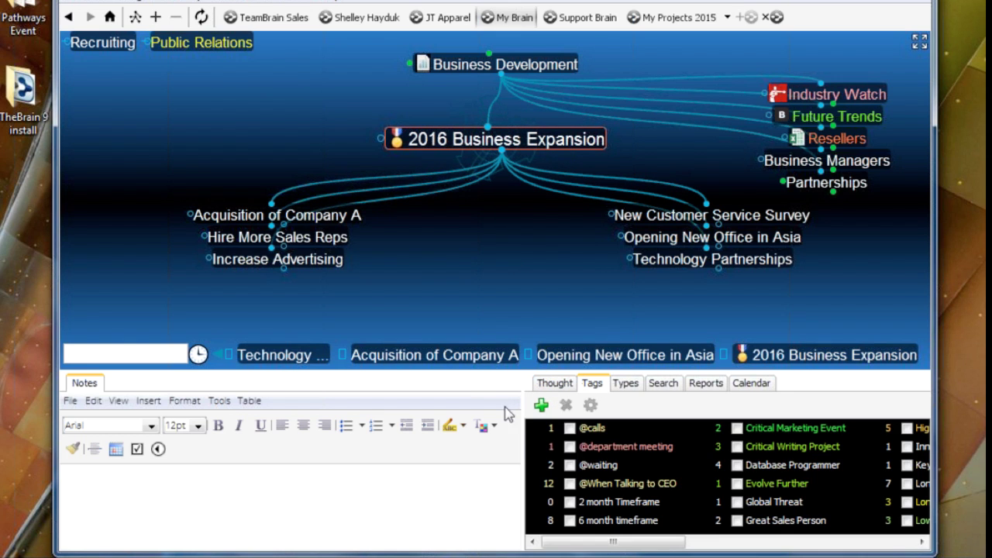
left_click_drag(525, 434, 435, 434)
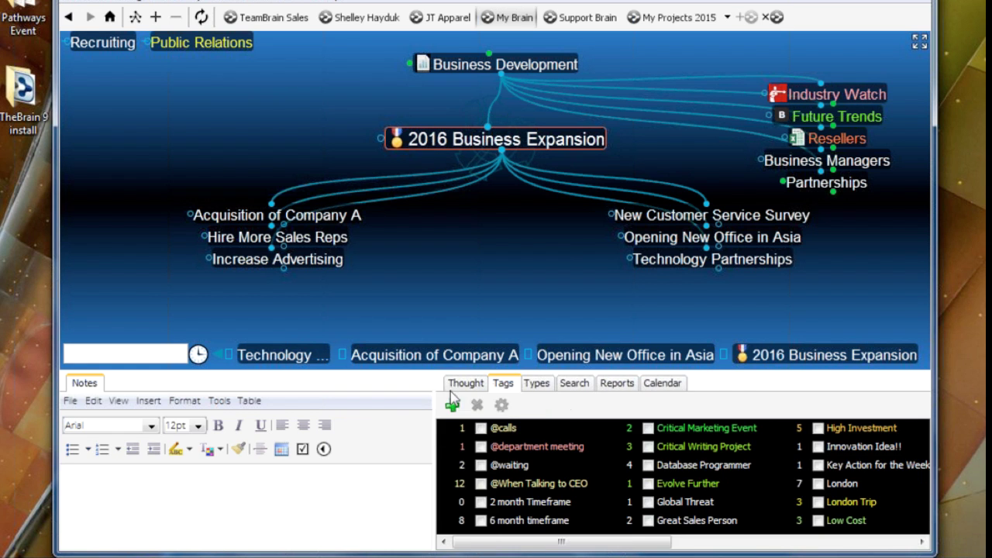
left_click_drag(425, 374, 434, 357)
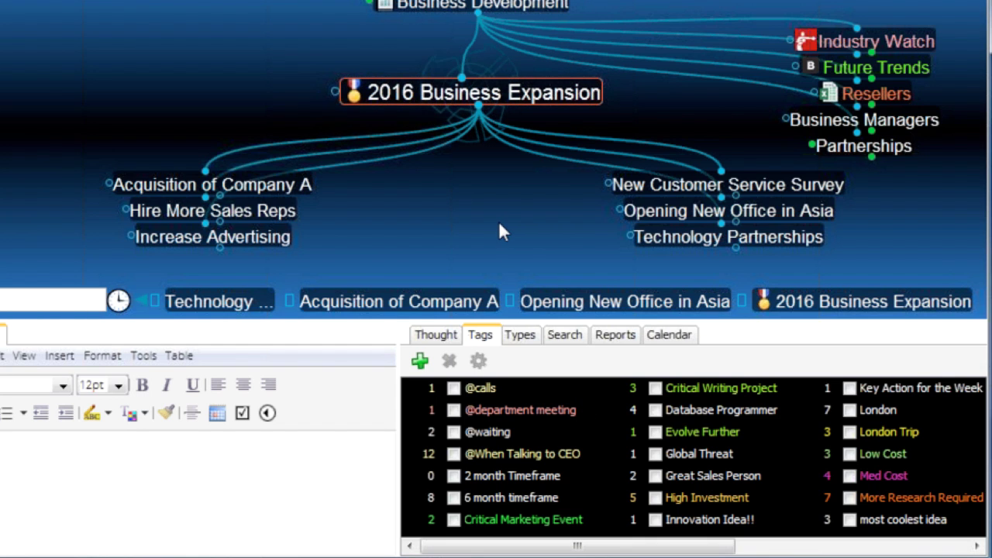
left_click_drag(499, 221, 501, 201)
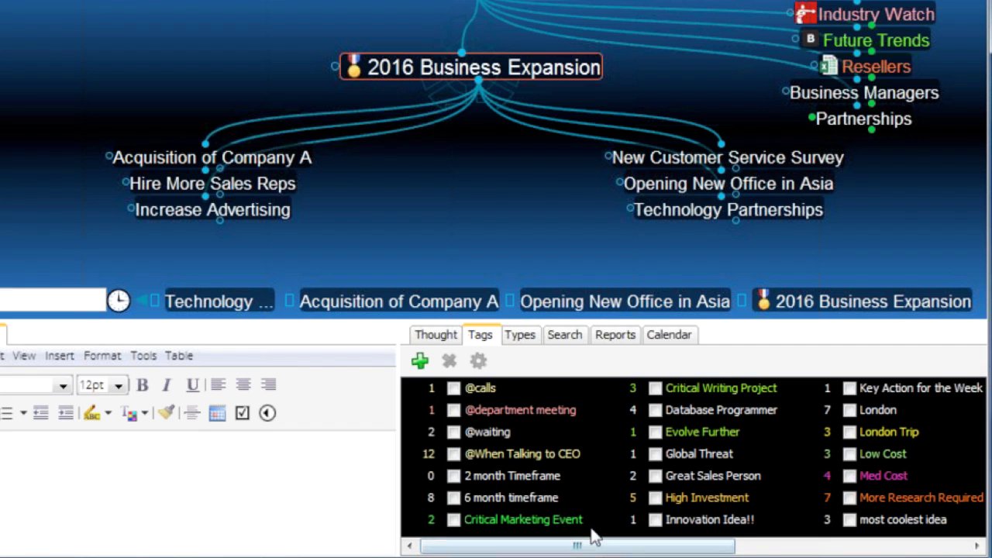
- Tag Acquisition of Company A with High Investment and Over a Year, and return to 2016 Business Expansion
left_click(305, 161)
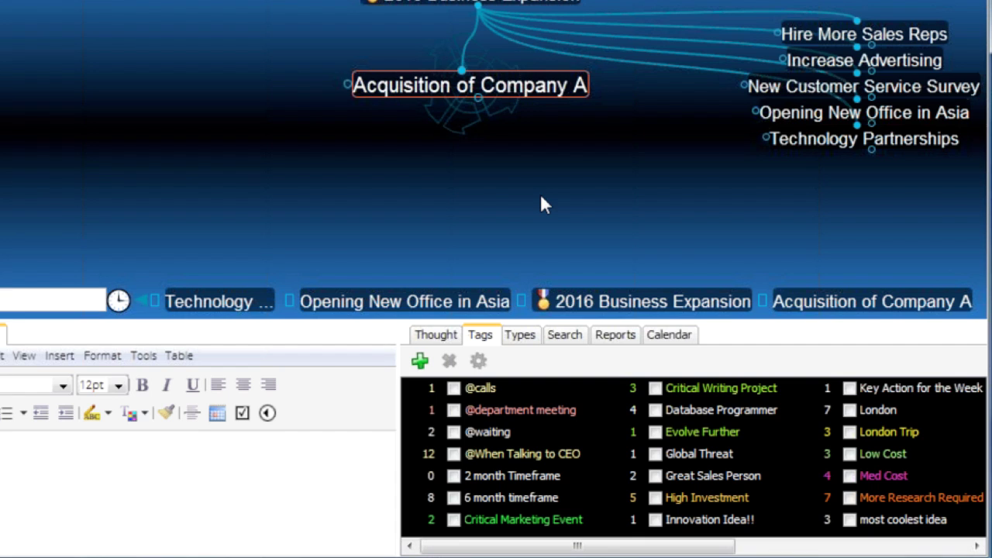
left_click(656, 498)
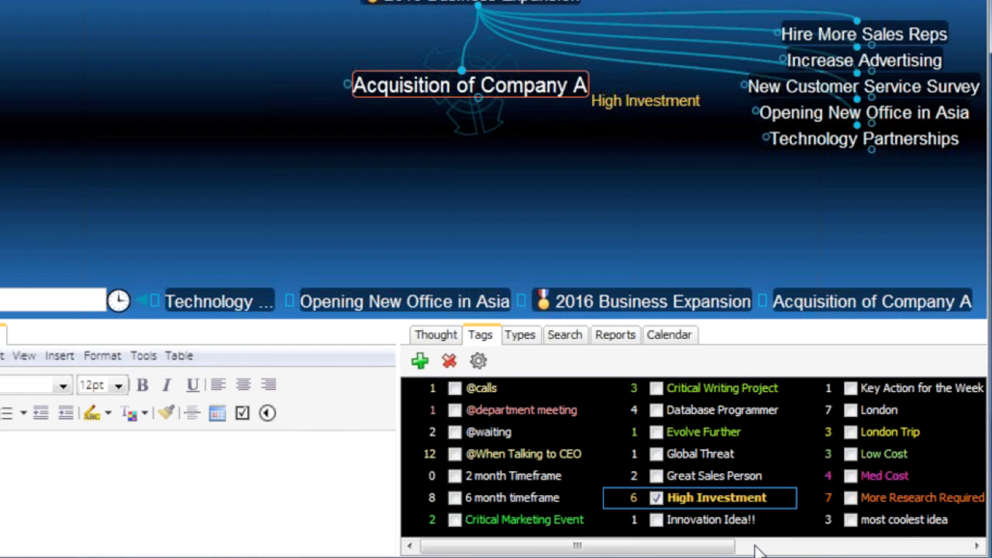
left_click(907, 547)
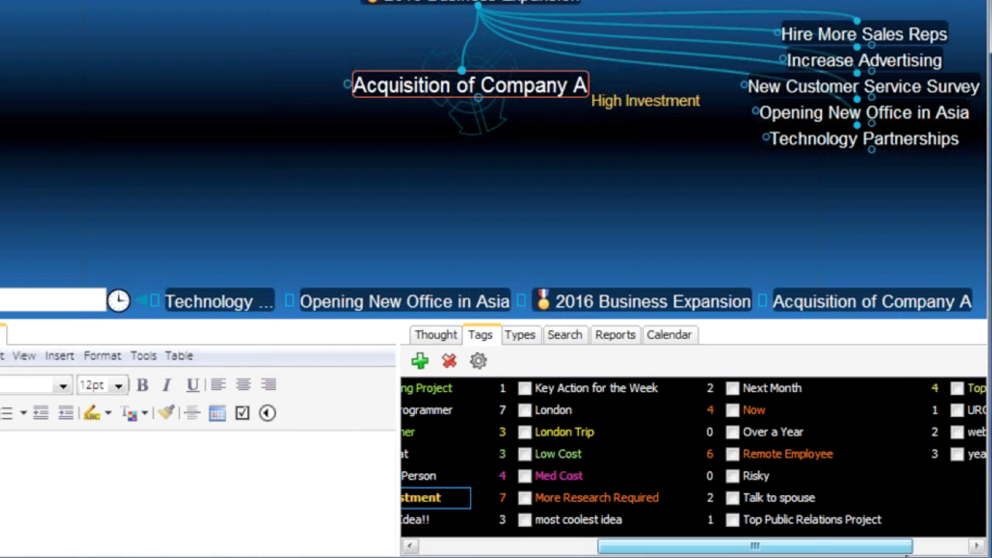
left_click(732, 433)
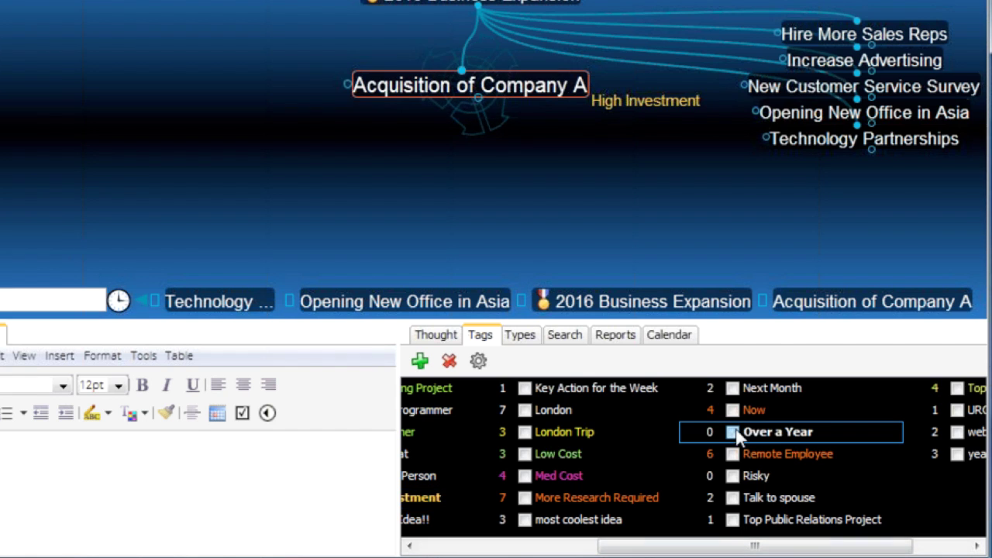
left_click(473, 3)
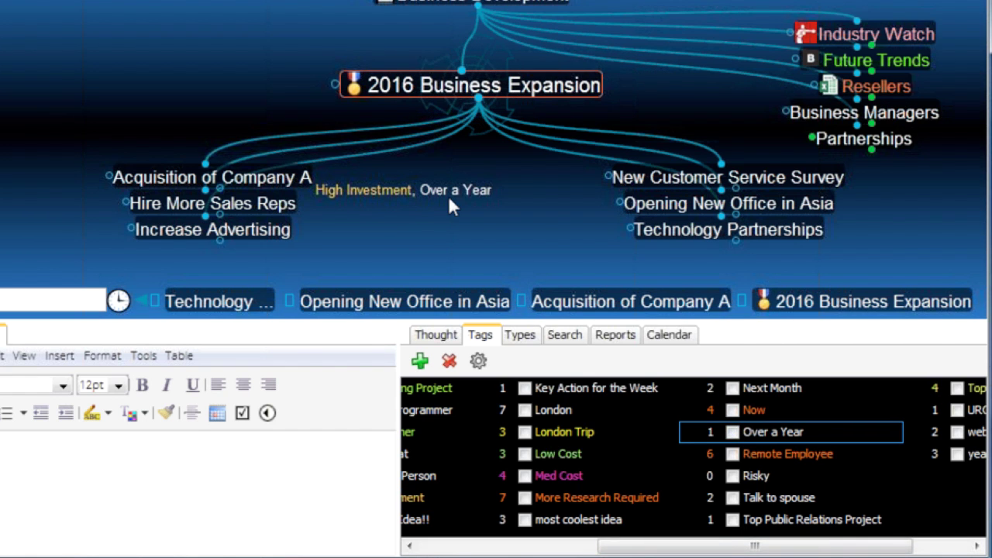
- Tag Hire More Sales Reps with Med Cost and 6 month timeframe, and return to 2016 Business Expansion
left_click(274, 205)
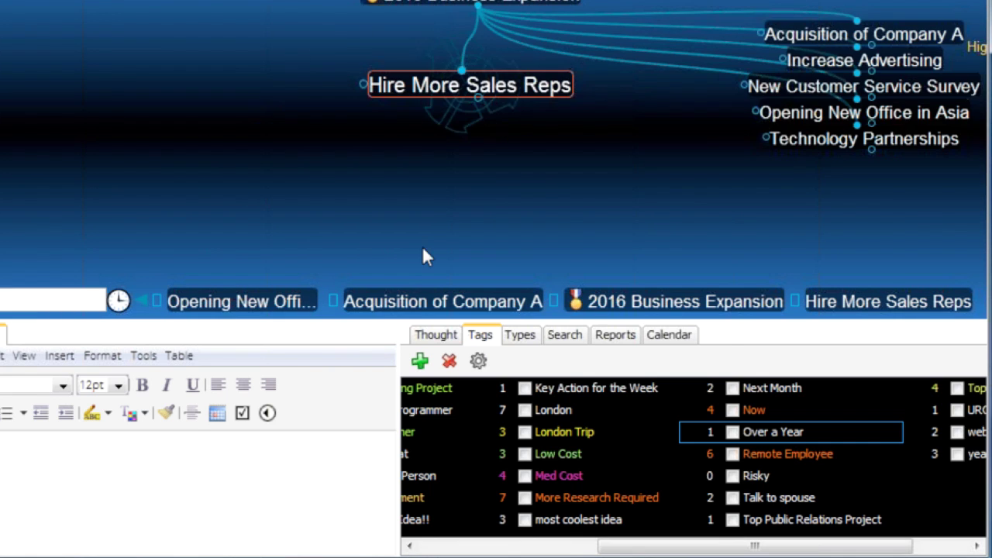
left_click(525, 476)
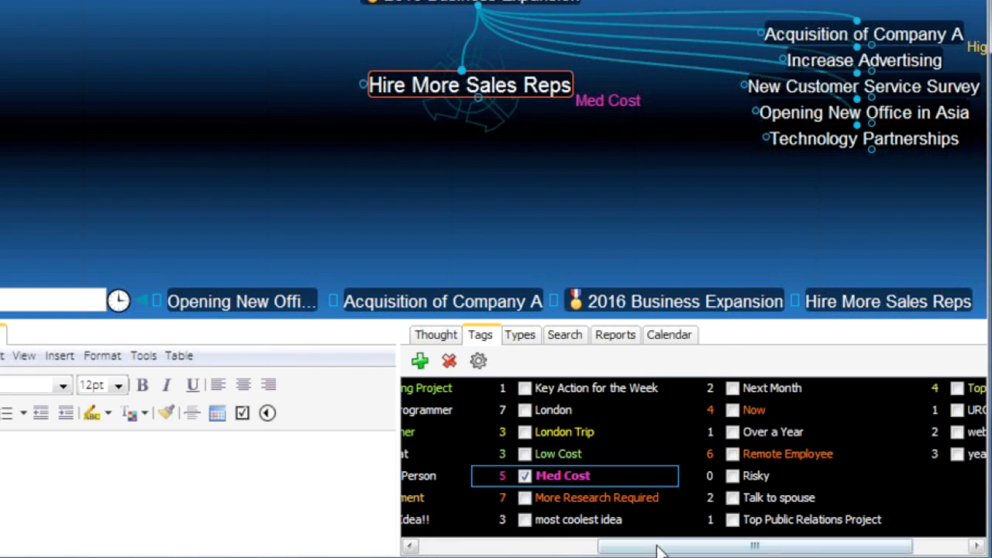
left_click_drag(665, 547, 466, 497)
left_click(454, 498)
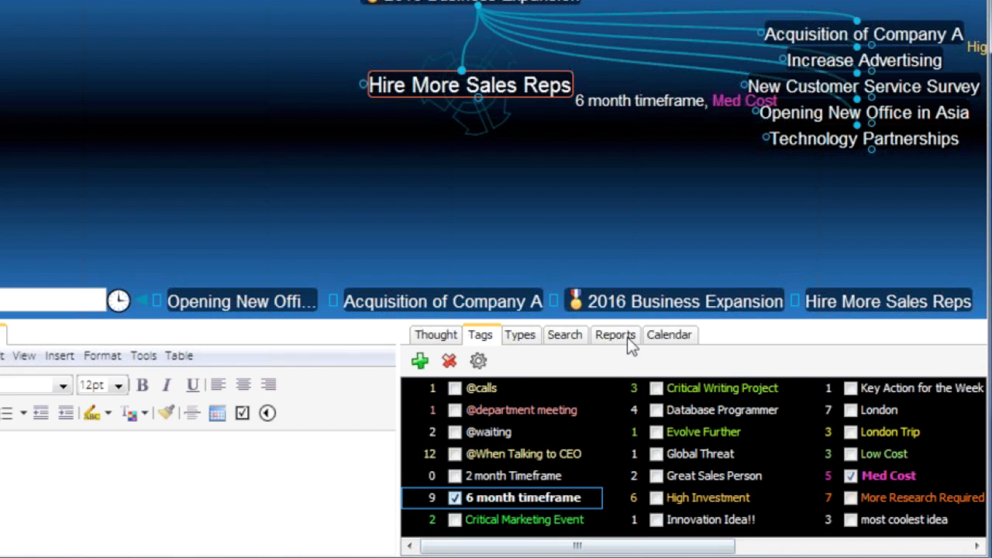
left_click(514, 5)
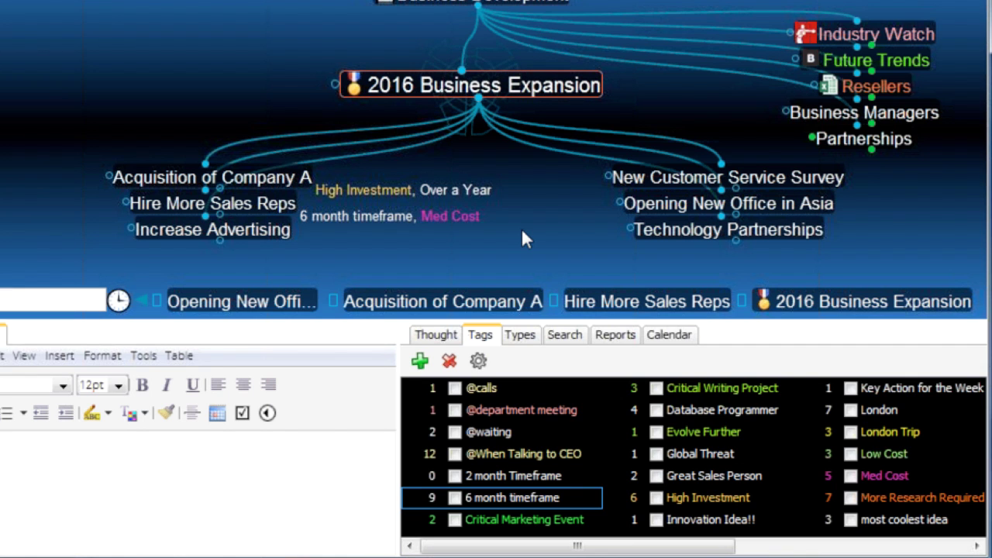
- Tag New Customer Service Survey with 2 month Timeframe and Low Cost, and make room in the goal's map for its tags
left_click(676, 186)
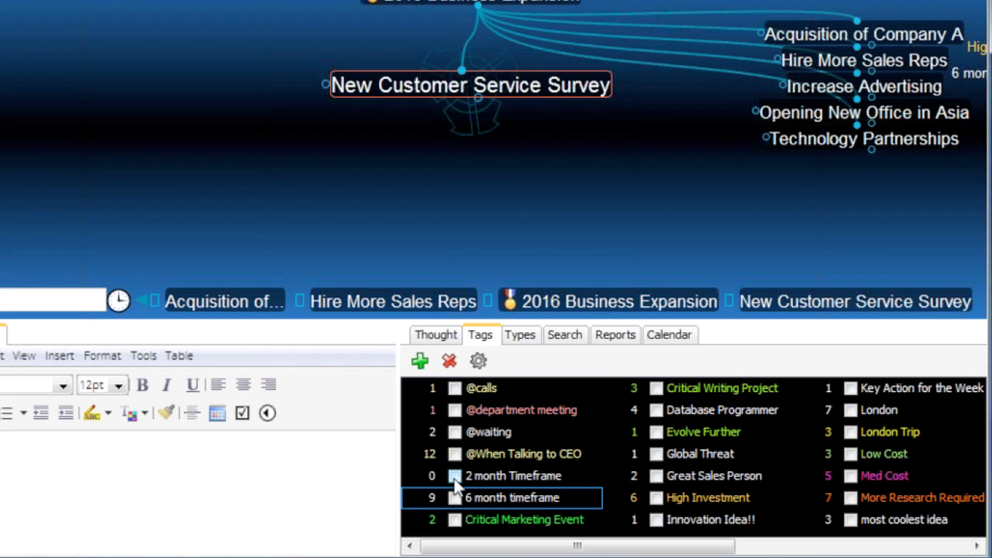
left_click(455, 476)
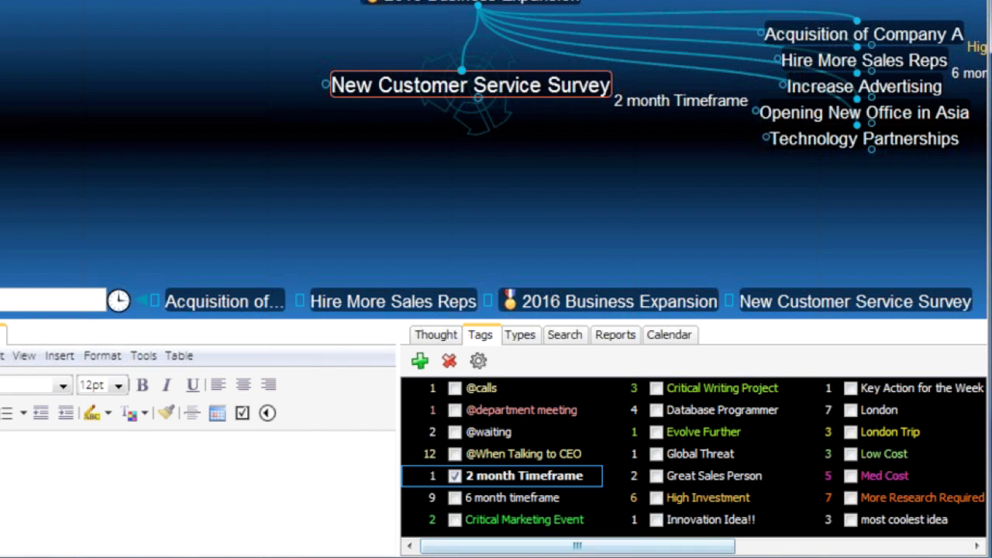
left_click(852, 454)
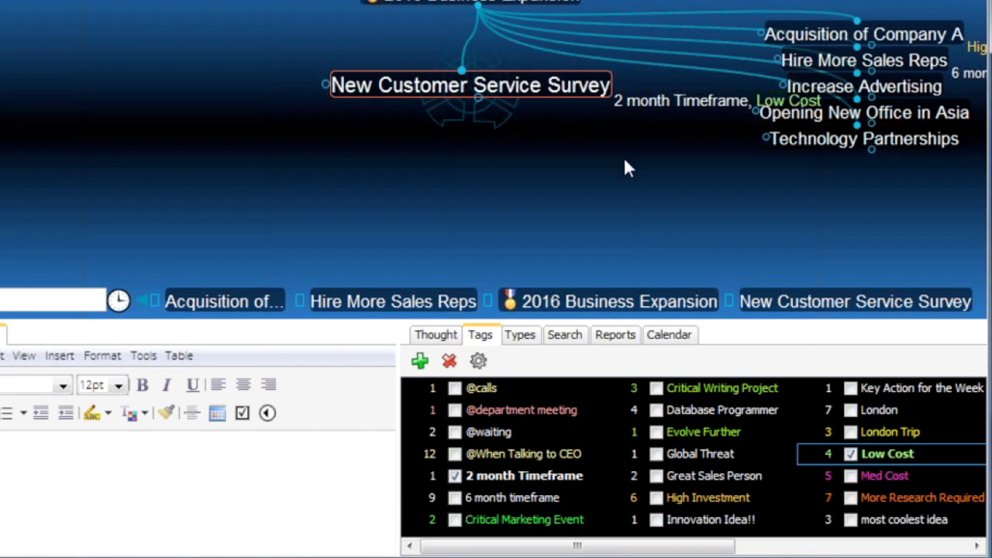
left_click(555, 19)
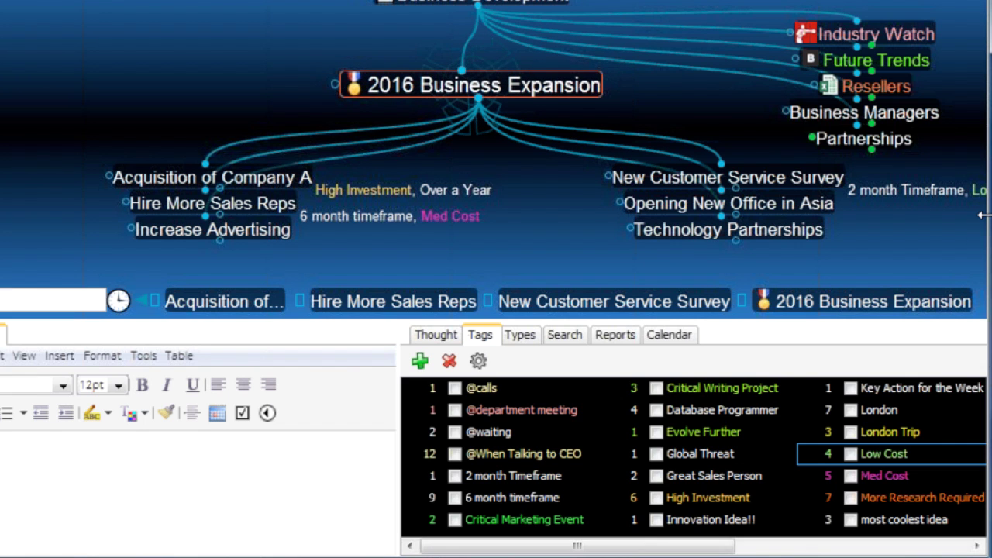
left_click_drag(982, 215, 991, 215)
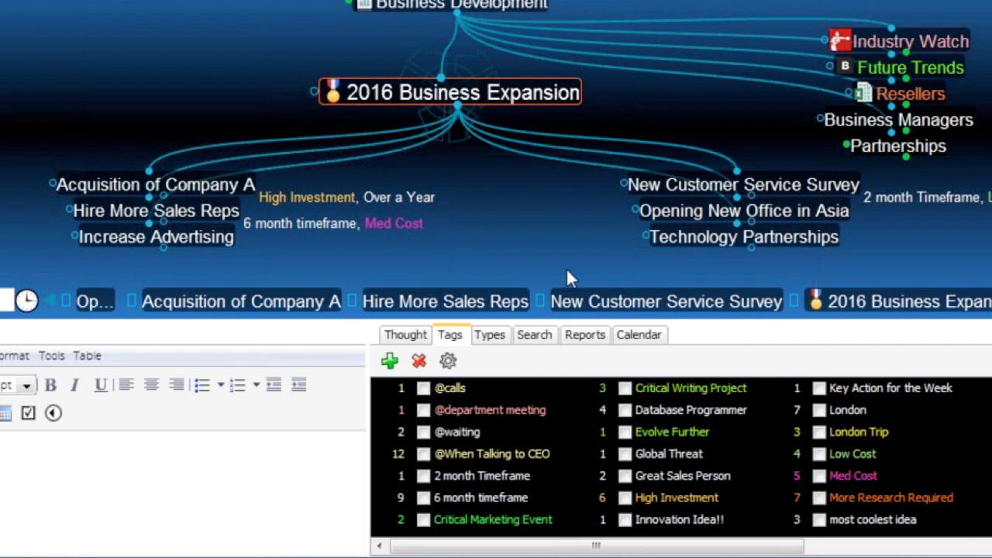
- Tag Technology Partnerships with Now and Low Cost, and return to 2016 Business Expansion
left_click(725, 239)
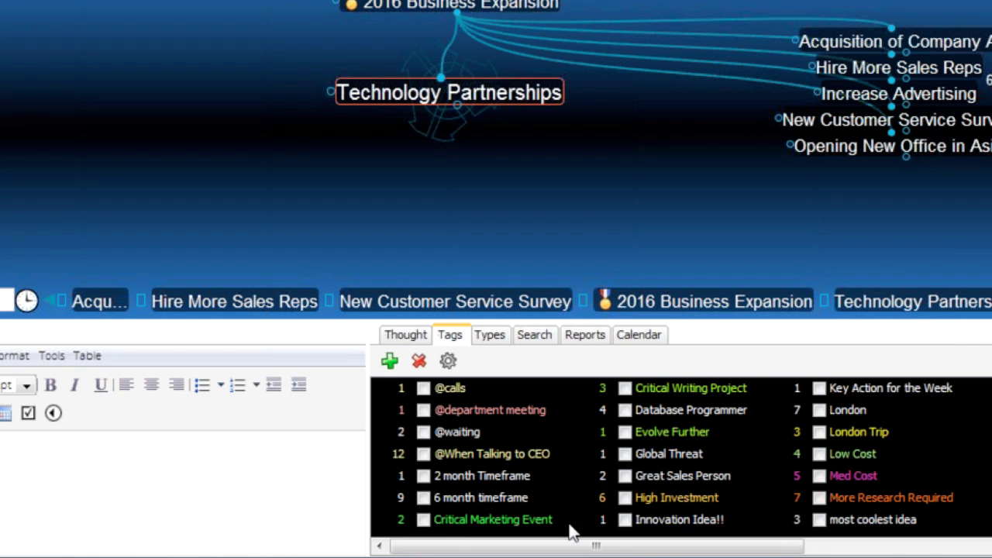
left_click_drag(595, 546, 708, 546)
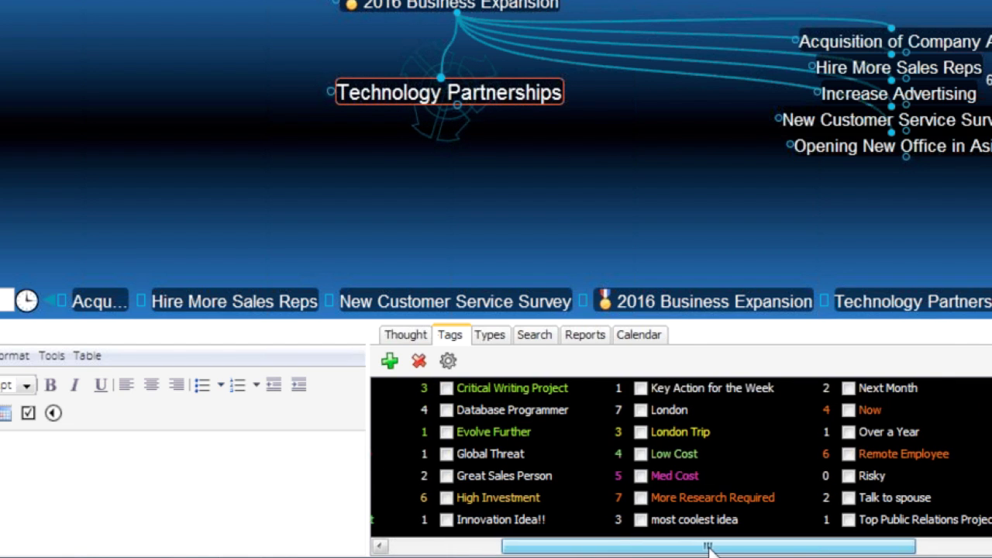
left_click(848, 411)
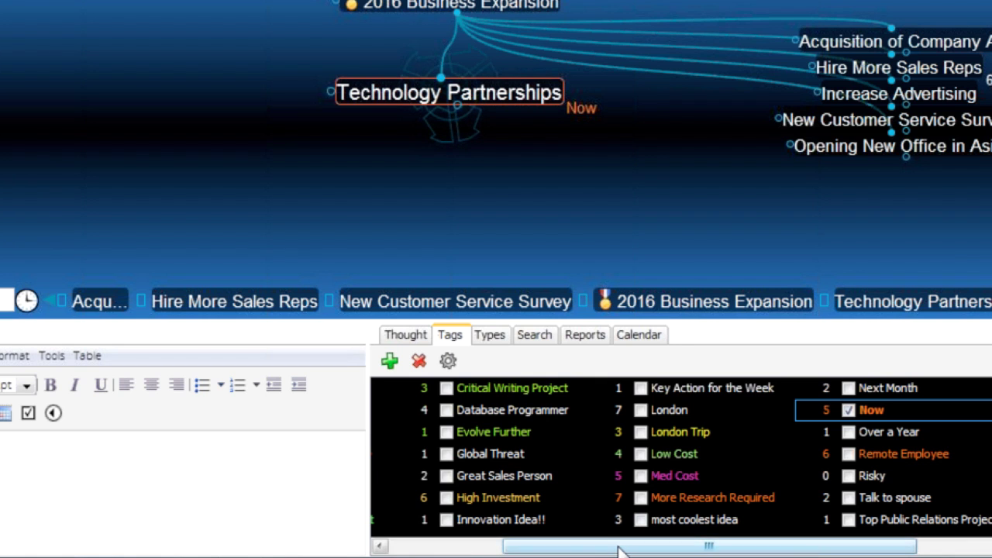
scroll(767, 474, "left", 3)
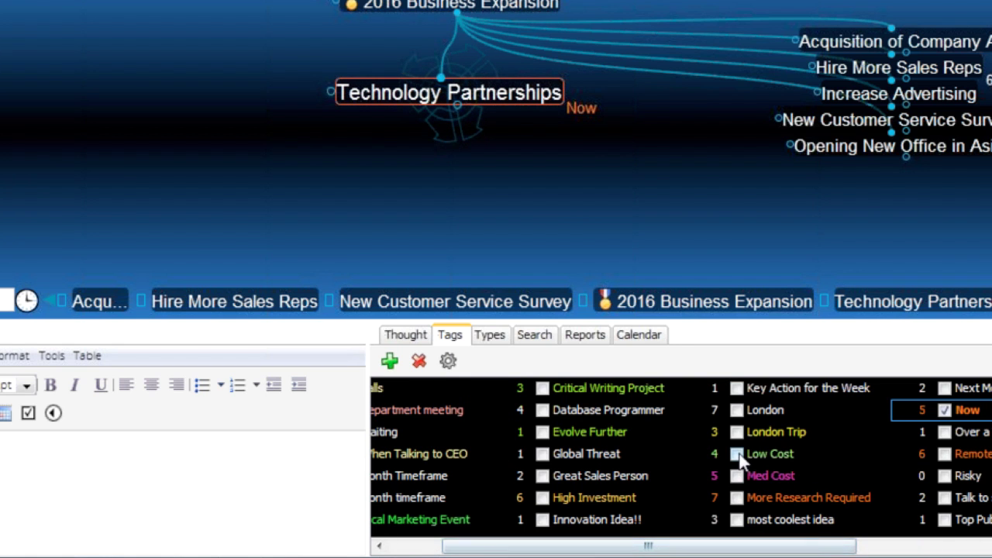
left_click(738, 455)
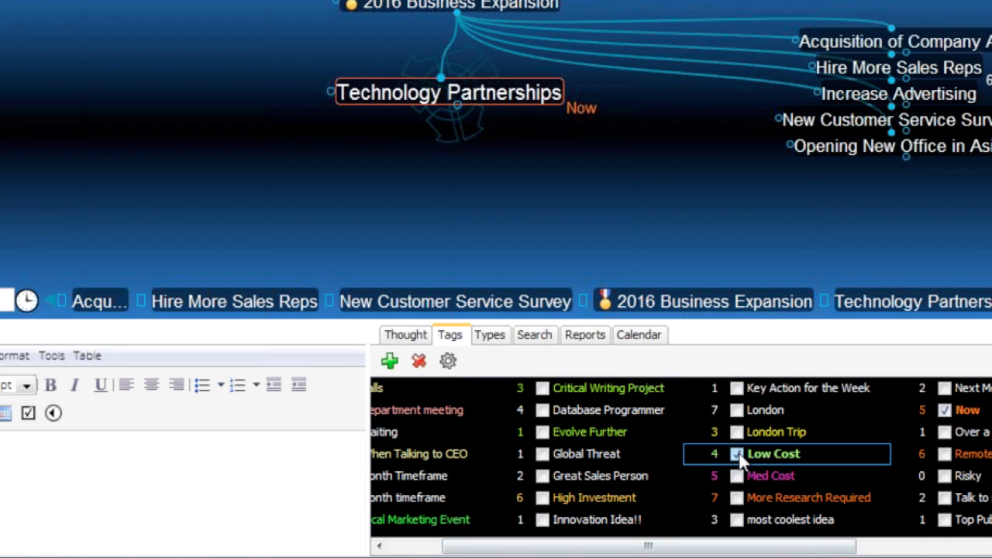
left_click(539, 16)
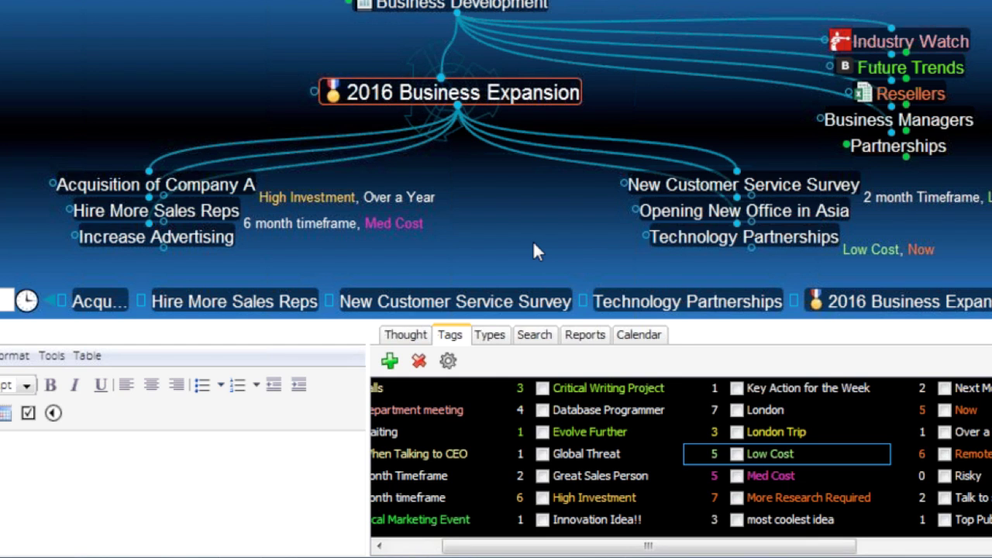
- Tag Opening New Office in Asia with High Investment and 6 month timeframe, and return to 2016 Business Expansion
left_click(746, 210)
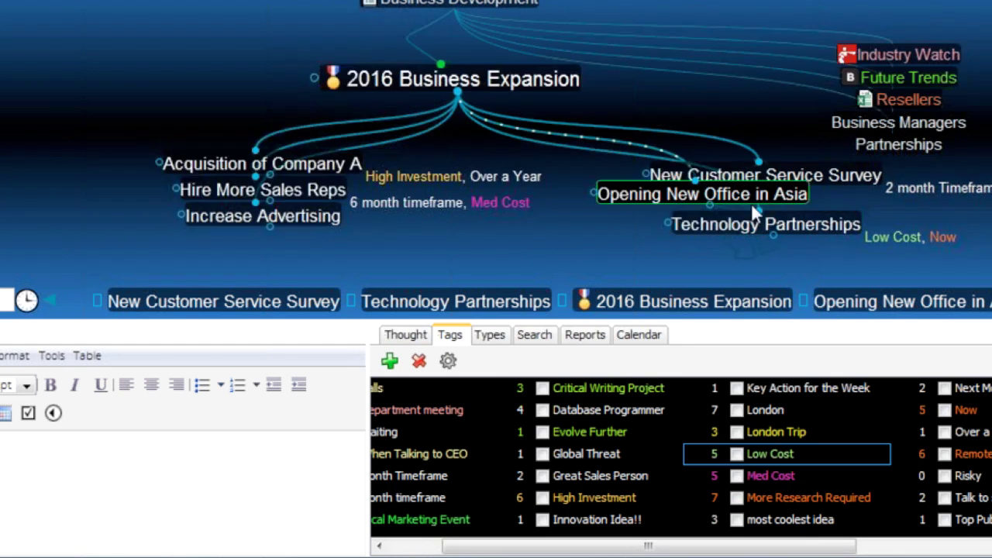
left_click(542, 498)
scroll(545, 550, "left", 1)
scroll(545, 551, "left", 2)
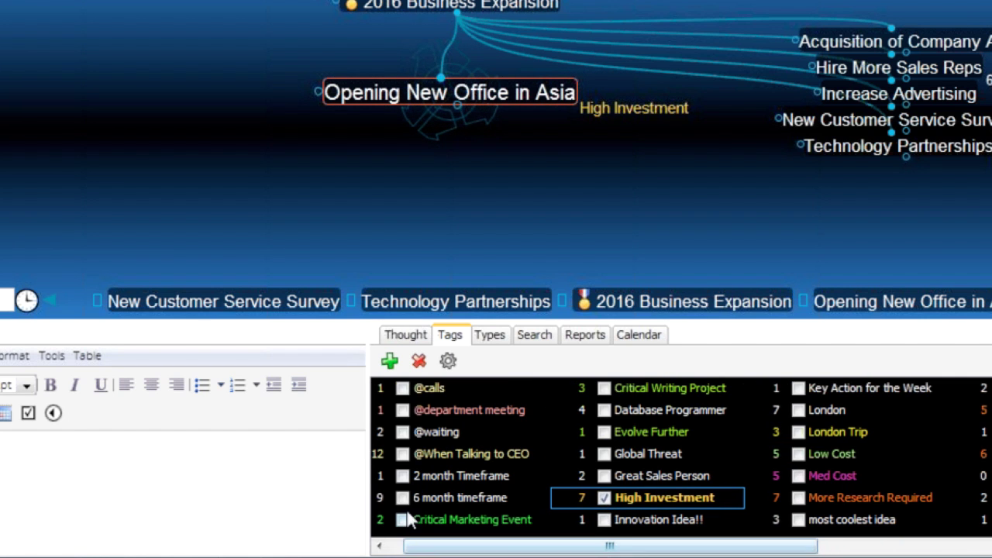
left_click(402, 497)
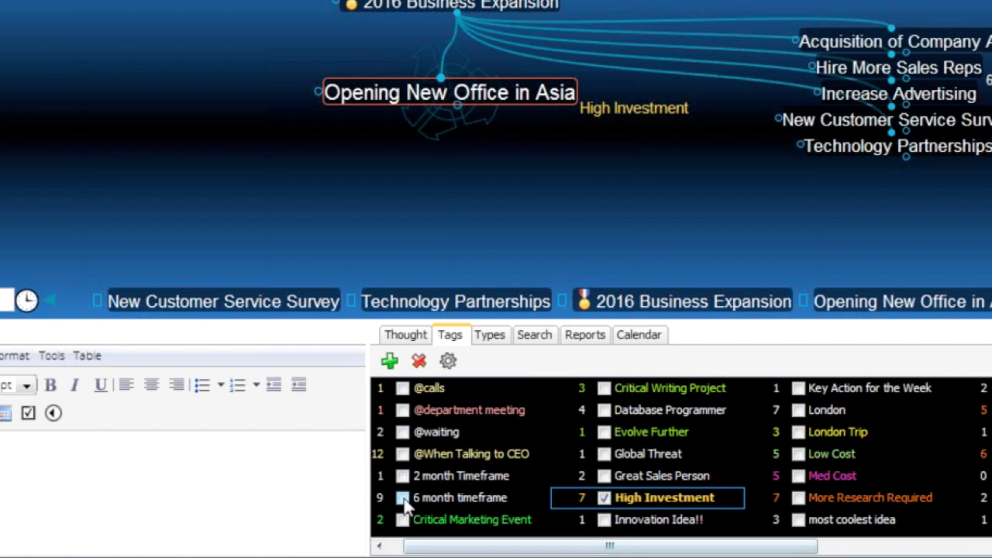
left_click(508, 6)
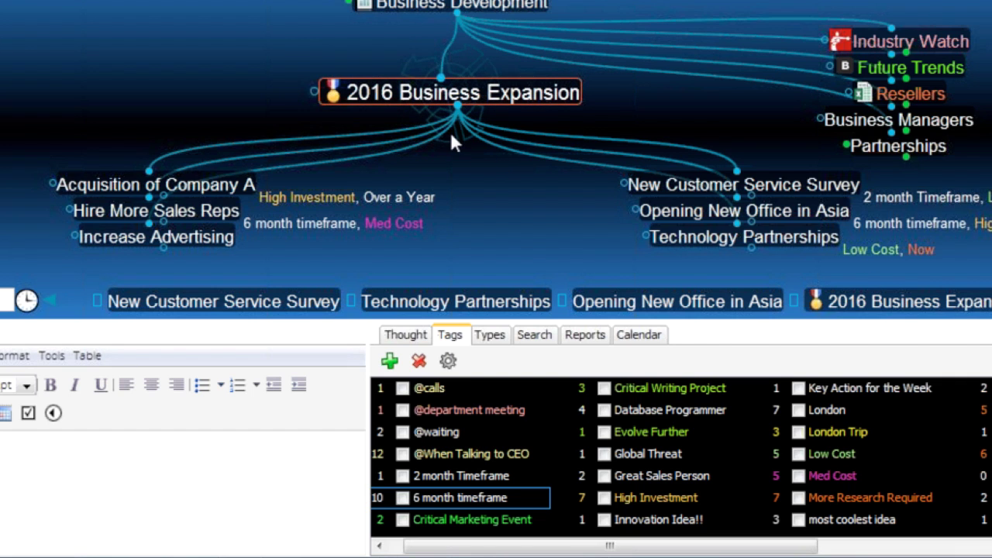
- Adjust the window's width around the goal's map and browse the list of available thought types beneath it
left_click(436, 111)
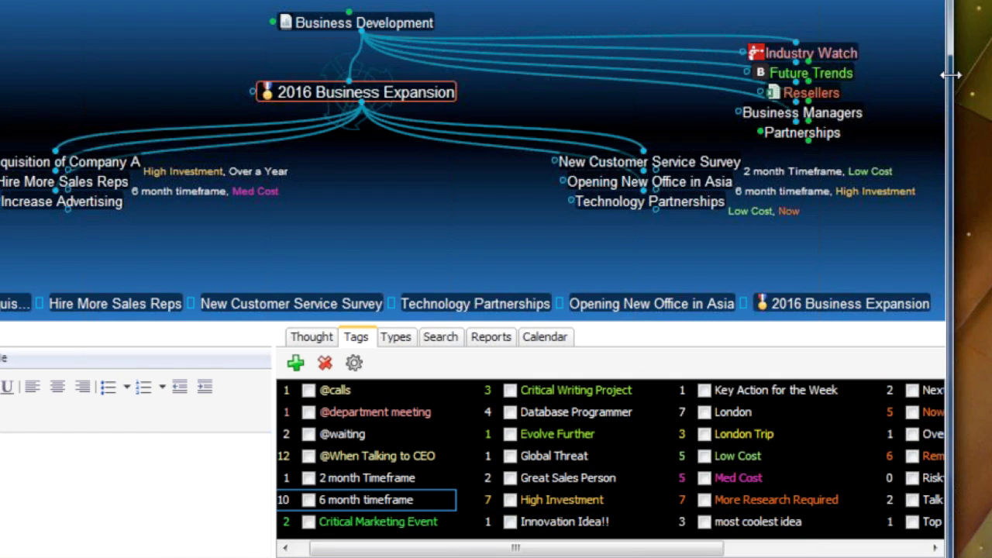
left_click_drag(951, 74, 836, 75)
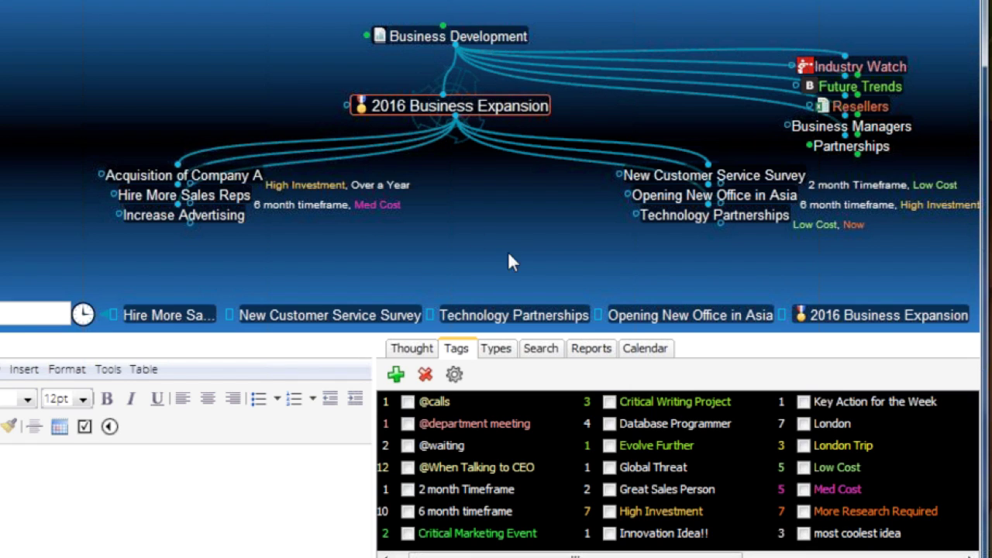
left_click(505, 351)
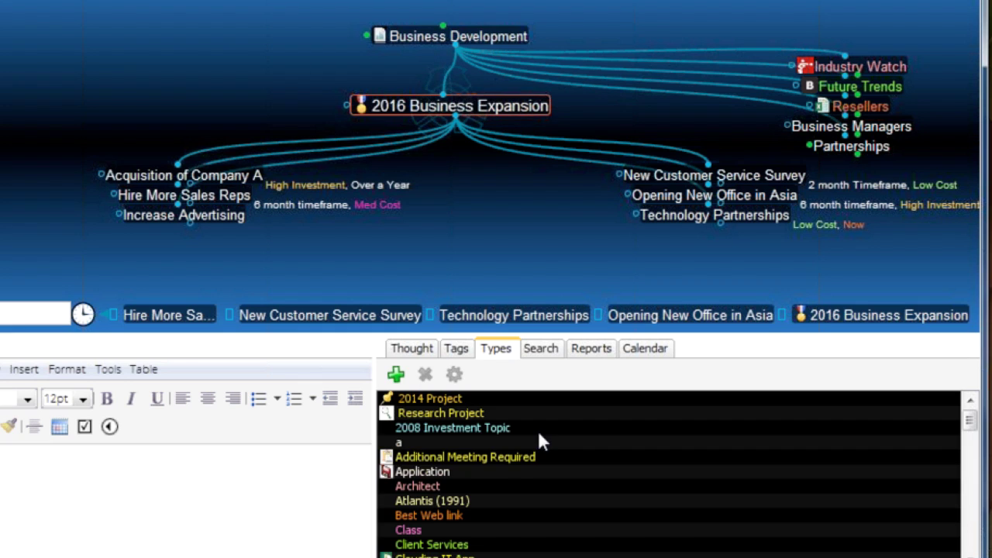
scroll(538, 431, "down", 20)
scroll(539, 434, "down", 3)
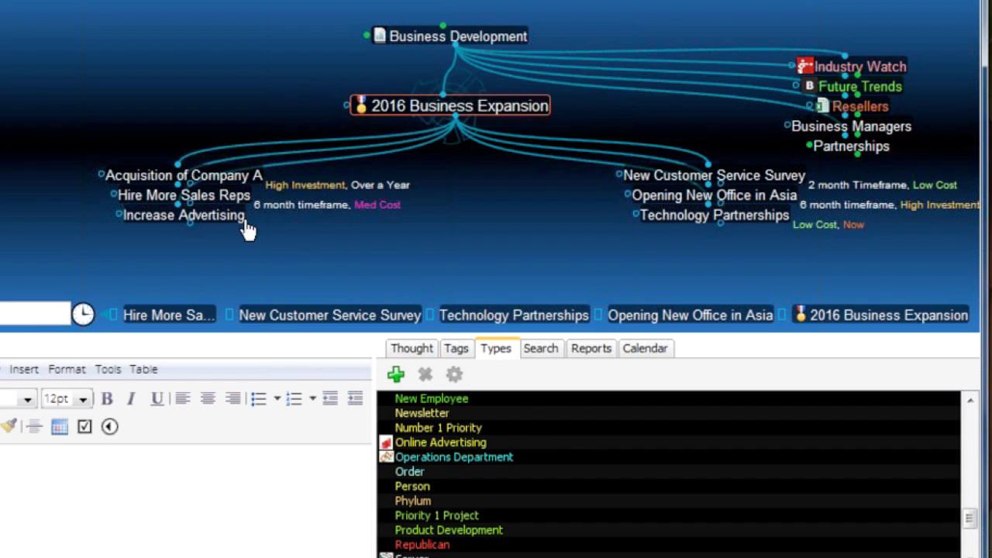
- Assign the Green Light Project thought type to New Customer Service Survey and return to 2016 Business Expansion
left_click(710, 175)
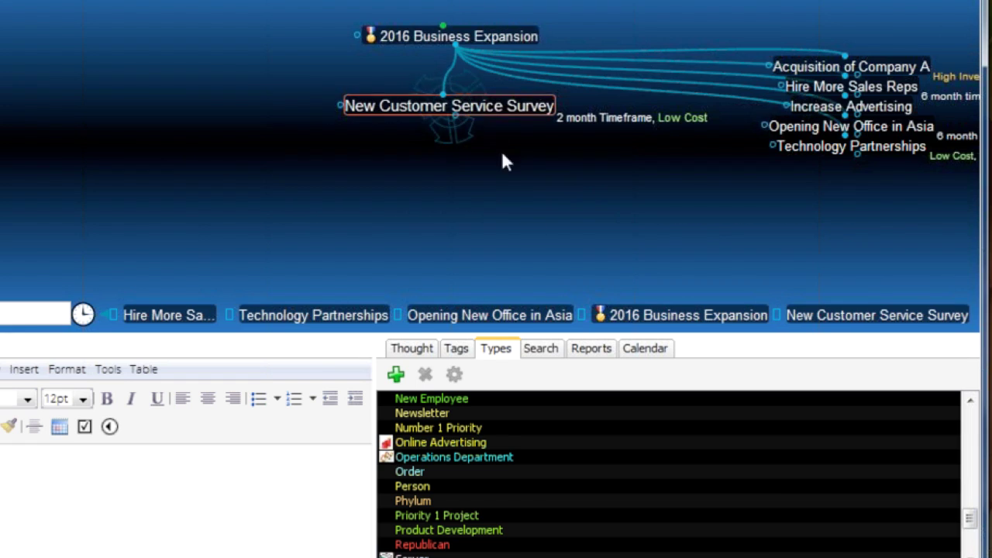
right_click(498, 111)
mouse_move(621, 105)
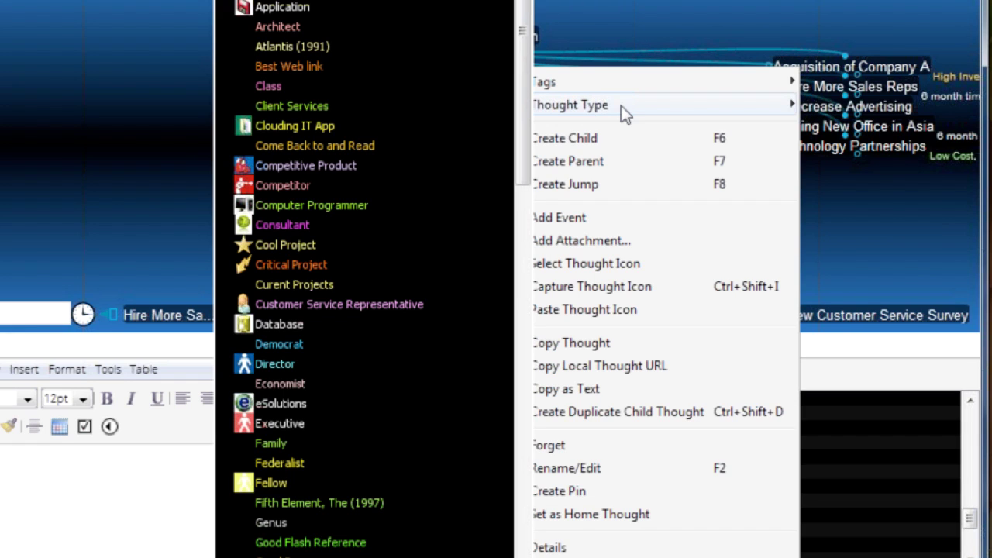
left_click_drag(531, 113, 488, 318)
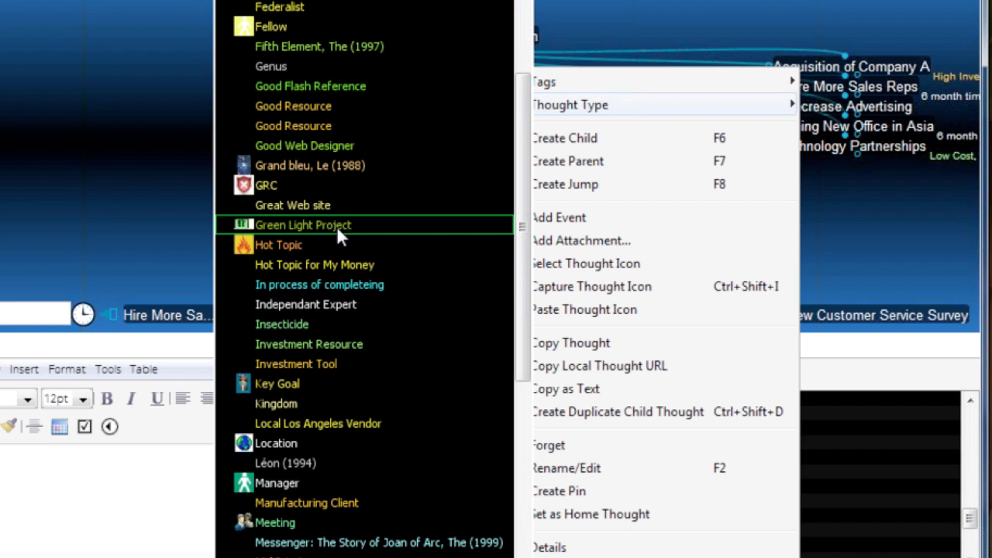
left_click(341, 226)
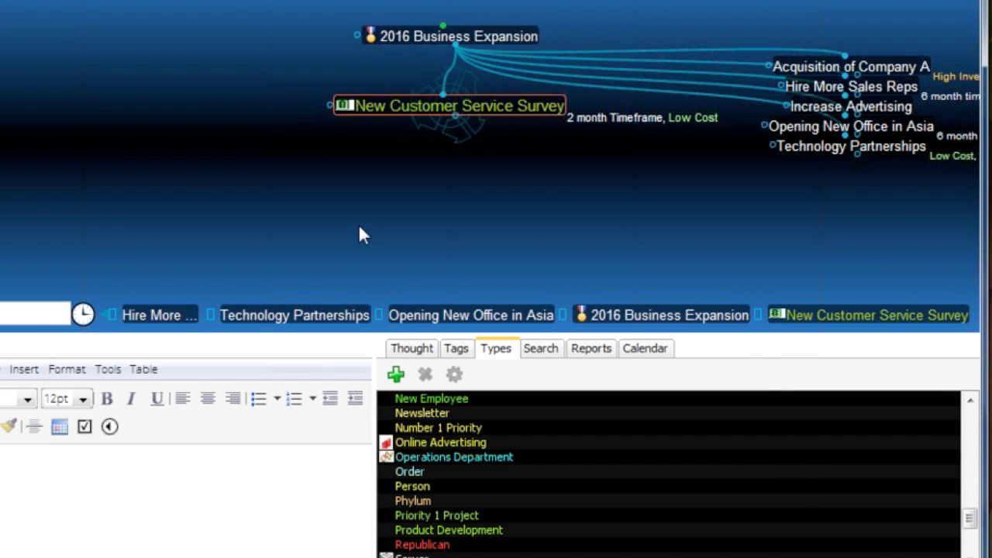
left_click(519, 48)
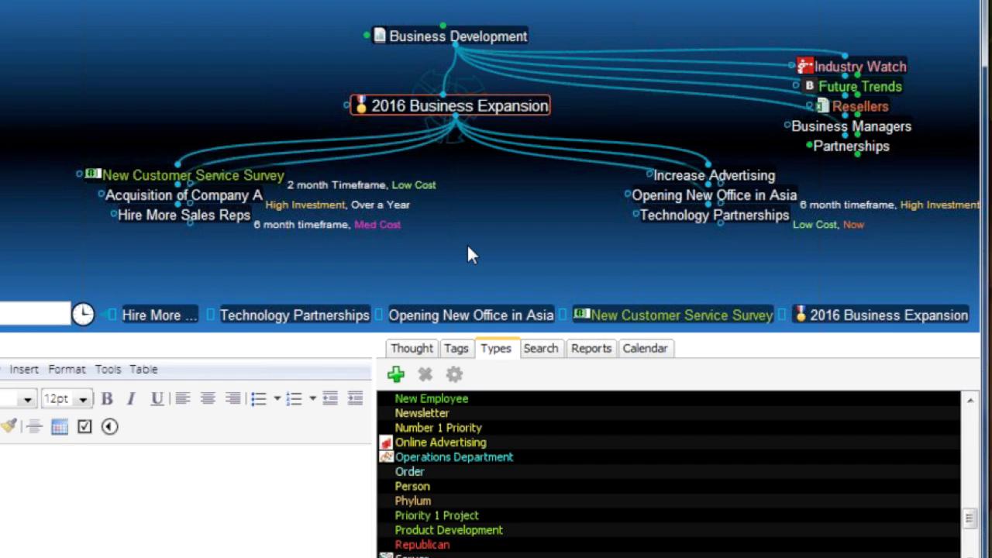
- Assign the Green Light Project thought type to Technology Partnerships
right_click(663, 223)
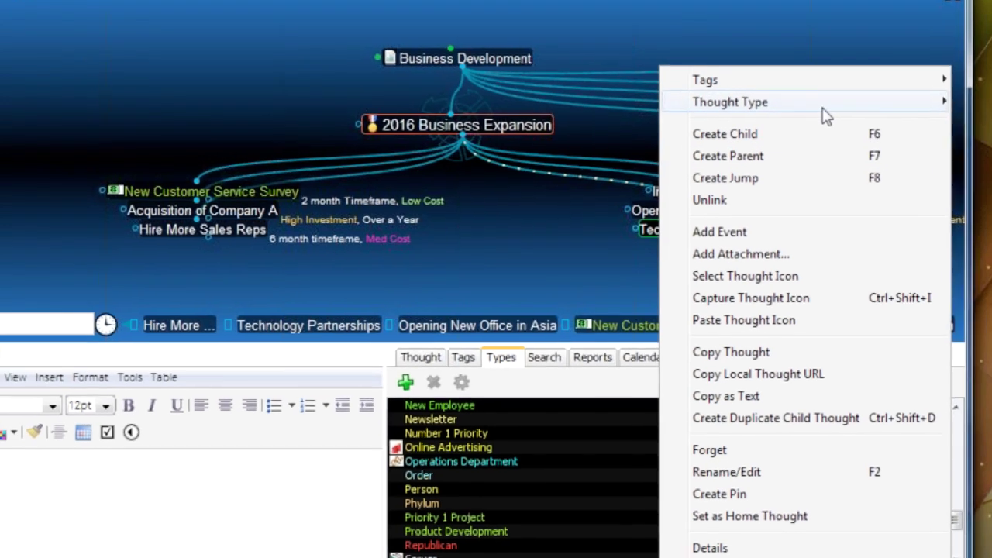
mouse_move(809, 89)
left_click_drag(680, 162, 675, 243)
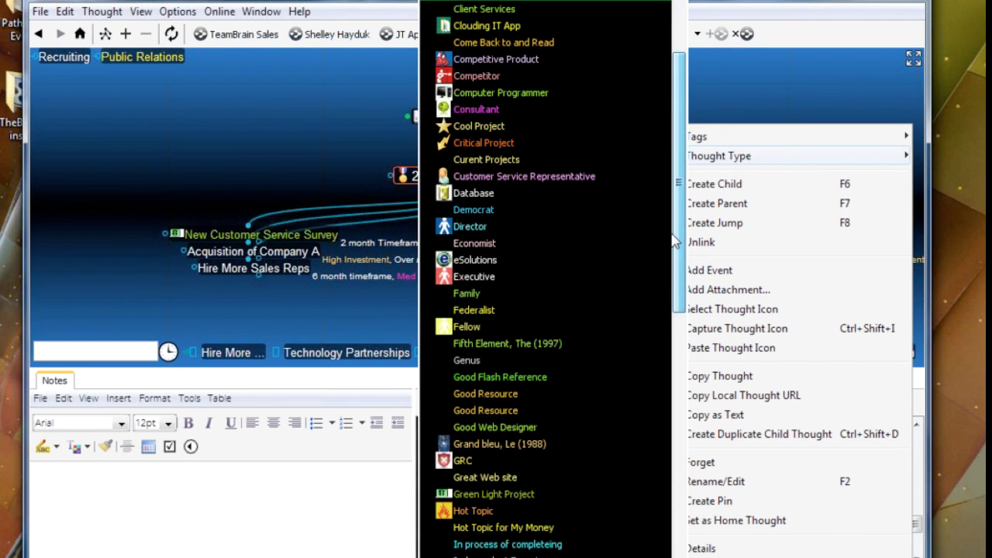
left_click(521, 494)
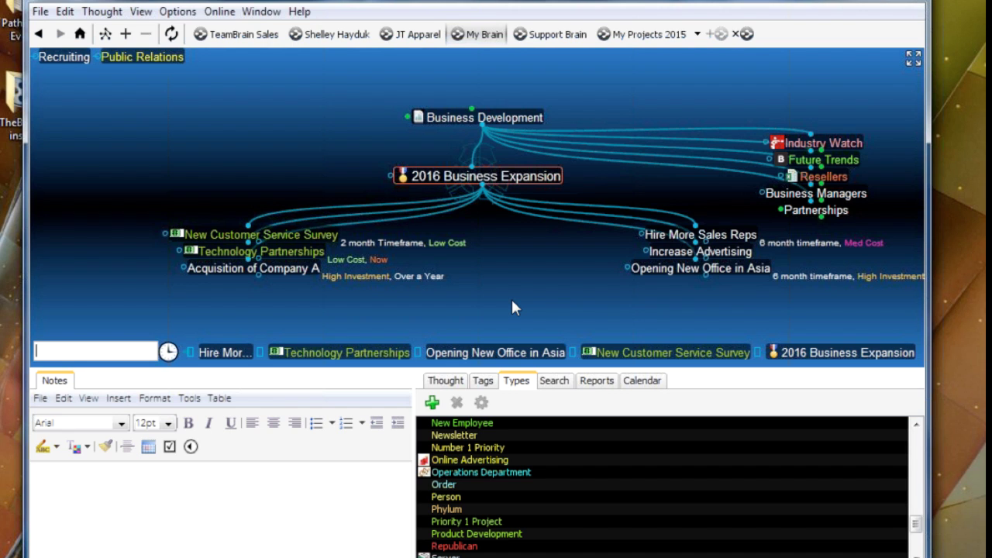
- Review the template brains available for import, down to Business (Types and Tags Only), and leave without importing any
left_click(40, 11)
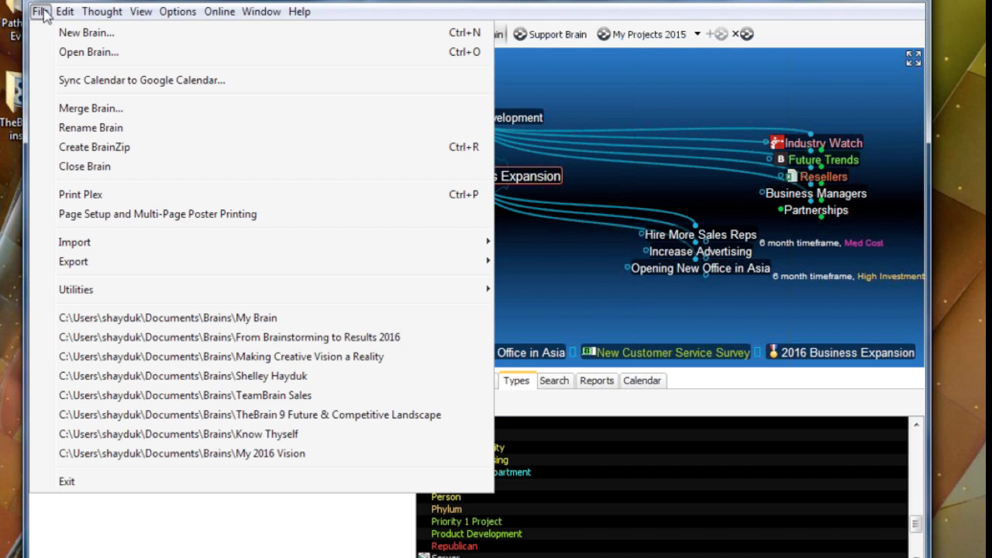
mouse_move(78, 246)
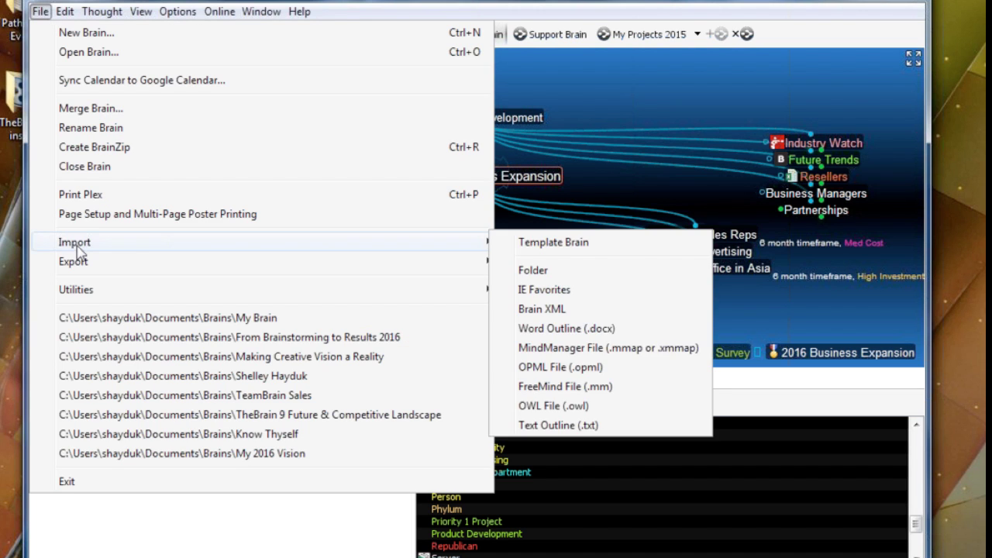
left_click(552, 256)
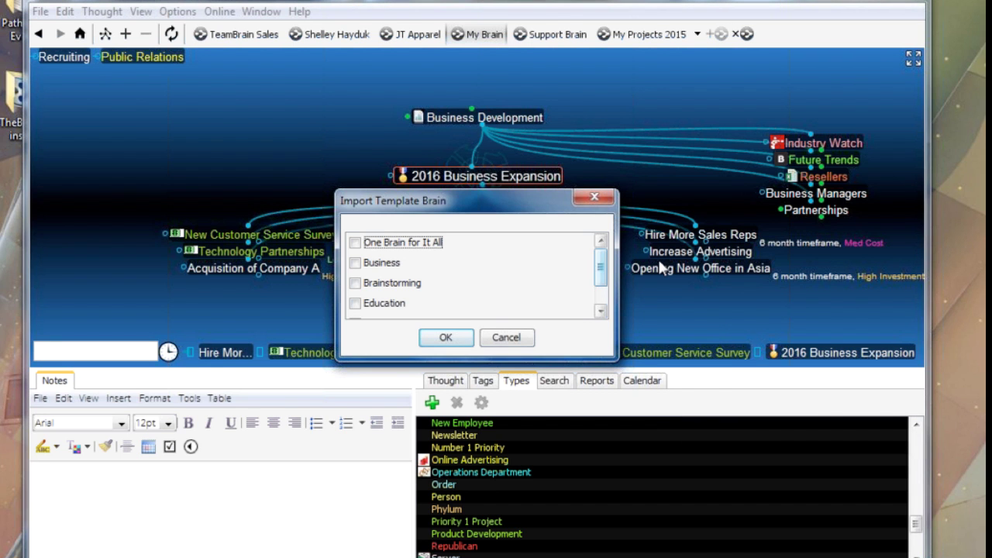
scroll(399, 310, "down", 1)
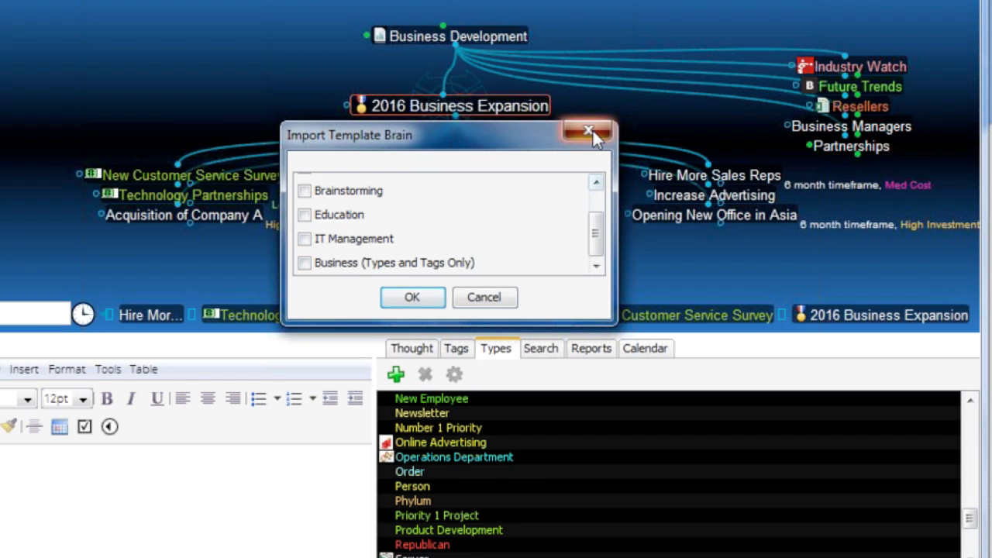
left_click(589, 133)
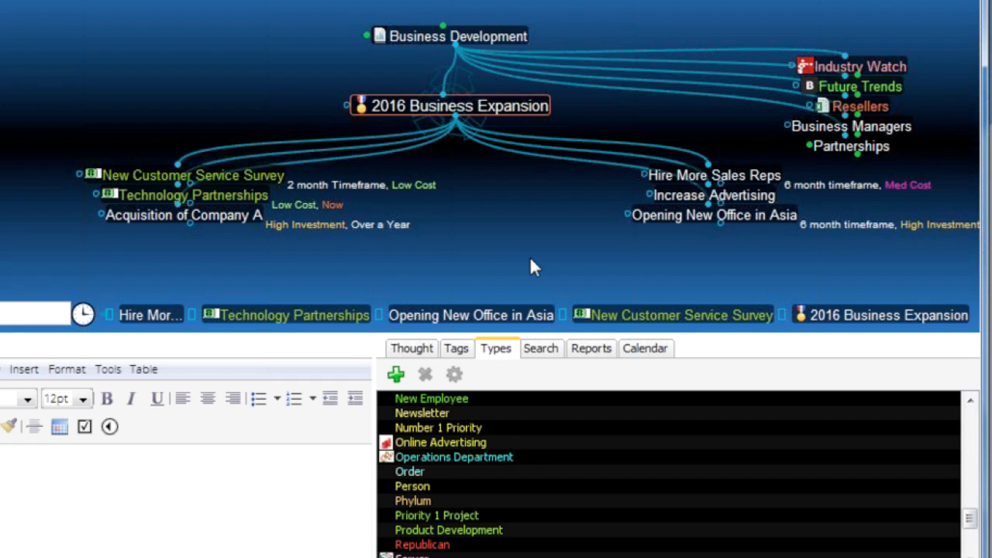
- Tag Increase Advertising with Med Cost and More Research Required, and return to 2016 Business Expansion
left_click(693, 199)
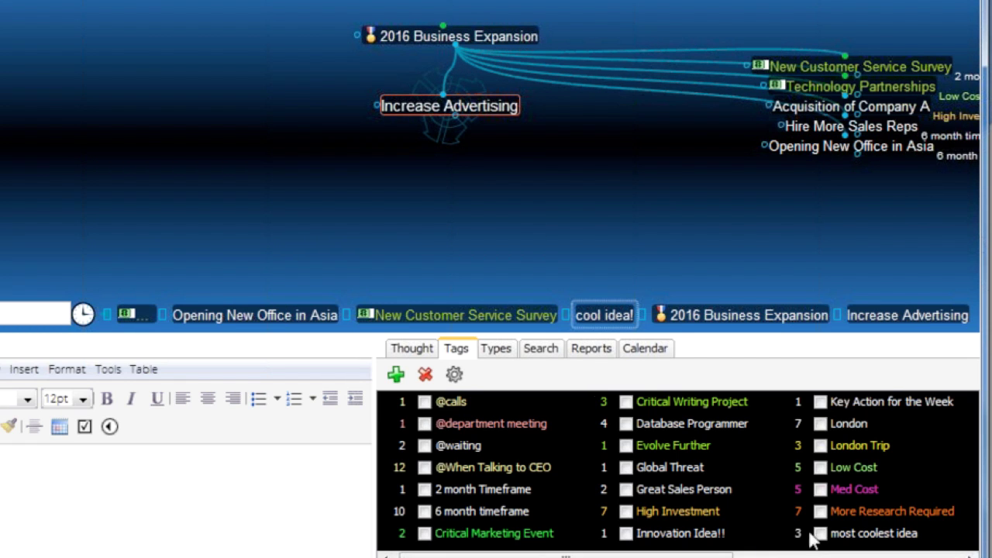
left_click(822, 489)
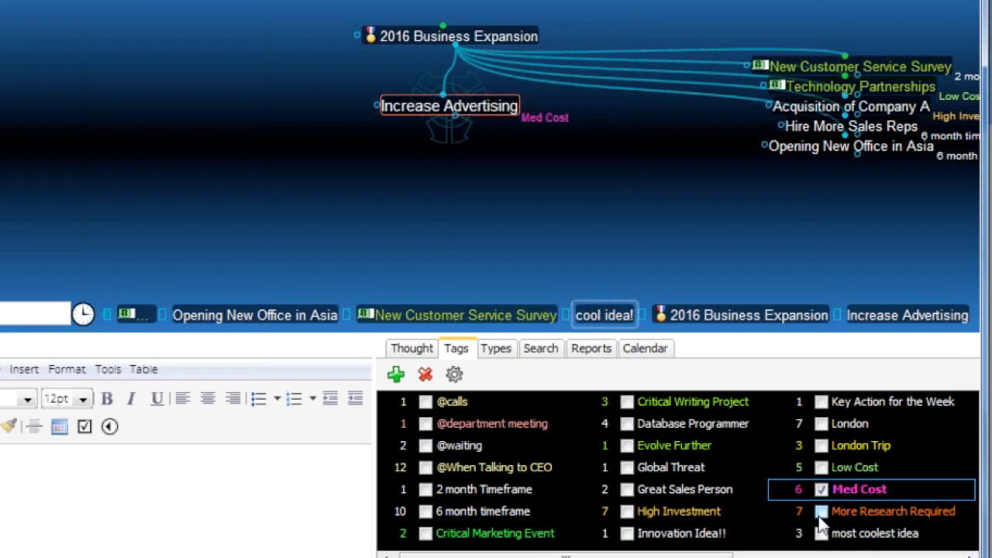
left_click(821, 511)
left_click(458, 37)
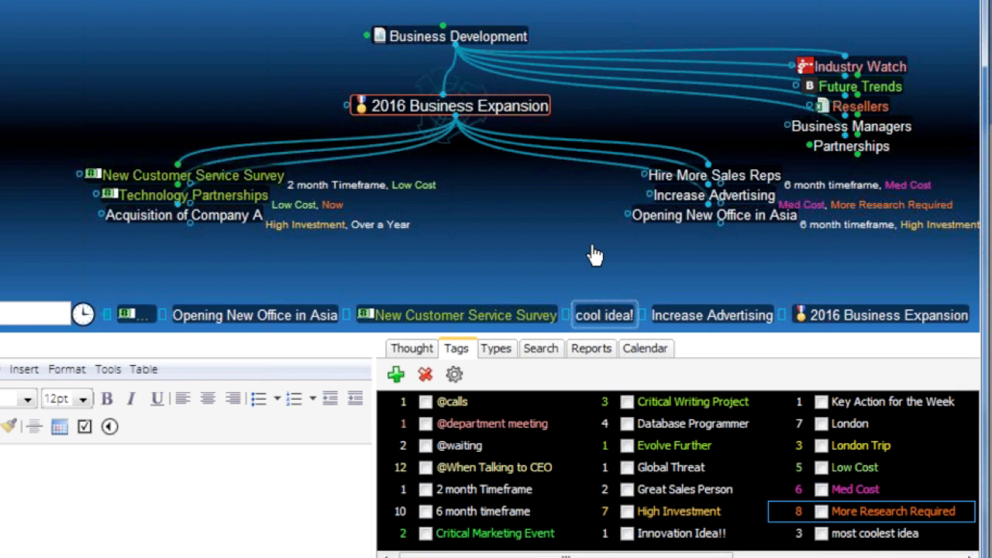
- Assign the Hot Topic thought type to Opening New Office in Asia and return to 2016 Business Expansion
left_click(695, 217)
right_click(475, 107)
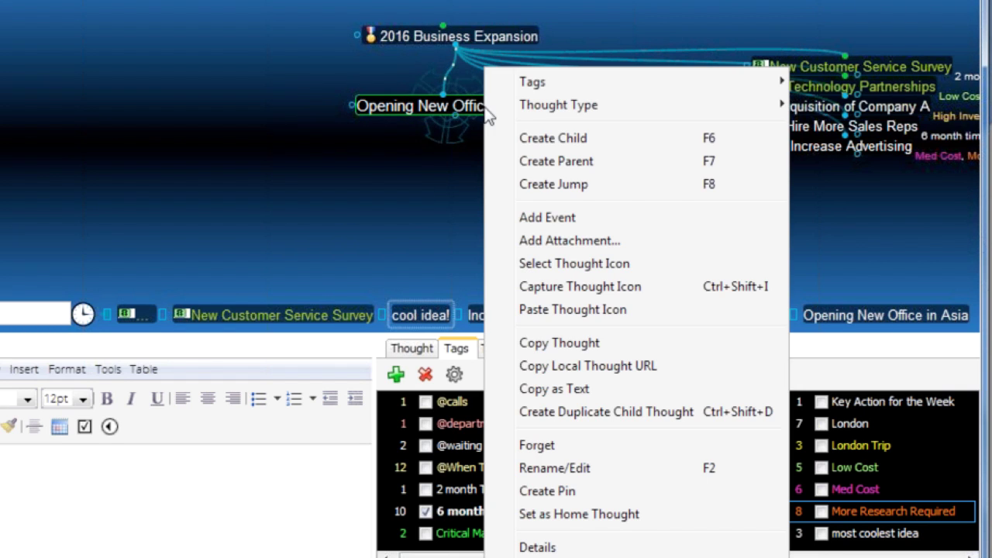
mouse_move(517, 112)
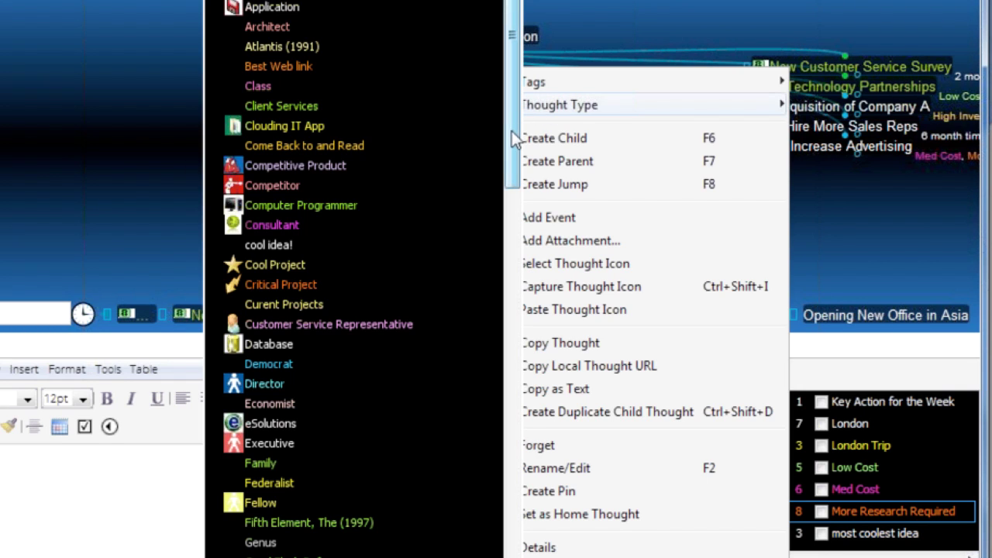
scroll(516, 140, "down", 4)
left_click(314, 496)
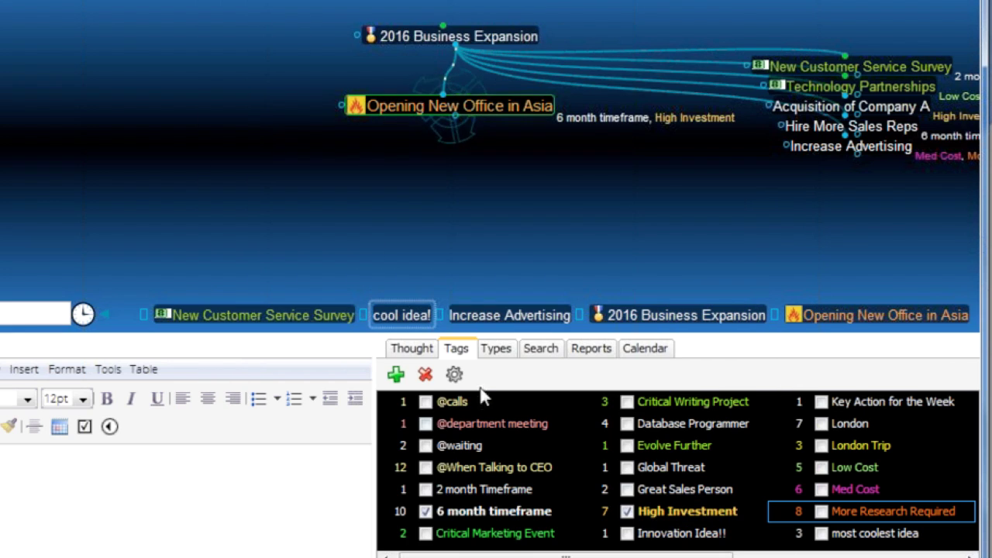
left_click(514, 37)
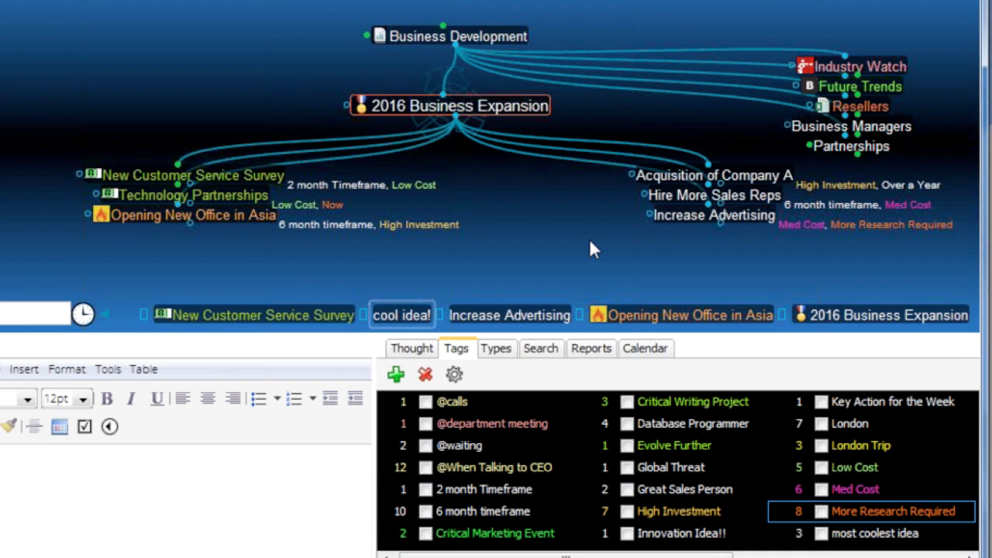
- Activate New Customer Service Survey and link the existing Marketing thought to it as a parent
left_click(297, 190)
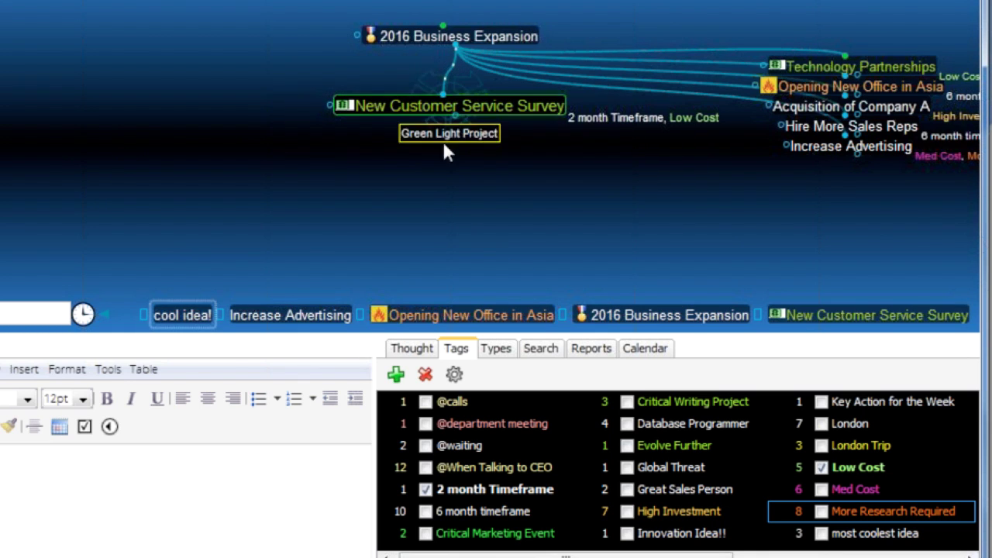
left_click_drag(440, 93, 301, 37)
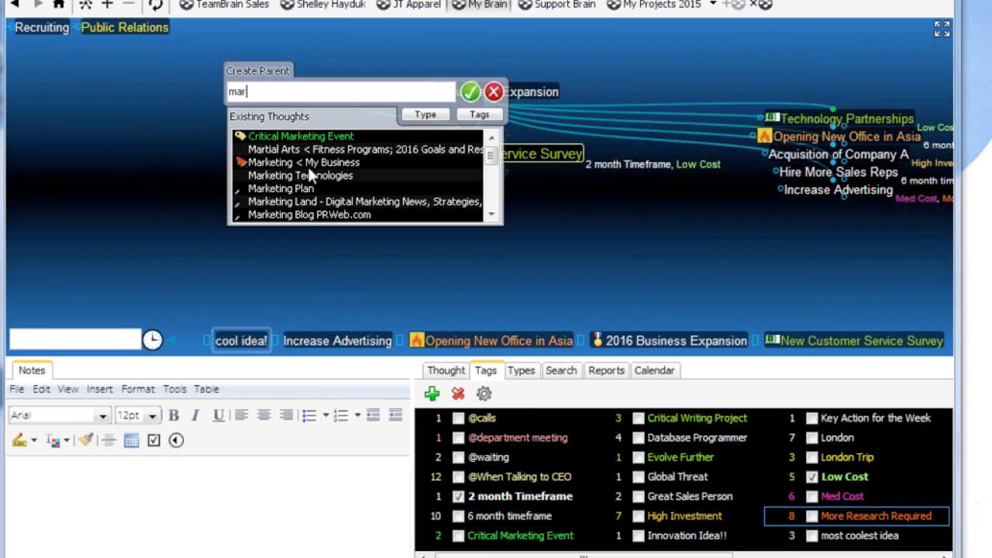
left_click(262, 116)
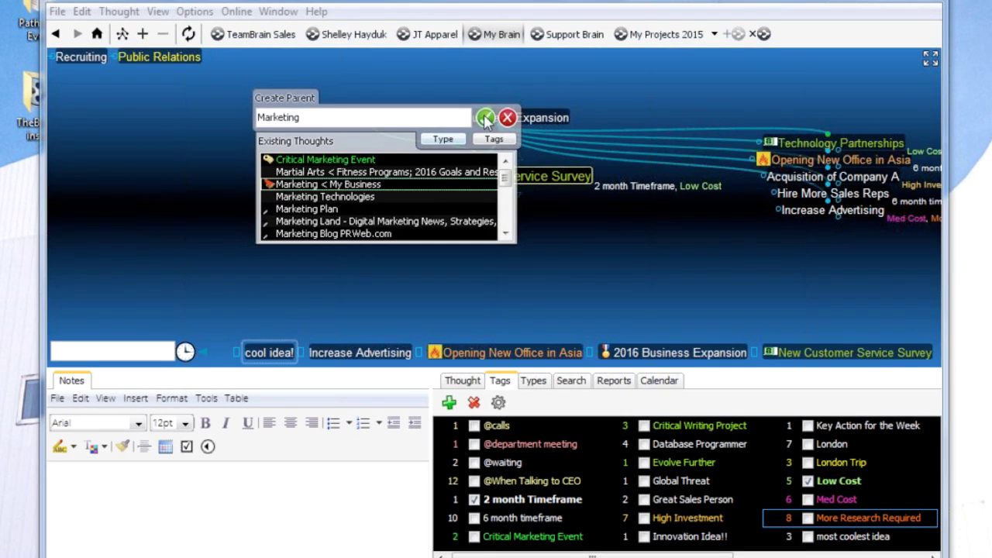
left_click(486, 118)
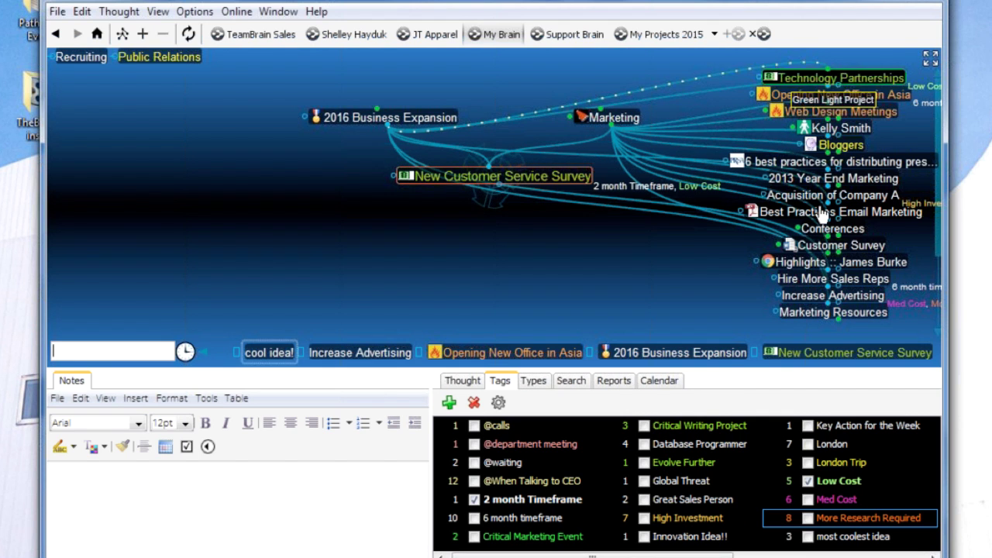
- Navigate through Marketing to the Strategy Mgr. thought and link it to New Customer Service Survey as a jump thought
left_click(571, 124)
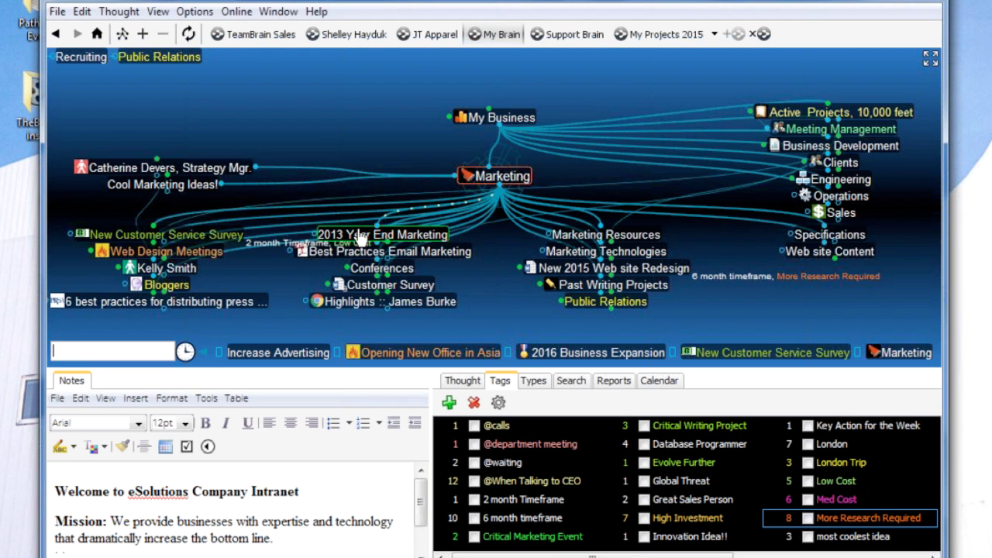
left_click(164, 168)
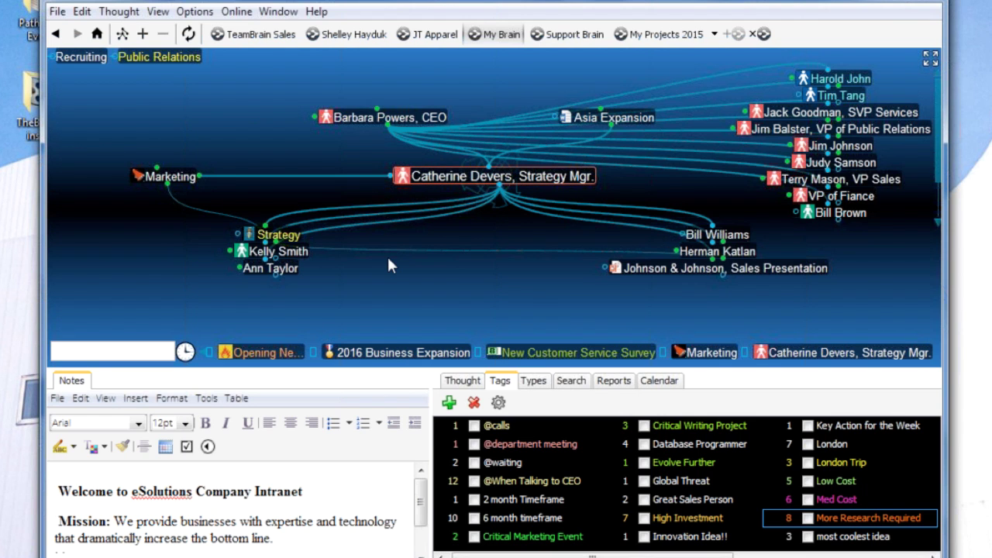
left_click_drag(390, 176, 647, 361)
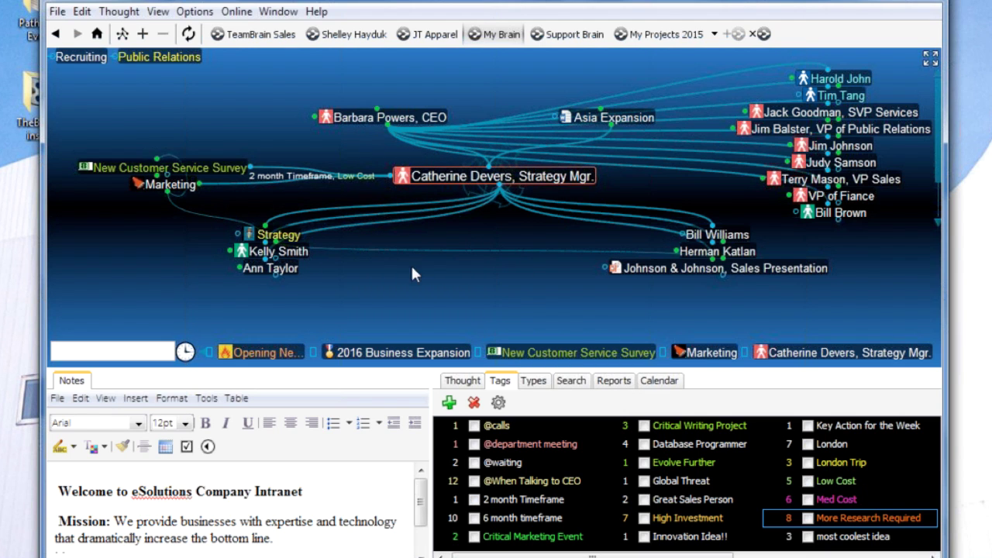
- Link the employee listed directly below Strategy to New Customer Service Survey as a jump thought, and activate the survey
left_click(260, 223)
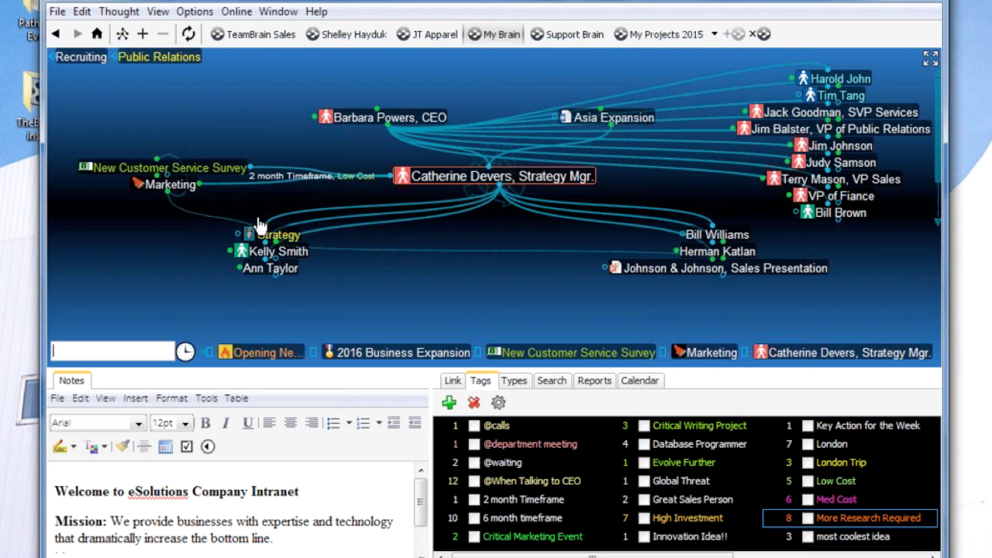
left_click(230, 256)
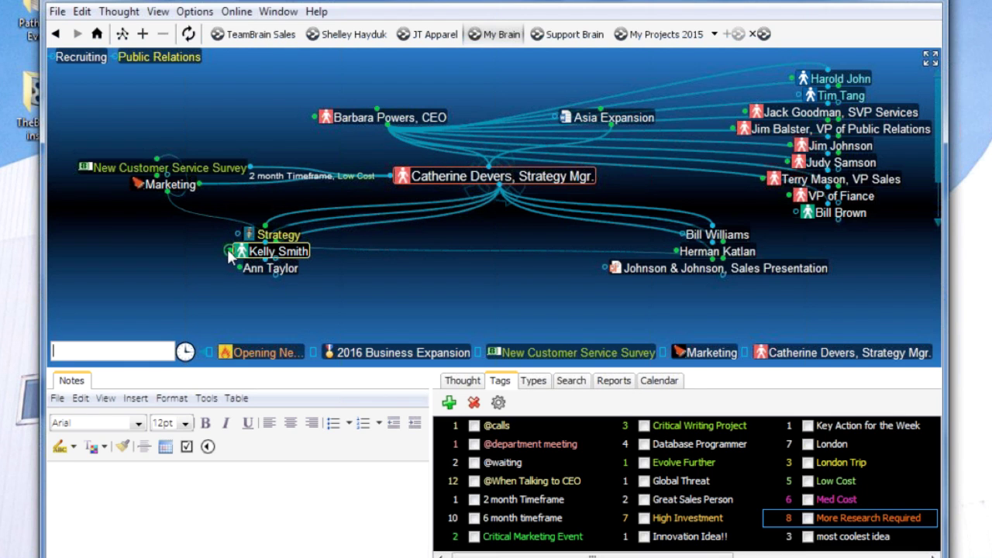
left_click(228, 177)
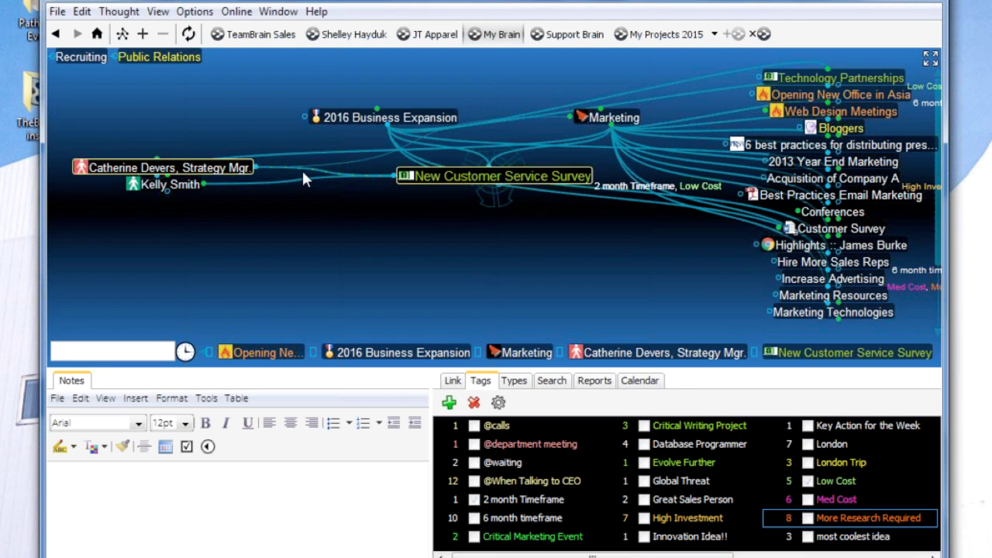
- Remove the link between the Strategy Mgr. and New Customer Service Survey, and return to 2016 Business Expansion
right_click(302, 169)
left_click(333, 232)
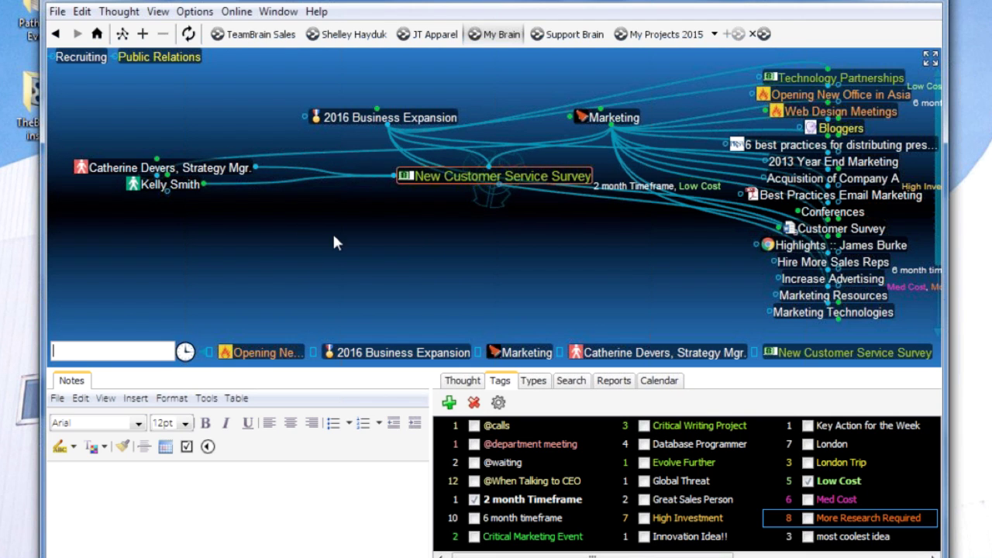
left_click(309, 170)
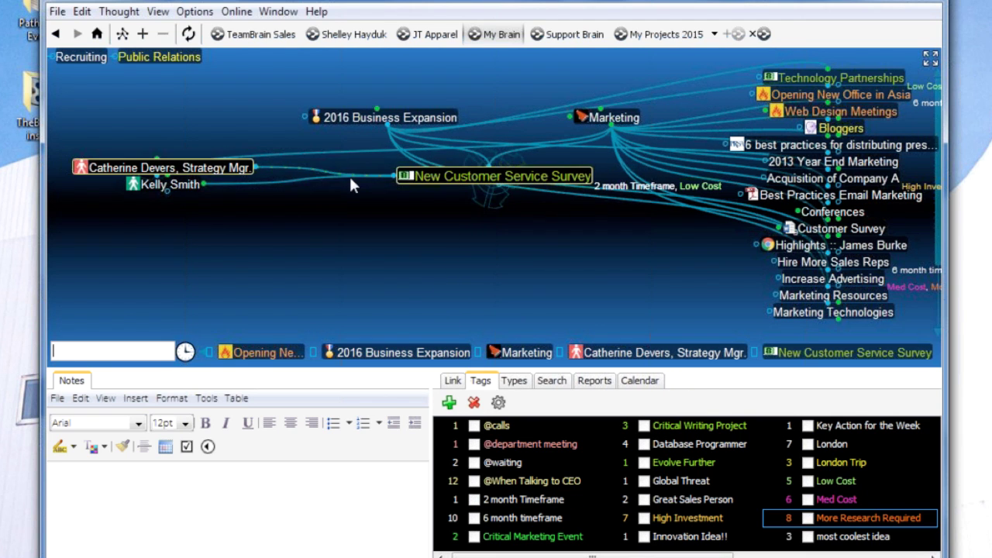
key("Delete")
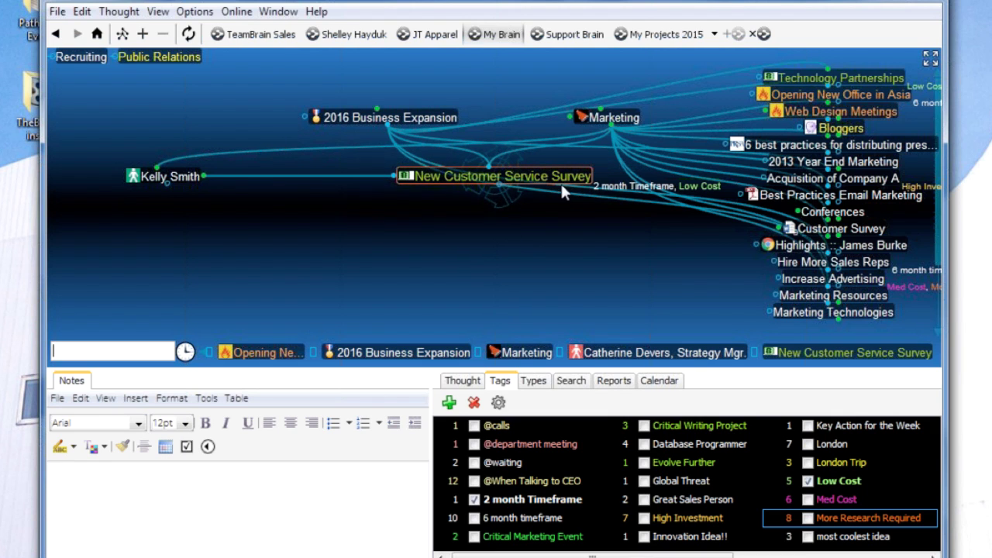
left_click(442, 121)
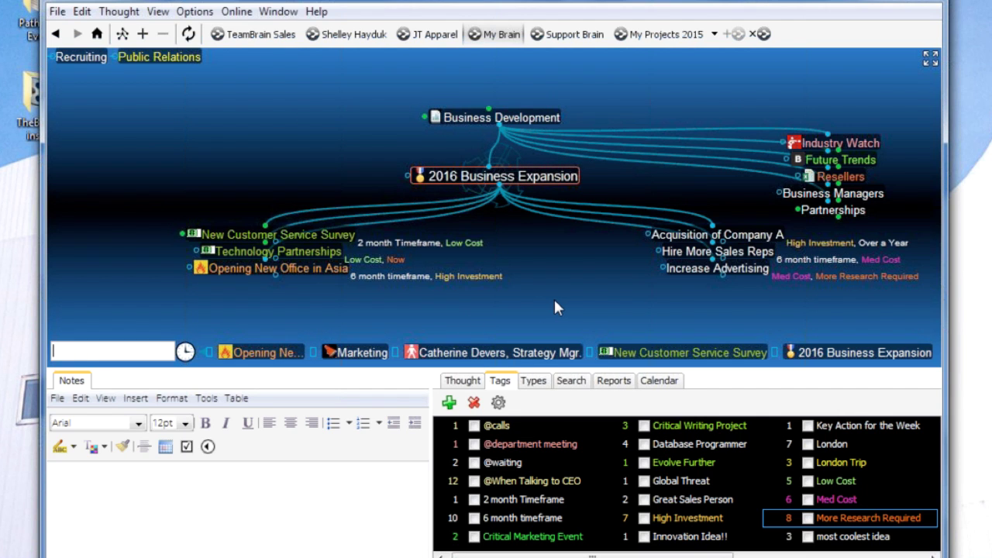
- Activate Opening New Office in Asia in an enlarged map and arrange the window beside the Marketing folder window
left_click_drag(373, 375, 390, 409)
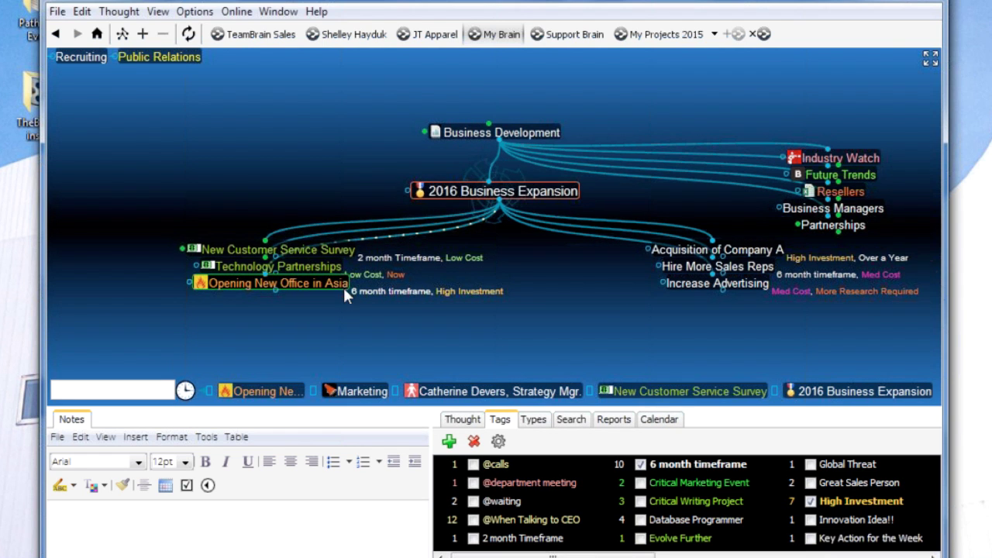
left_click(343, 284)
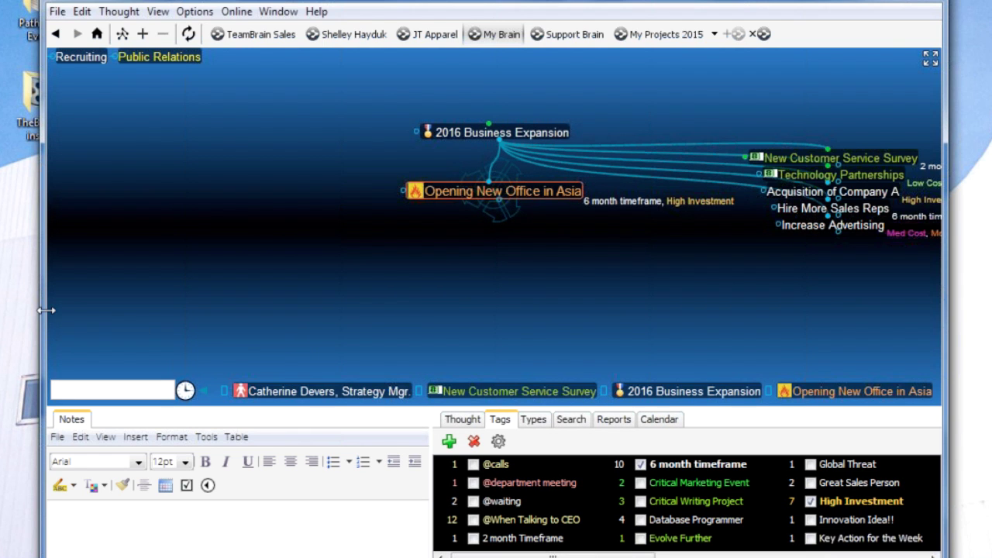
left_click_drag(46, 310, 220, 305)
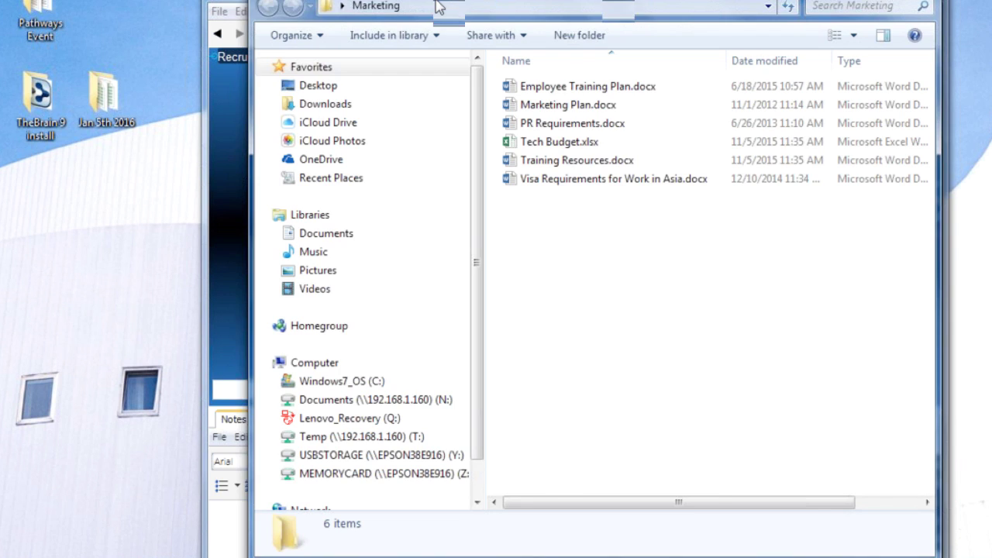
left_click_drag(768, 5, 244, 4)
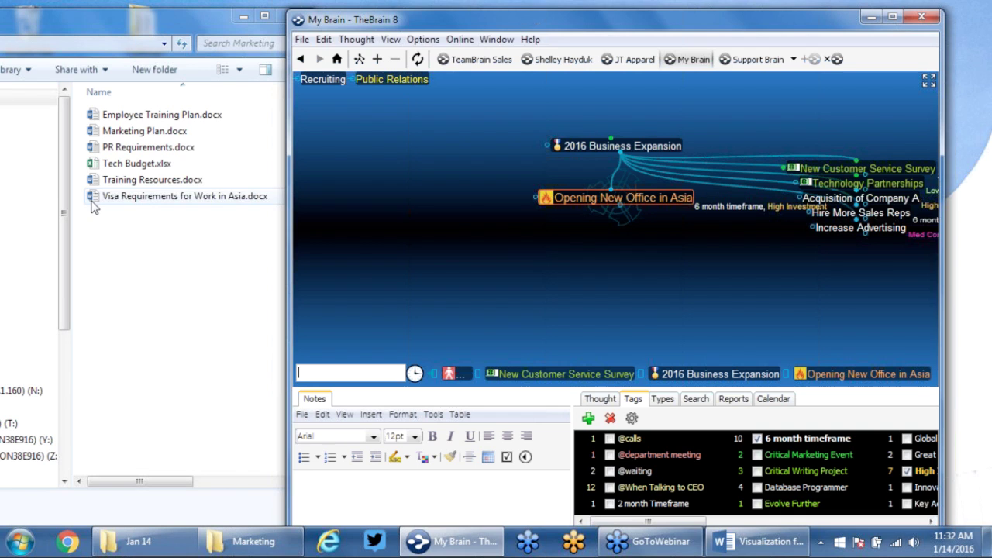
- Add Visa Requirements for Work in Asia.docx from the Marketing folder as a child of Opening New Office in Asia, and shorten the map area
left_click_drag(92, 204, 601, 309)
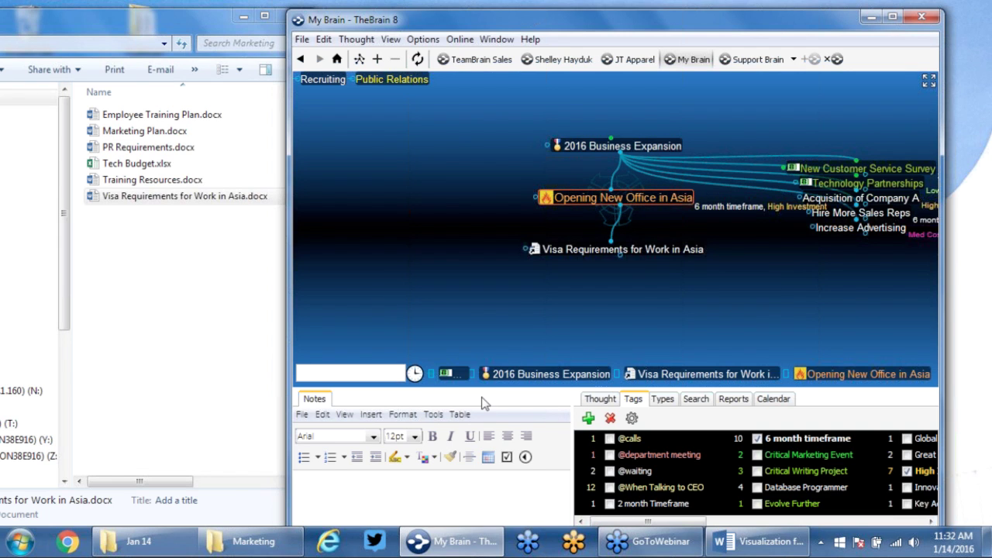
left_click_drag(482, 392, 471, 348)
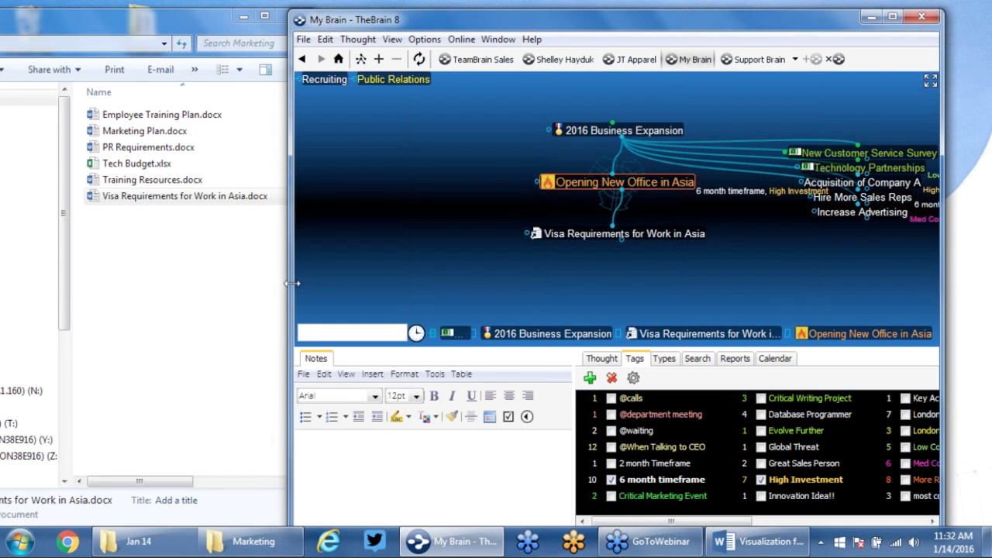
- Widen the TheBrain window, activate Visa Requirements for Work in Asia, show its attachment details, and move its file into the Brain
left_click_drag(284, 283, 260, 283)
left_click(597, 234)
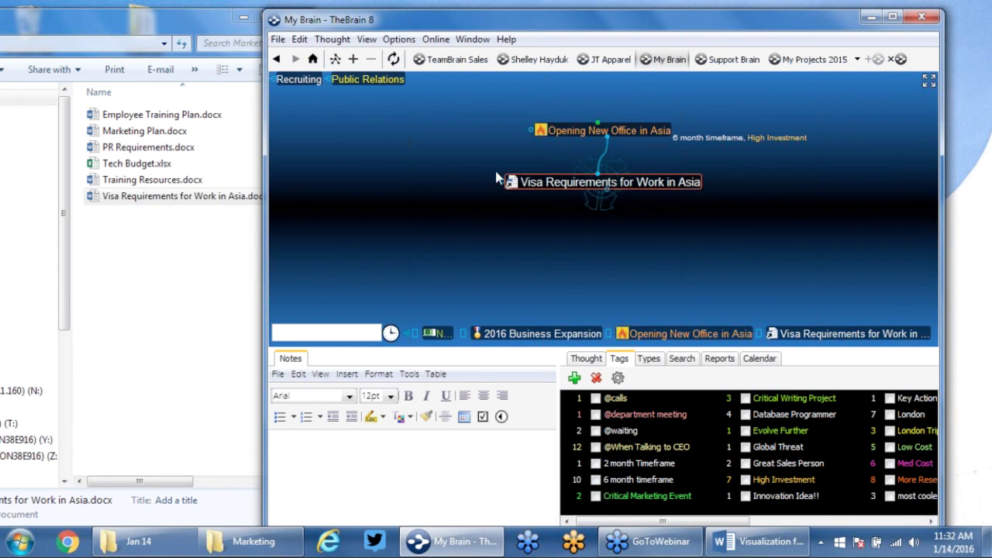
left_click(587, 358)
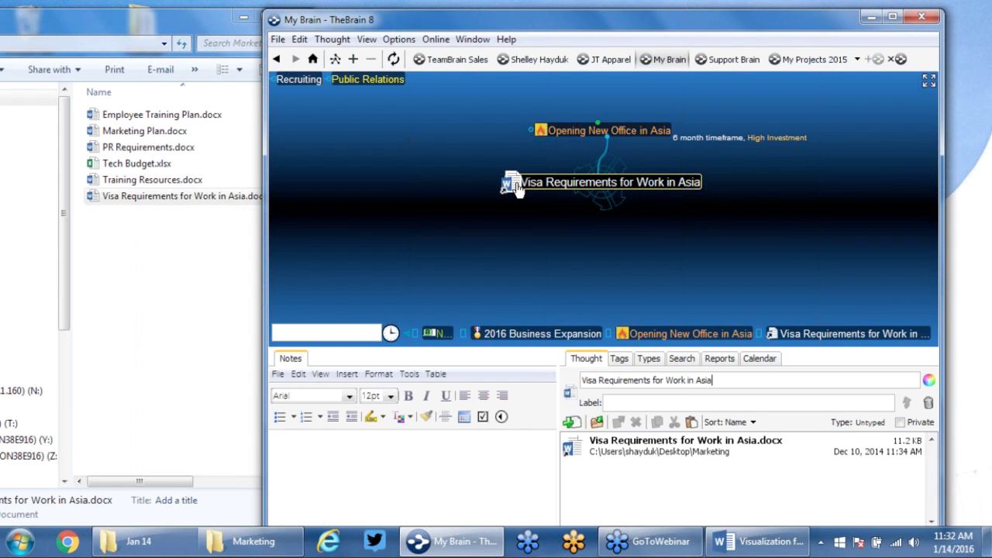
left_click_drag(516, 186, 517, 186)
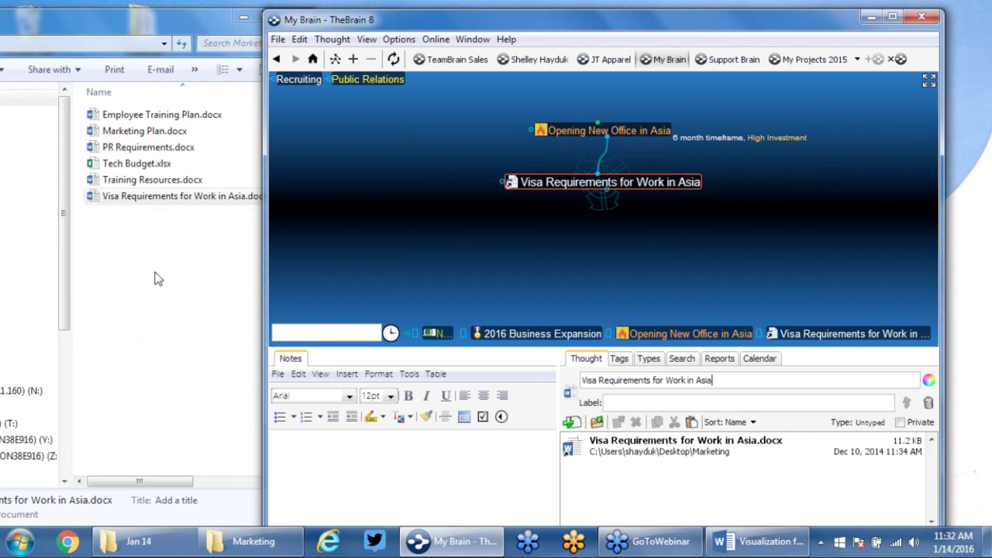
right_click(504, 197)
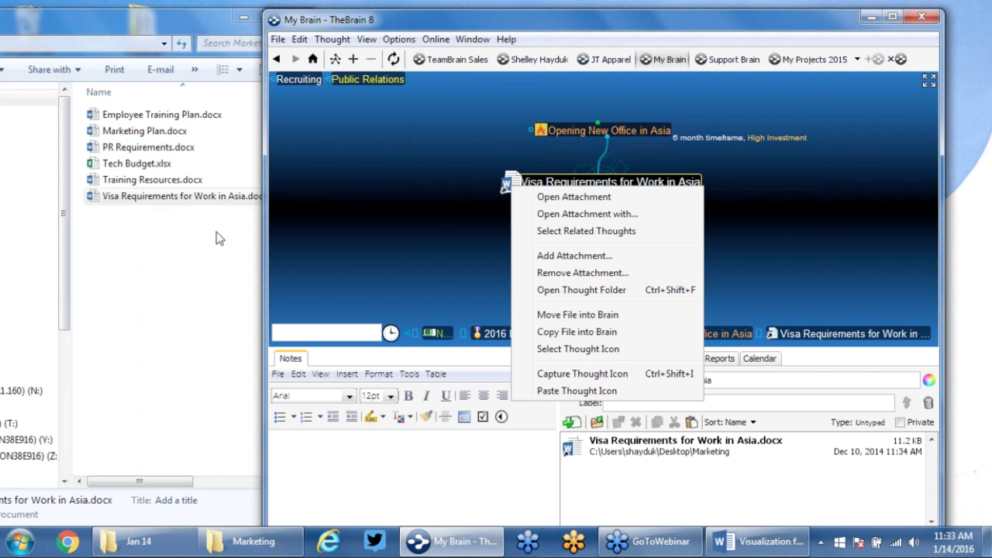
left_click(578, 314)
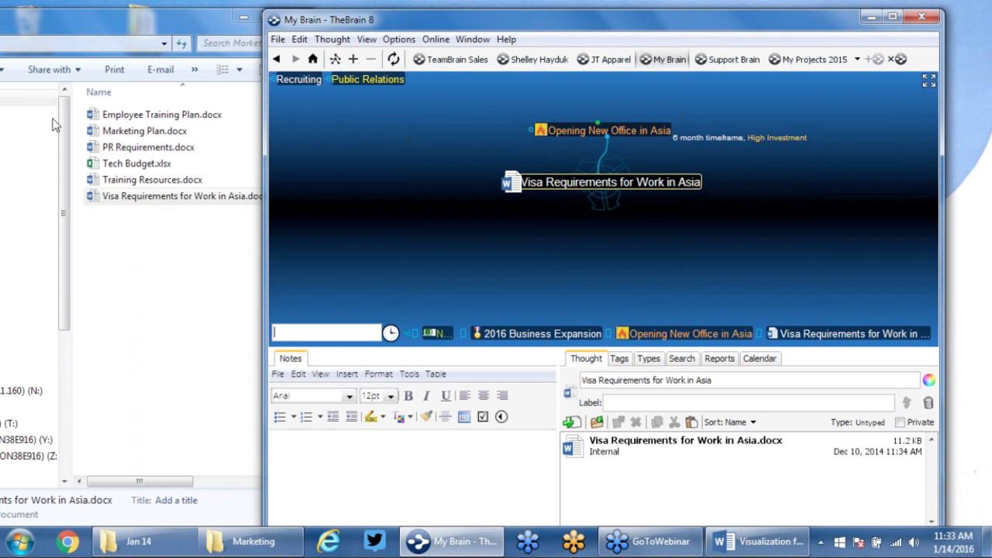
- Add Employee Training Plan.docx from the Marketing folder as a child of Opening New Office in Asia, and move its file into the Brain
left_click(609, 133)
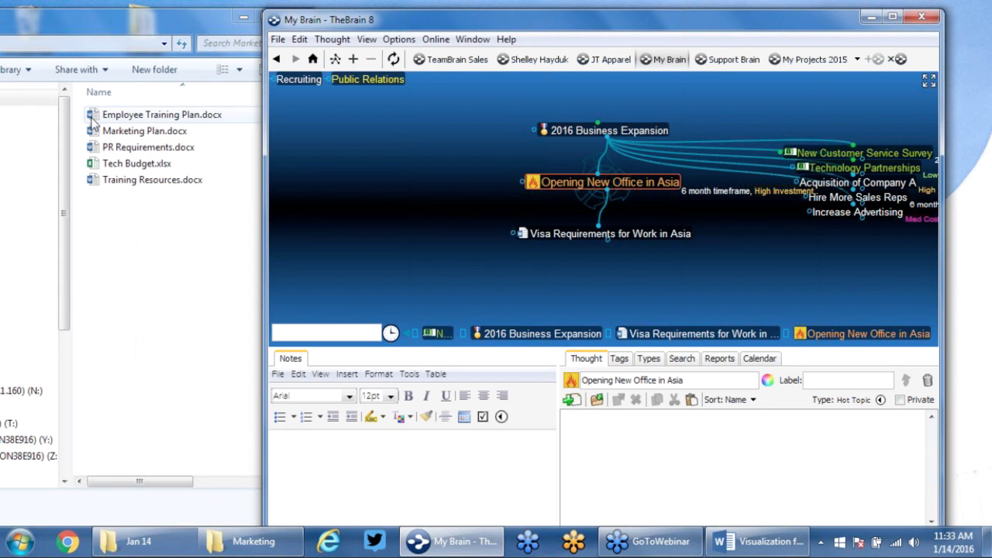
left_click_drag(91, 122, 740, 279)
right_click(456, 244)
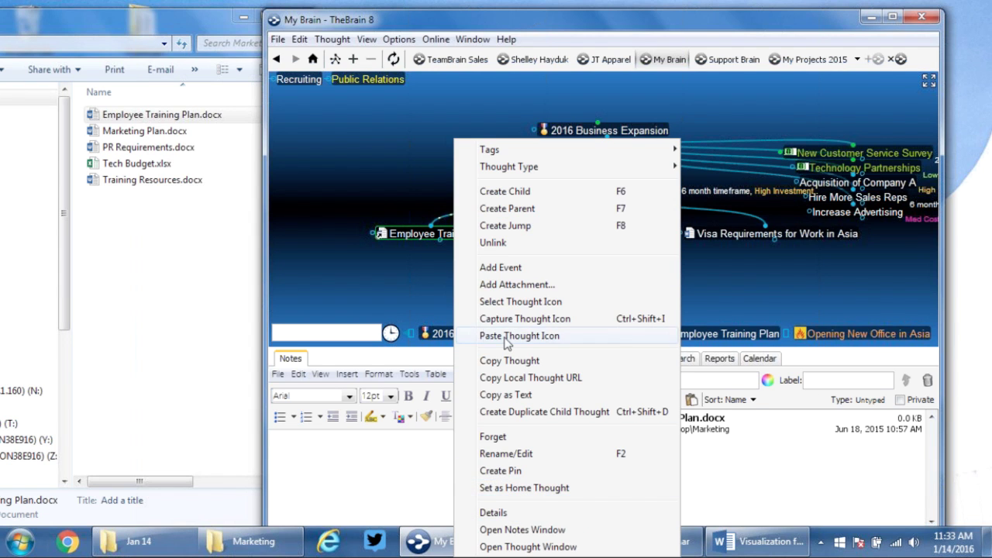
left_click(394, 273)
right_click(380, 238)
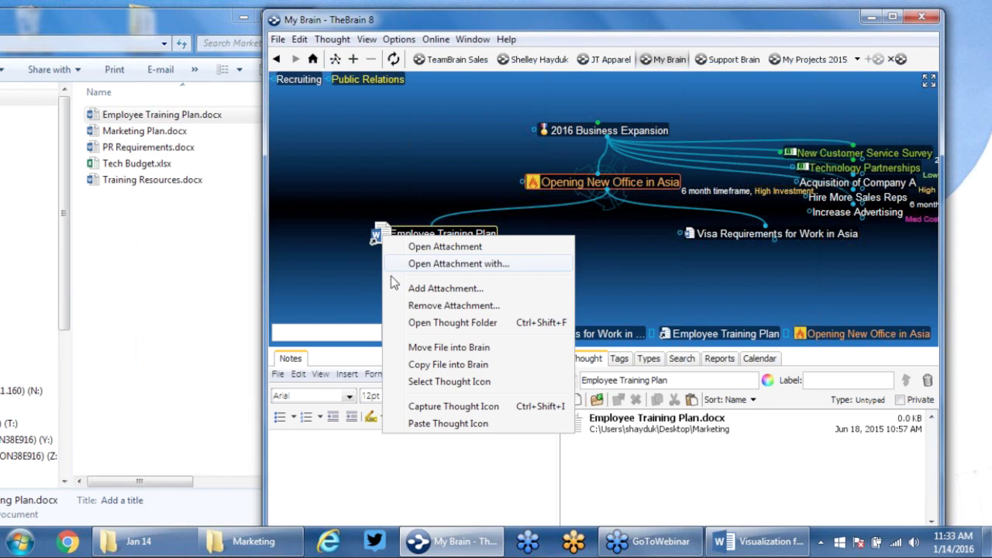
left_click(430, 361)
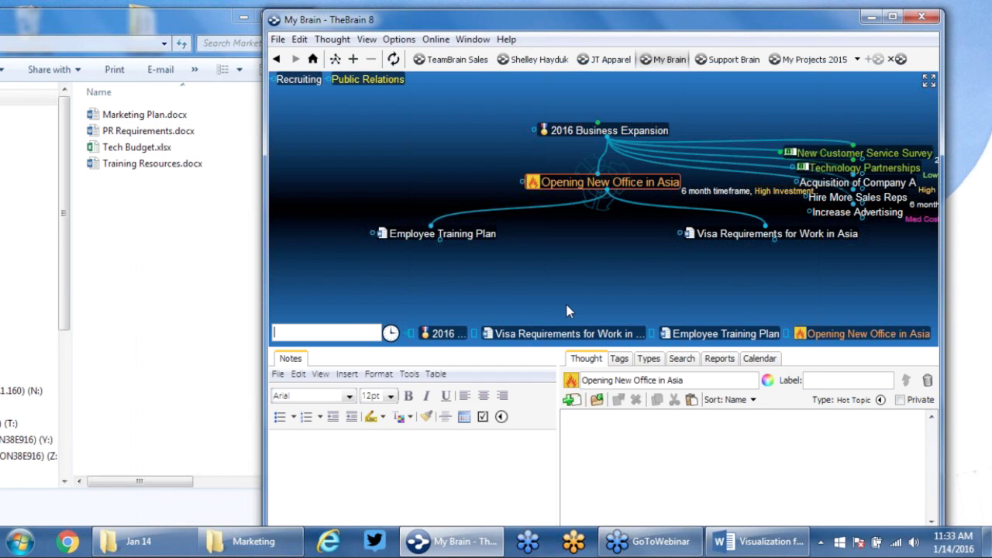
- Copy Tech Budget.xlsx and Training Resources.docx from the Marketing folder and paste them as children of Opening New Office in Asia
left_click(178, 260)
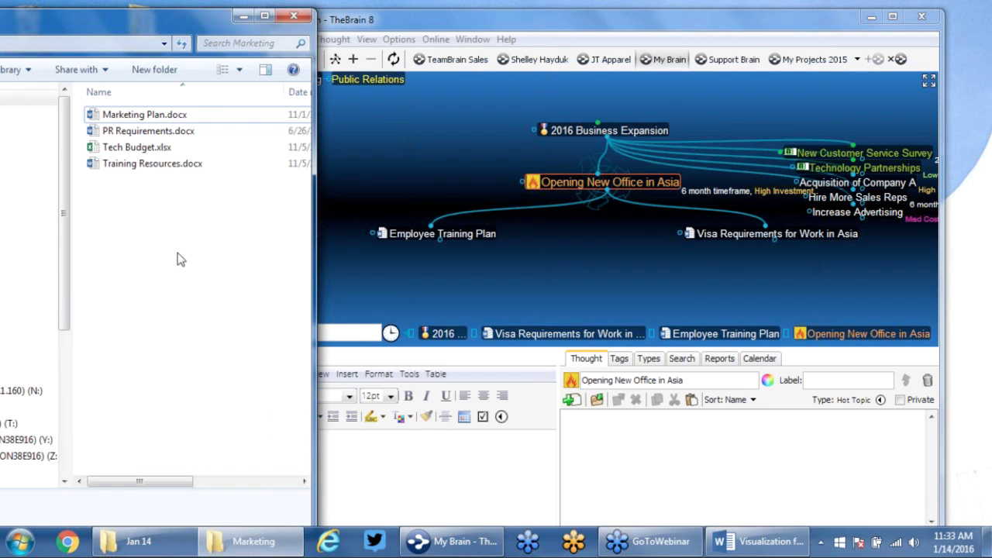
left_click(144, 147)
left_click(147, 166, "shift")
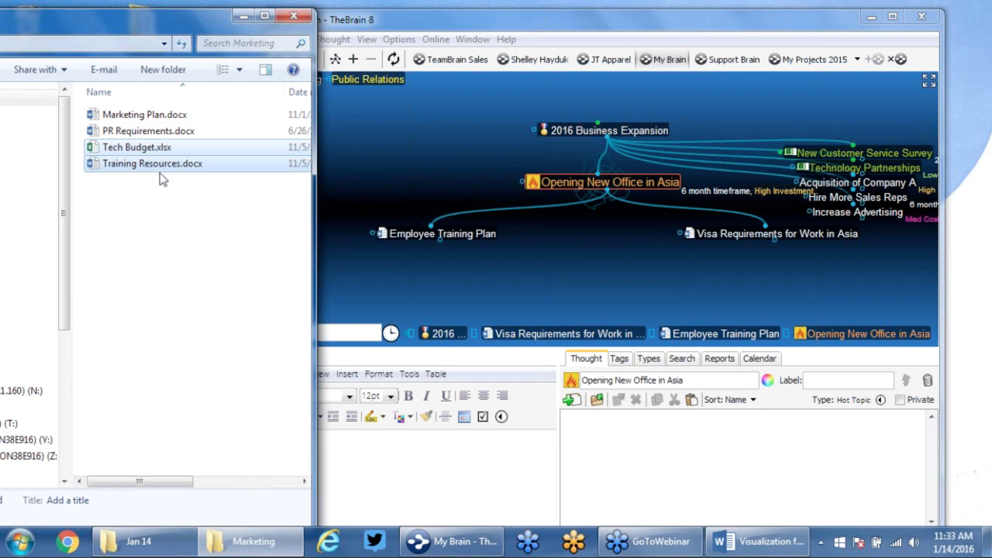
right_click(163, 155)
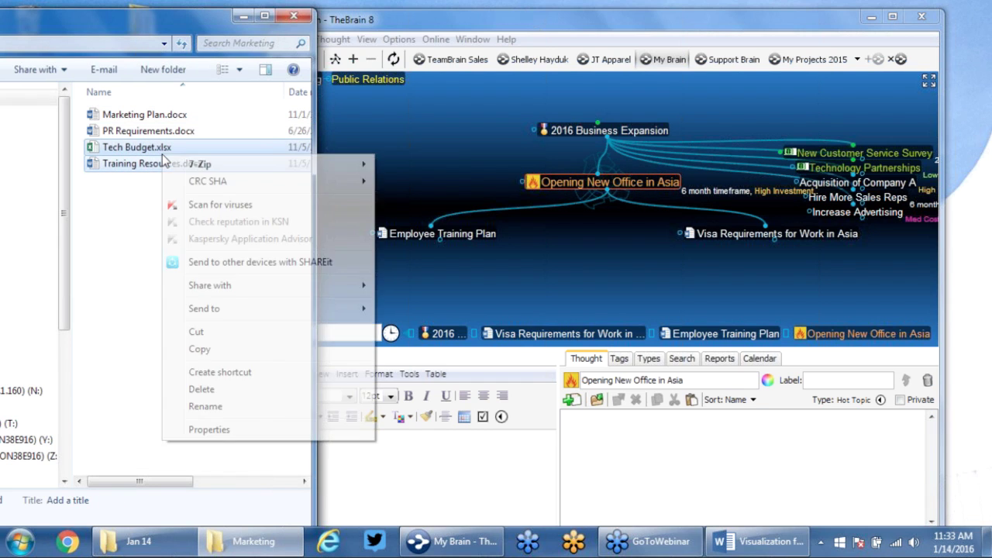
left_click(203, 349)
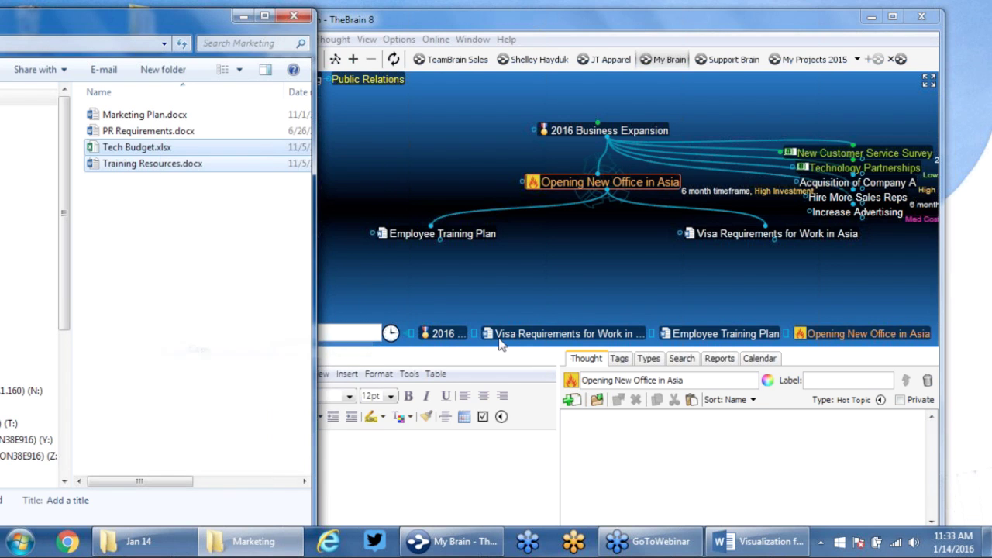
right_click(589, 262)
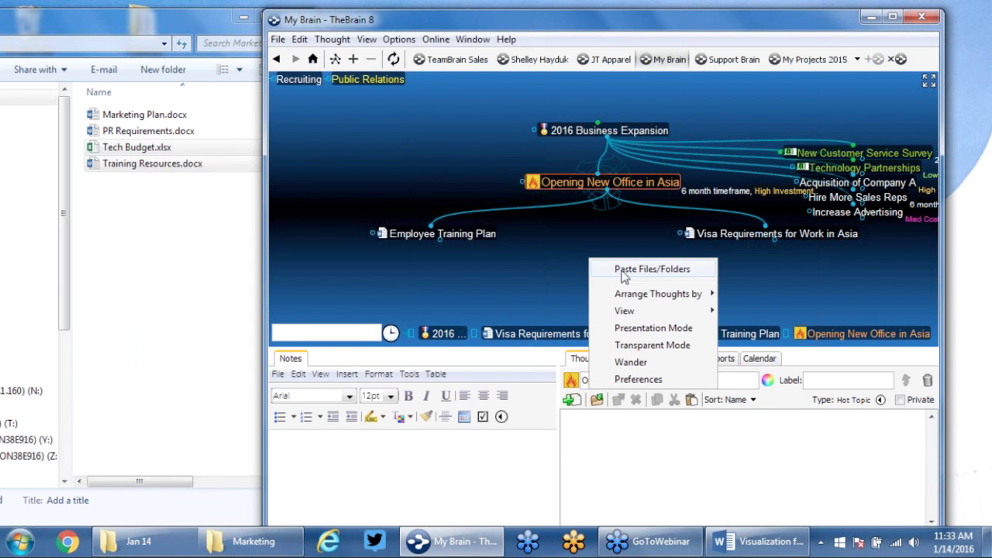
left_click(625, 272)
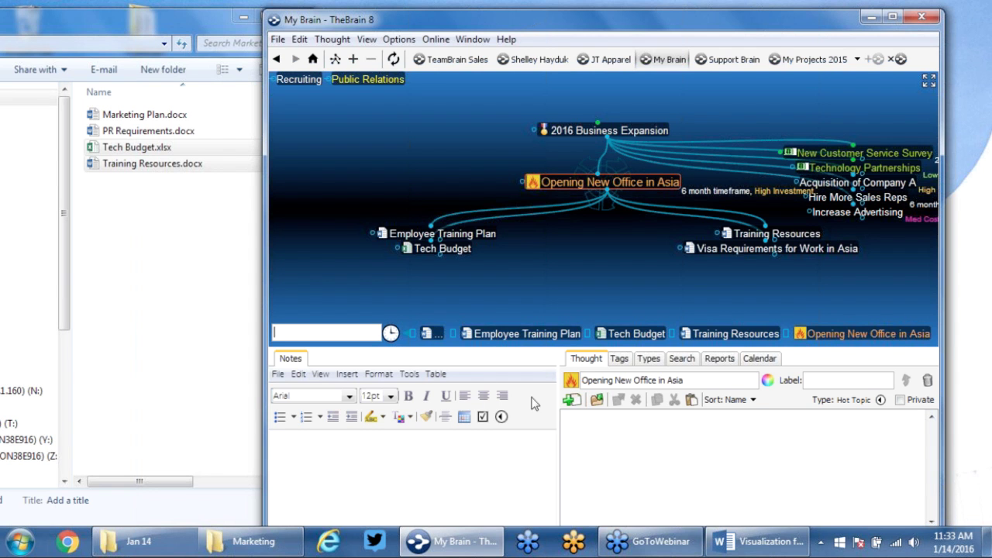
- Widen the notes area, write "this is a risky high cost venture but I think it will pay off in about 2 years time." and insert a timestamp
left_click_drag(561, 421, 644, 437)
left_click(380, 457)
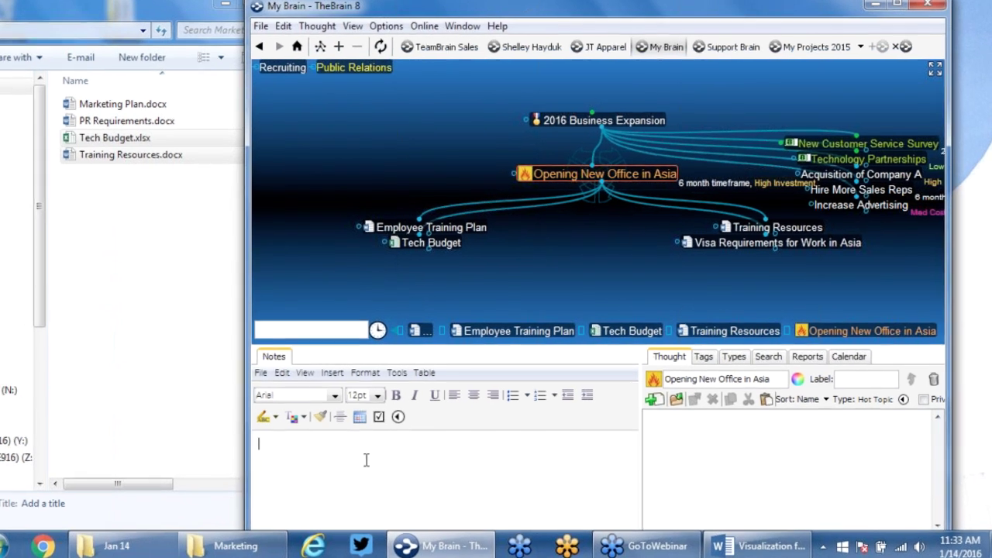
type("this is a")
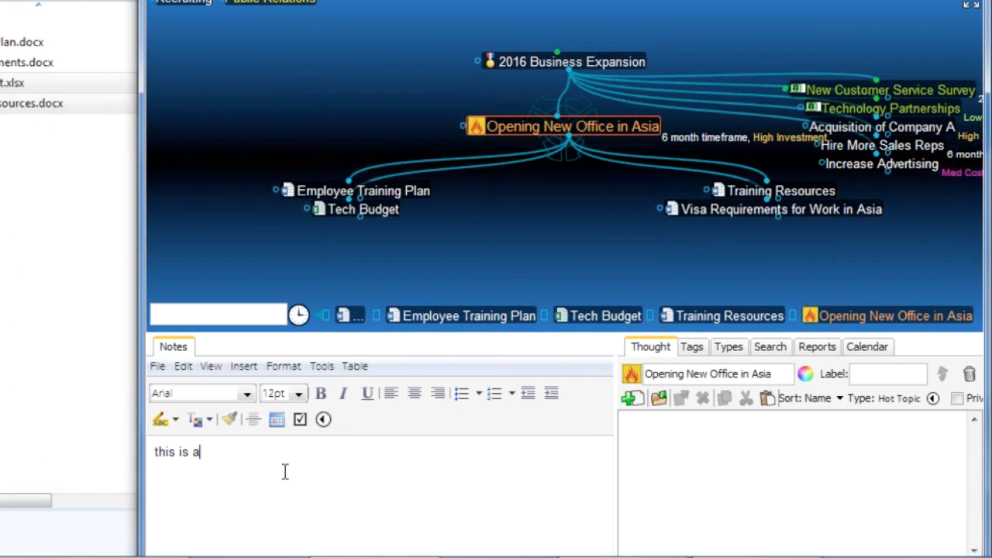
type(" risky high cost v")
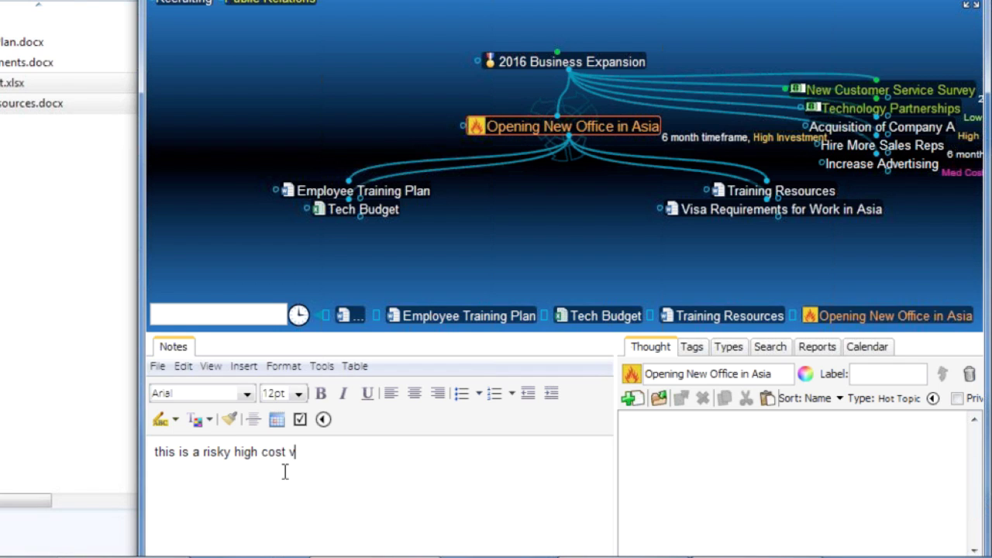
type("enter")
key("BackSpace")
key("BackSpace")
type("ure but I think it")
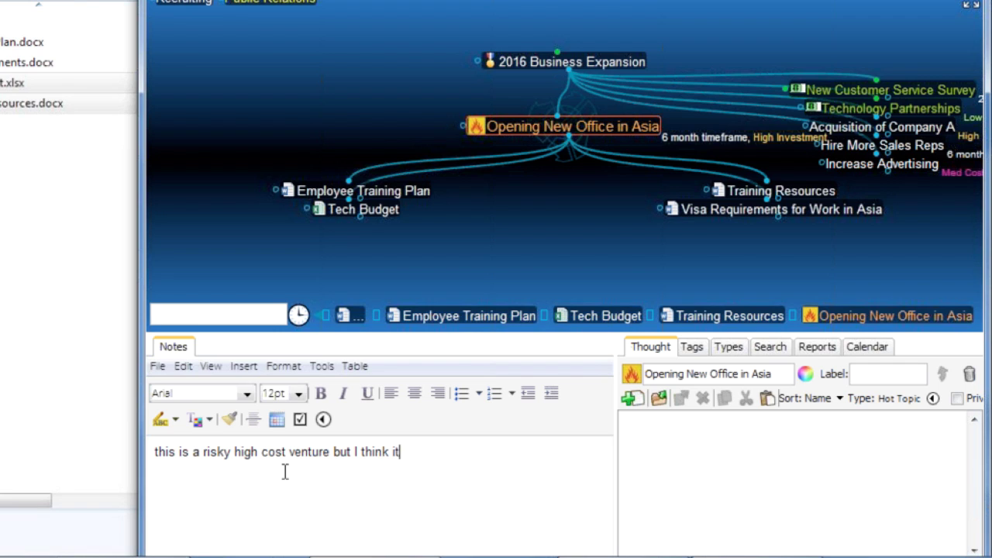
type(" will pay off i")
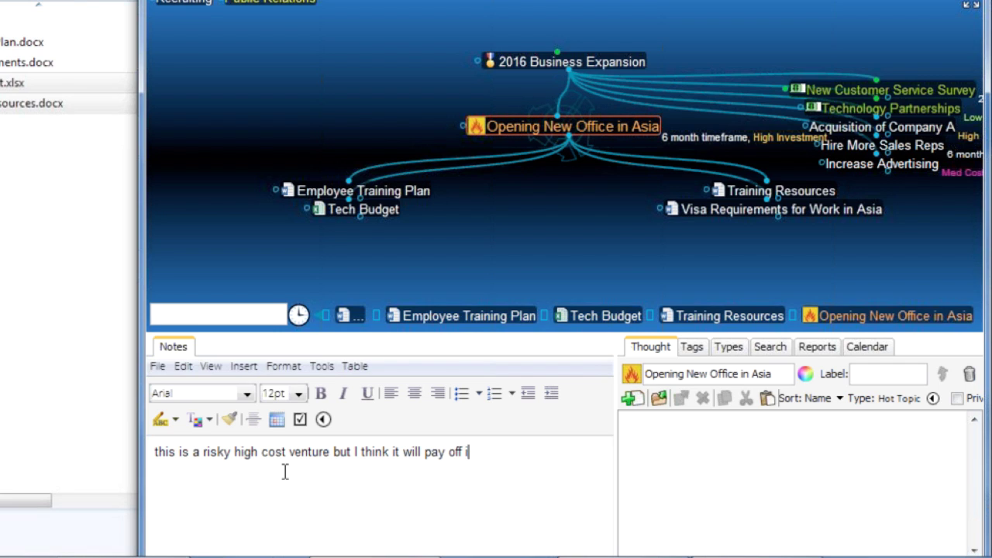
type("n abou ")
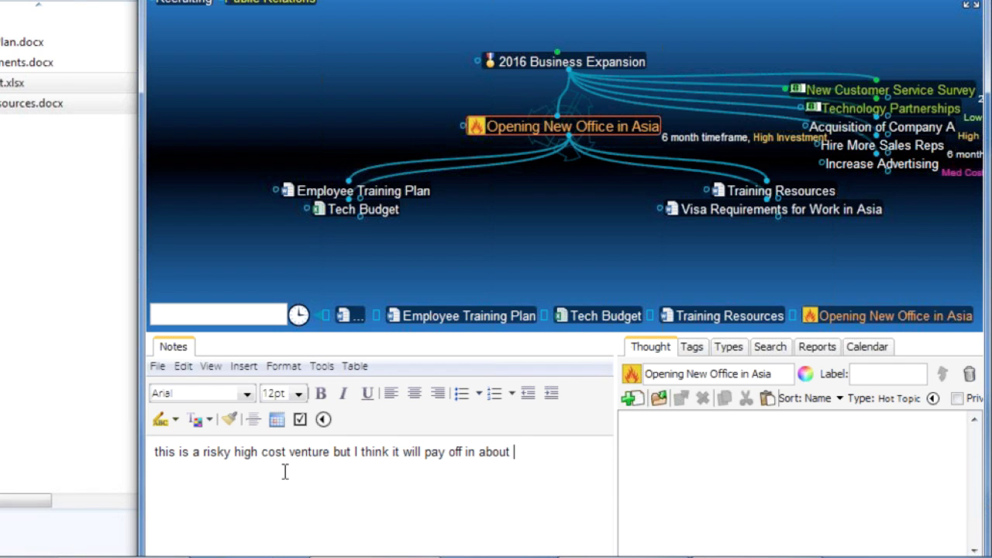
type(" 2 years time.")
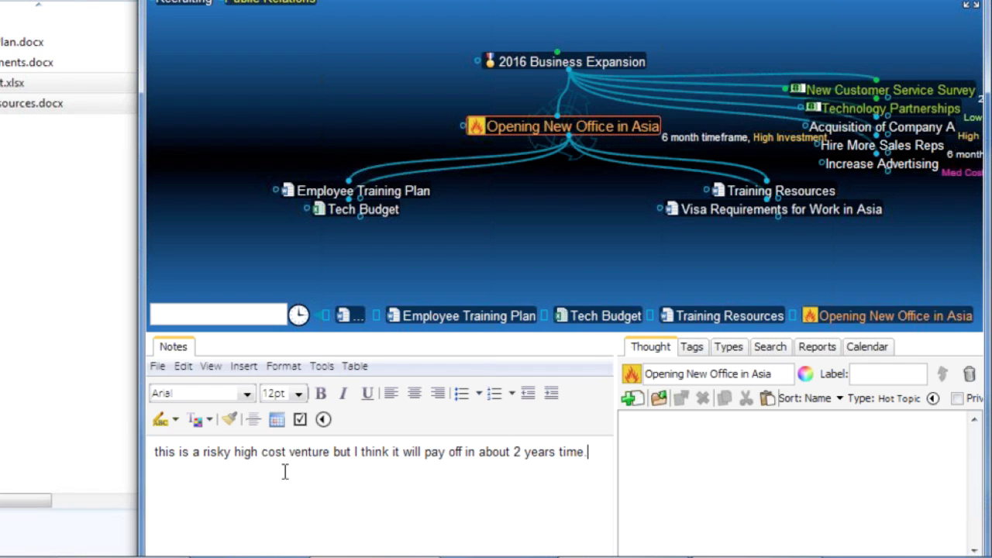
left_click(278, 425)
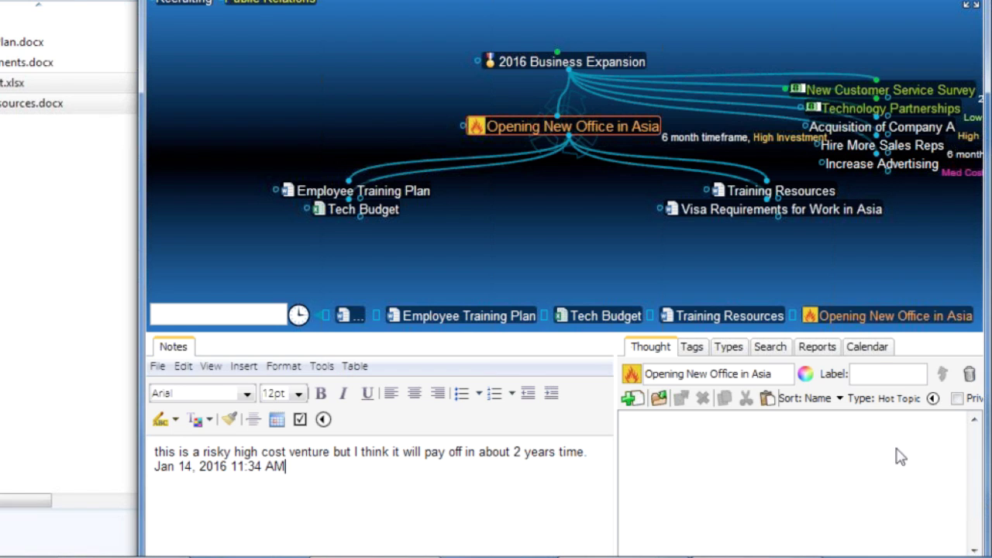
- Show the calendar below an enlarged map, and link the existing Operations thought as a parent of Opening New Office in Asia
left_click(868, 349)
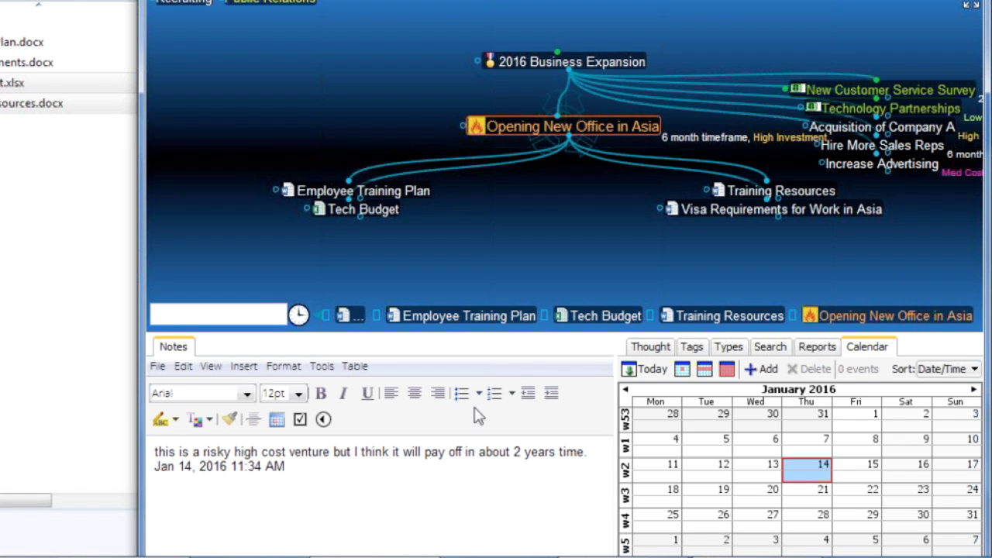
left_click_drag(550, 333, 550, 364)
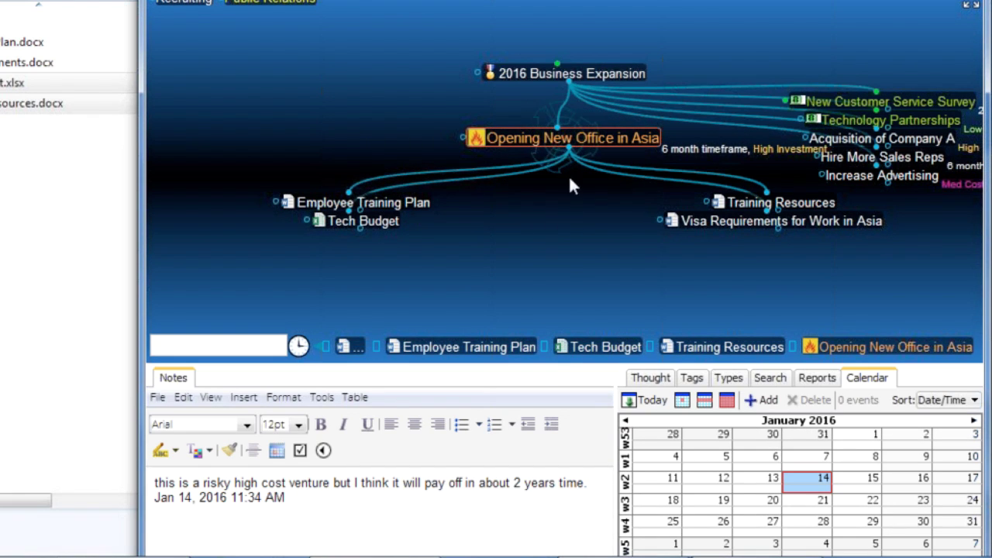
left_click_drag(559, 129, 456, 81)
type("oper")
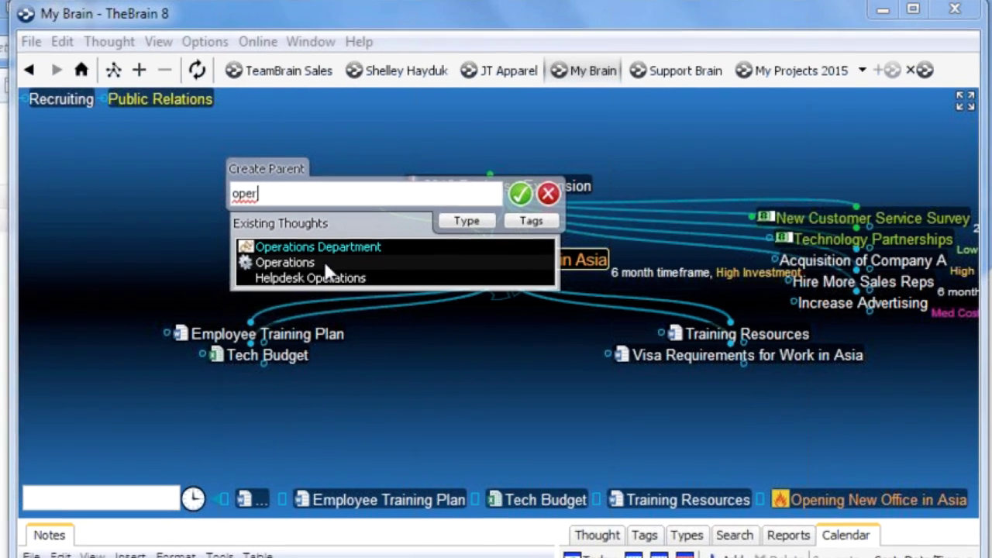
left_click(326, 264)
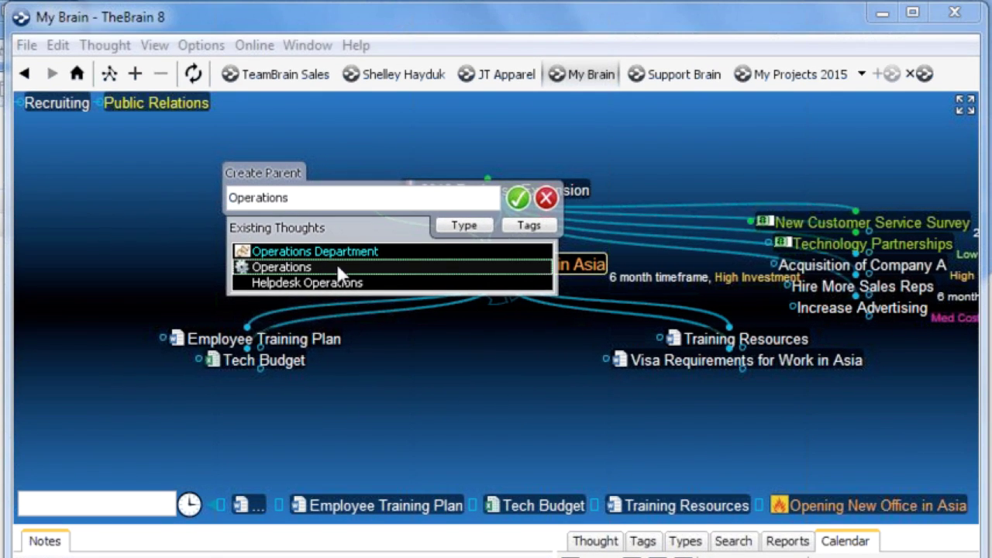
left_click(521, 194)
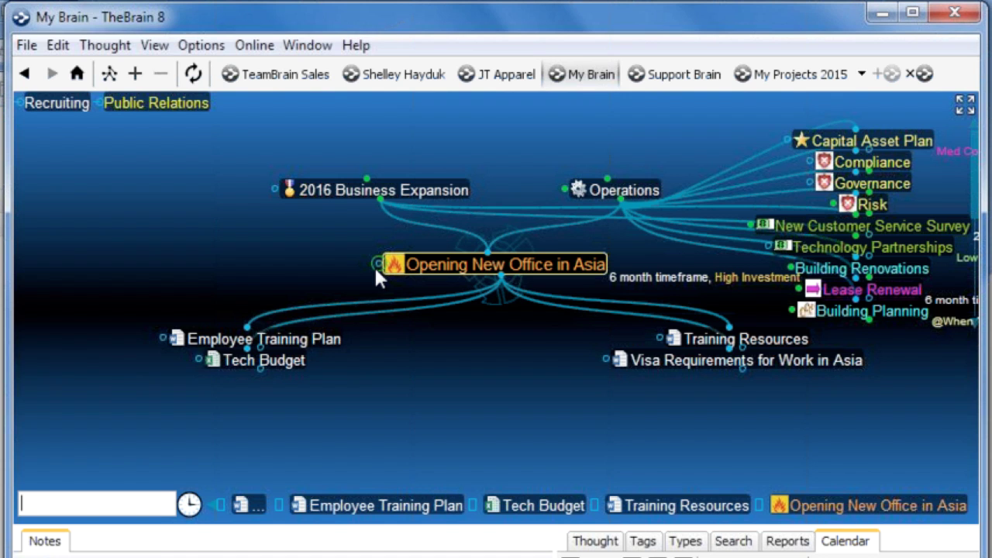
- Activate Visa Requirements for Work in Asia and link the existing General Counsel thought to it as a jump thought
left_click(729, 360)
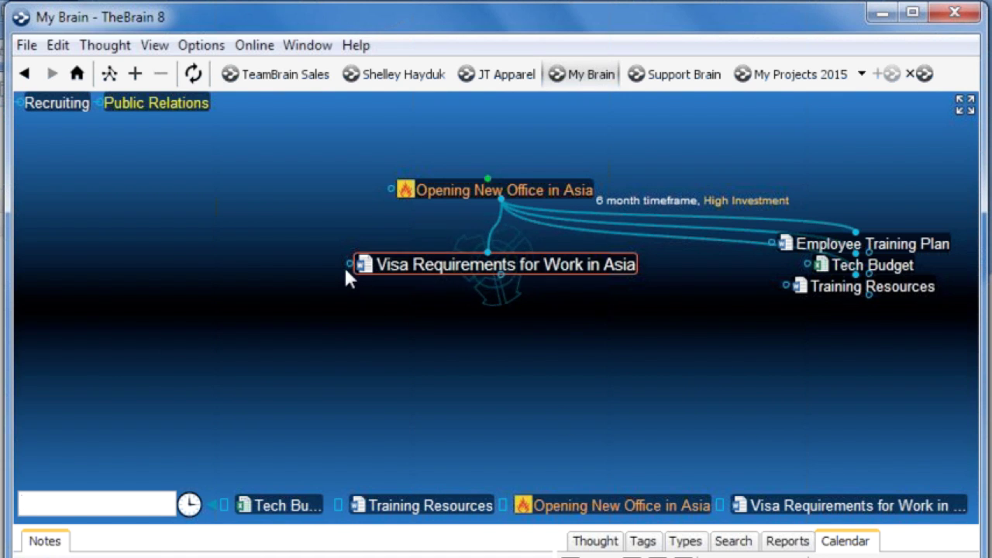
left_click_drag(347, 264, 241, 263)
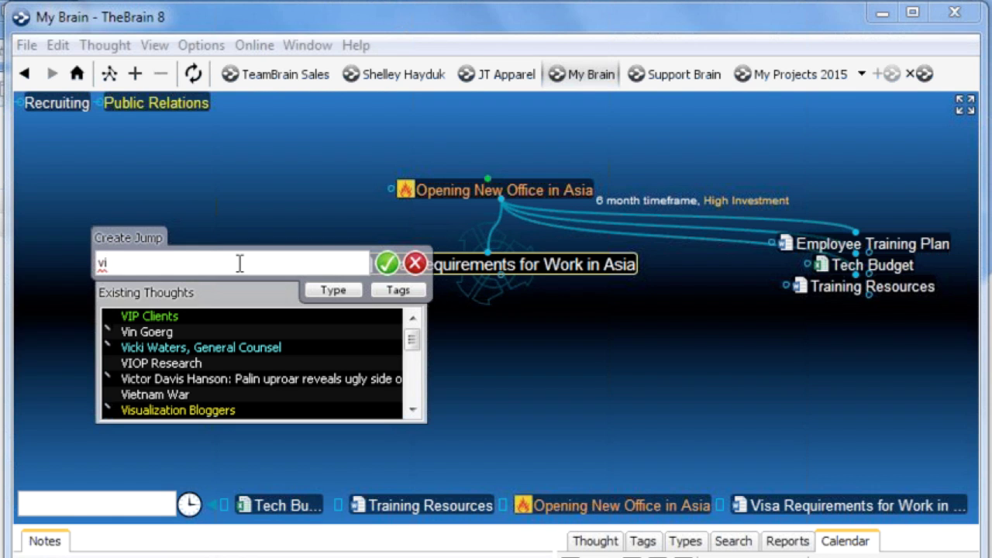
left_click(249, 345)
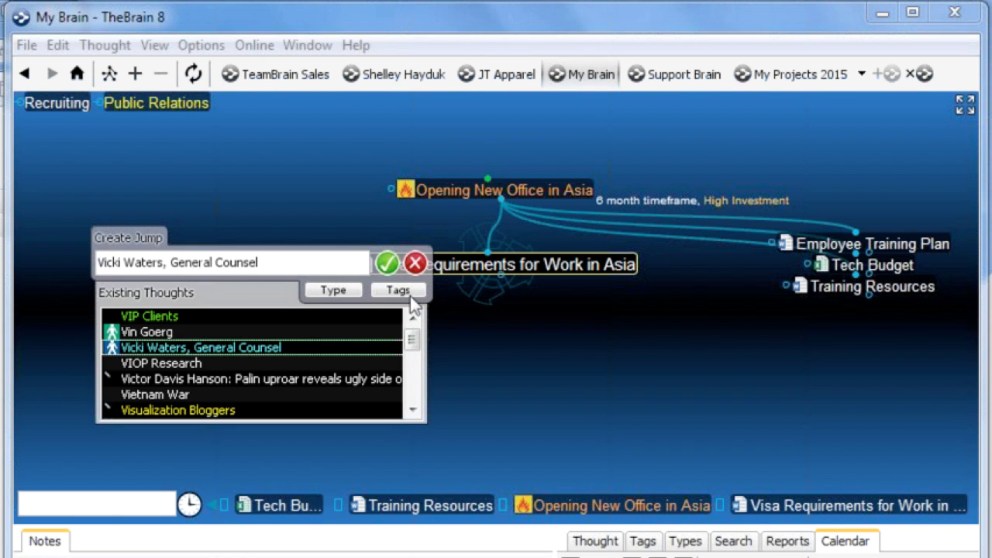
left_click(385, 265)
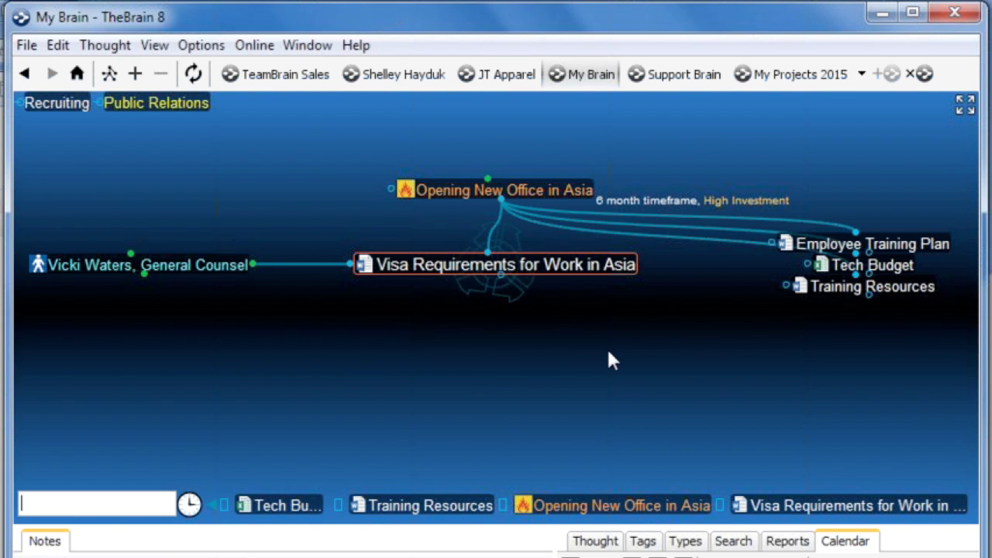
- Navigate from Opening New Office in Asia through Visa Requirements for Work in Asia to the linked General Counsel thought
left_click(564, 191)
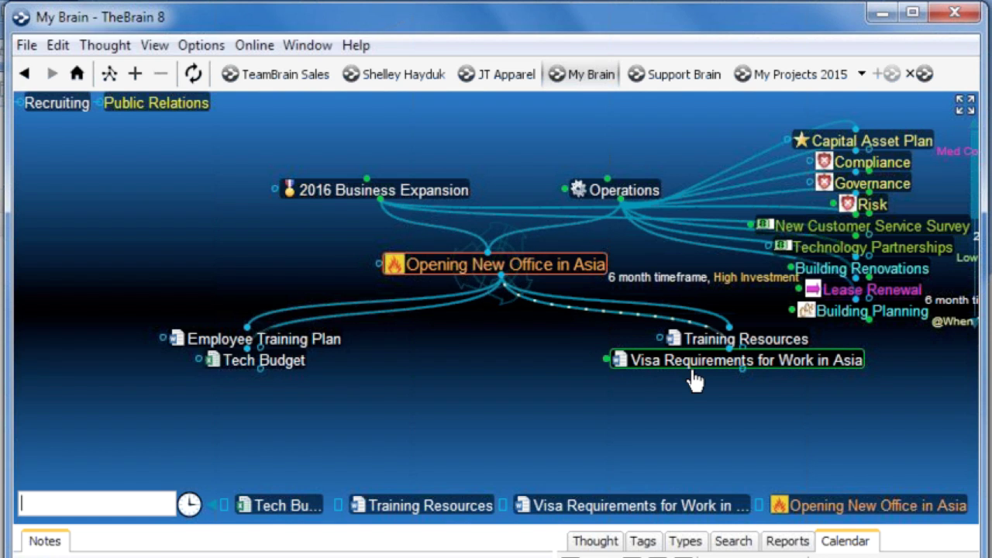
left_click(693, 361)
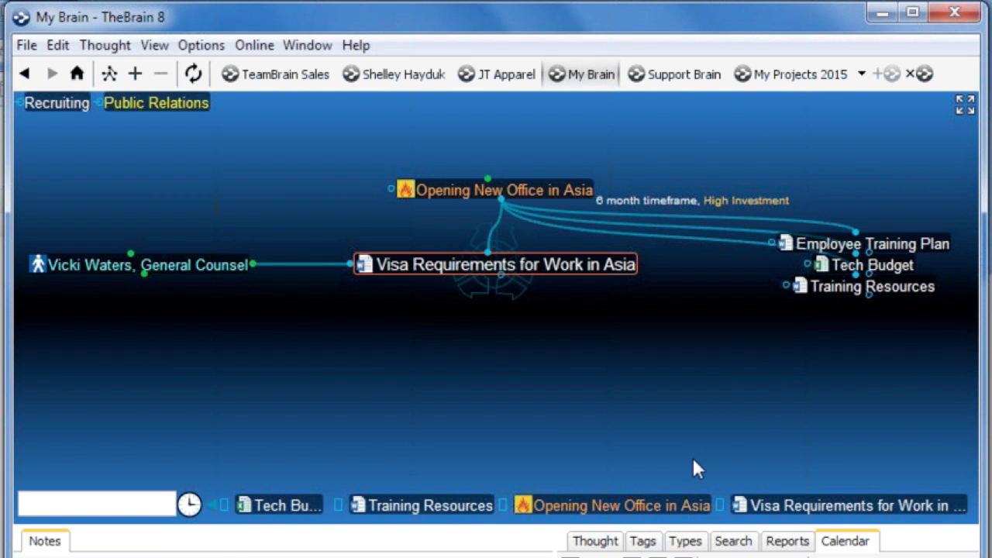
left_click(207, 267)
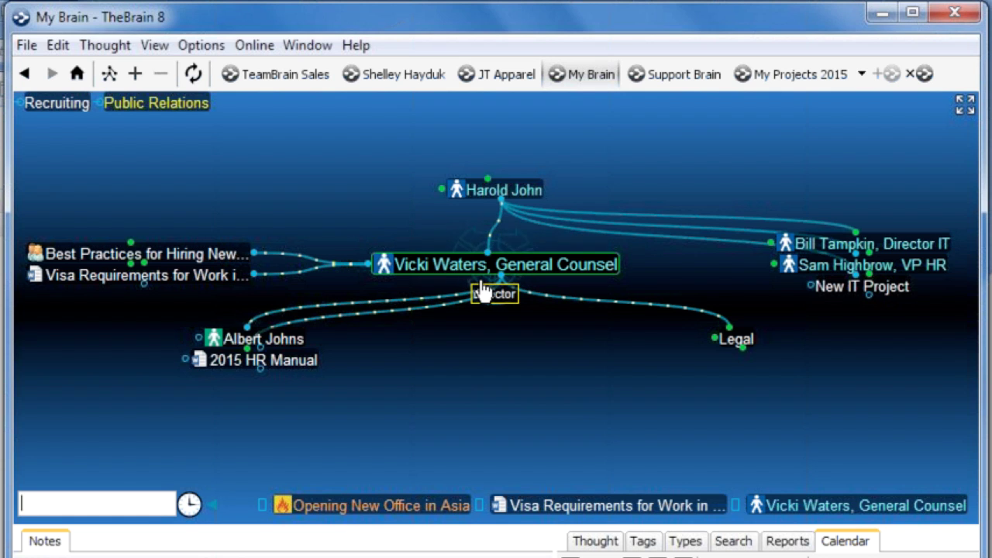
- Return to Opening New Office in Asia and create a child thought named Relocation Plan to Hong Kong
left_click(108, 276)
left_click(570, 193)
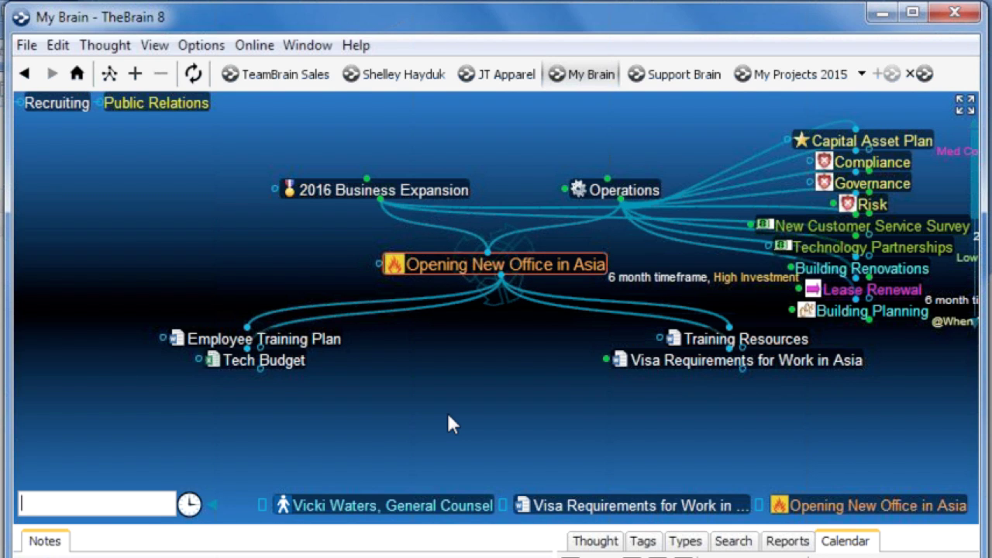
left_click_drag(502, 278, 500, 378)
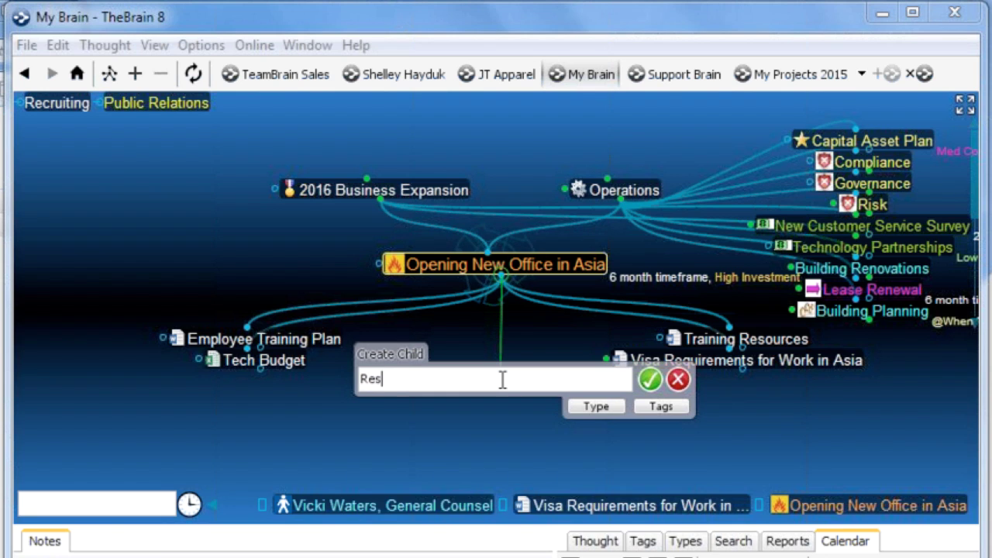
type("Relocation")
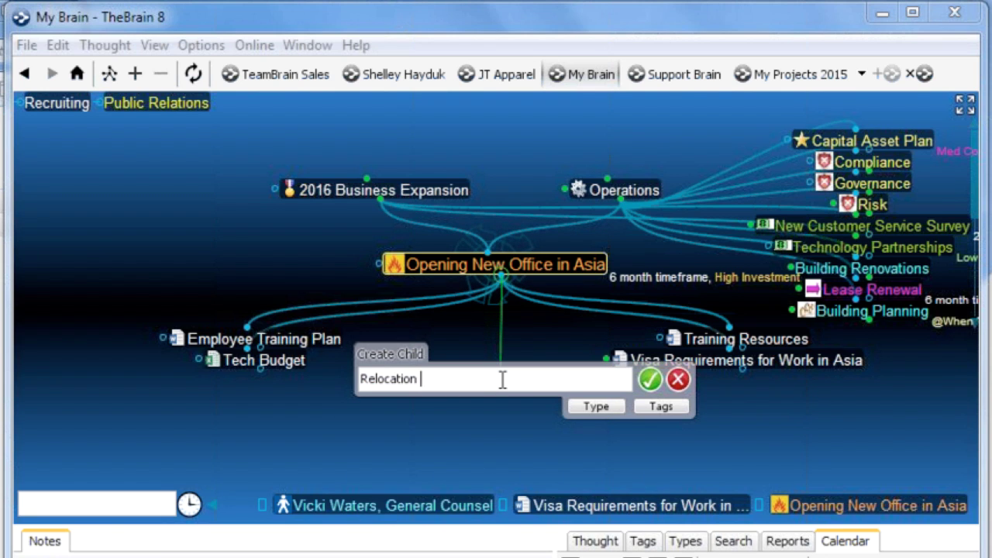
type(" Plan to Hong Kong")
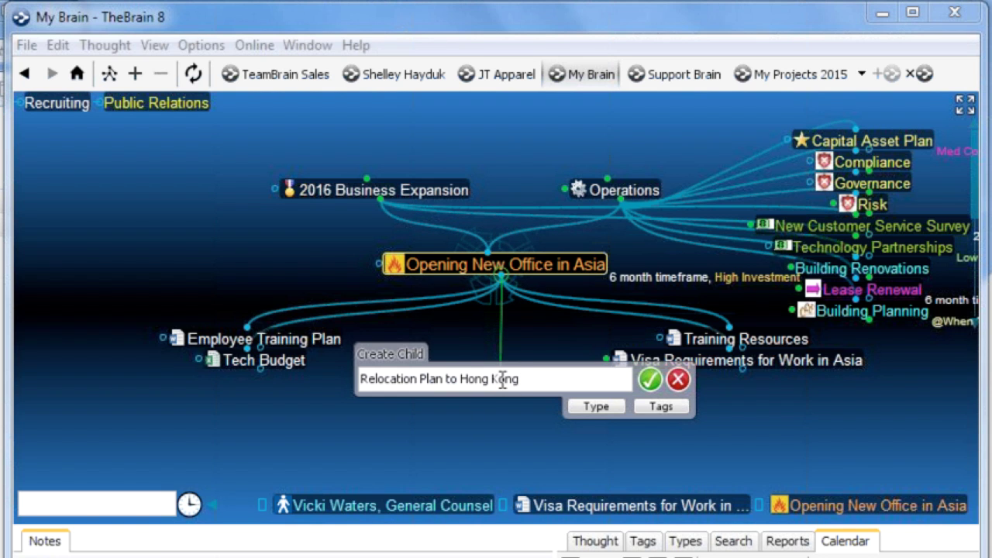
key("Return")
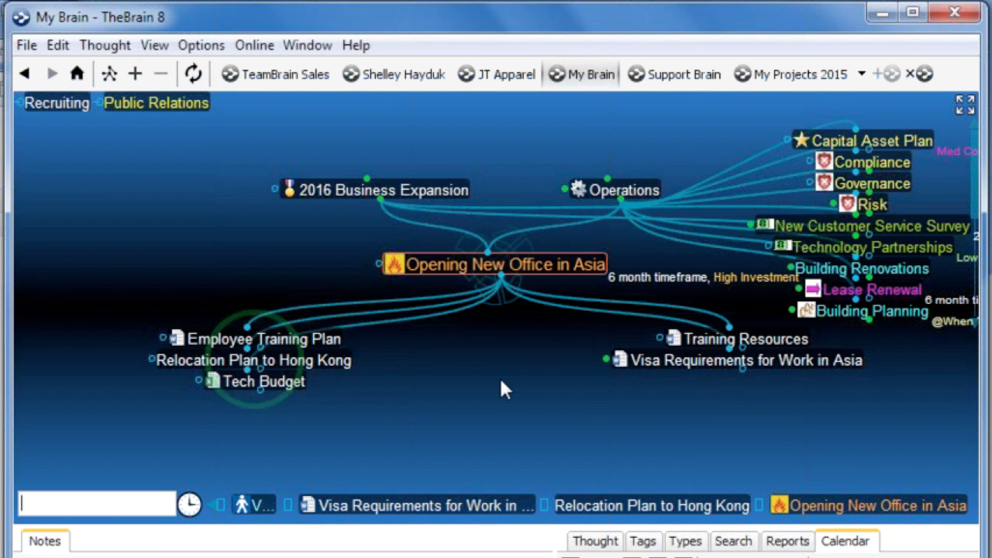
- Activate Relocation Plan to Hong Kong and attach a new Microsoft Word document to it
left_click(347, 371)
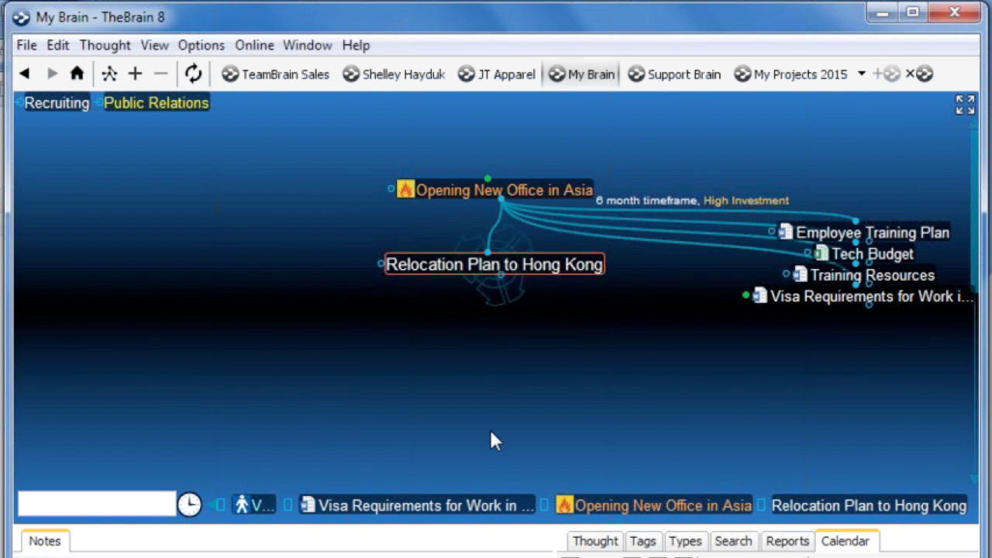
right_click(511, 272)
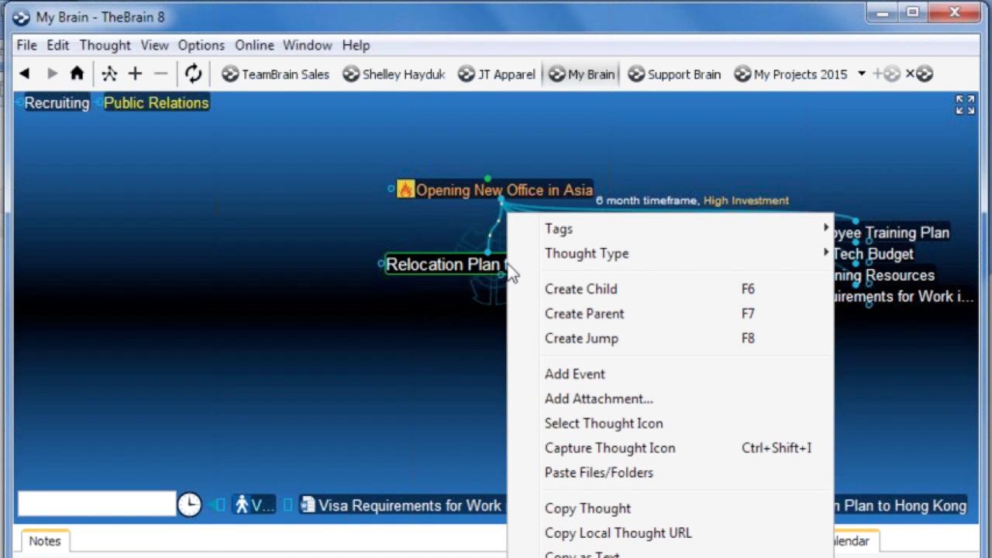
left_click(583, 409)
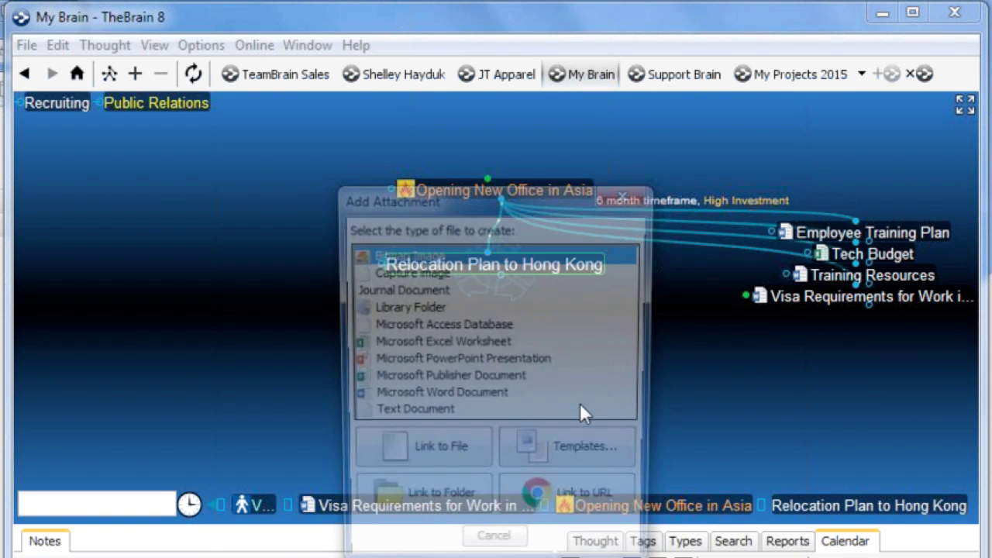
double_click(443, 401)
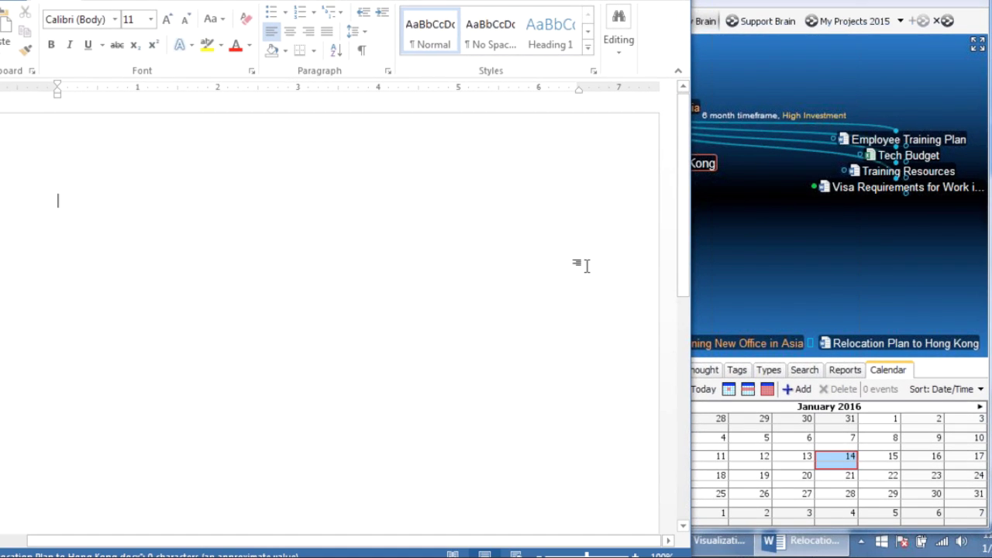
- Write "Relocation Costs...." in the new Word document, save it and close it
type("Relocation")
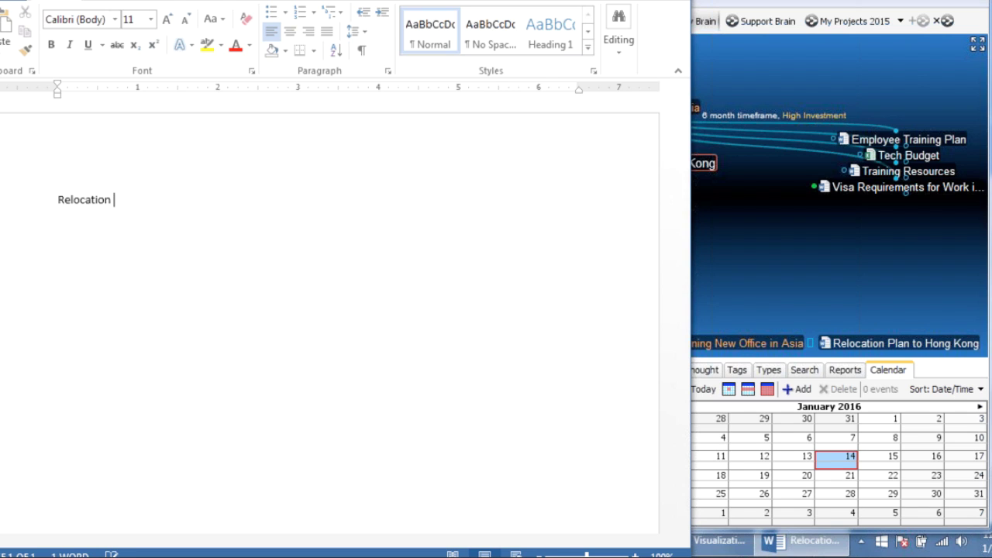
type(" Costs....")
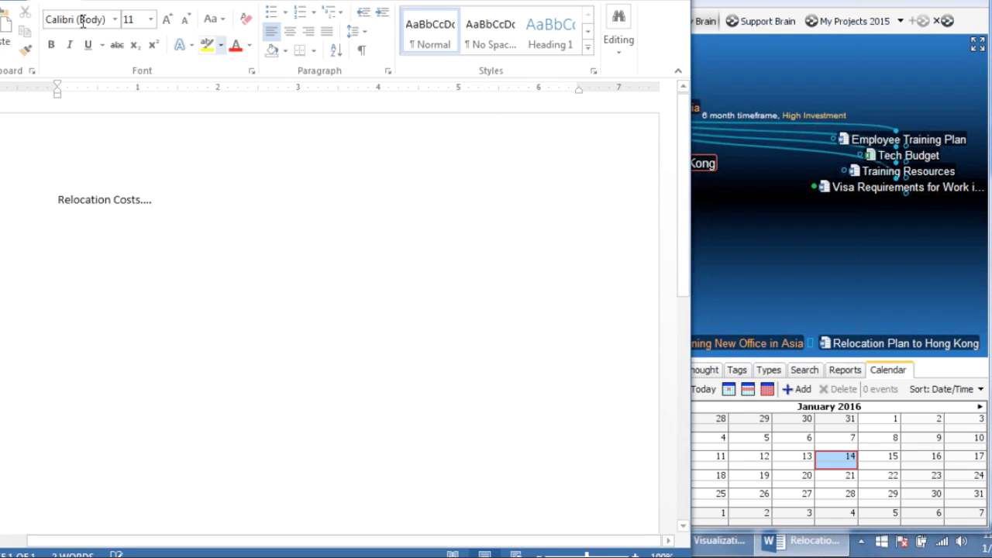
left_click(5, 6)
left_click(21, 142)
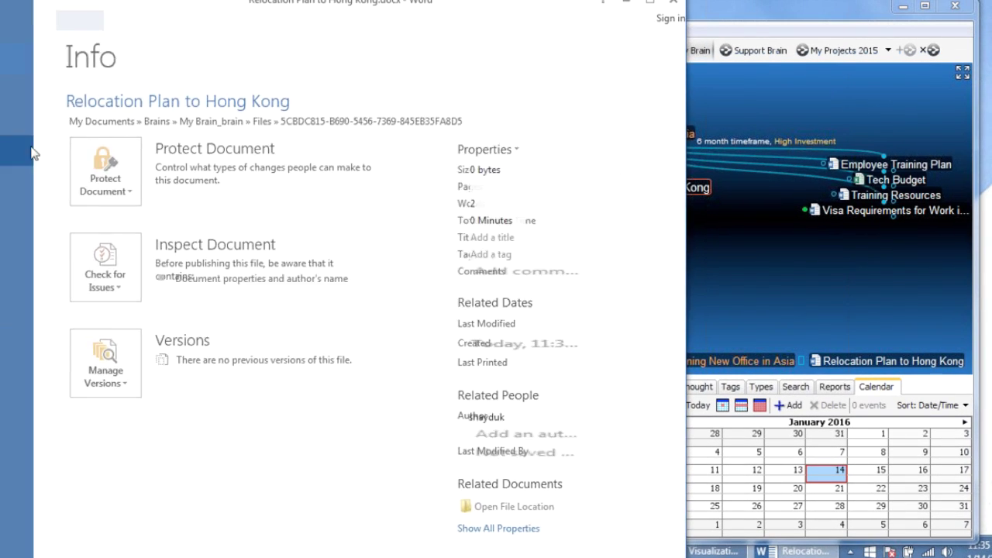
left_click(673, 4)
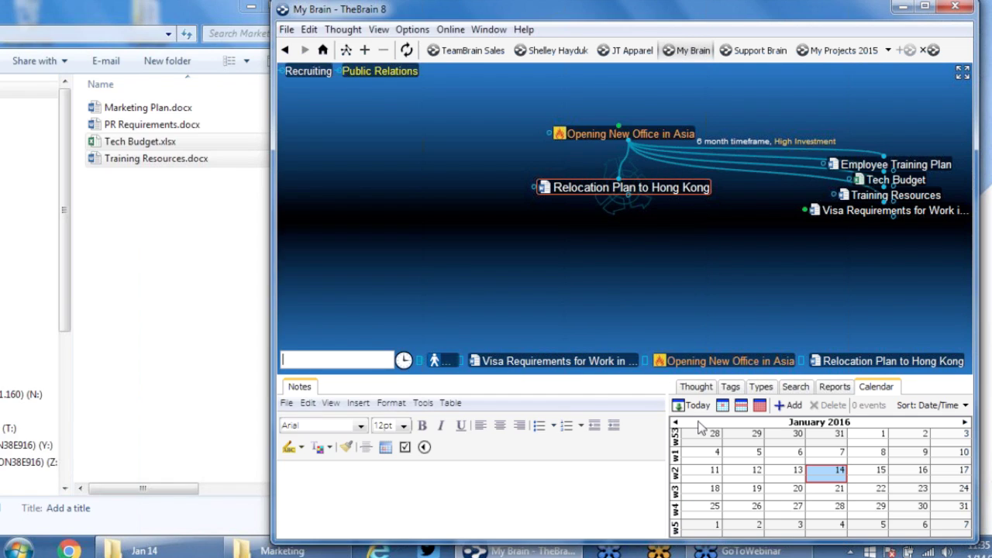
- Show the Relocation Plan to Hong Kong thought's attachments in a wider area and reopen its Word document
left_click(700, 386)
left_click_drag(660, 425, 578, 426)
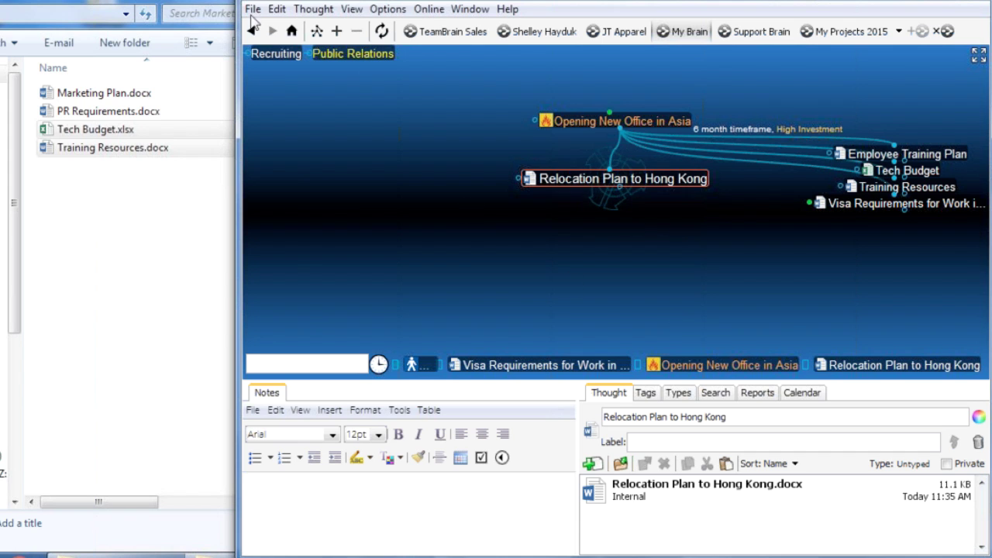
key("alt+Tab")
key("super+Down")
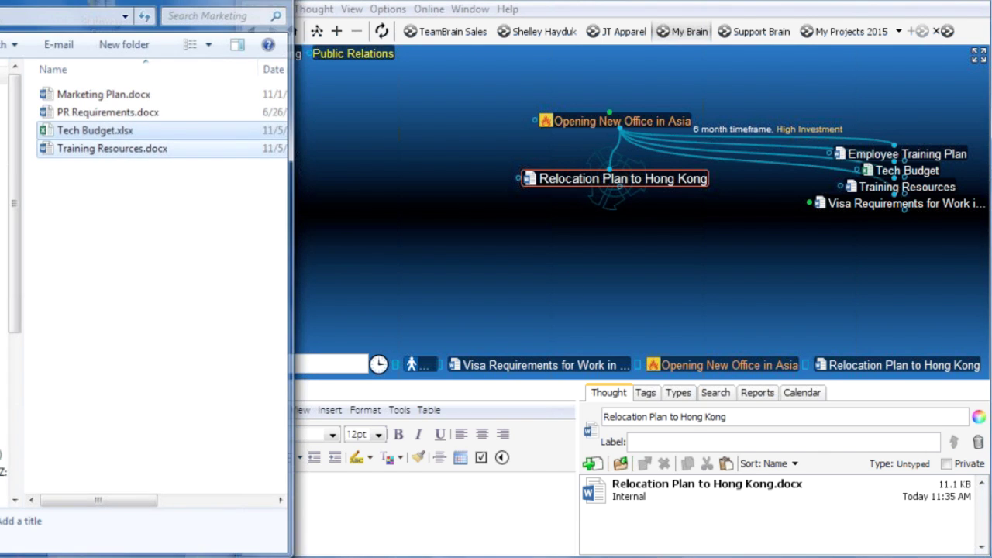
double_click(594, 491)
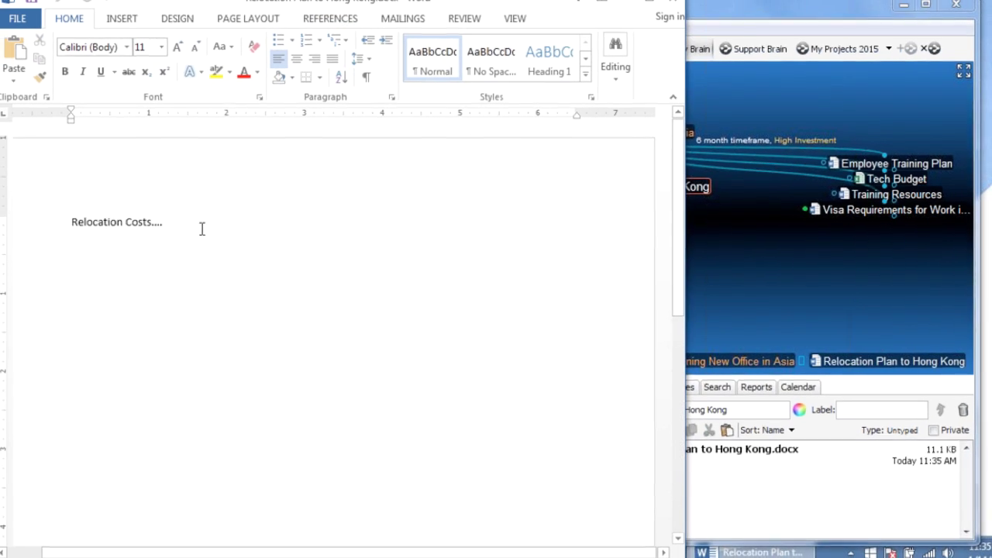
- Format the "Relocation Costs...." text at font size 18 in red
left_click_drag(202, 230, 64, 220)
left_click(165, 48)
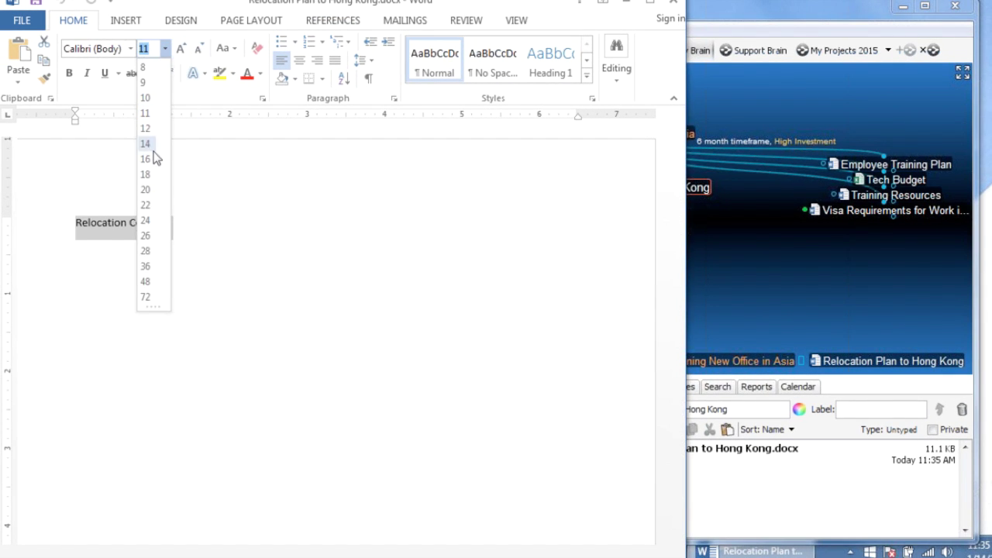
left_click(150, 175)
left_click(247, 73)
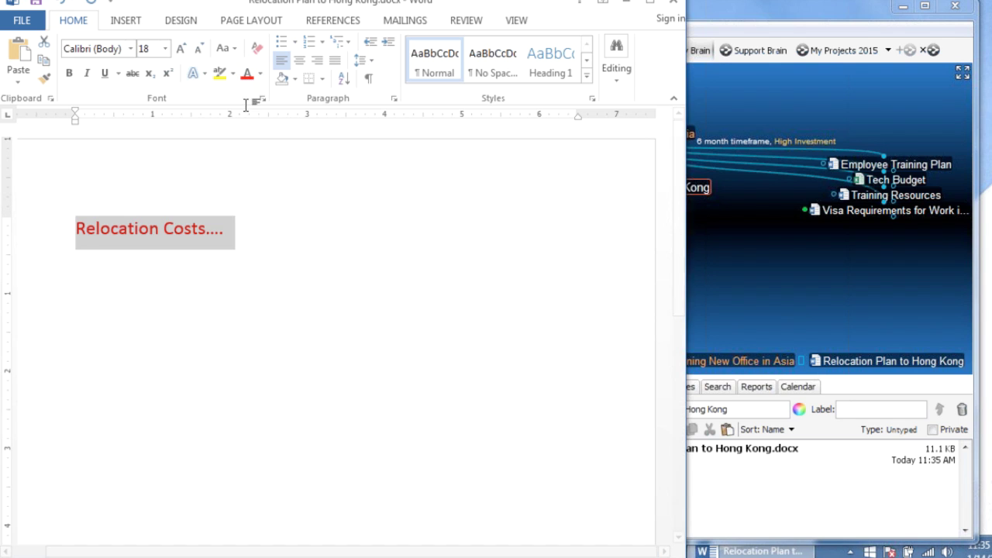
left_click(294, 254)
- Save the document as Relocation Plan to Hong Kong 2.docx in the thought's current file folder, and close Word
left_click(22, 20)
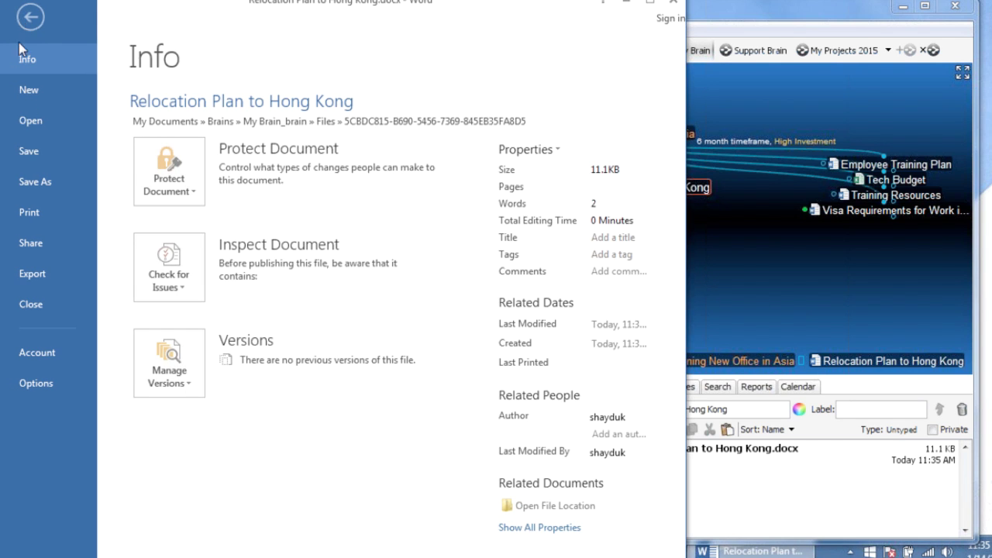
left_click(32, 183)
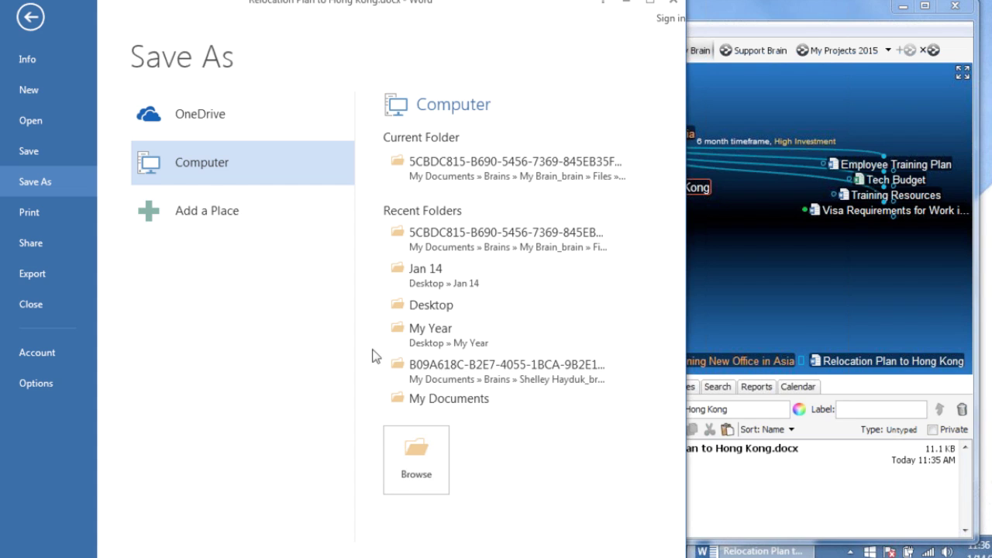
left_click(488, 176)
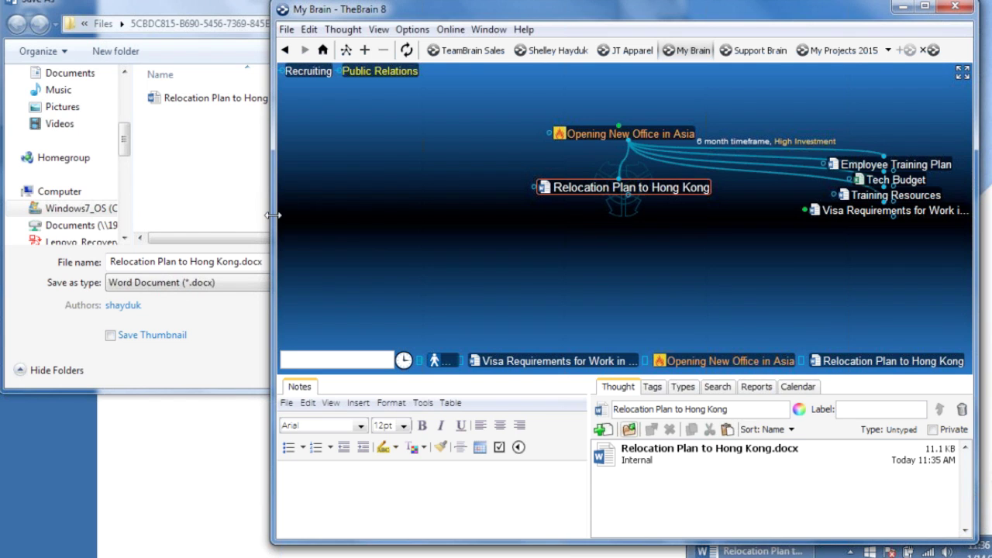
left_click_drag(280, 215, 481, 215)
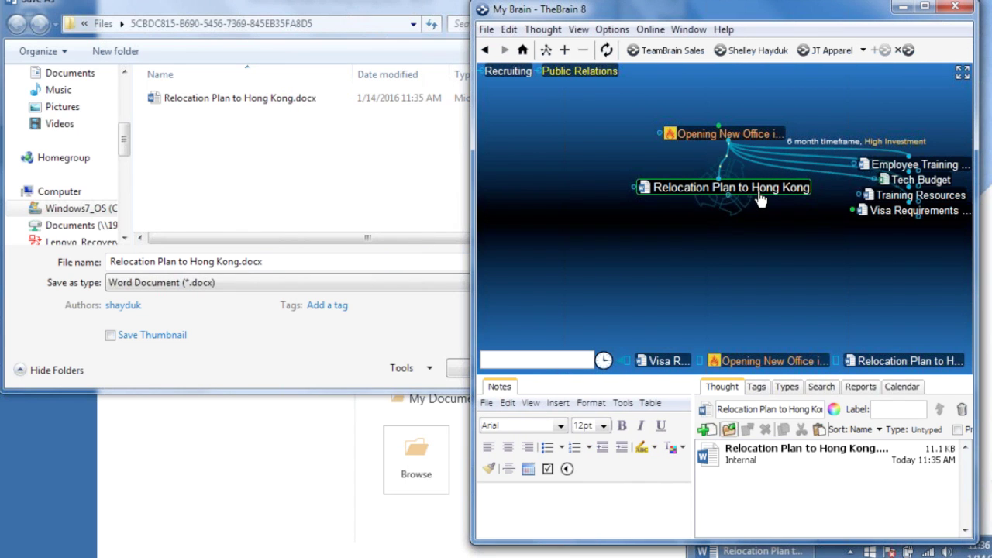
left_click(355, 265)
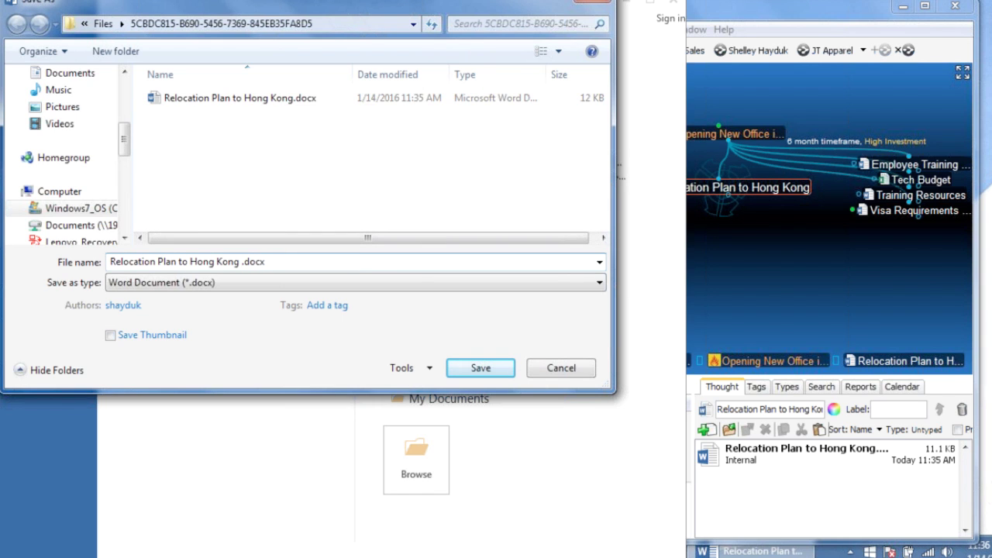
type("2")
left_click(481, 370)
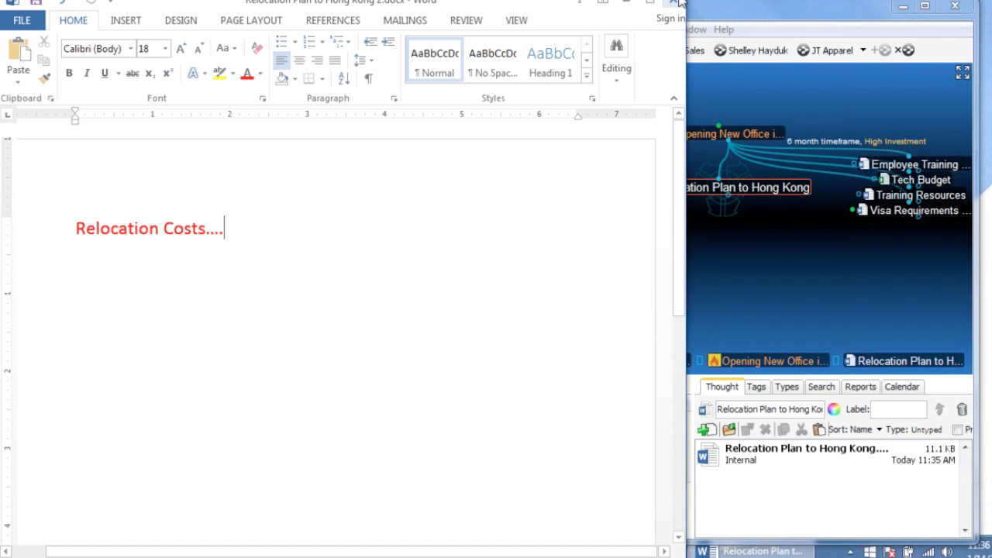
left_click(673, 4)
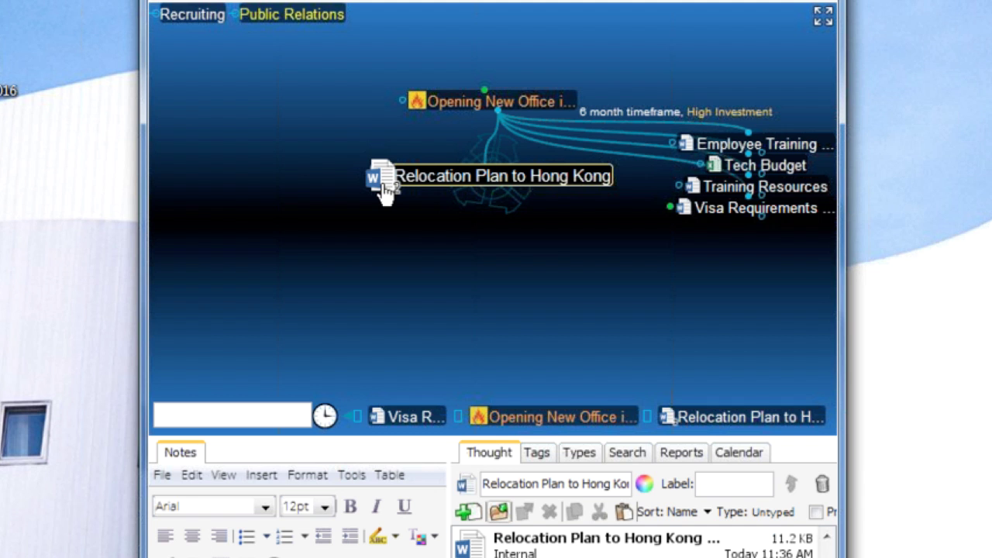
- Activate Opening New Office in Asia, run a web search on it, and place the browser window beside the map
left_click(492, 99)
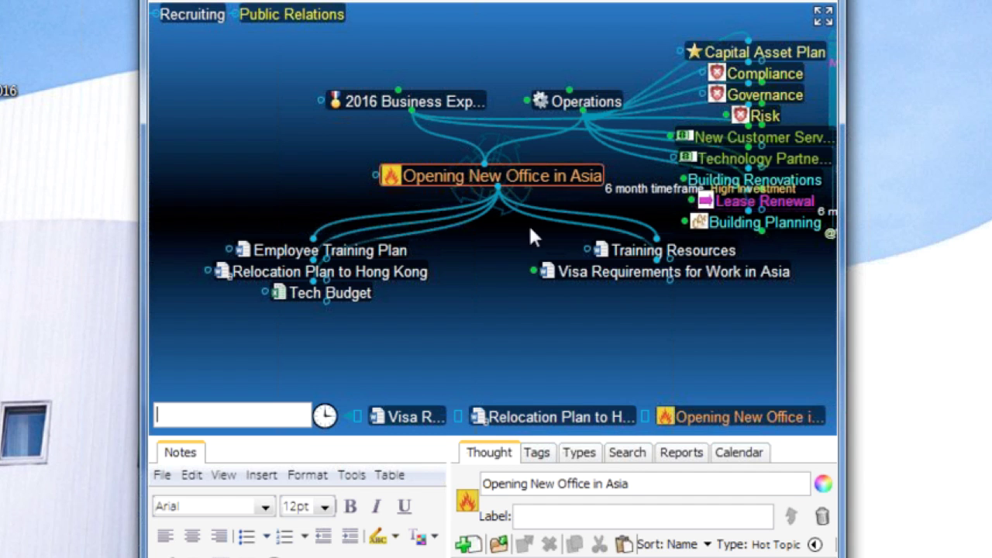
left_click(333, 2)
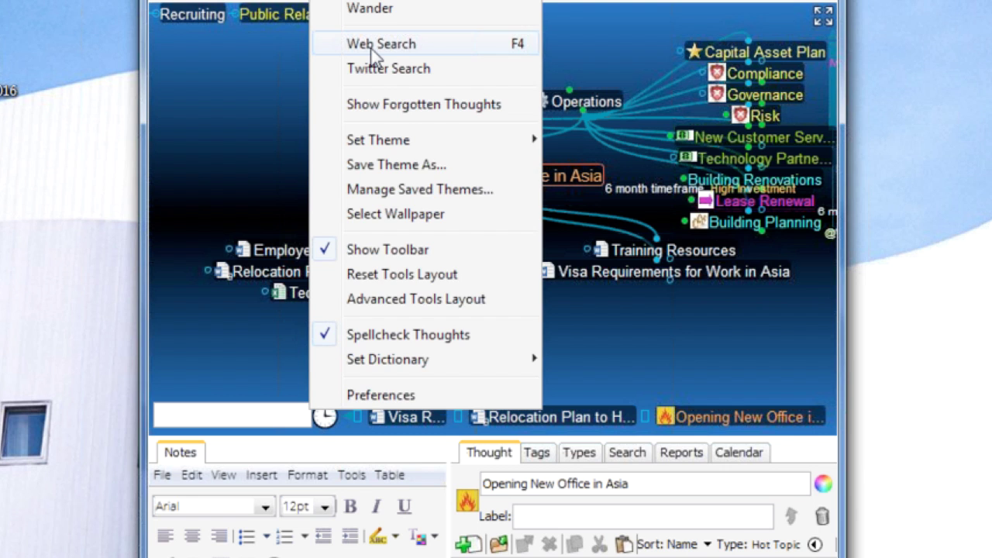
left_click(372, 46)
left_click(524, 339)
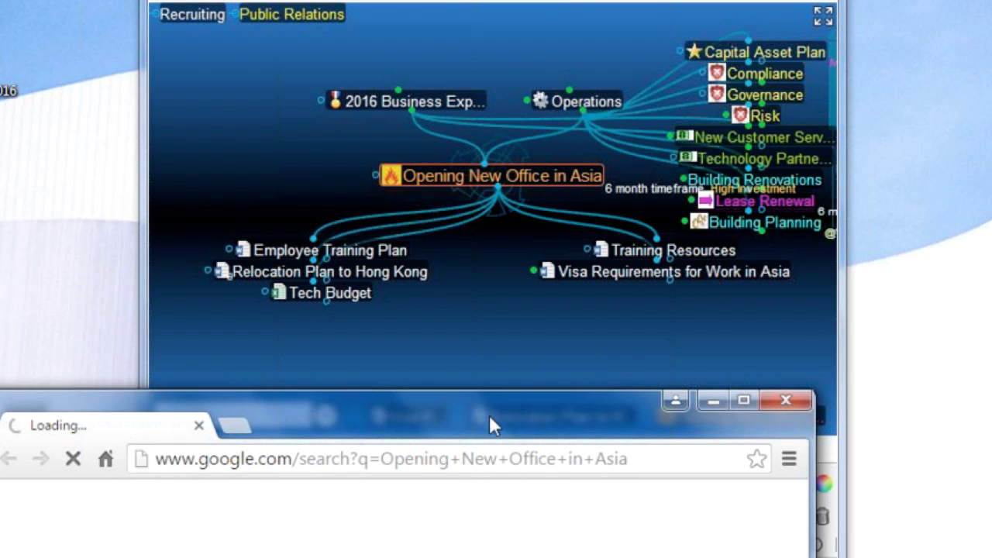
left_click_drag(489, 415, 69, 12)
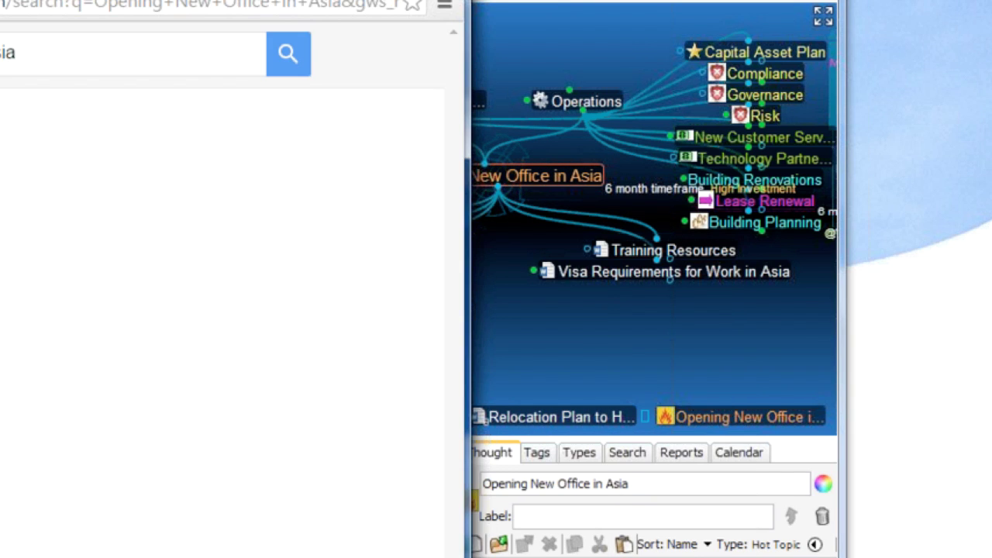
key("alt+Tab")
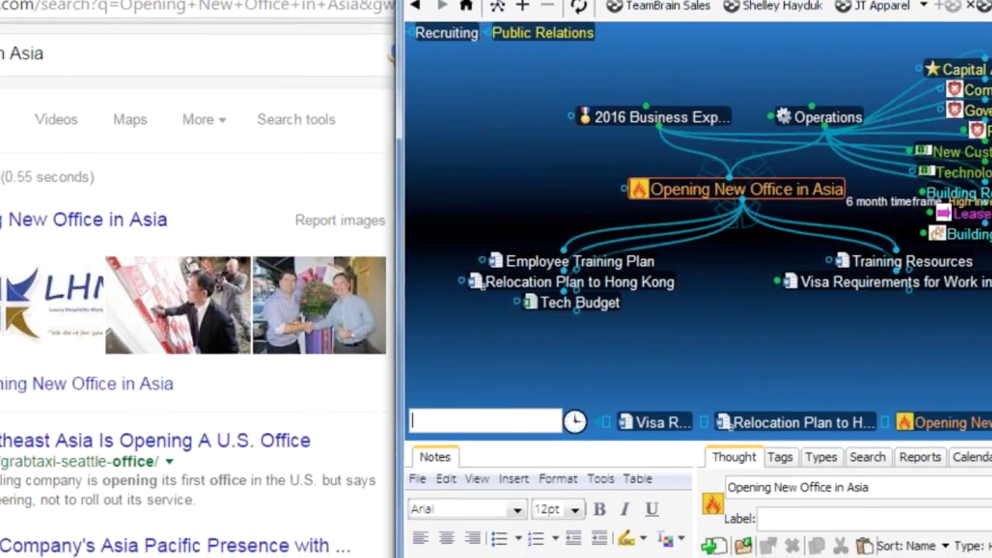
left_click(337, 449)
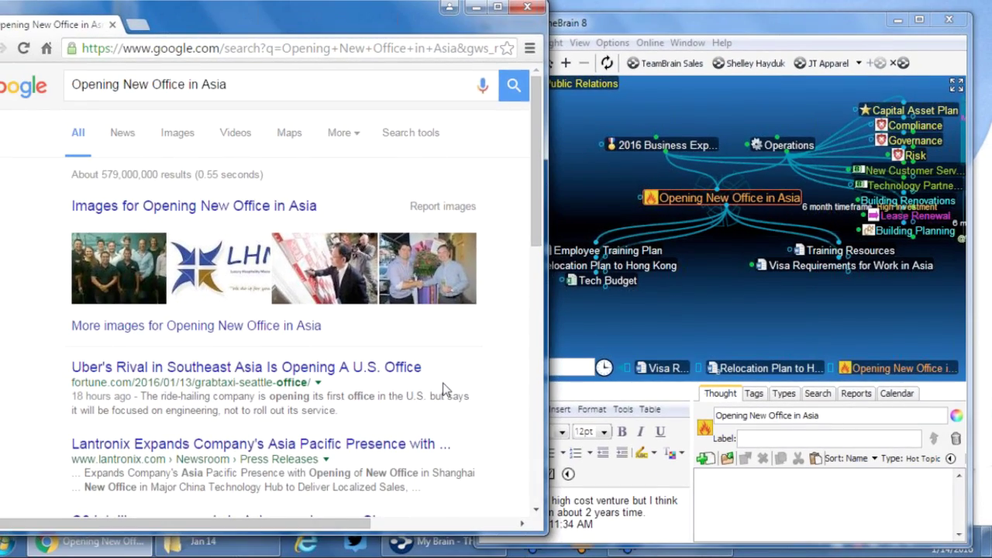
- Look through the web search results for articles related to opening a new office in Asia
scroll(443, 383, "down", 1)
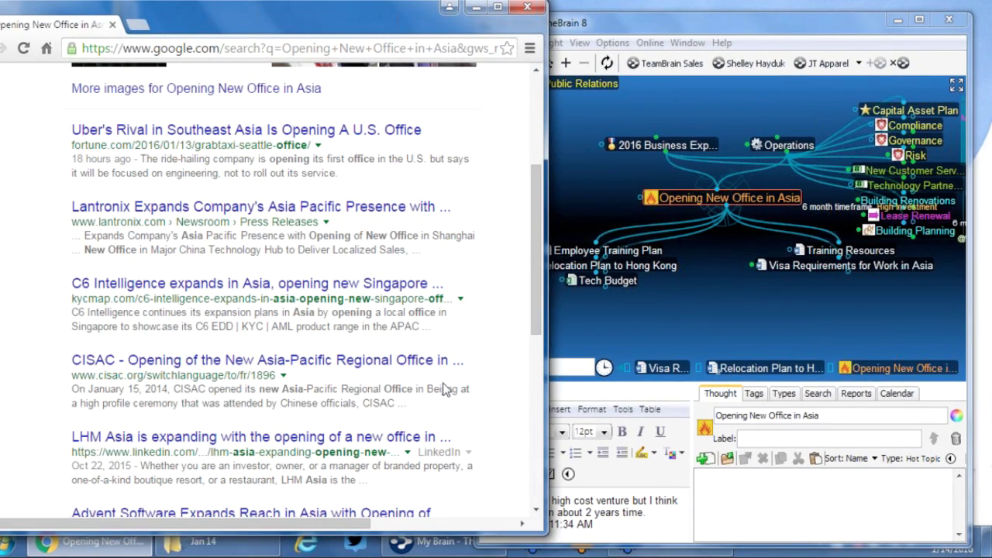
scroll(446, 389, "down", 1)
scroll(446, 383, "down", 1)
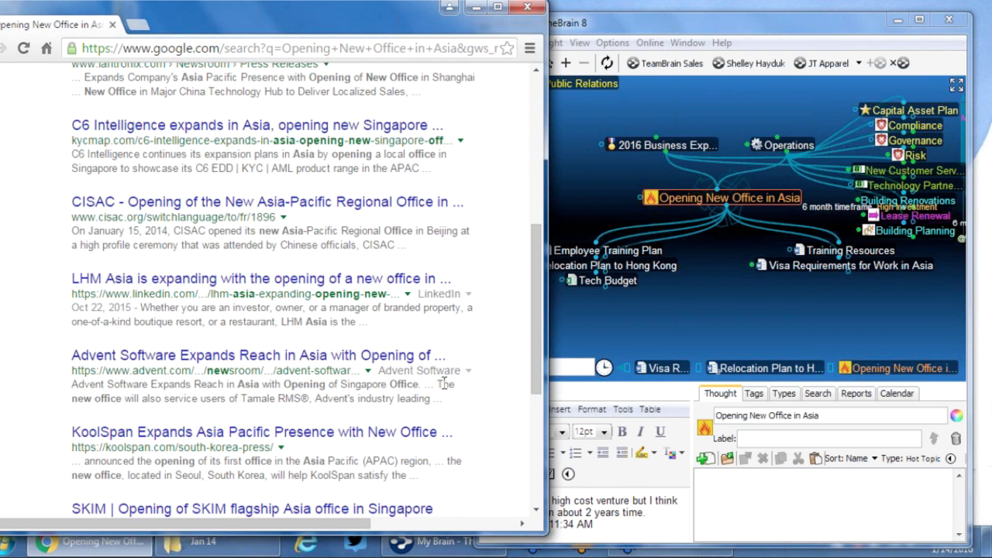
scroll(445, 386, "up", 5)
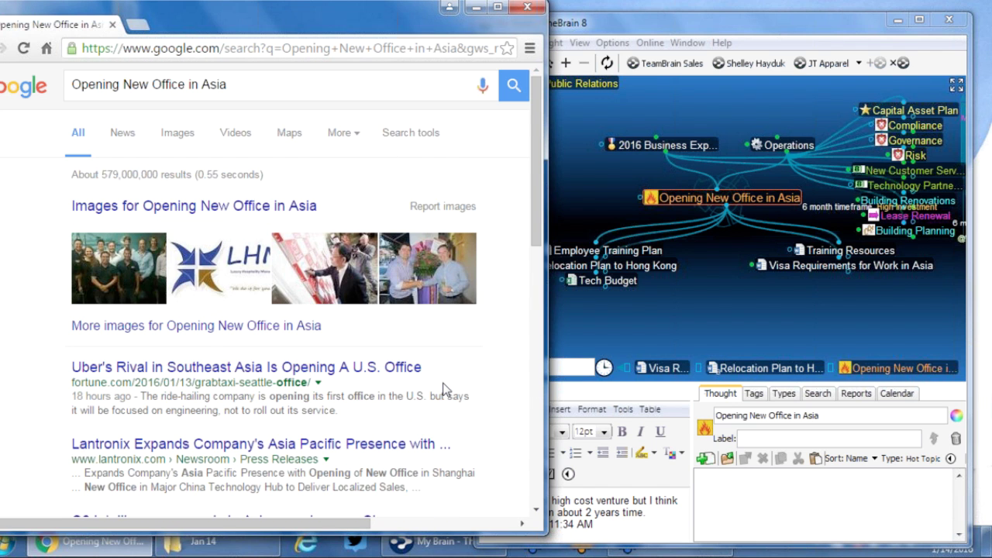
scroll(445, 389, "down", 3)
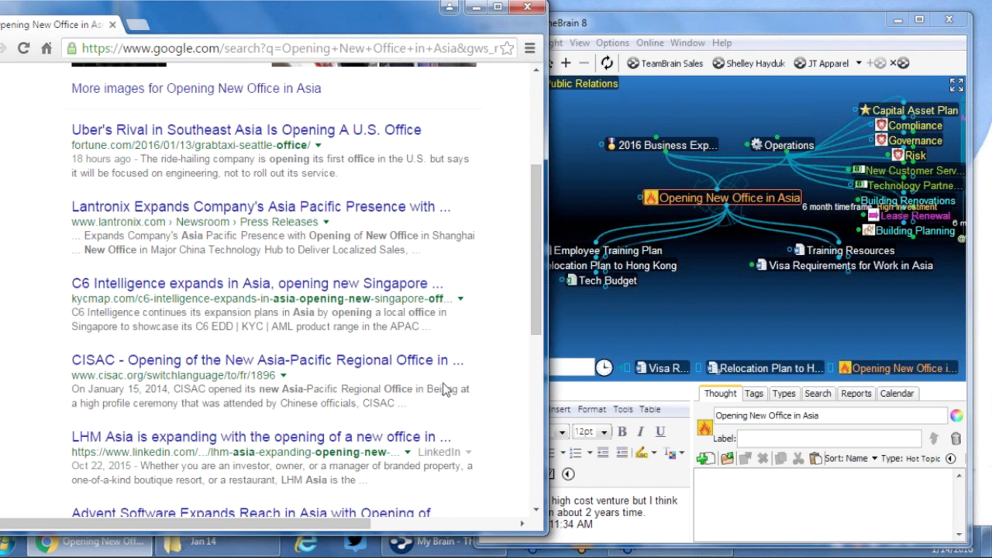
- Check the second page of search results, and rerun the web search as "hot to Open New Office in Asia"
scroll(446, 389, "down", 5)
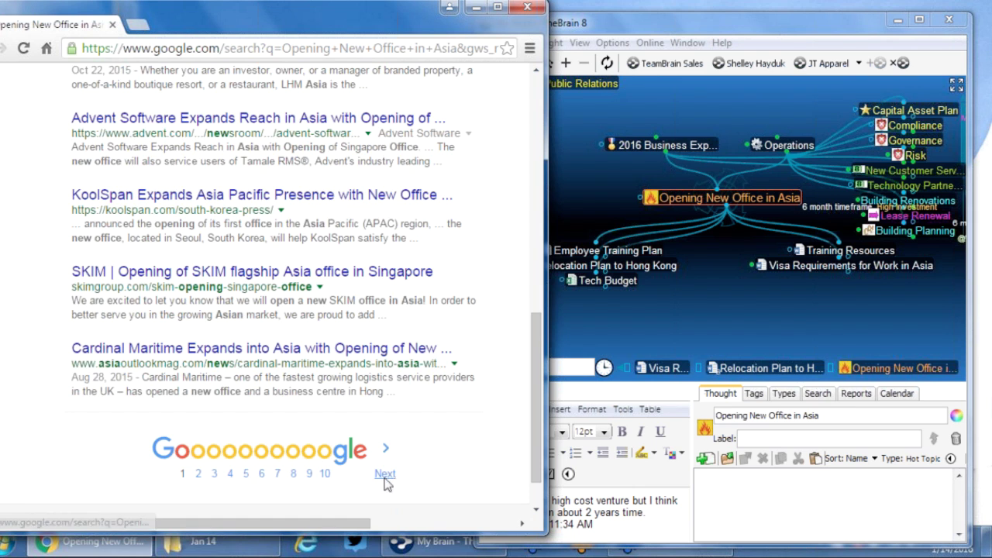
left_click(386, 475)
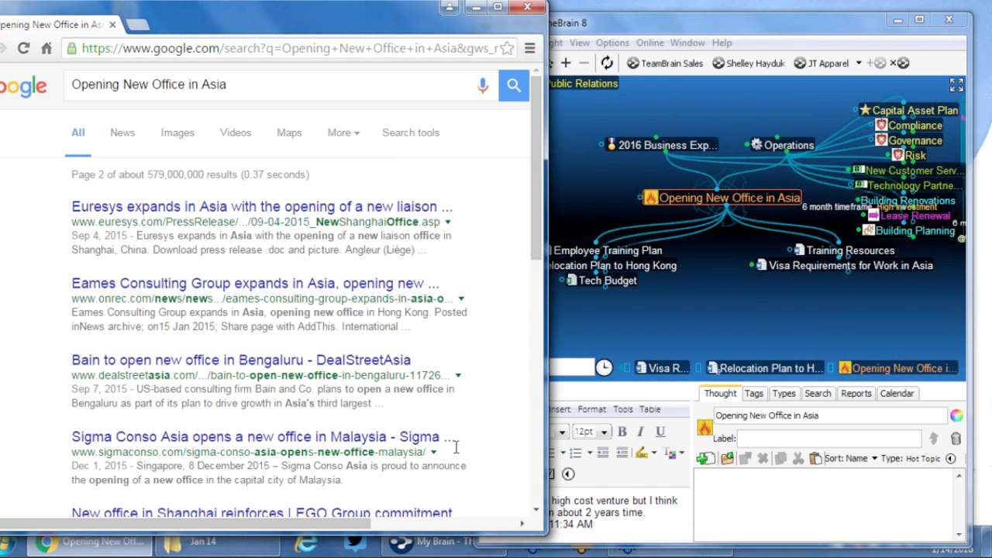
left_click(122, 85)
key("BackSpace")
key("BackSpace")
key("BackSpace")
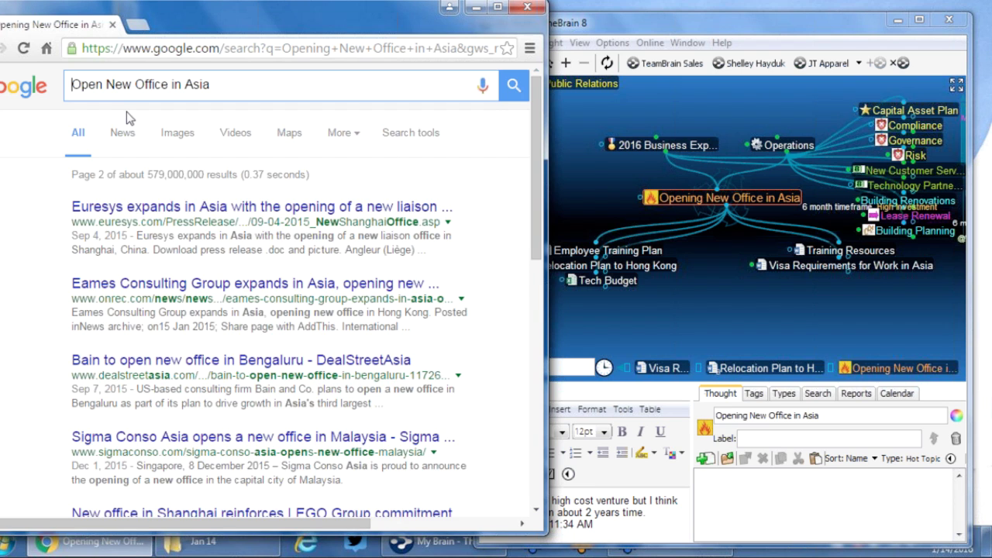
type("hot to")
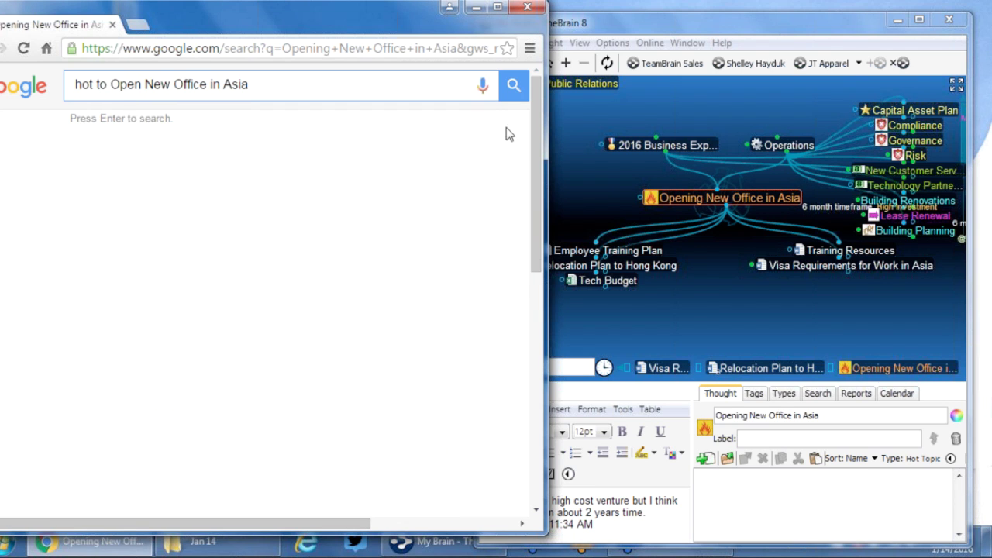
left_click(518, 88)
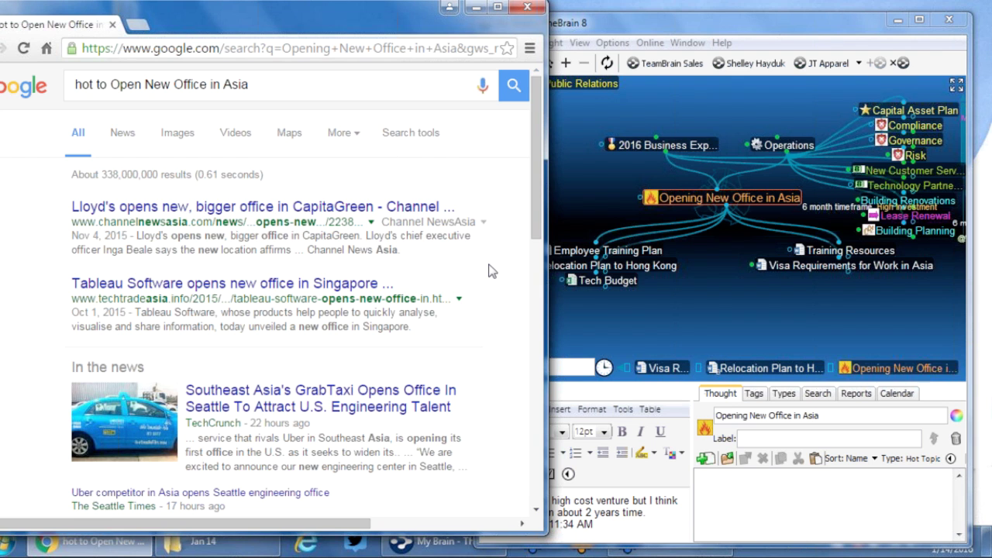
- Open the Seattle Times article about the Uber competitor and add its web page as a child of Opening New Office in Asia
scroll(489, 270, "down", 5)
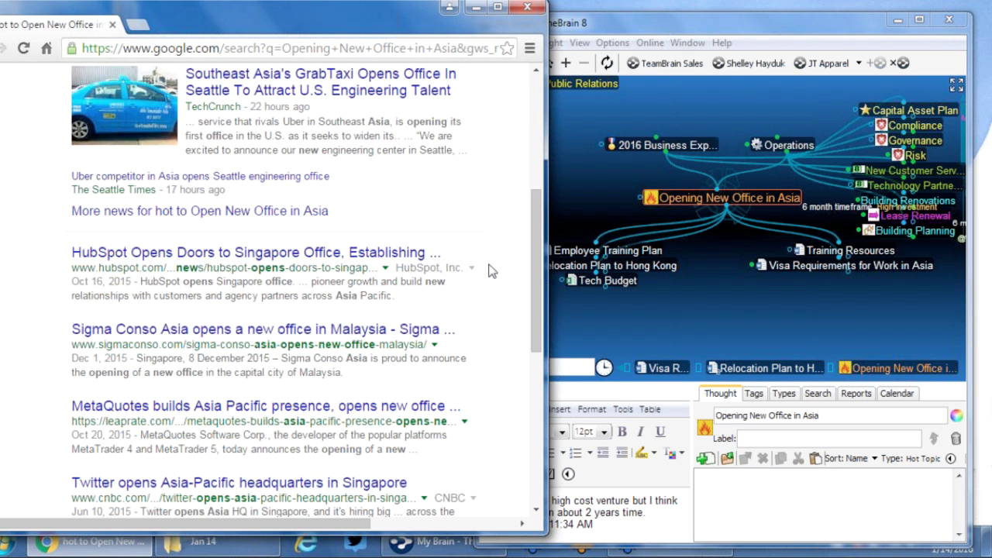
scroll(489, 270, "down", 2)
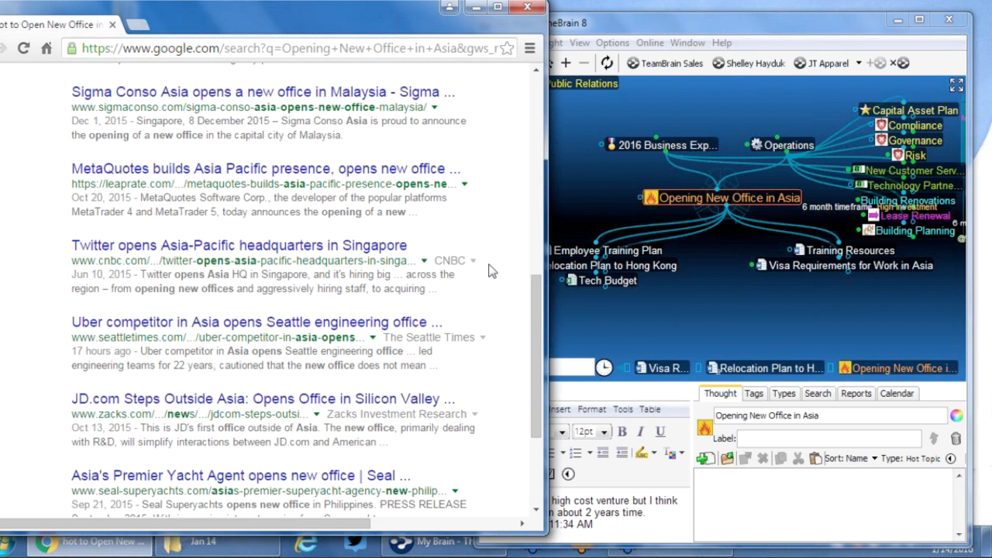
scroll(488, 271, "down", 2)
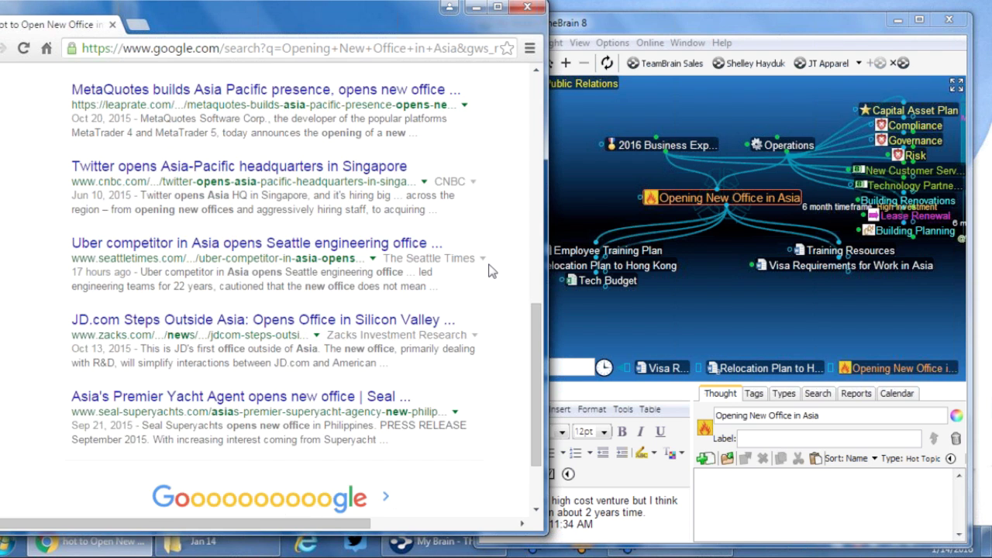
scroll(488, 271, "up", 1)
left_click(287, 244)
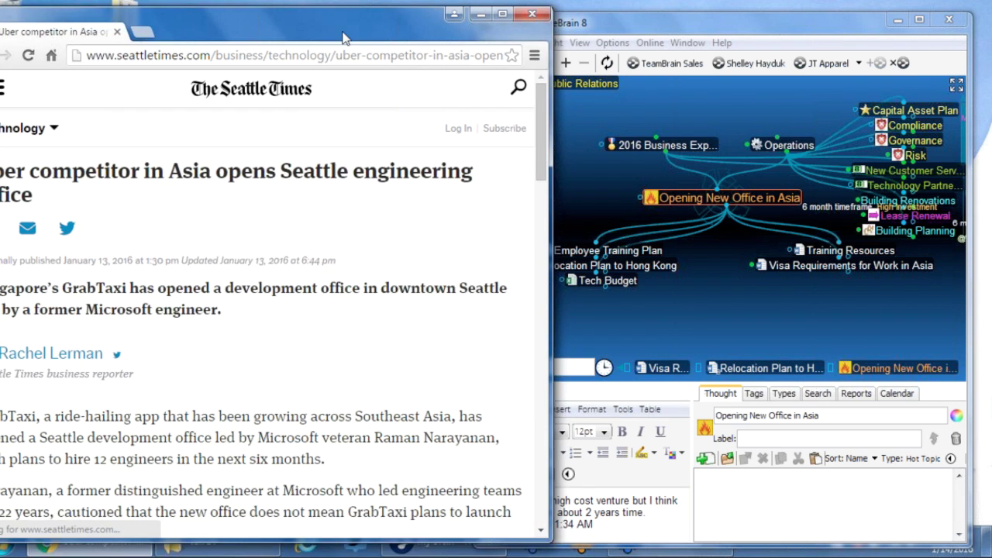
left_click_drag(336, 27, 471, 332)
left_click_drag(207, 353, 850, 329)
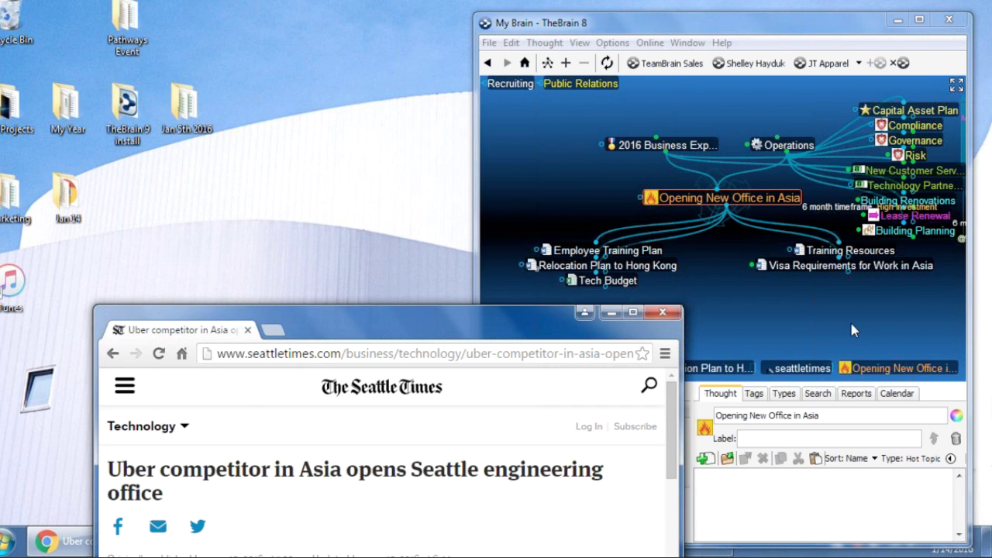
- Return to the search results and try to open the Sigma Conso Asia article about a new office in Malaysia
left_click_drag(519, 335, 437, 98)
left_click(30, 116)
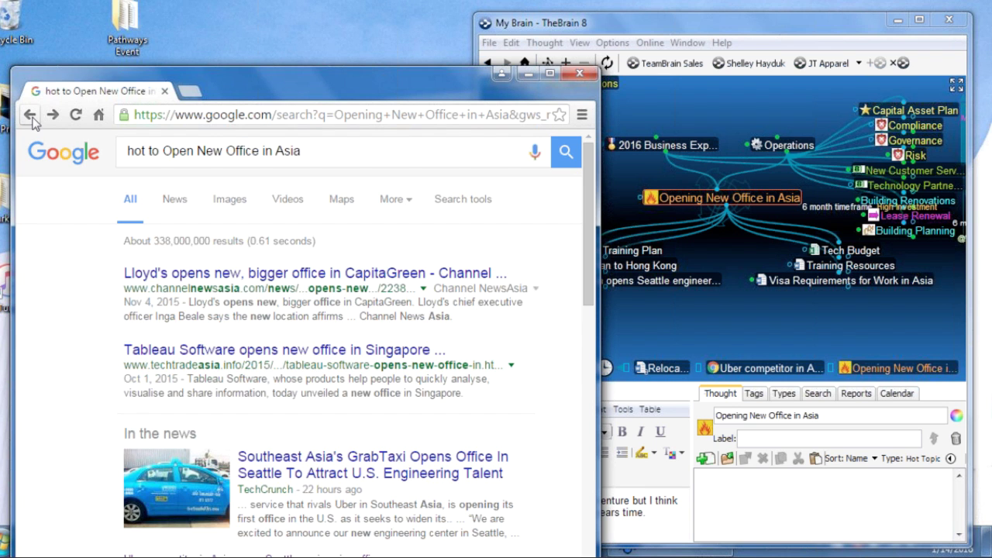
scroll(404, 403, "down", 4)
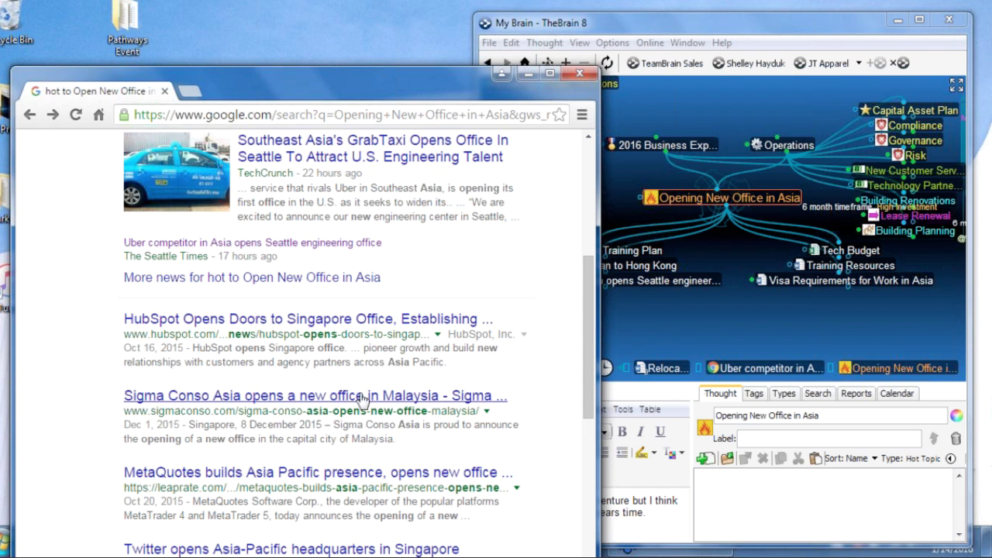
left_click(356, 397)
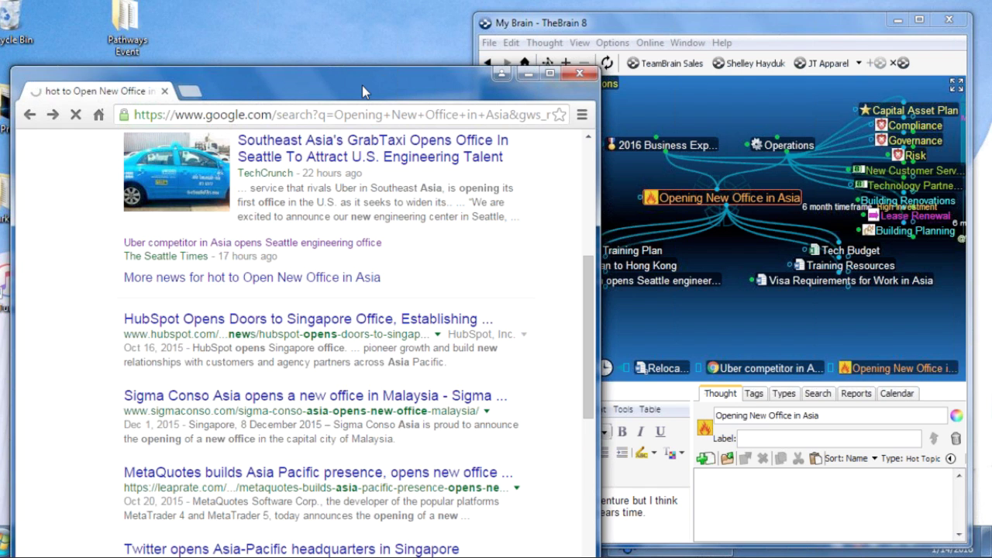
left_click_drag(363, 87, 363, 60)
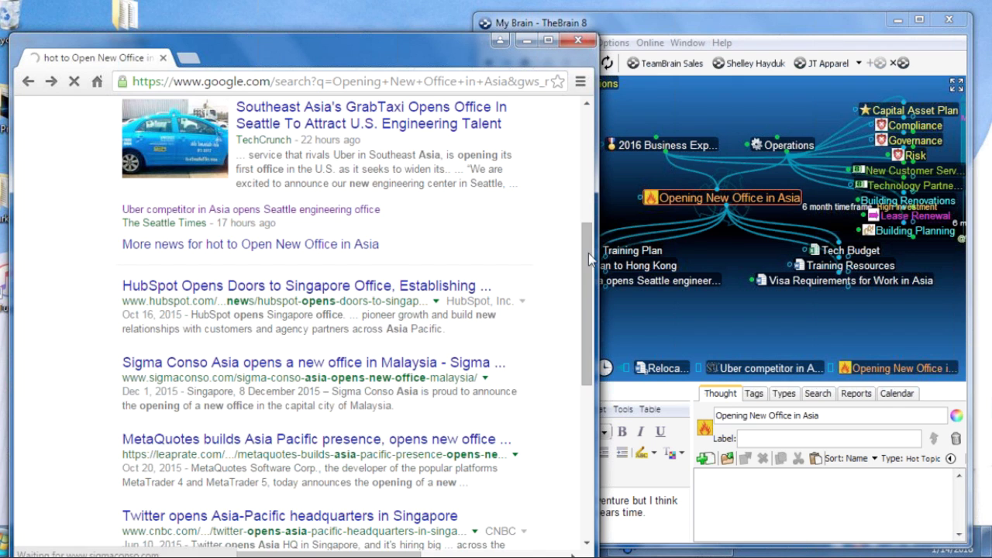
scroll(589, 249, "up", 2)
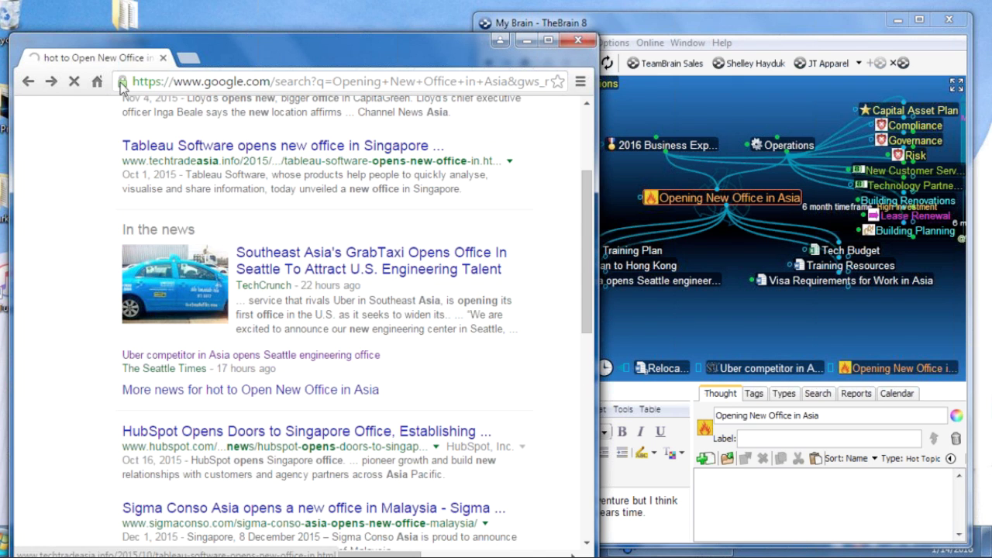
- Open the HubSpot article about its Singapore office and add its web page as a child of Opening New Office in Asia
left_click(277, 436)
scroll(430, 433, "down", 1)
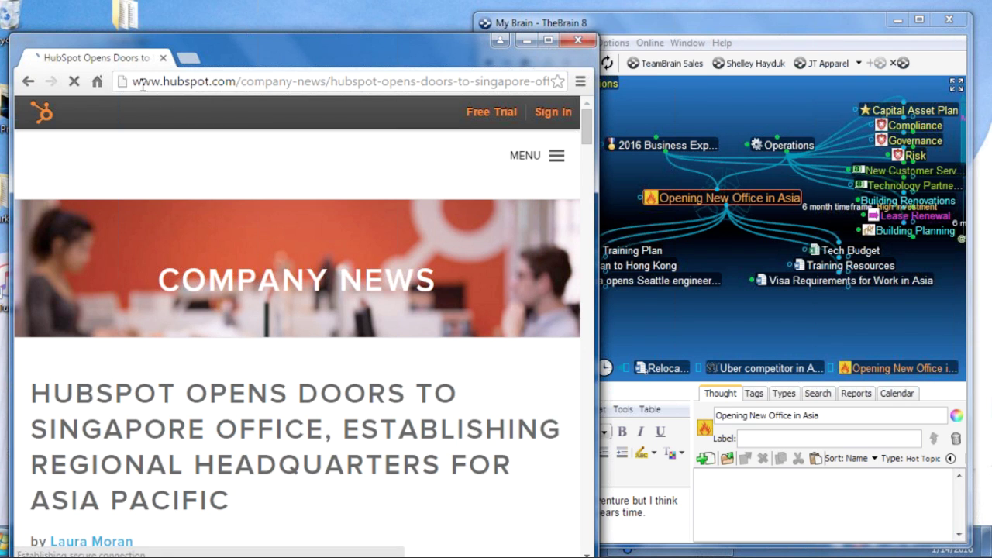
left_click_drag(123, 81, 779, 332)
- Bring the TheBrain window to the front, move it over the browser, and widen it
left_click(777, 328)
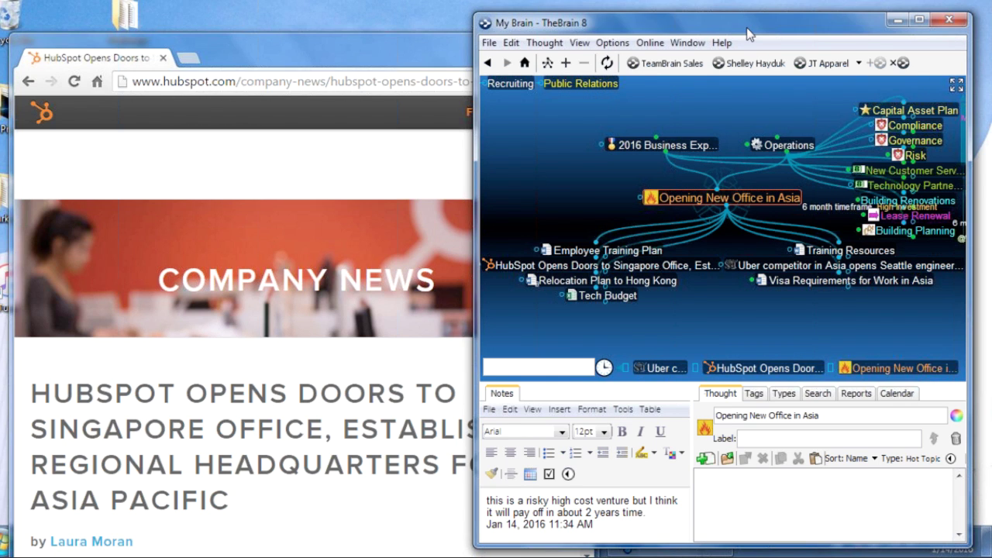
left_click_drag(749, 34, 501, 23)
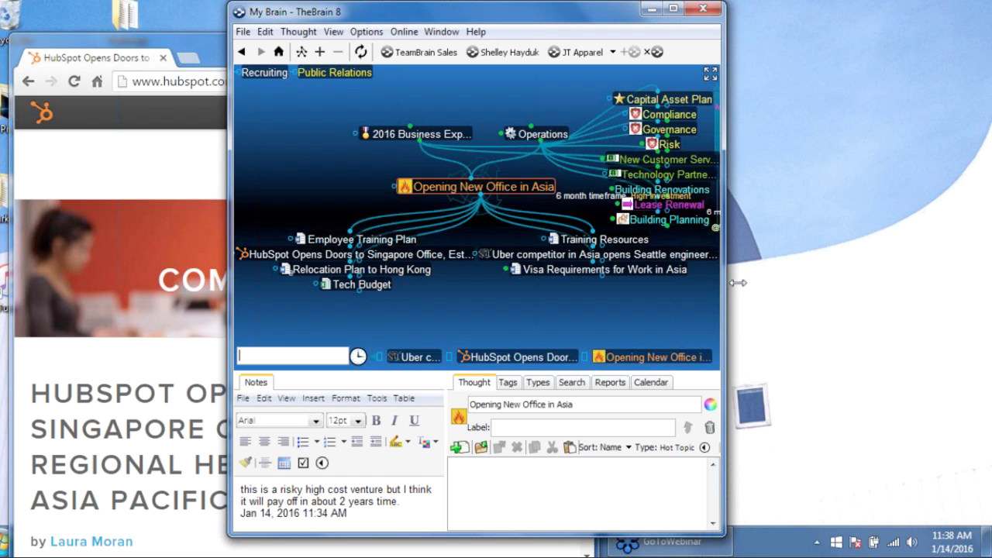
left_click_drag(725, 285, 817, 290)
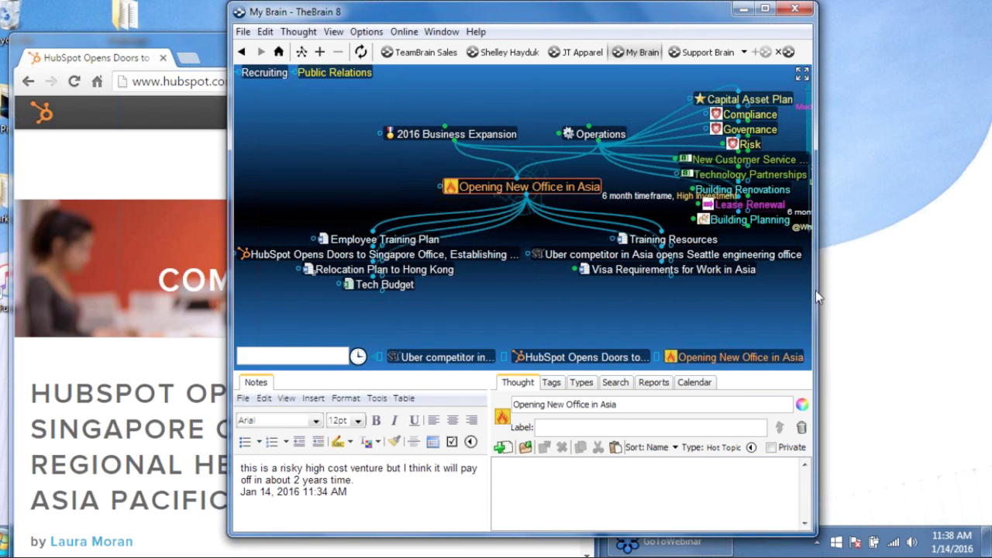
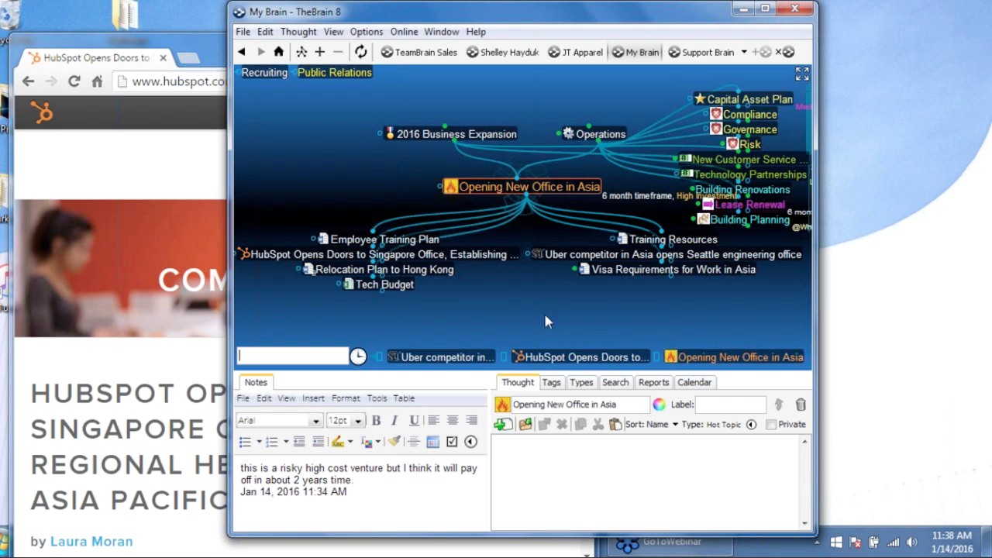
- Set the thought type of Opening New Office in Asia to Green Light Project
right_click(525, 191)
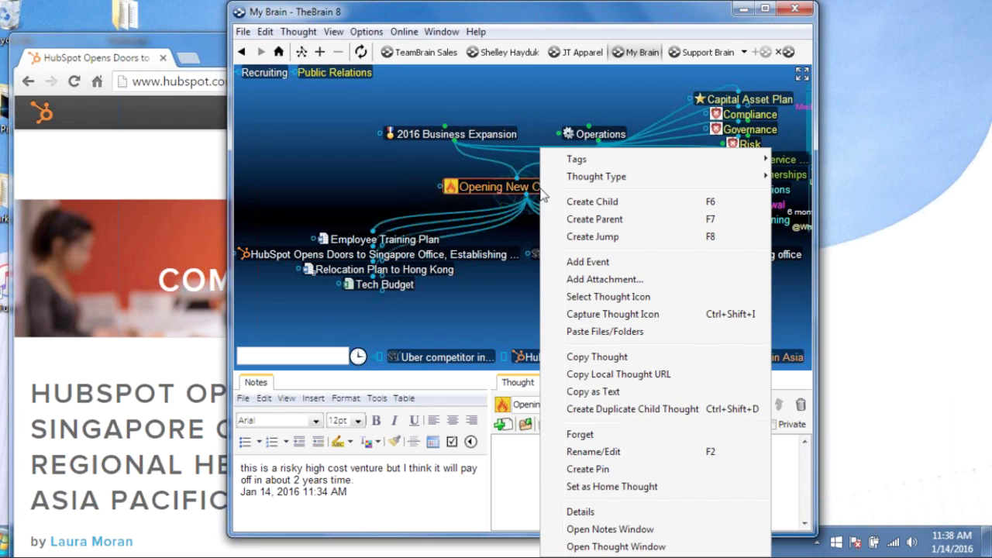
mouse_move(712, 190)
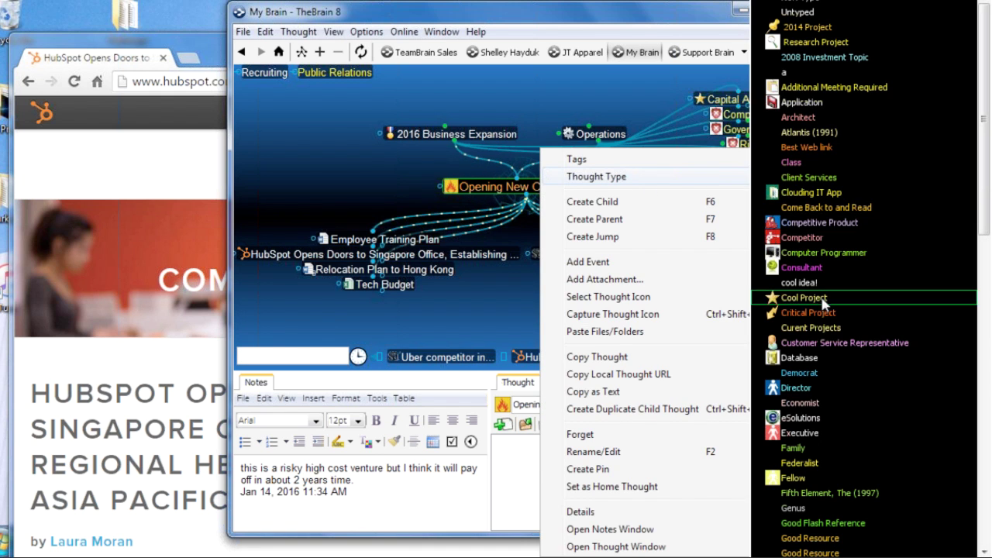
left_click_drag(989, 222, 989, 287)
left_click(855, 465)
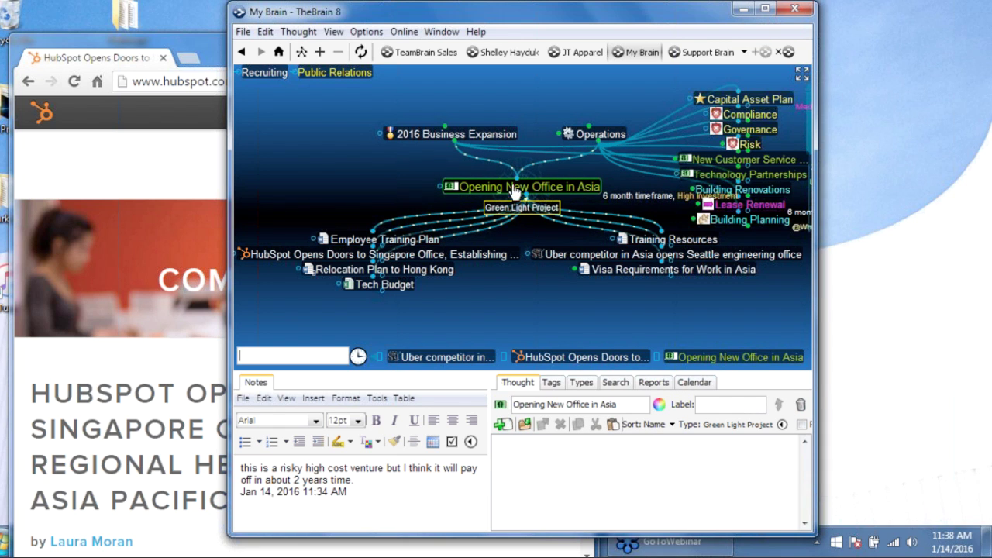
- Link the existing thought 2016 Goals and Resolutions as a parent of Opening New Office in Asia
left_click_drag(529, 114, 530, 113)
type("20")
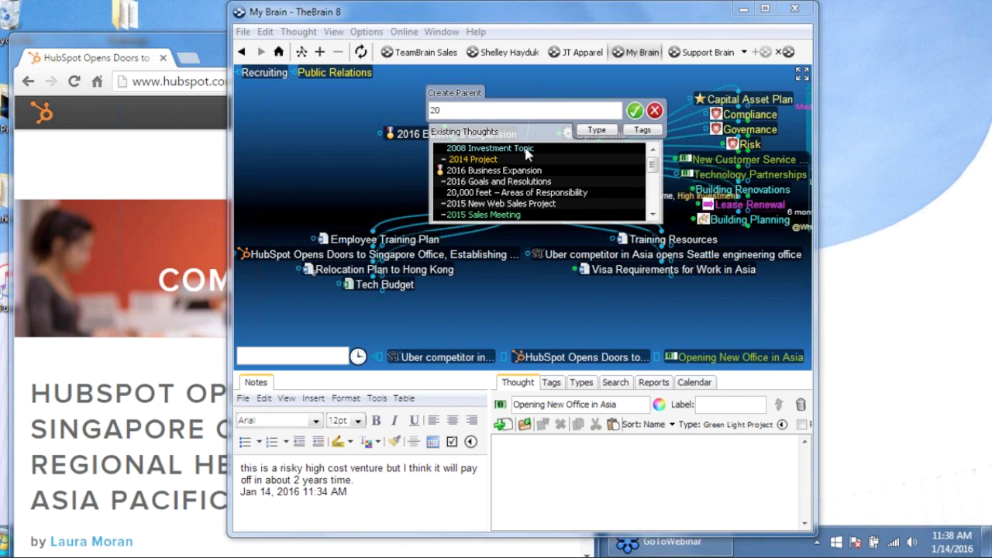
left_click(635, 113)
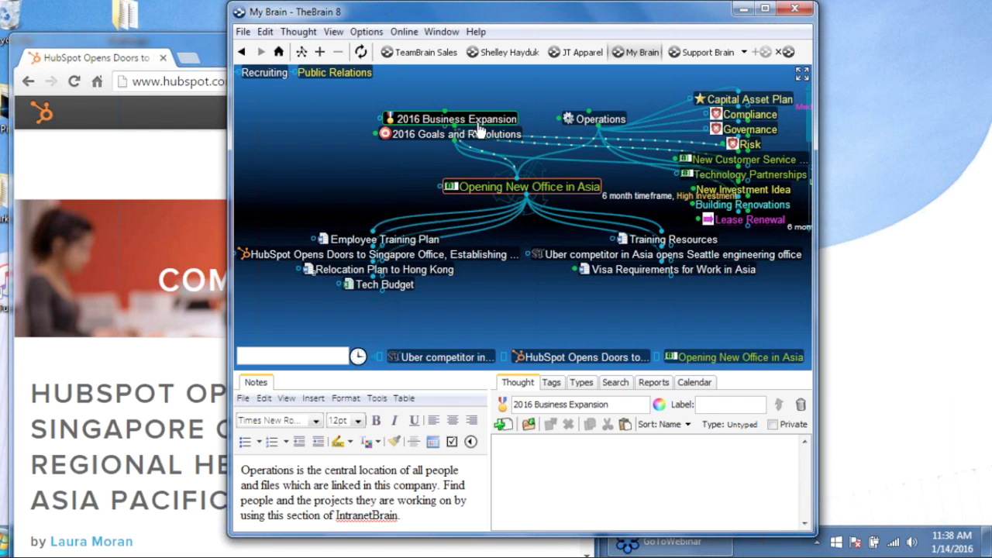
- Activate 2016 Business Expansion to review its initiatives, and find and activate 2016 Goals and Resolutions
left_click(478, 125)
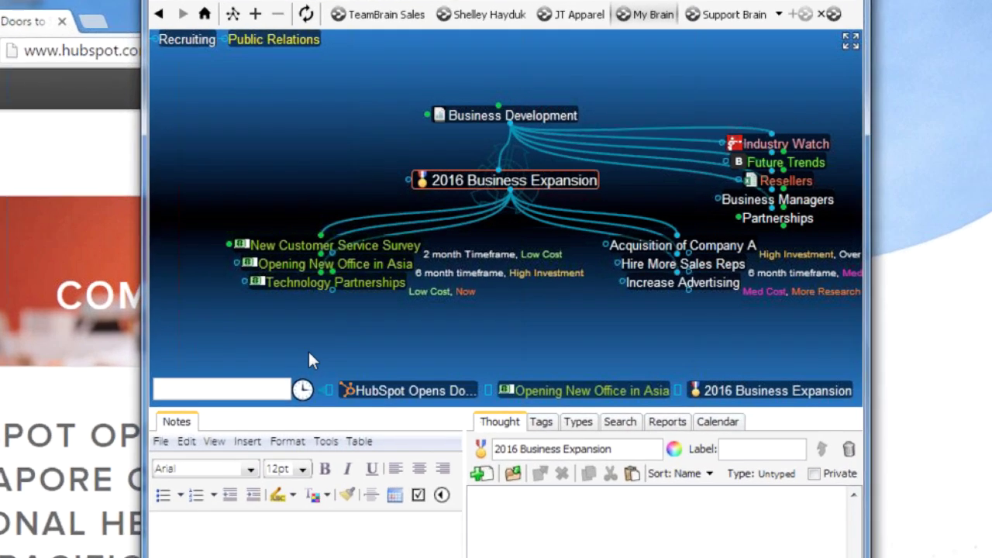
type("20")
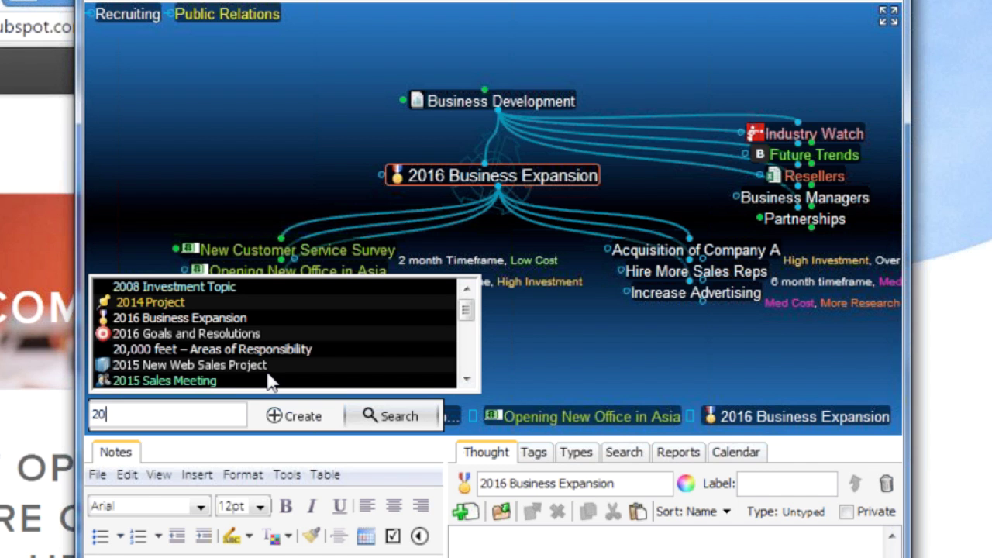
left_click(247, 335)
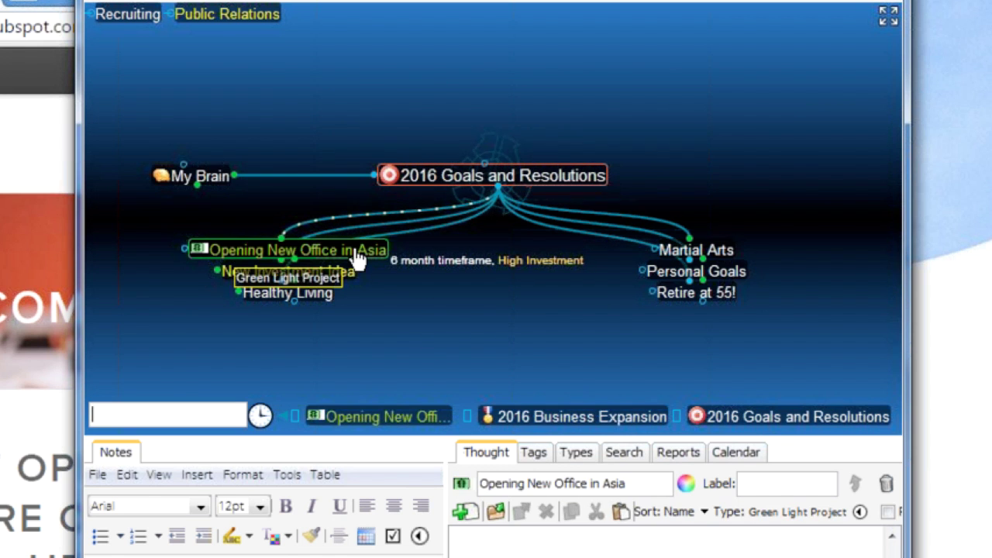
scroll(577, 332, "down", 1)
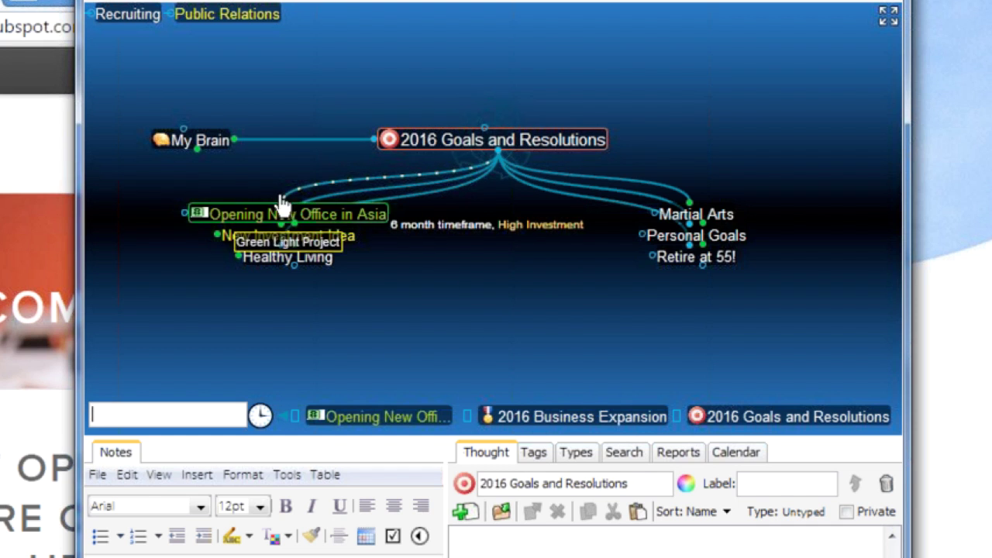
- Link the existing Kitchens Renovation thought as a child of Personal Goals, and activate it to view its related thoughts
left_click(694, 240)
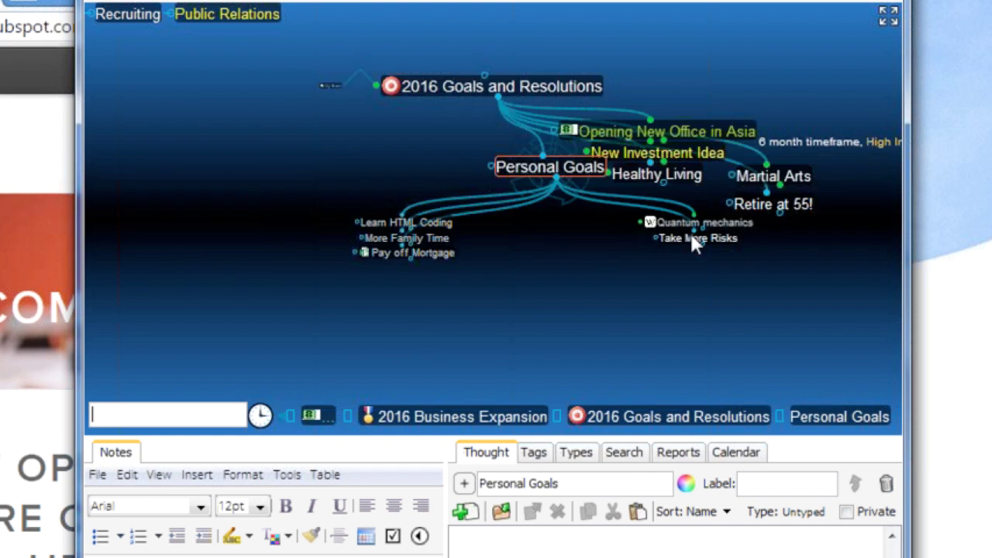
left_click_drag(497, 153, 556, 256)
type("ki")
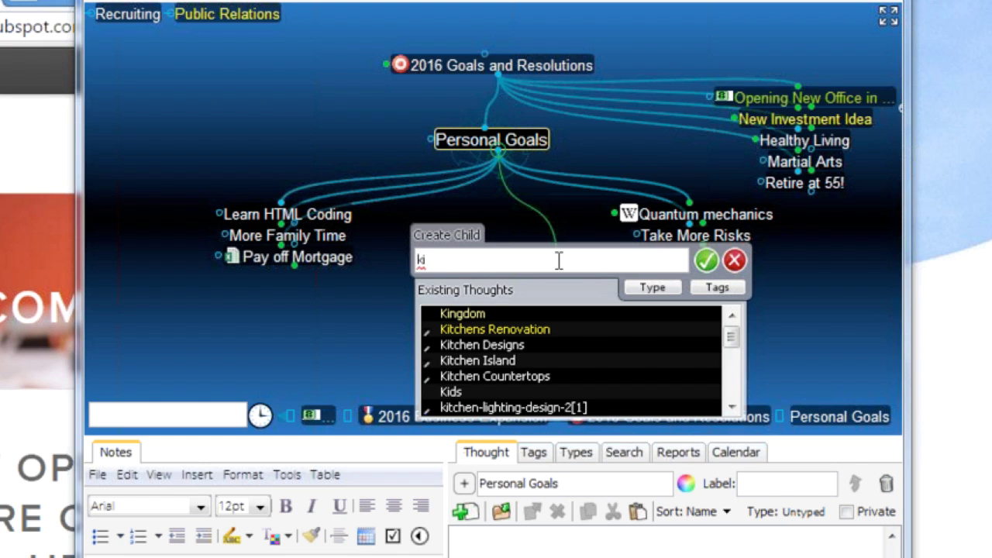
left_click(546, 327)
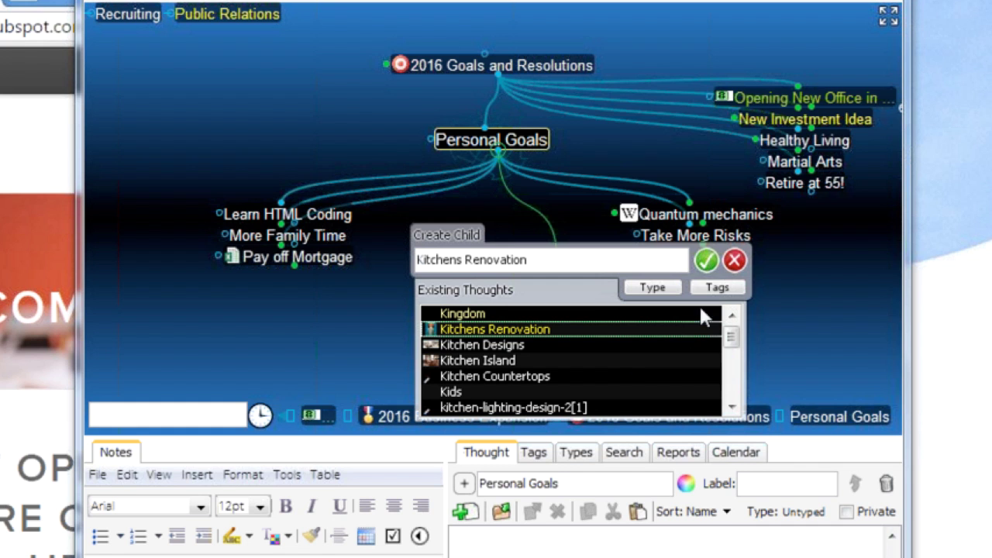
left_click(707, 261)
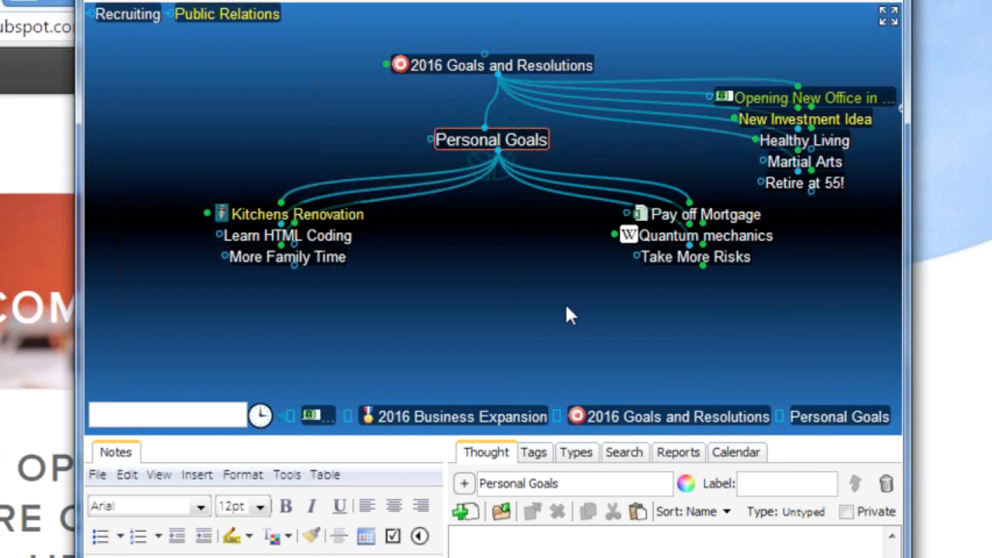
left_click(290, 215)
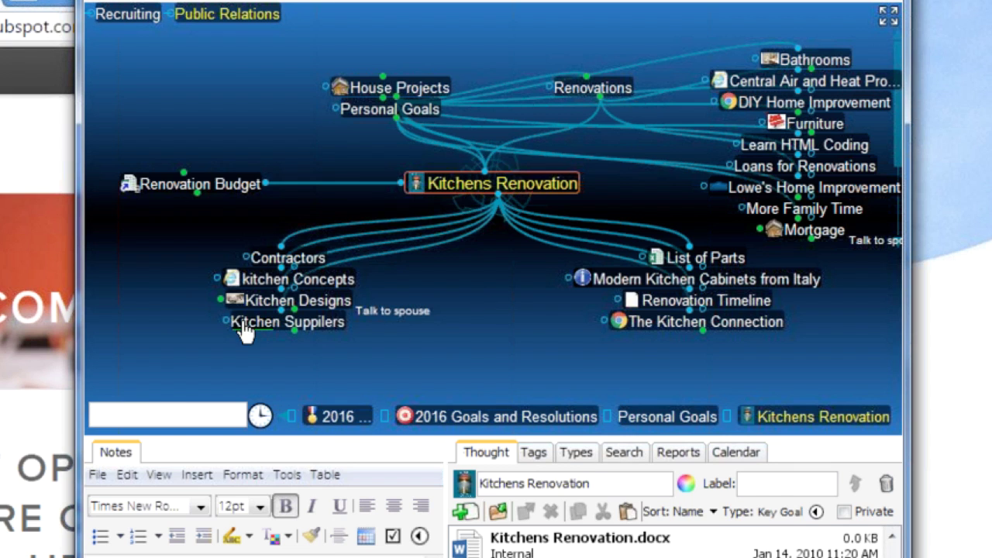
mouse_move(234, 300)
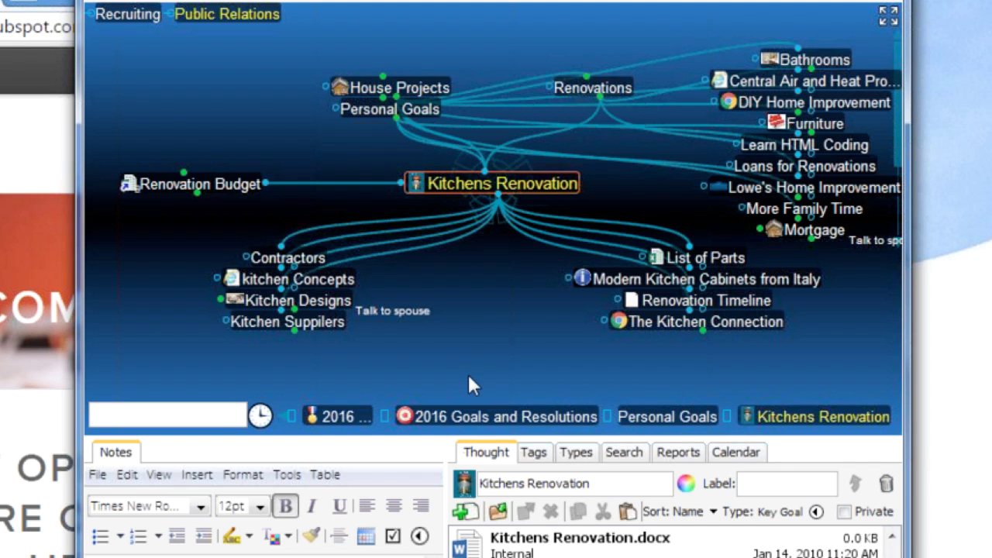
- Activate Kitchen Designs, enlarge the thought map above the notes area, and preview the images attached to its child thoughts
left_click(313, 307)
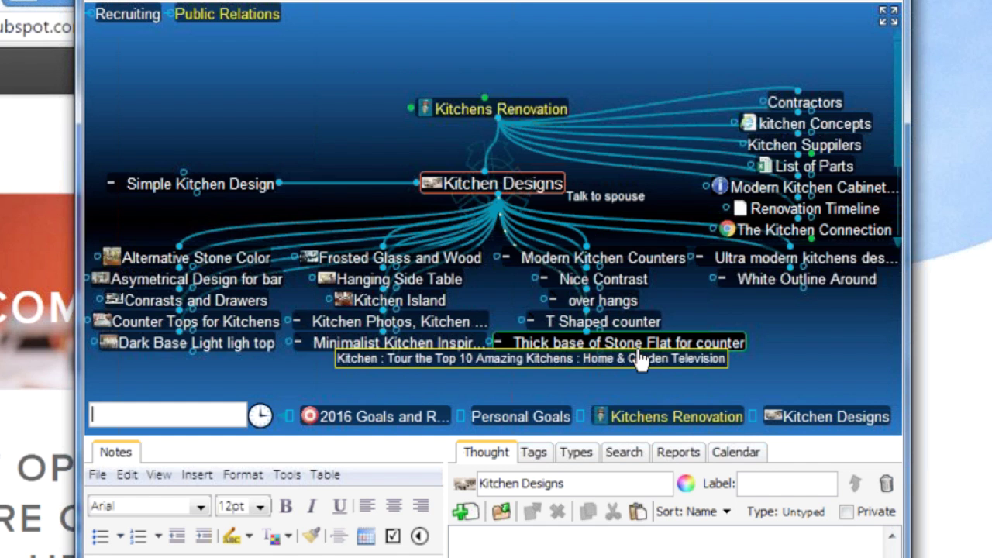
left_click_drag(423, 439, 417, 527)
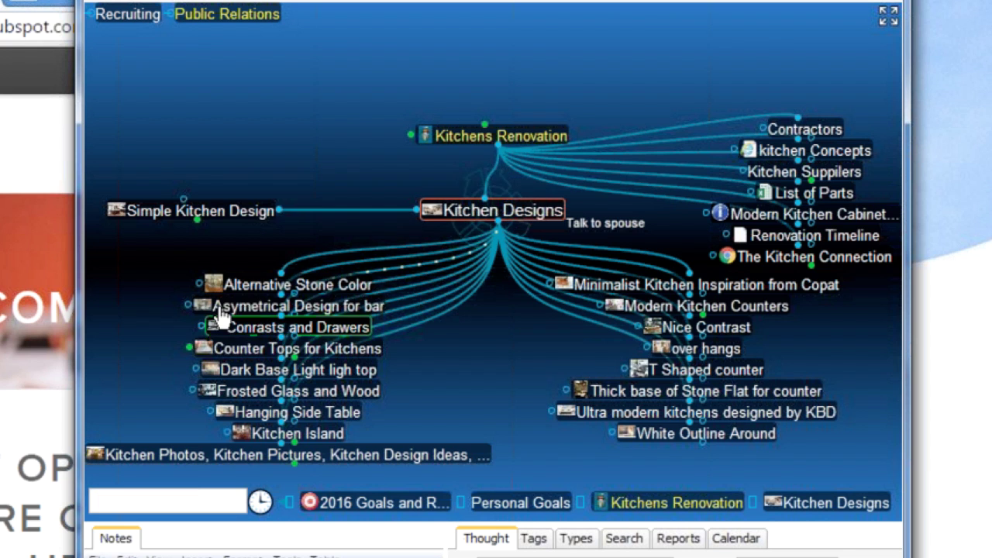
mouse_move(217, 322)
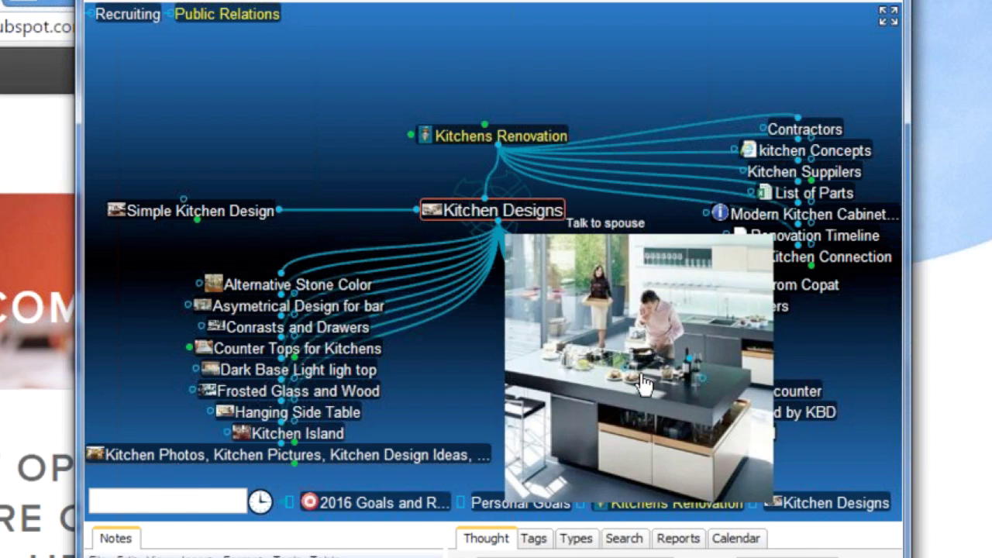
mouse_move(497, 476)
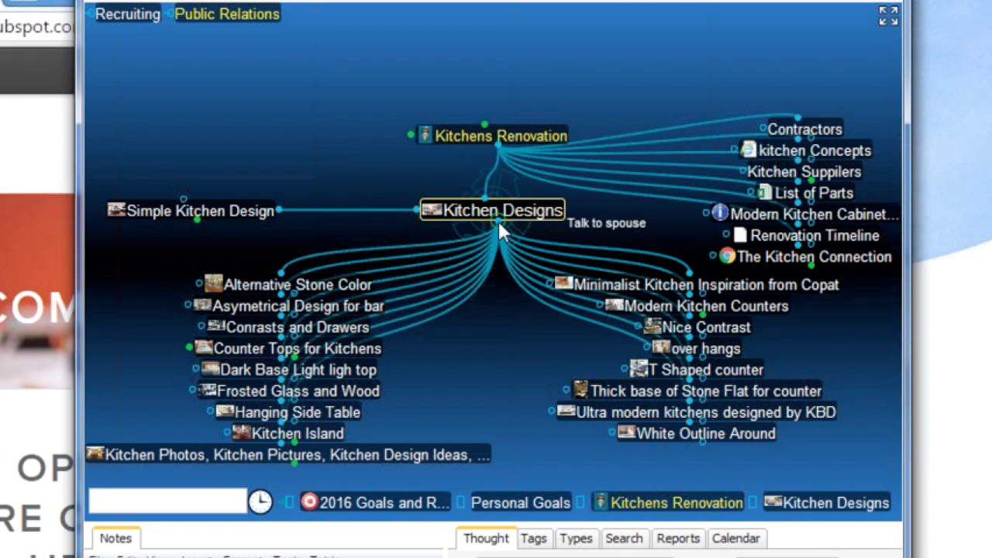
- Create a child thought named Modern Zen Kitchen under Kitchen Designs and activate it
left_click_drag(499, 221, 554, 431)
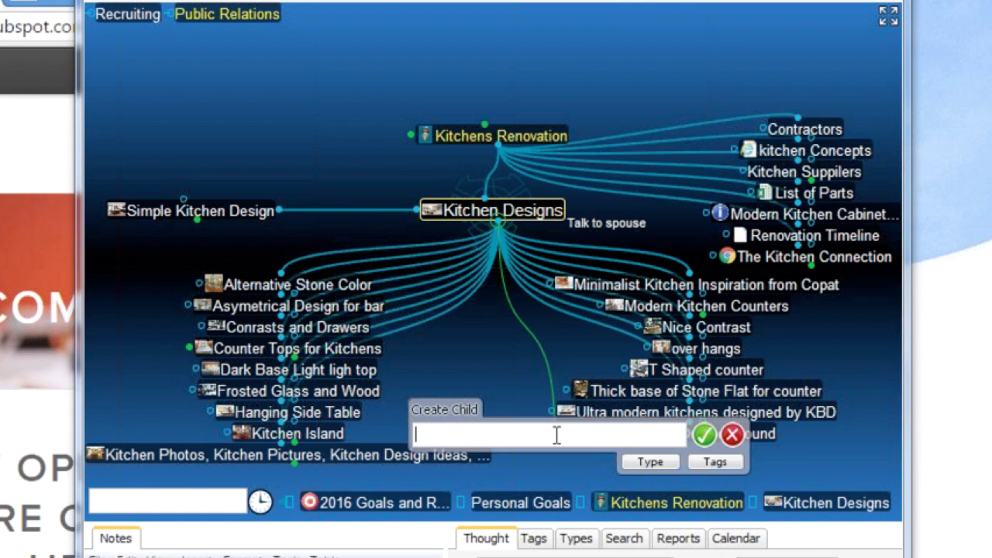
type("Modern")
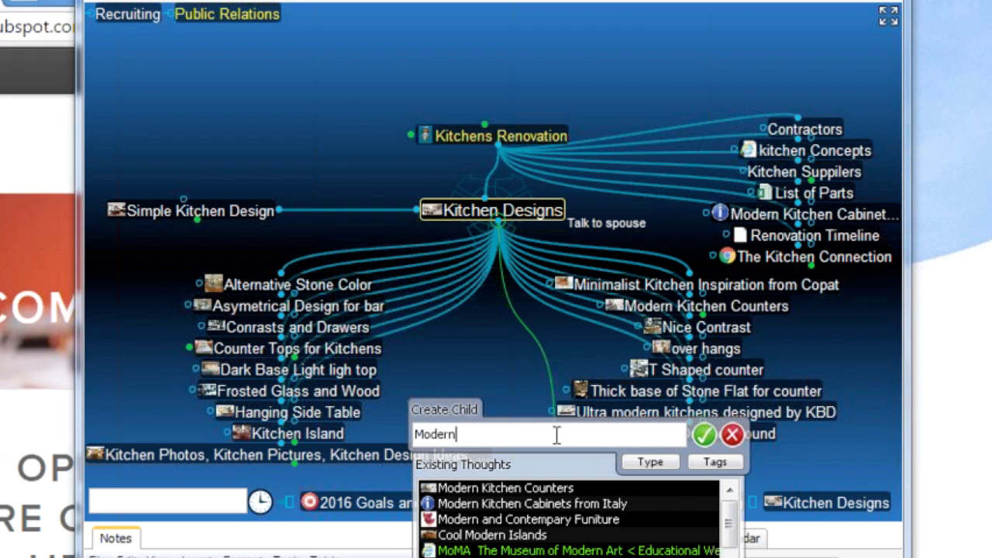
type(" Zen ")
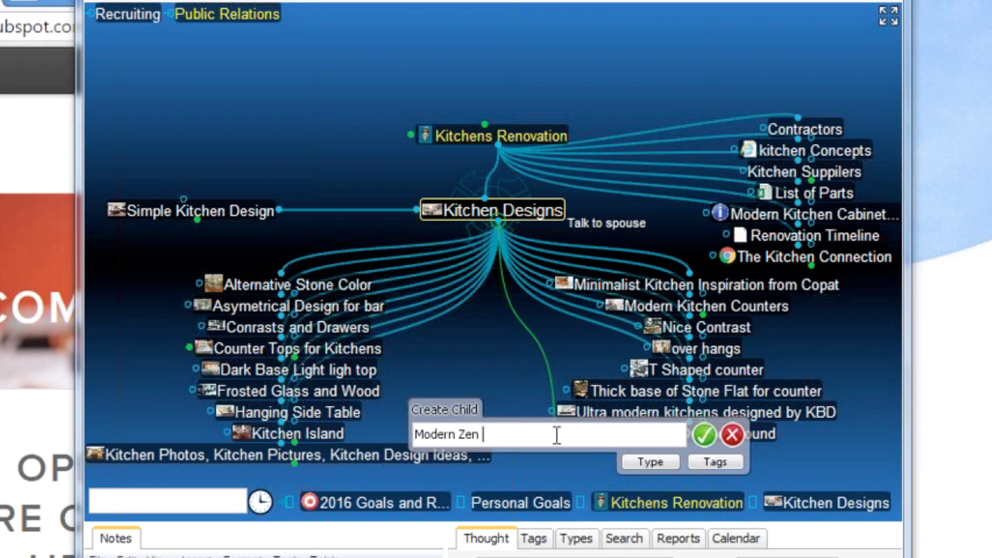
type("Kitchen")
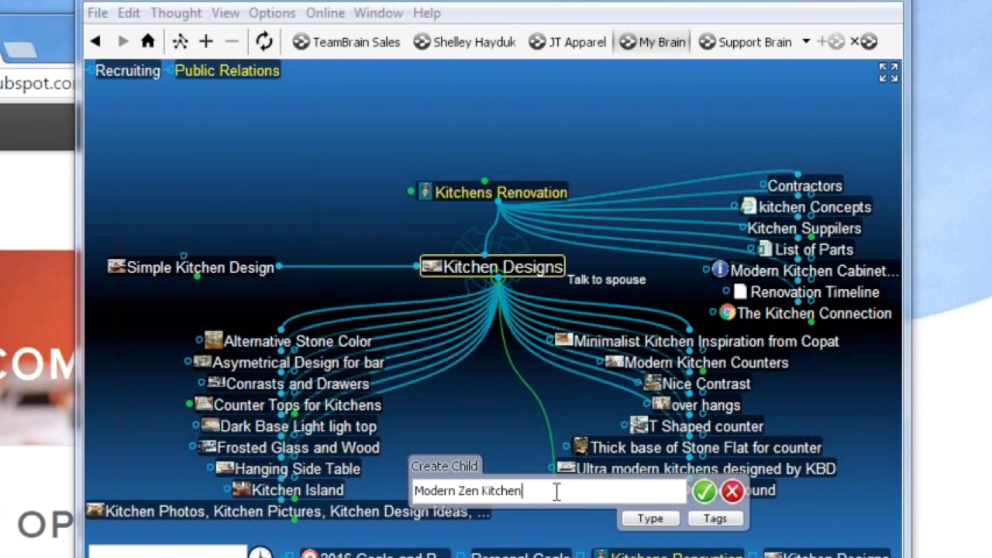
key("Return")
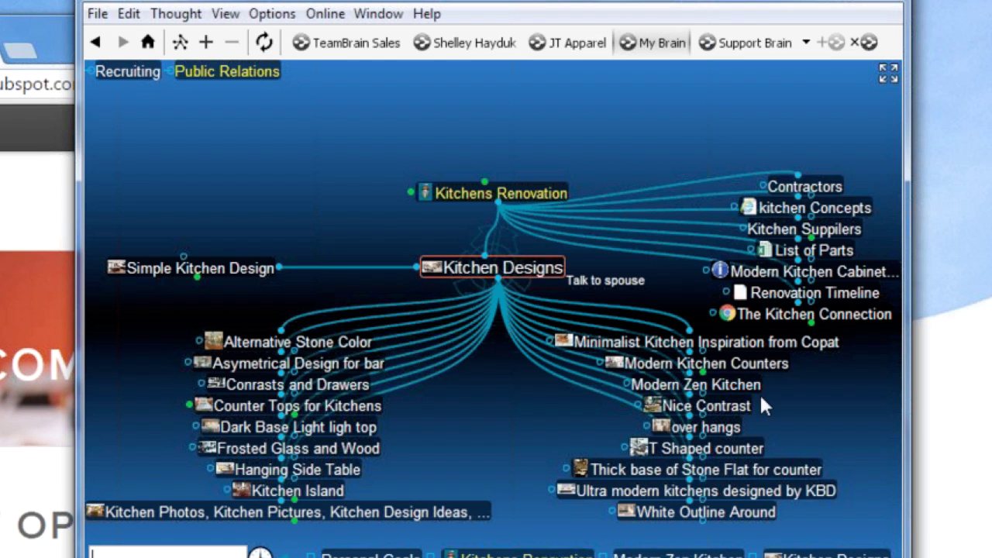
left_click(753, 388)
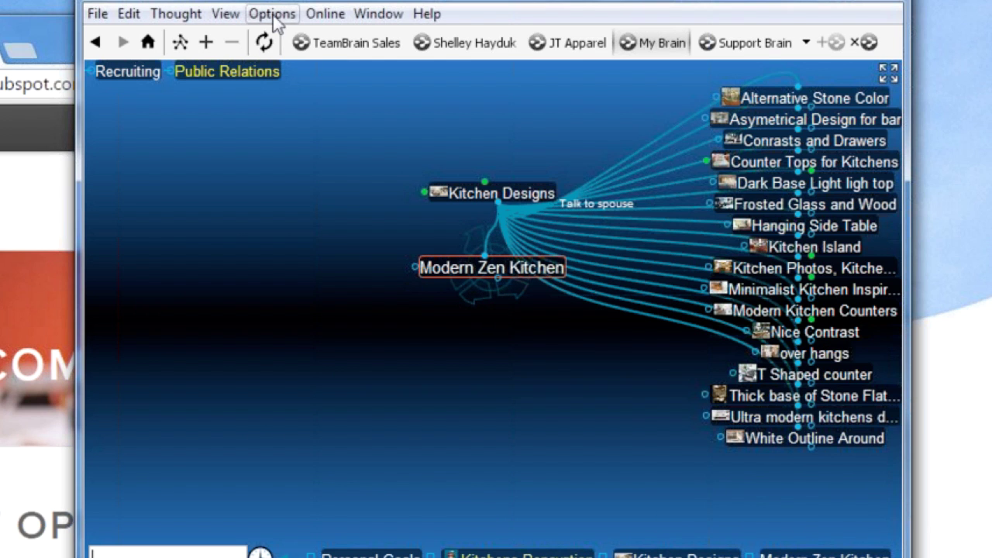
- Run a web search on the Modern Zen Kitchen thought and show the image results
left_click(269, 16)
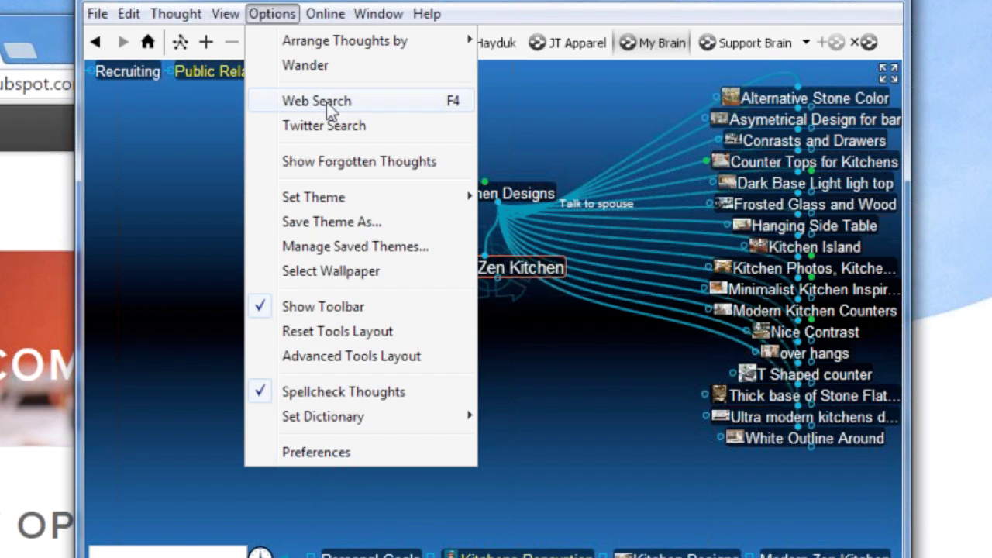
left_click(328, 111)
left_click(559, 404)
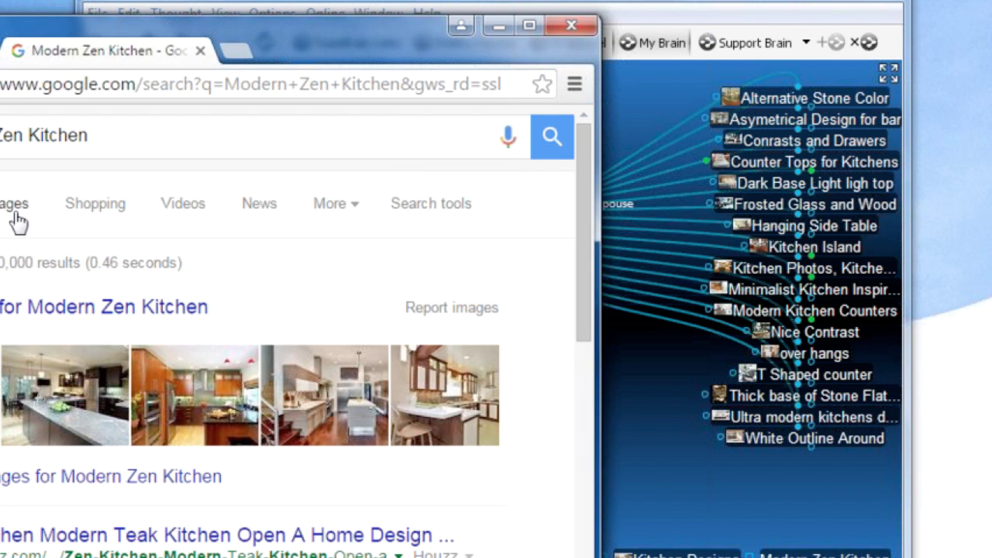
left_click(14, 210)
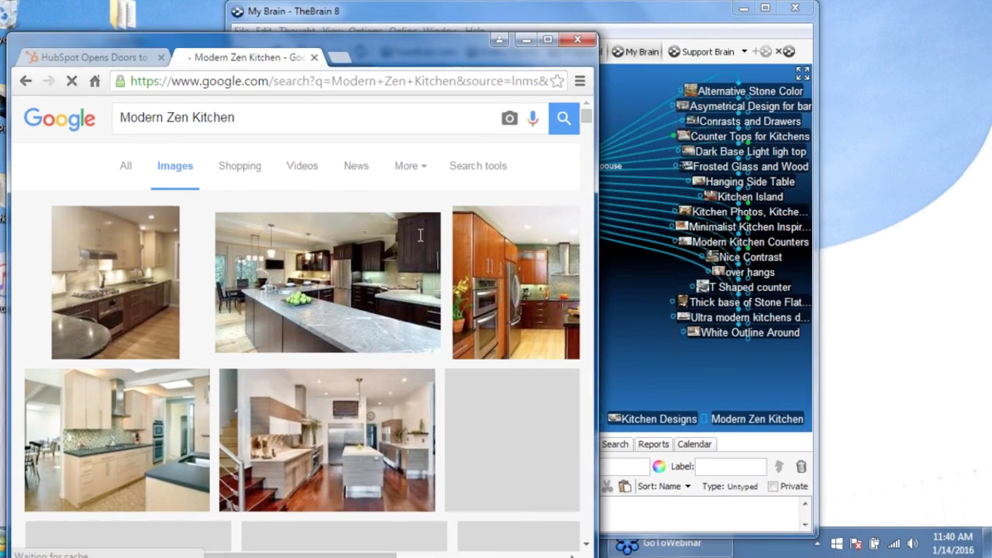
- Open the Pinterest kitchen picture with the wooden ceiling, move TheBrain's window clear of the browser, and copy the image
scroll(582, 199, "down", 10)
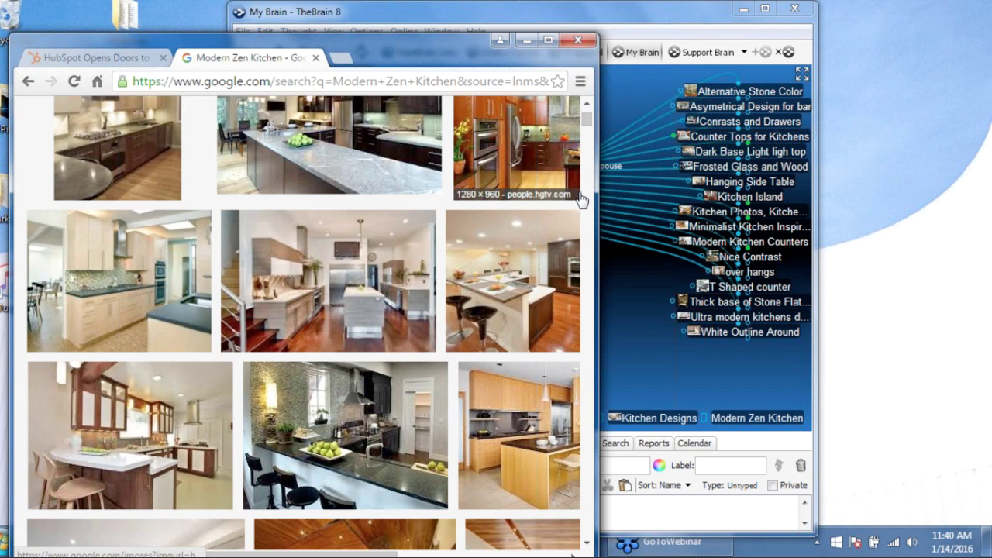
scroll(579, 192, "up", 3)
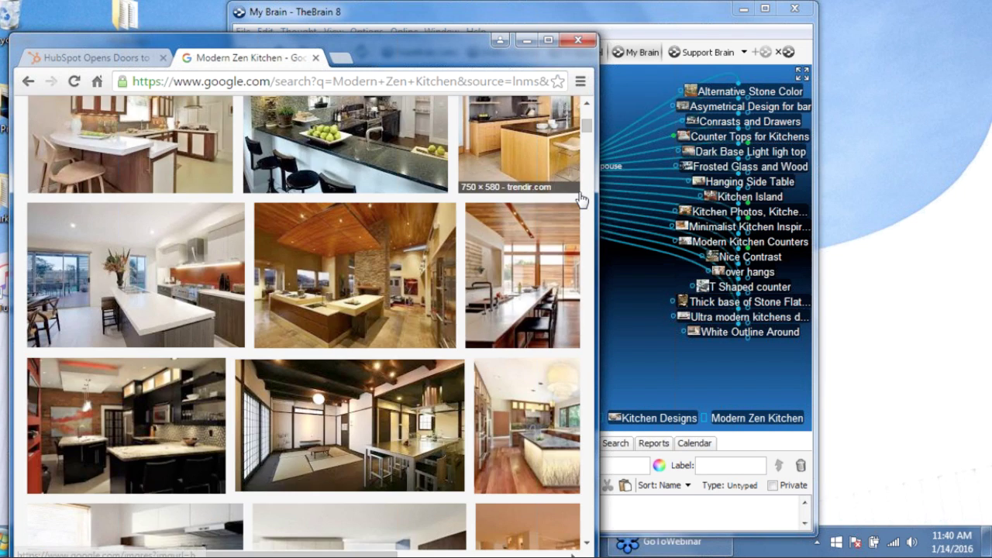
left_click(380, 370)
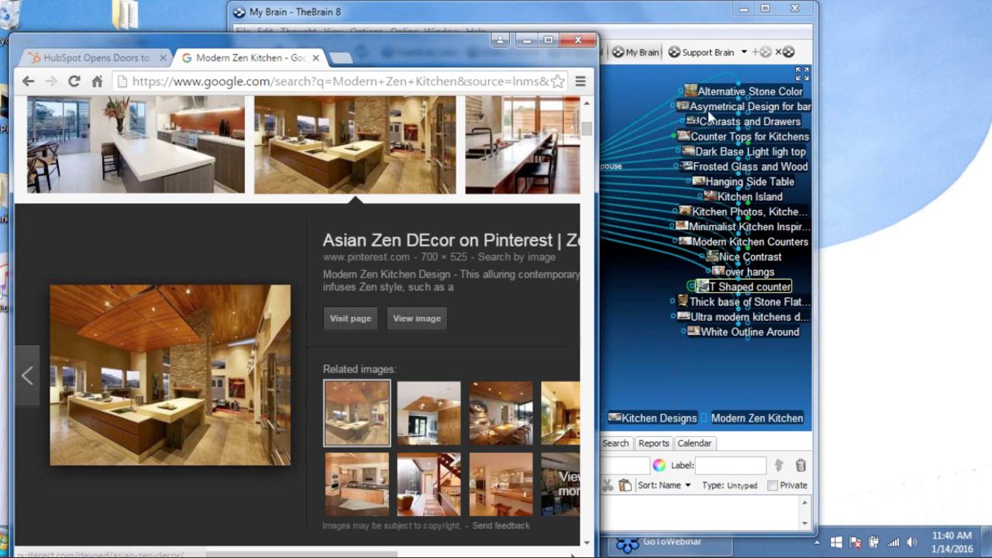
left_click_drag(659, 23, 814, 57)
right_click(176, 343)
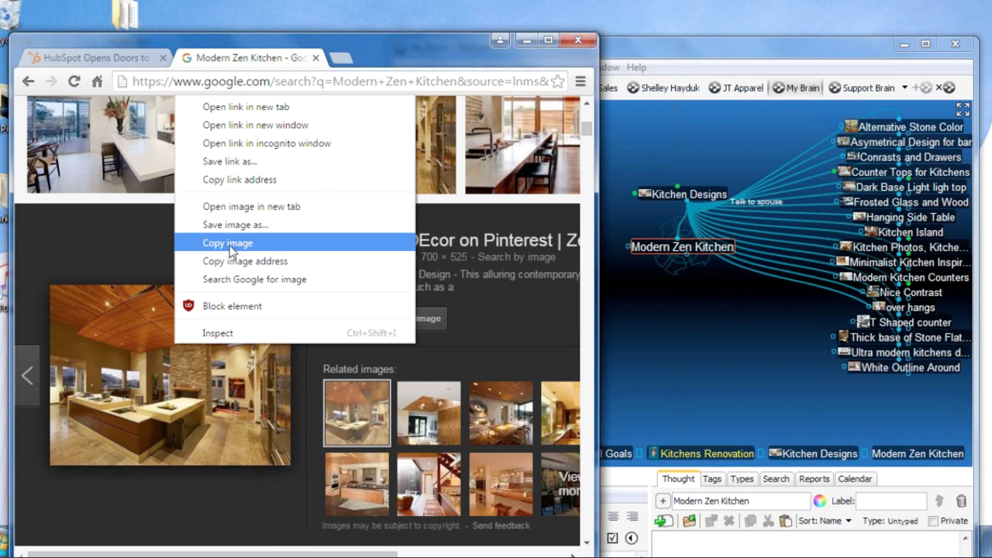
left_click(229, 245)
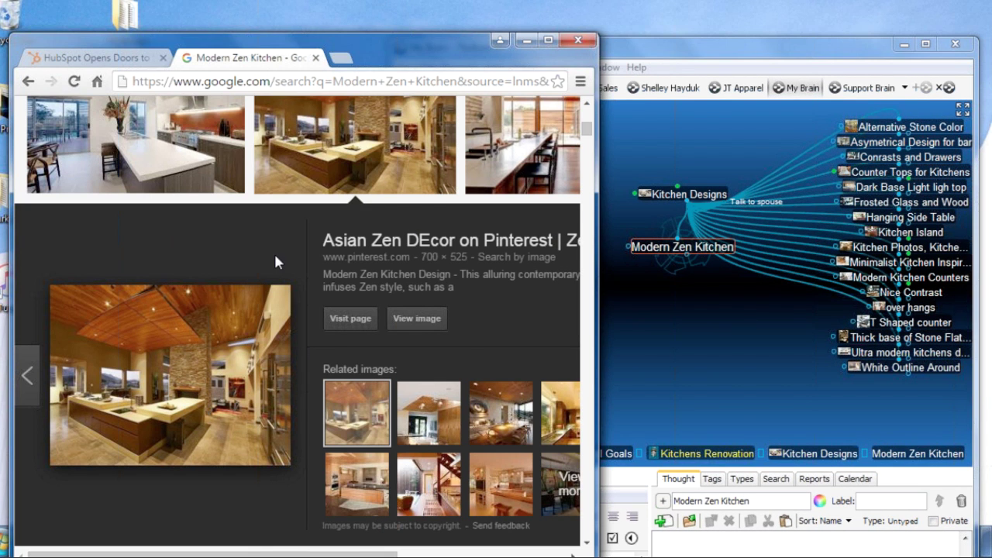
- Paste the copied kitchen image as the icon of the Modern Zen Kitchen thought
right_click(663, 254)
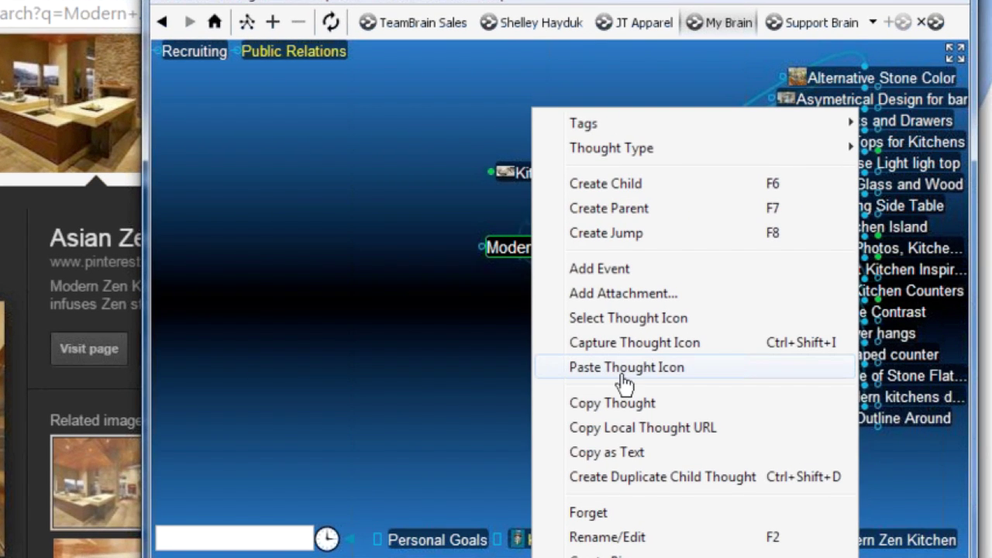
left_click(624, 369)
mouse_move(488, 260)
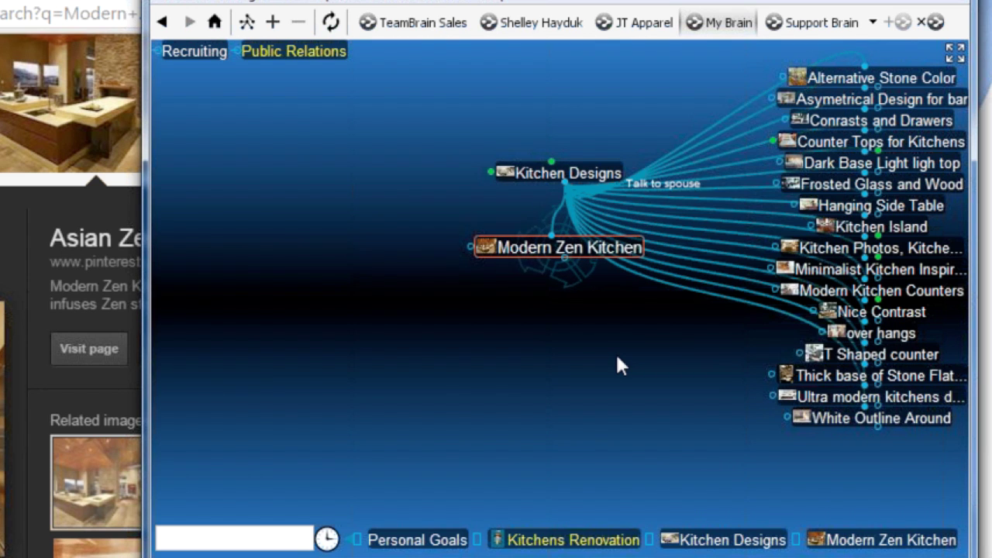
- Switch to the browser, open the wooden-ceiling kitchen image's Asian Zen DEcor board on Pinterest, and find the round wall art picture
key("alt+Tab")
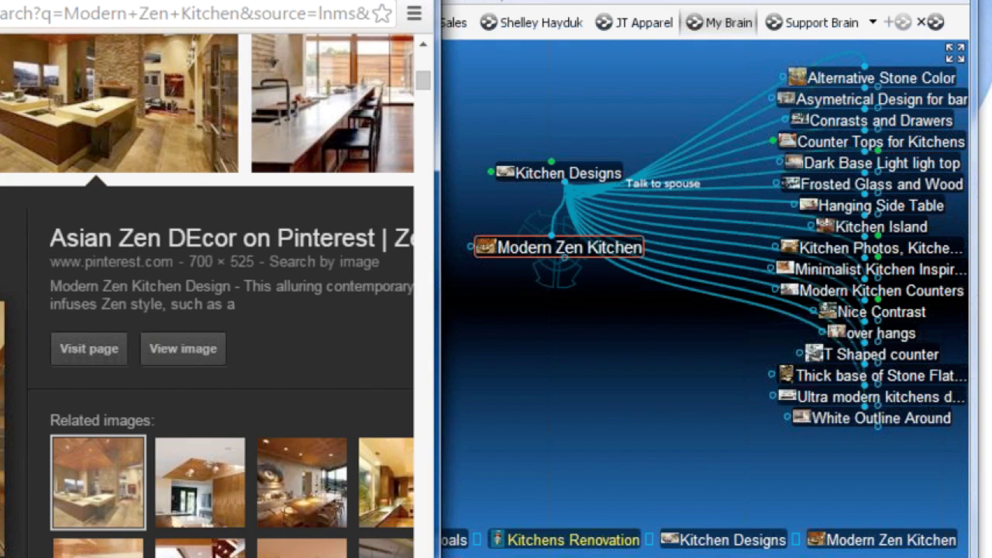
key("alt+Left")
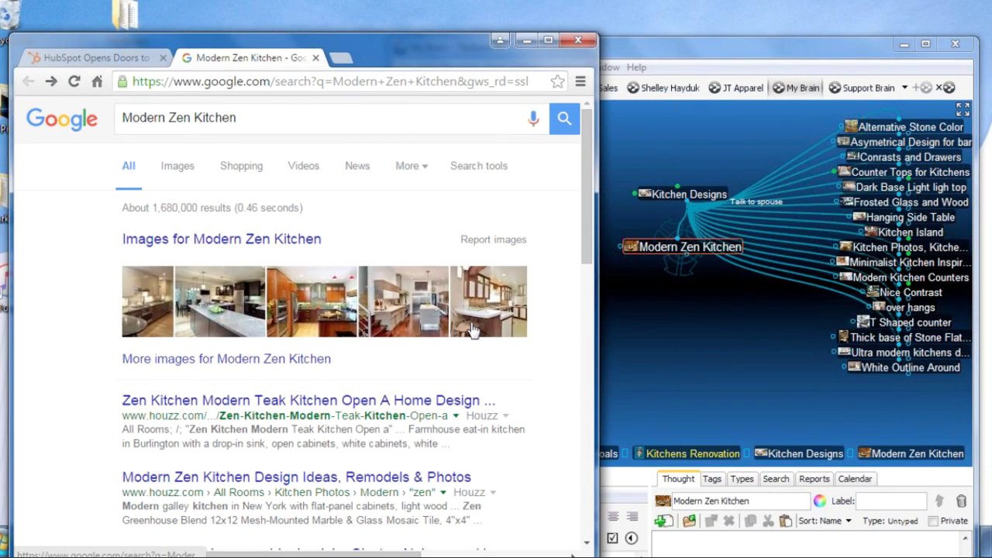
left_click(494, 335)
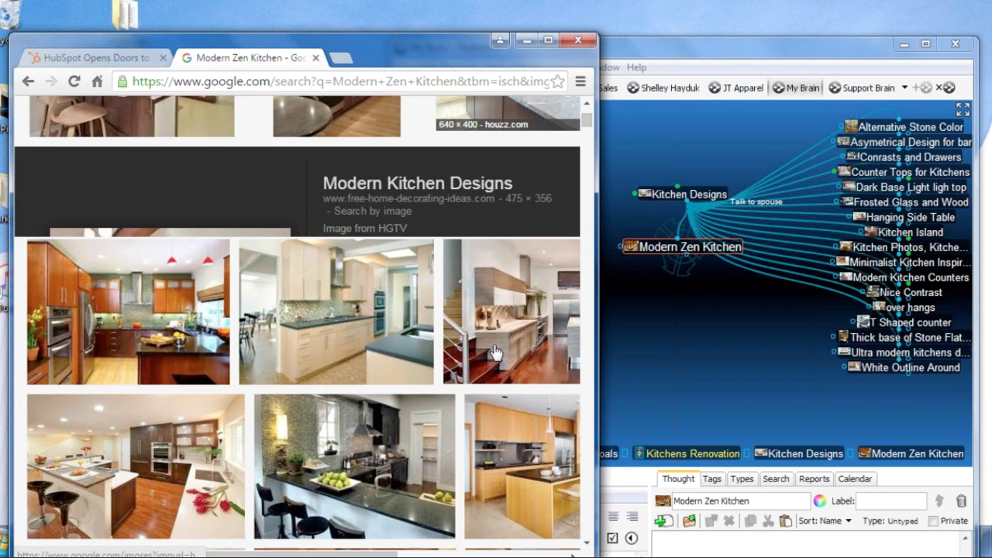
scroll(496, 351, "down", 5)
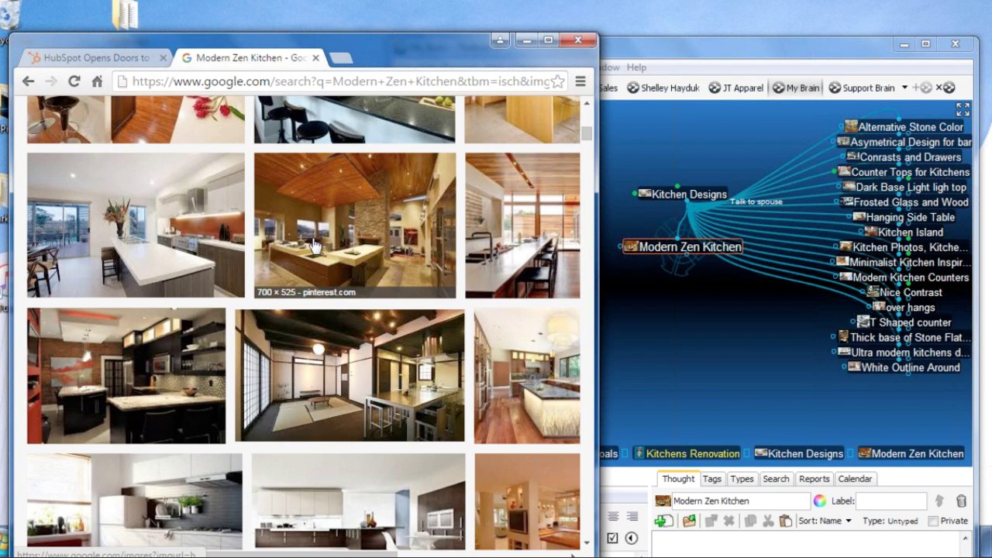
left_click(314, 245)
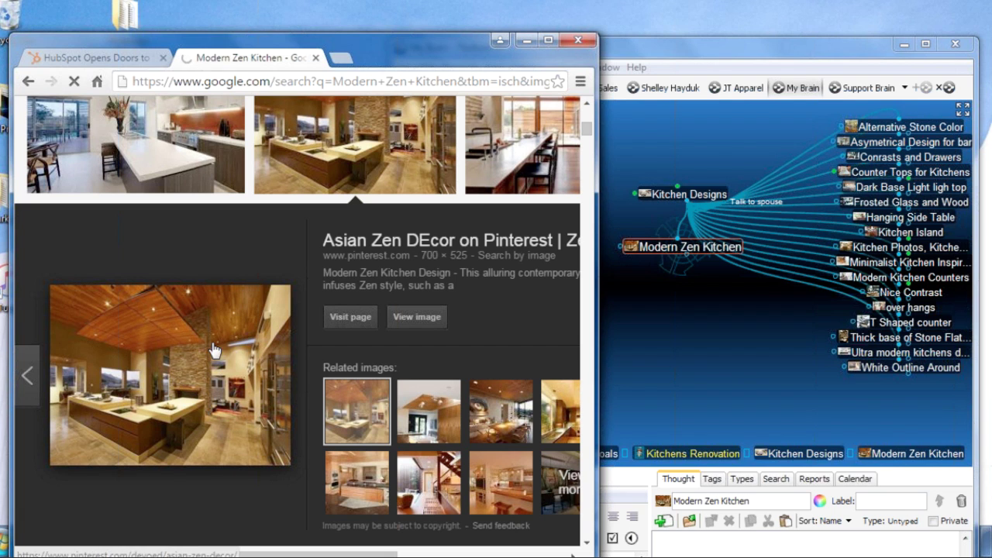
left_click(197, 350)
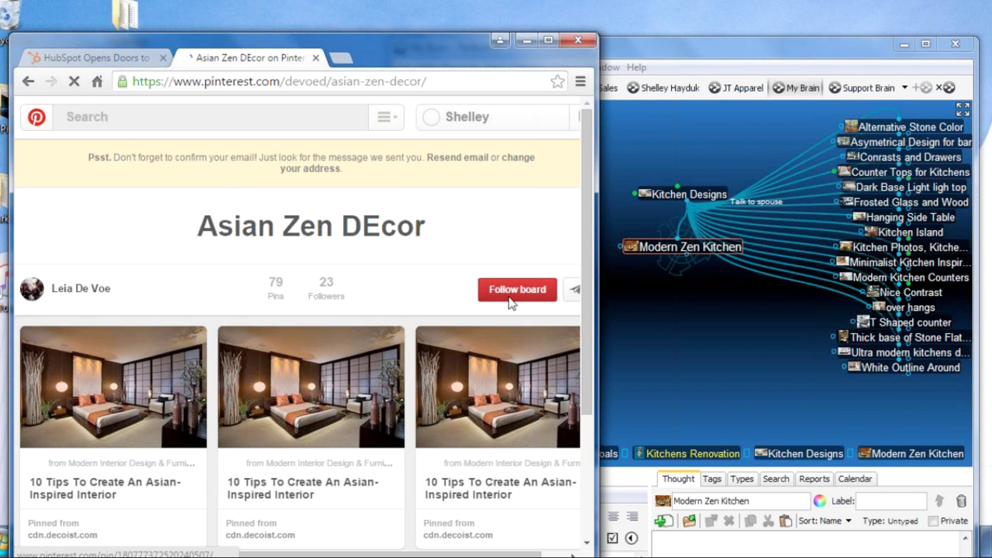
scroll(511, 302, "down", 3)
scroll(511, 303, "down", 2)
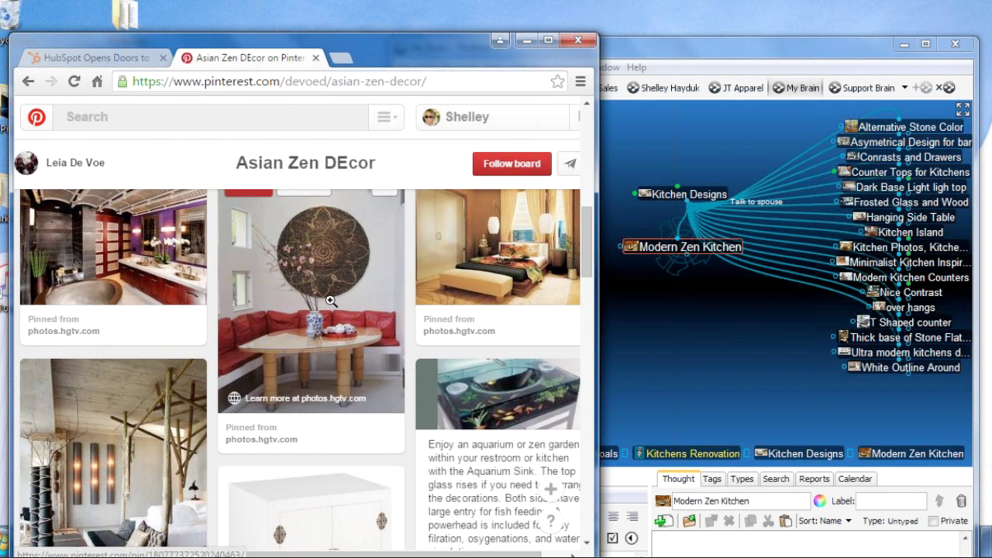
- Activate the Kitchen Designs thought in TheBrain and create a jump thought from it named Kitchen Art
left_click(721, 203)
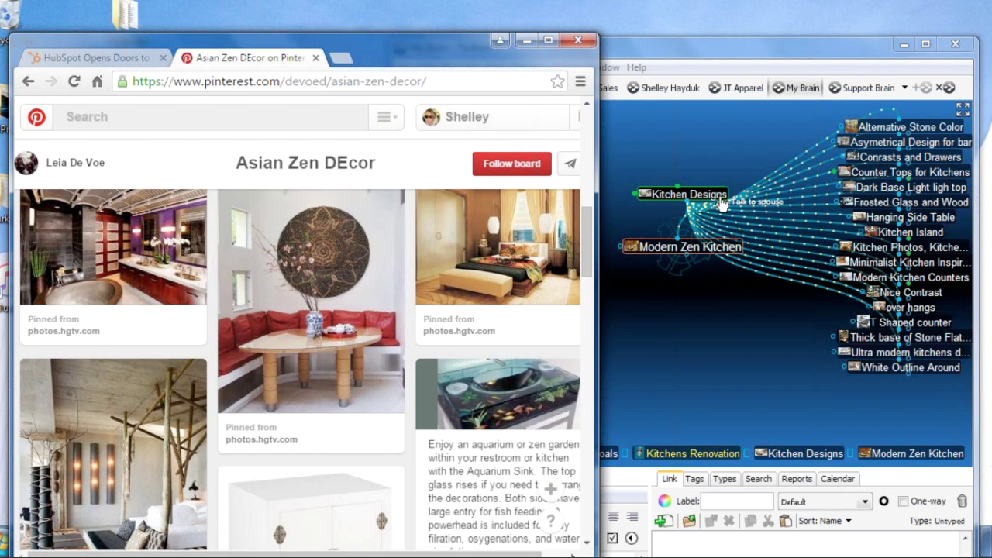
left_click(686, 195)
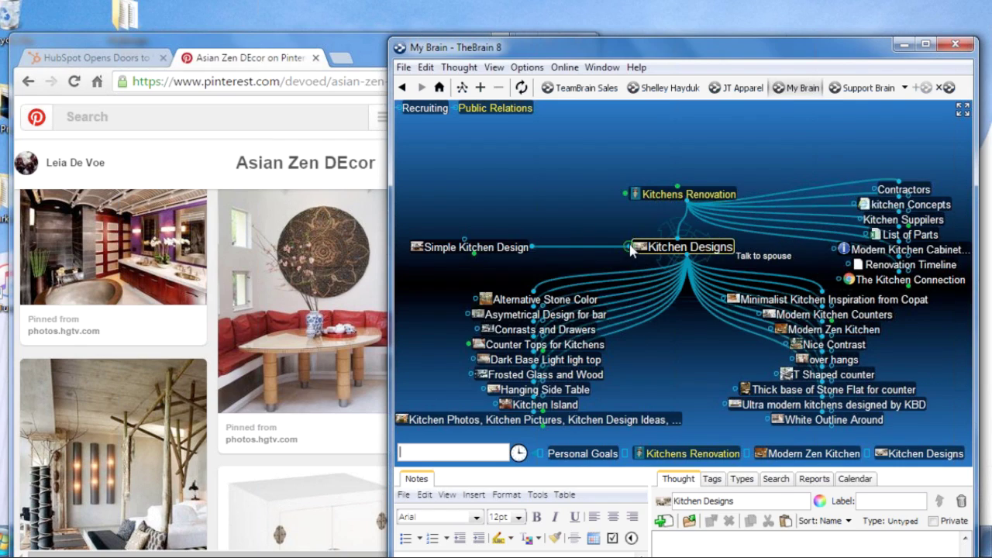
left_click_drag(629, 247, 518, 220)
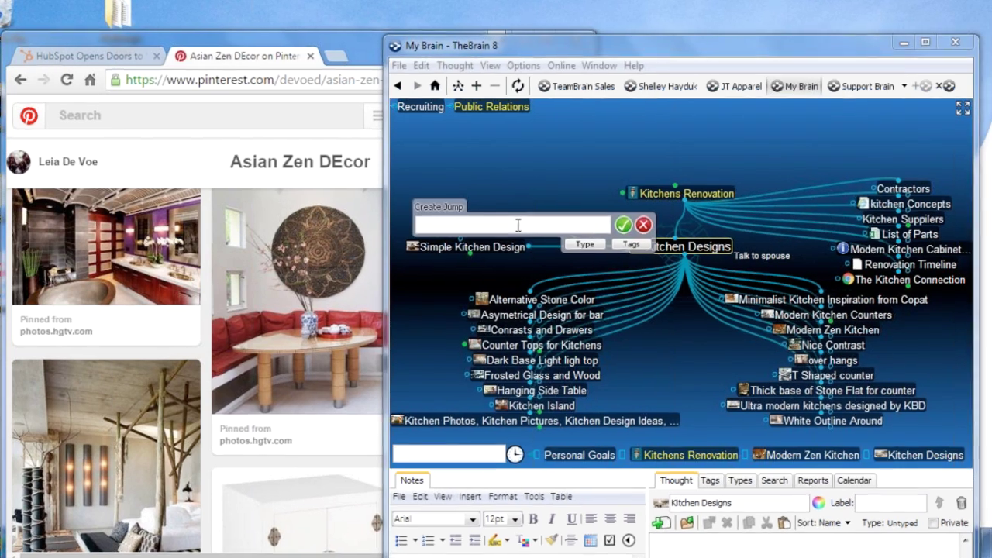
type("Kit")
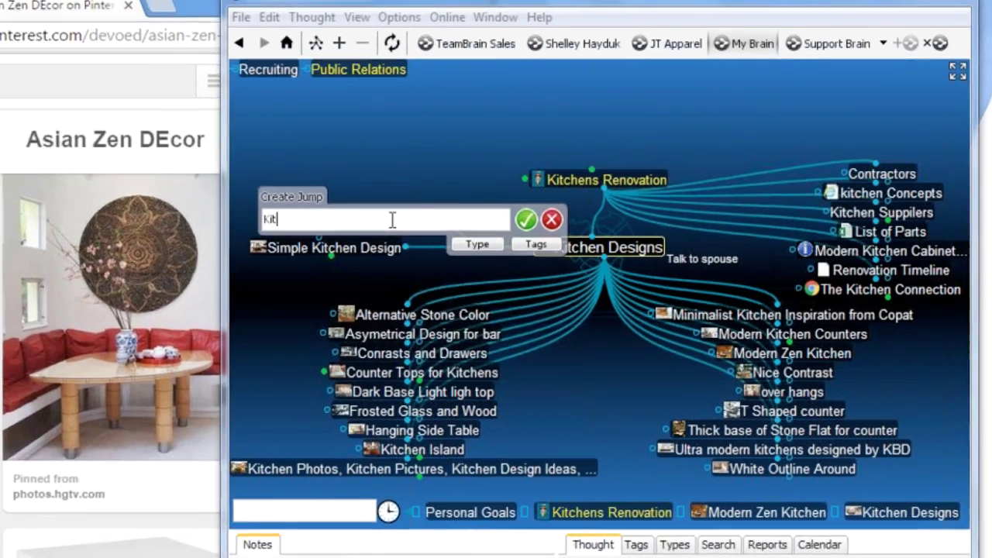
type("chen ")
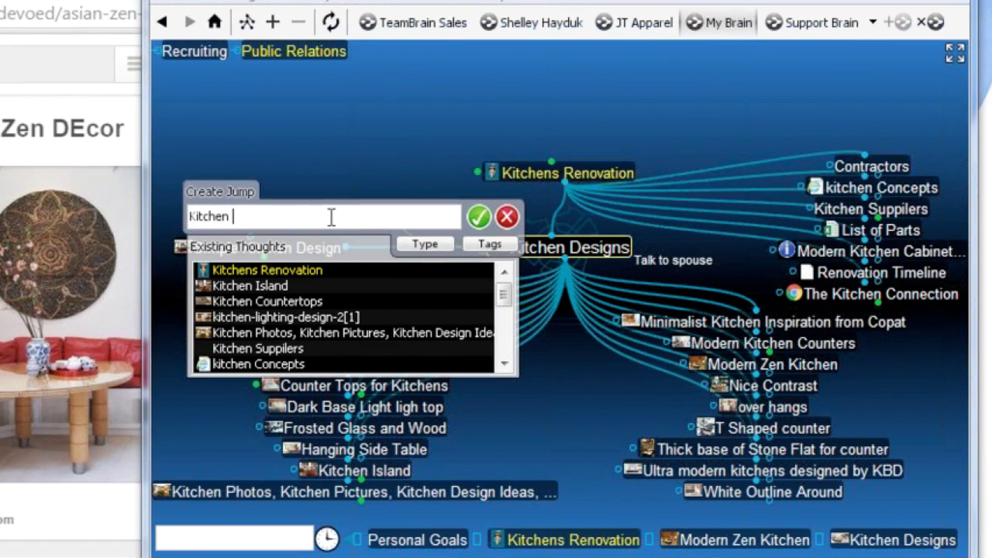
type("Art")
key("Return")
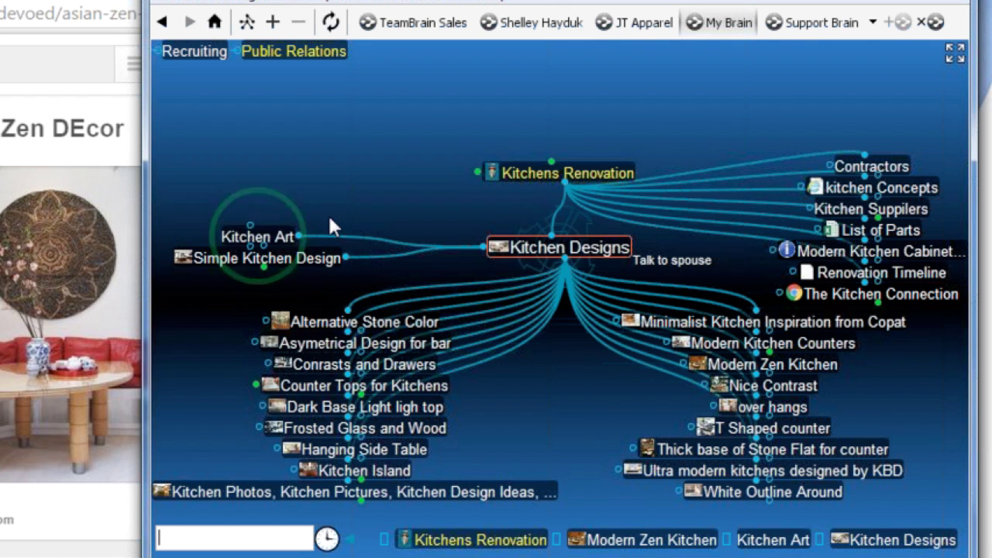
- Activate the Kitchen Art thought and capture the round wall art with the table's upper part as its icon
left_click(285, 236)
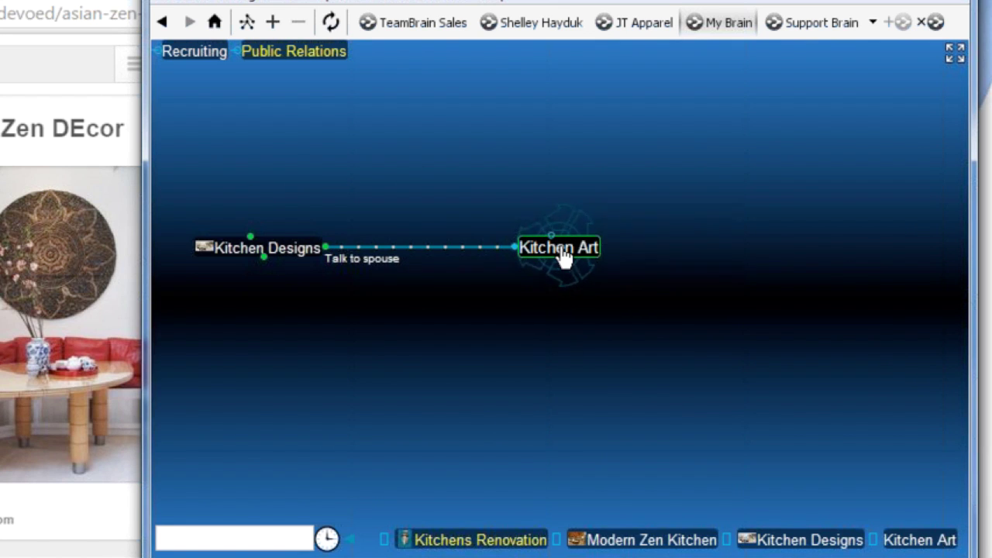
right_click(563, 258)
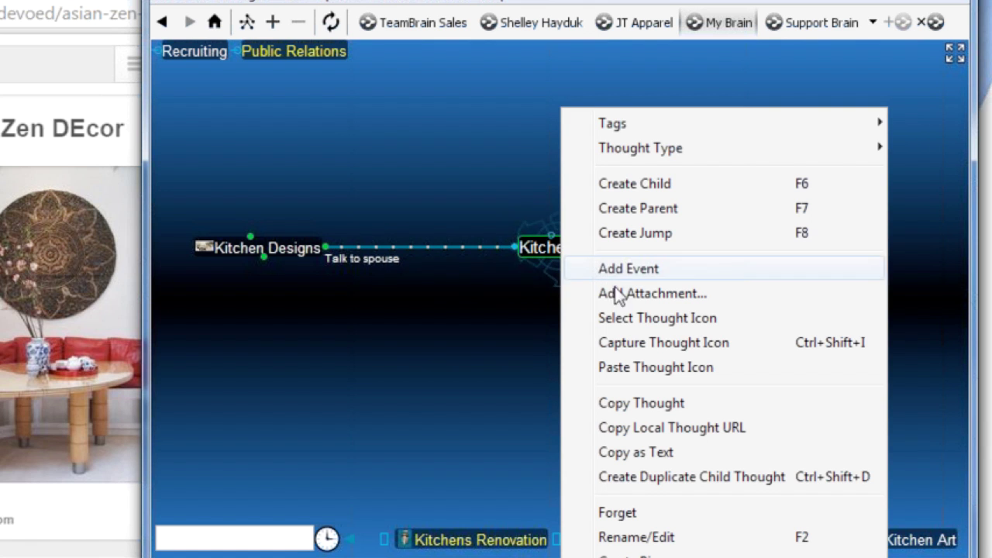
left_click(630, 348)
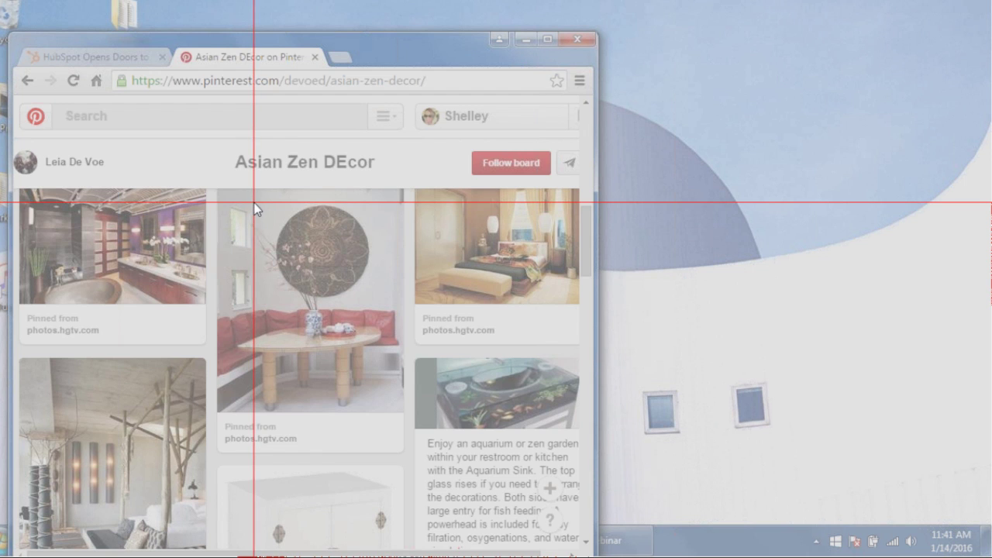
left_click_drag(255, 203, 381, 344)
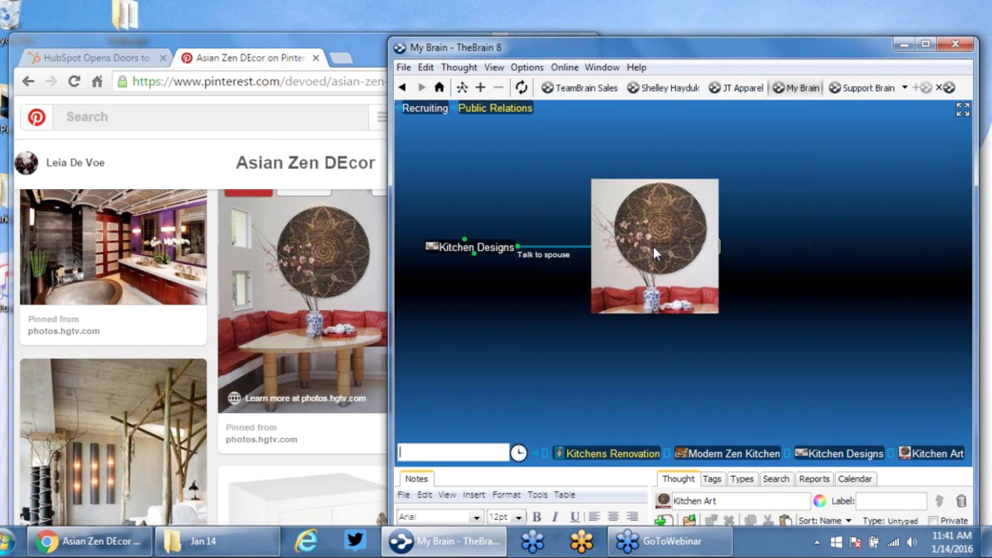
- Make Kitchen Designs the active thought again and reposition the My Brain window
left_click(484, 248)
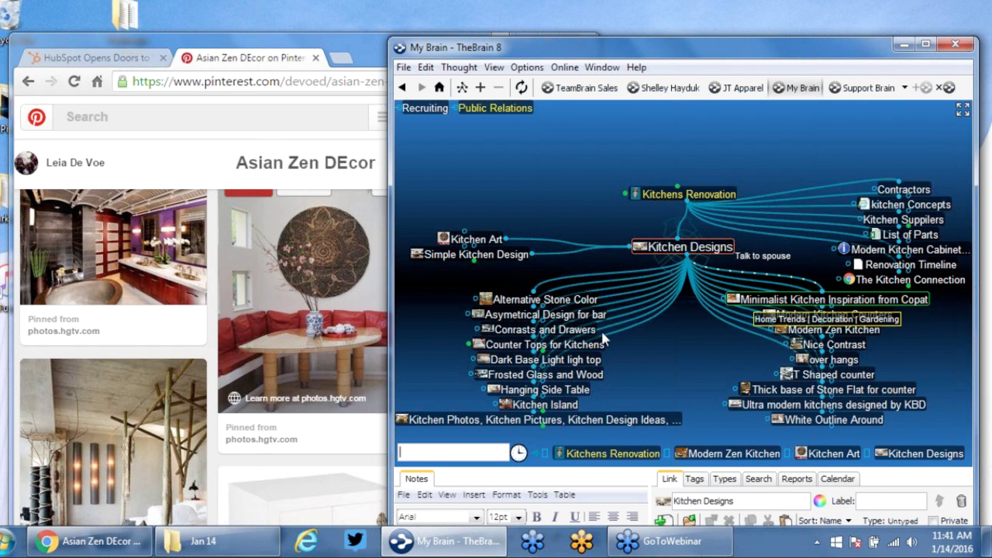
right_click(682, 250)
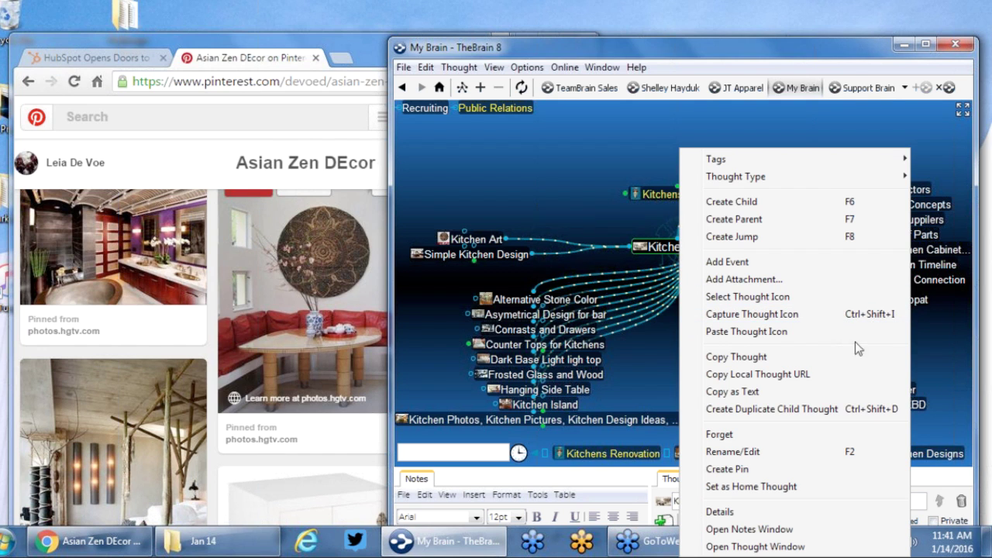
left_click(653, 371)
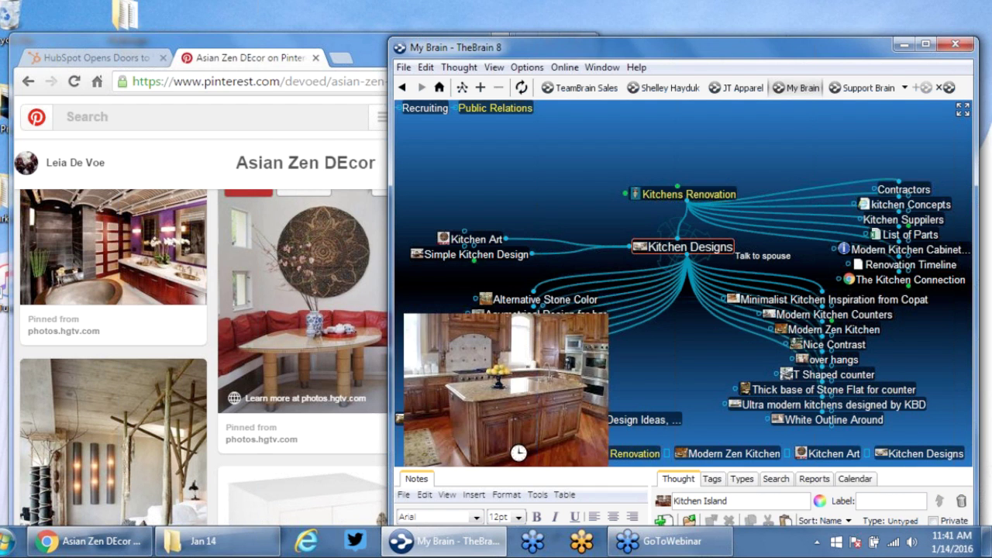
left_click_drag(710, 45, 572, 29)
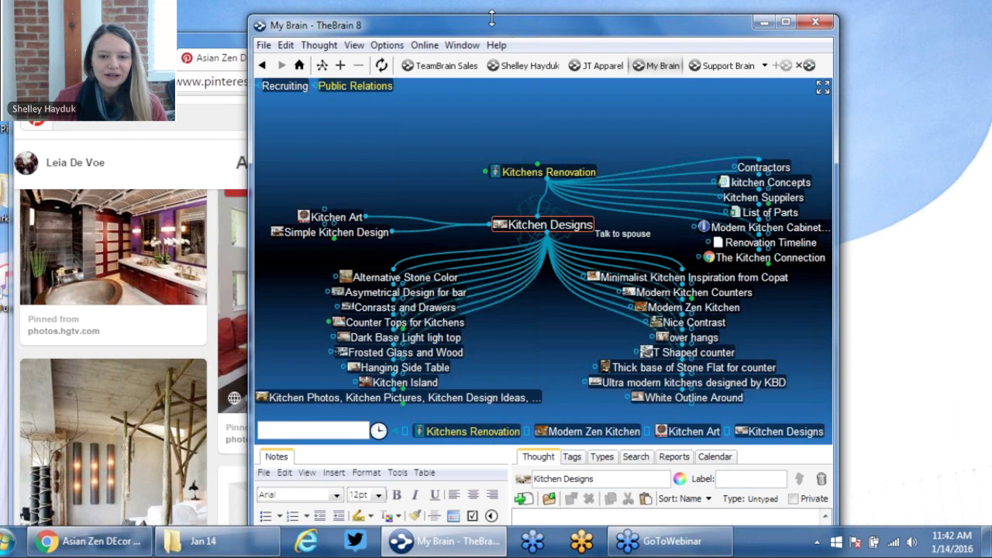
left_click_drag(492, 16, 498, 4)
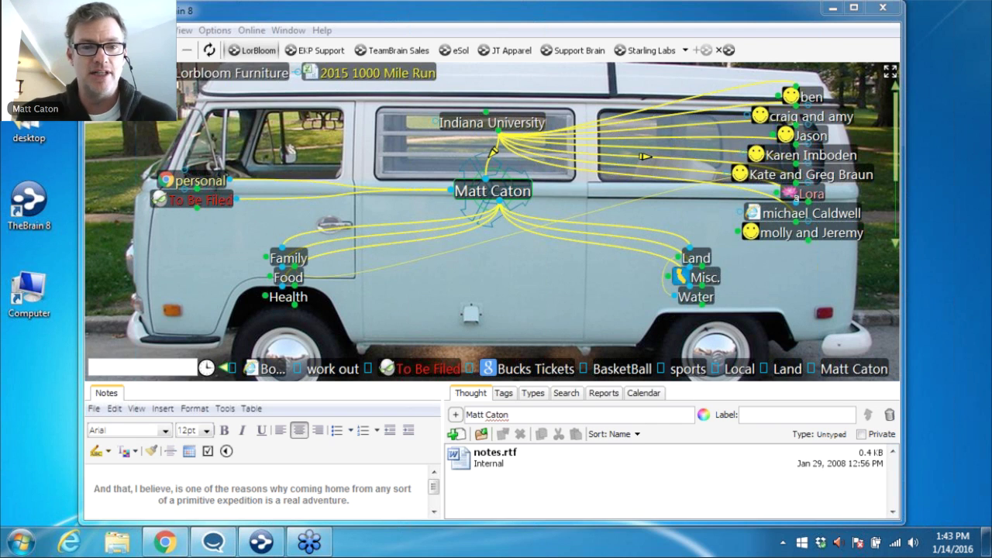
- Activate the pinned 2015 1000 Mile Run thought and view the pin option for the My Schedule! thought
left_click(397, 77)
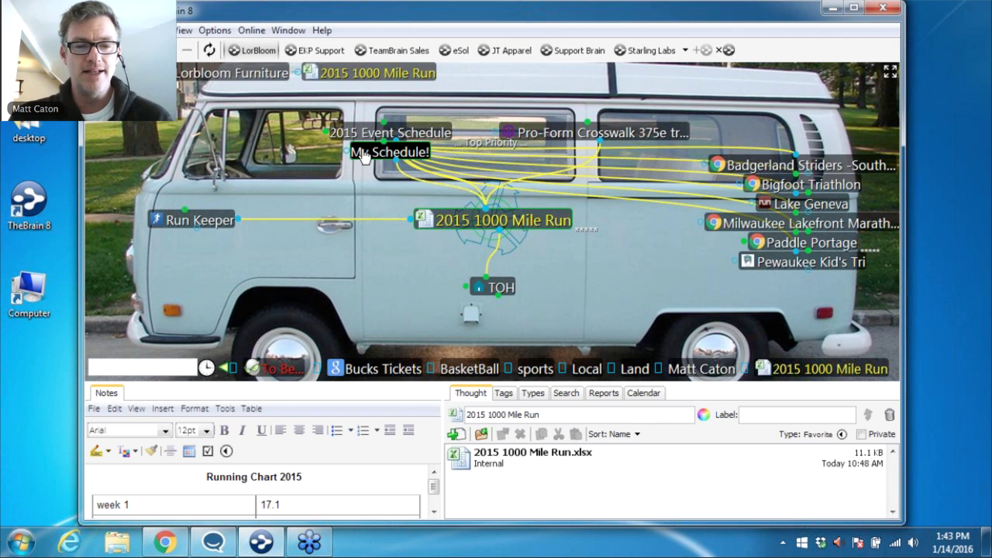
right_click(363, 155)
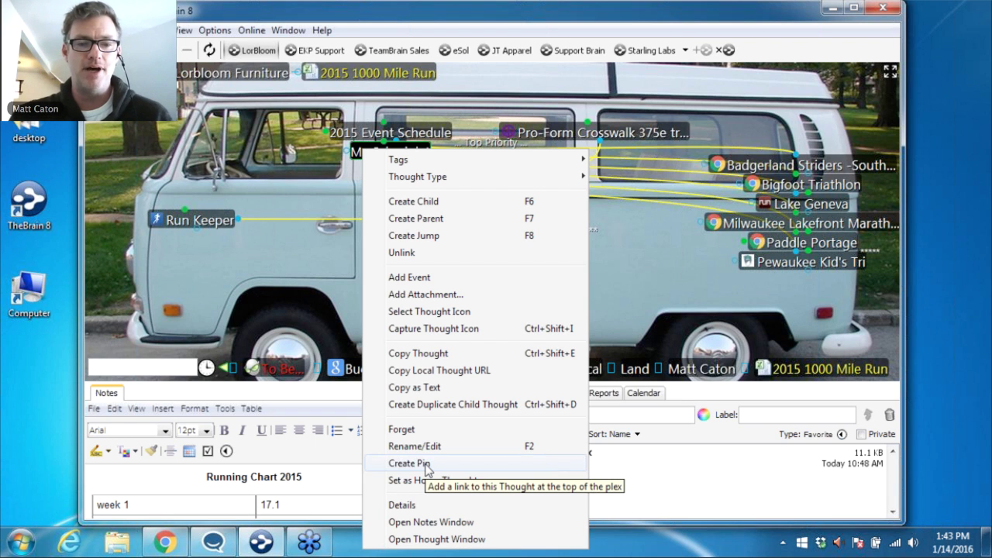
left_click(235, 295)
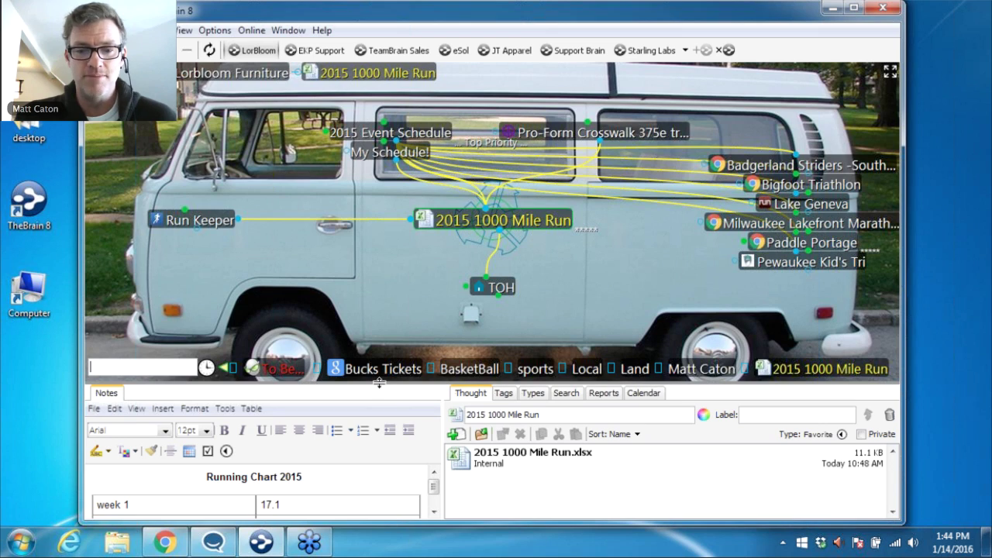
- Enlarge the notes area of the 2015 1000 Mile Run thought and review its weekly Running Chart 2015 table
left_click_drag(379, 382, 380, 259)
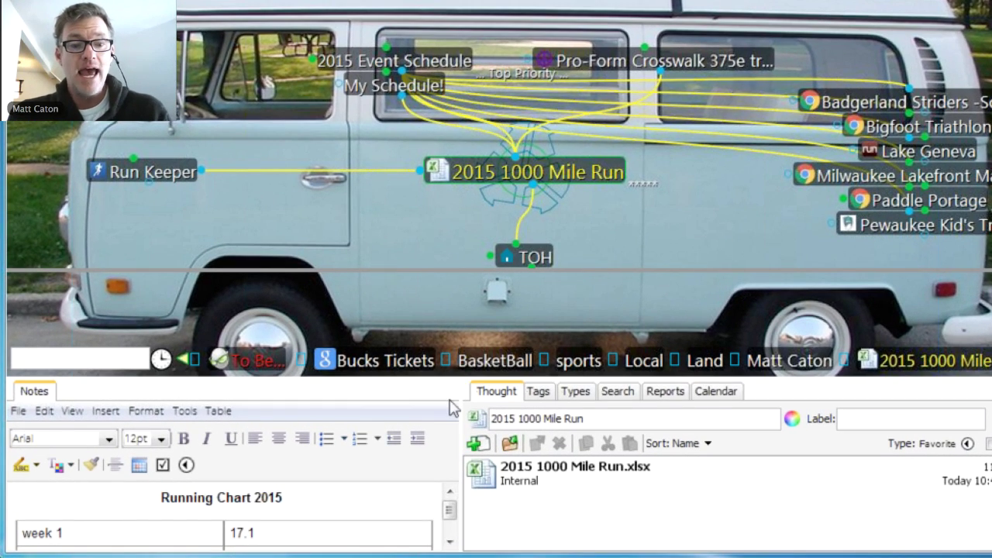
scroll(452, 409, "down", 2)
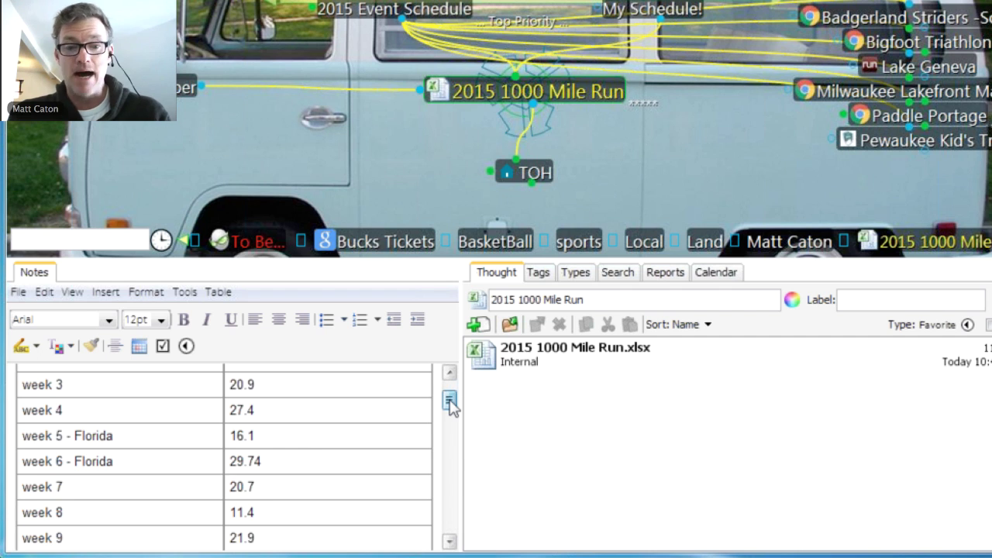
left_click_drag(450, 403, 451, 496)
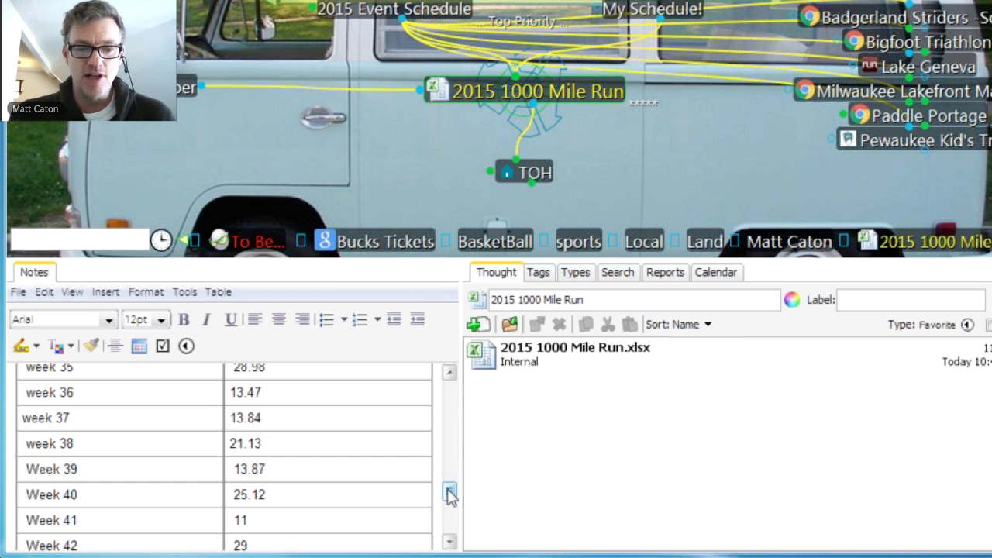
left_click_drag(451, 496, 450, 503)
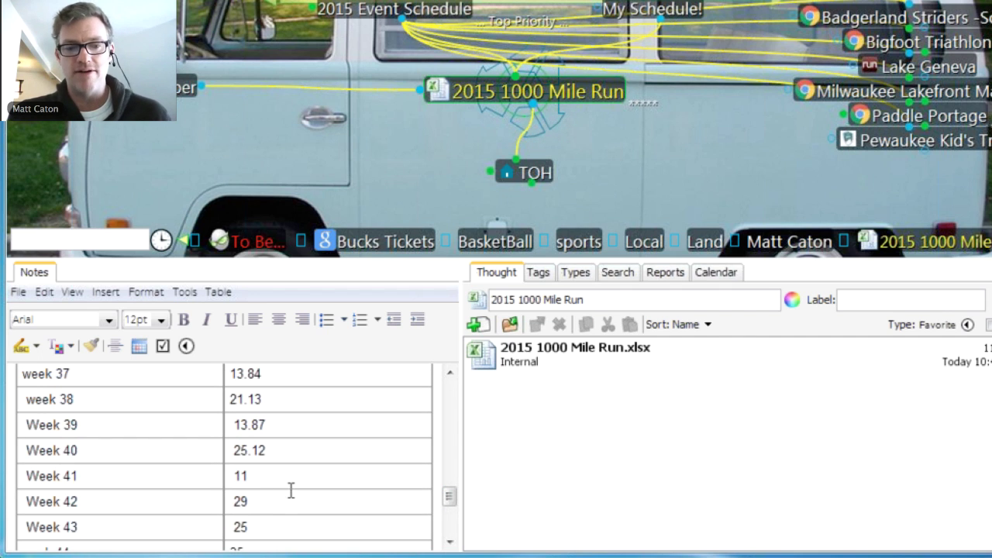
left_click_drag(242, 502, 452, 508)
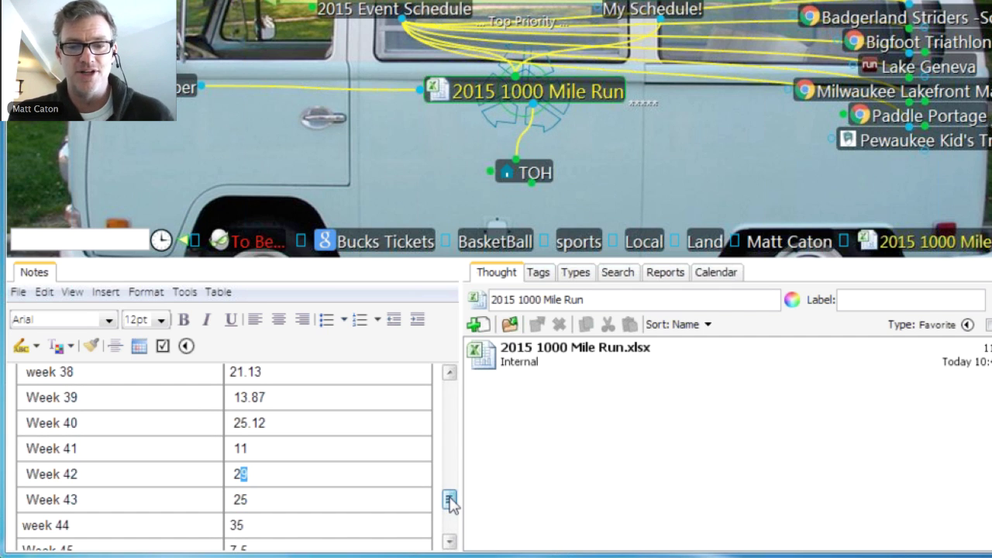
scroll(451, 502, "up", 2)
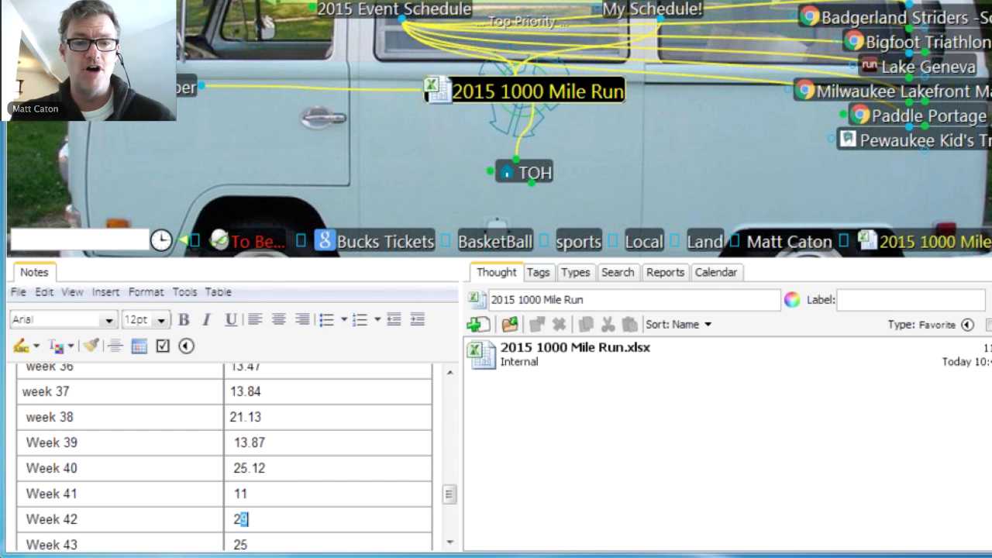
- Open the 2015 1000 Mile Run spreadsheet attached to the active thought and examine the yearly total beside the weekly mileage
left_click(535, 92)
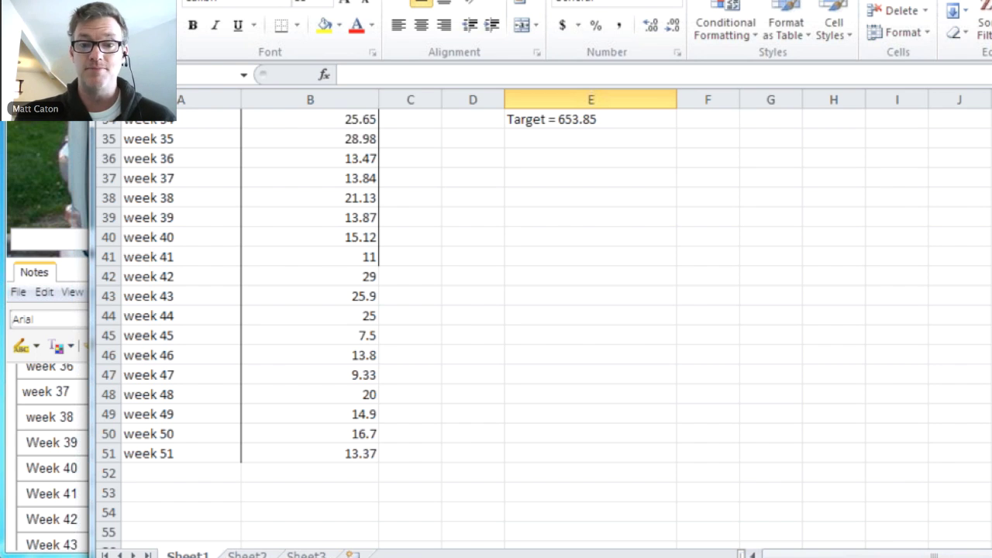
scroll(492, 348, "up", 7)
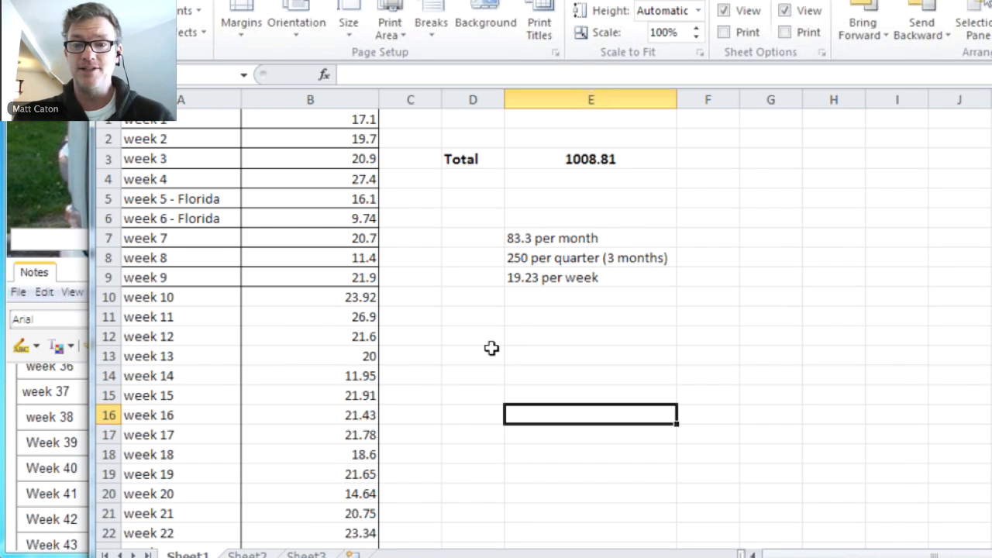
left_click_drag(450, 159, 618, 159)
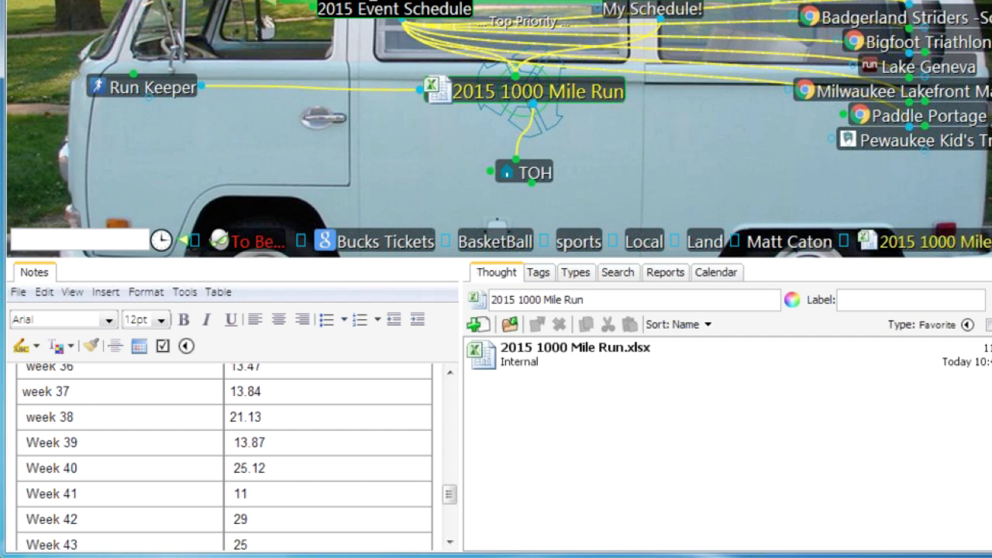
- Navigate through 2015 Event Schedule, Fitness Event Archive and Fitness to the 2016 Event Schedule thought and pin it
left_click(382, 11)
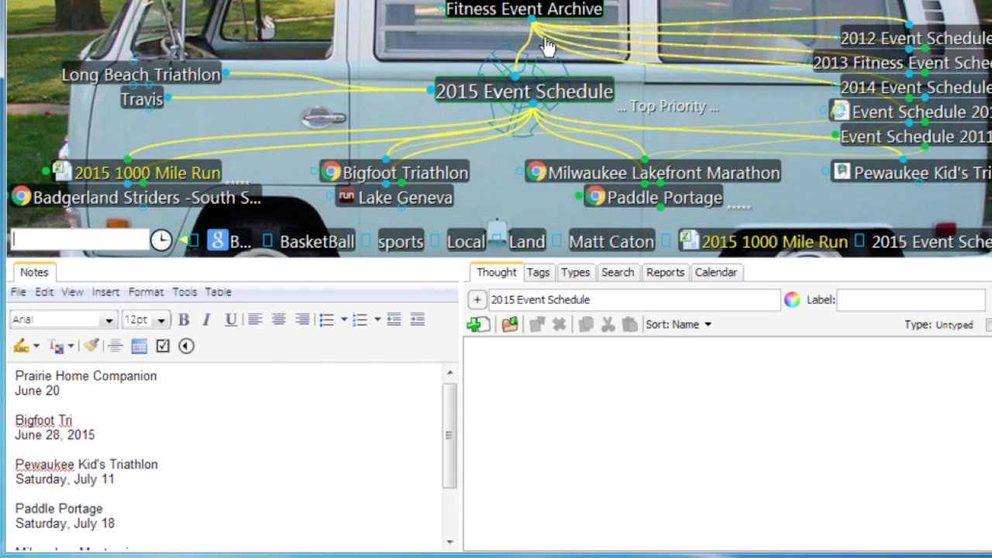
left_click(548, 11)
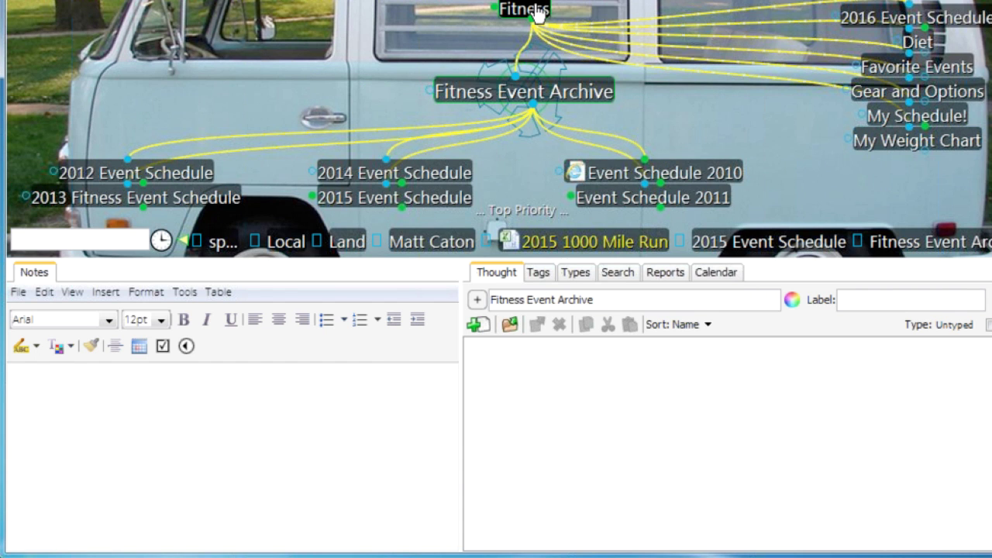
left_click(535, 11)
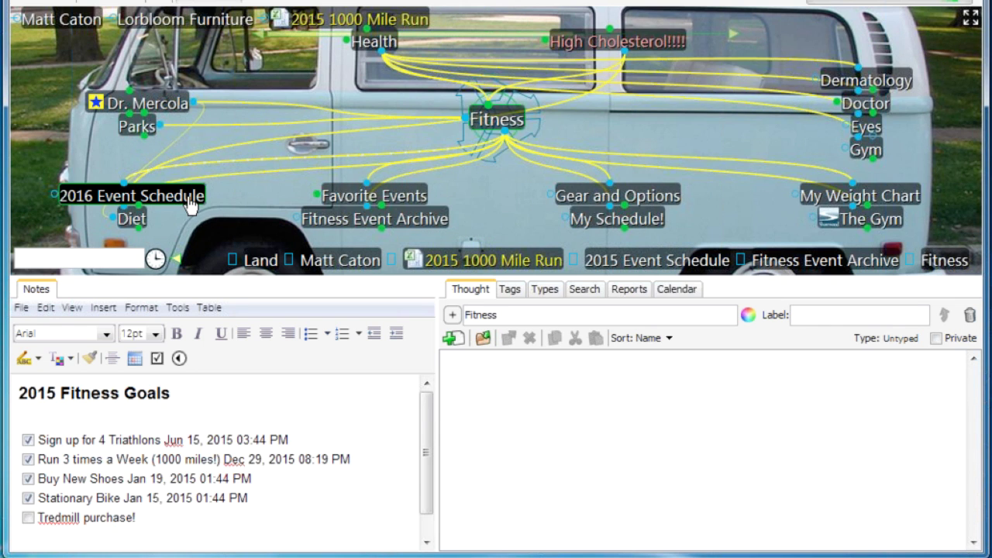
left_click(190, 203)
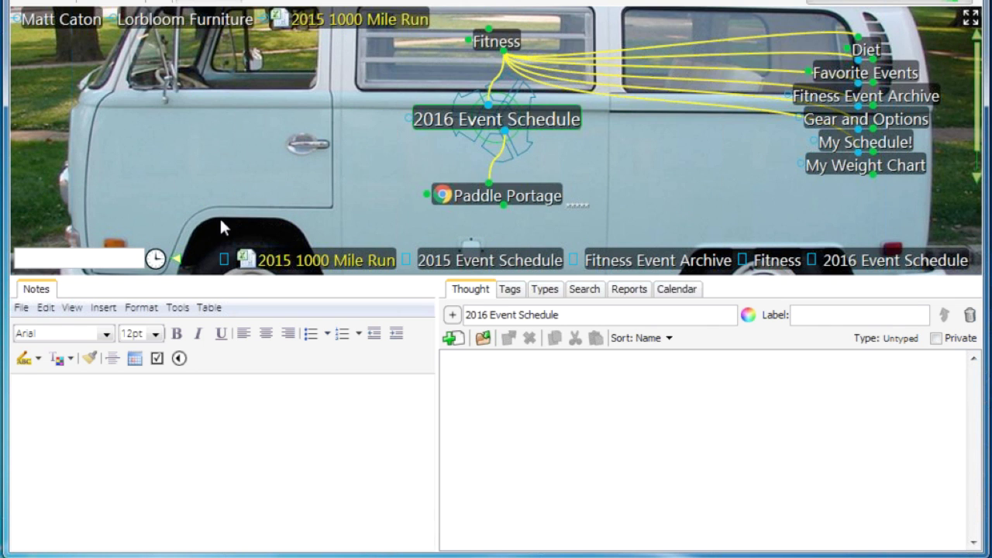
right_click(458, 126)
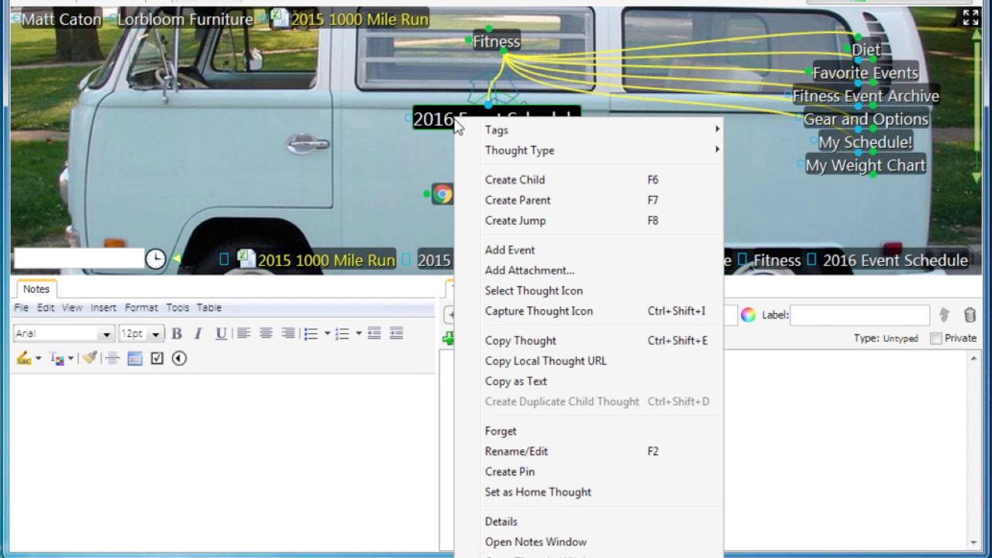
left_click(510, 472)
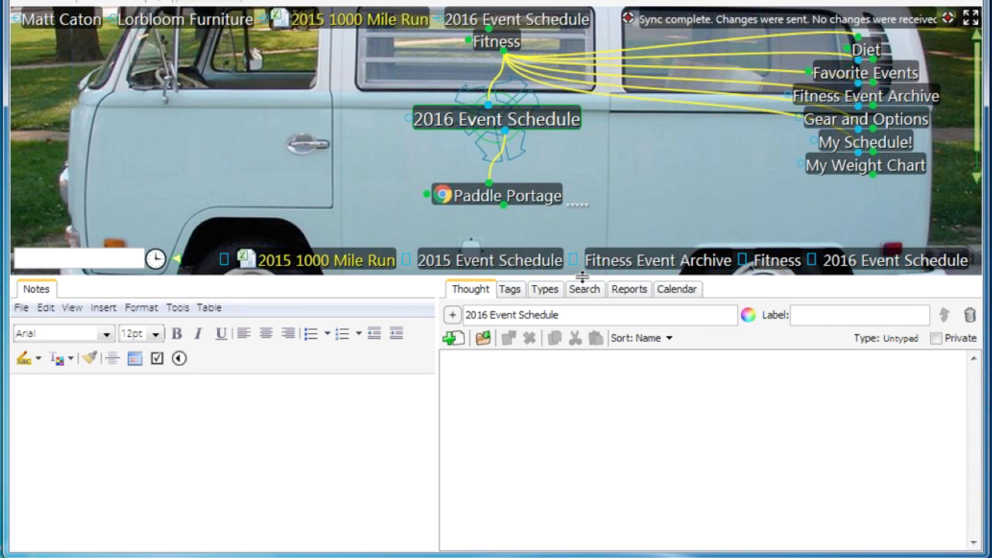
- Enlarge the plex area and remove the pin of the 2015 1000 Mile Run thought
left_click_drag(583, 277, 578, 454)
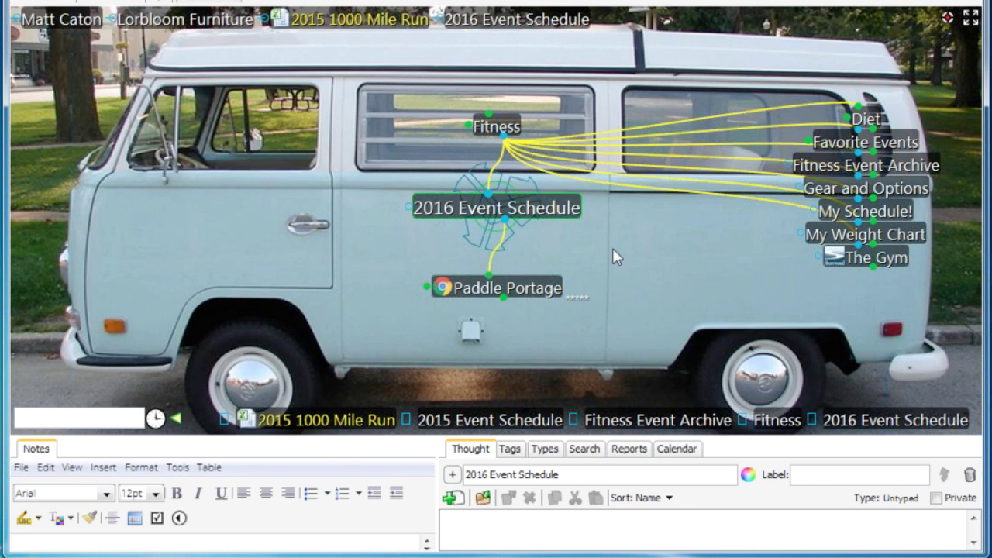
right_click(344, 26)
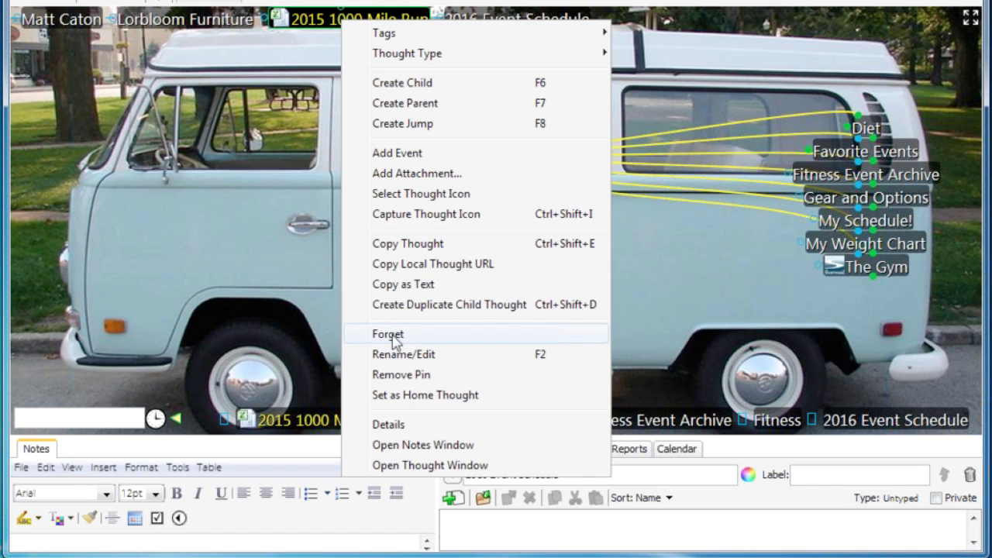
left_click(397, 375)
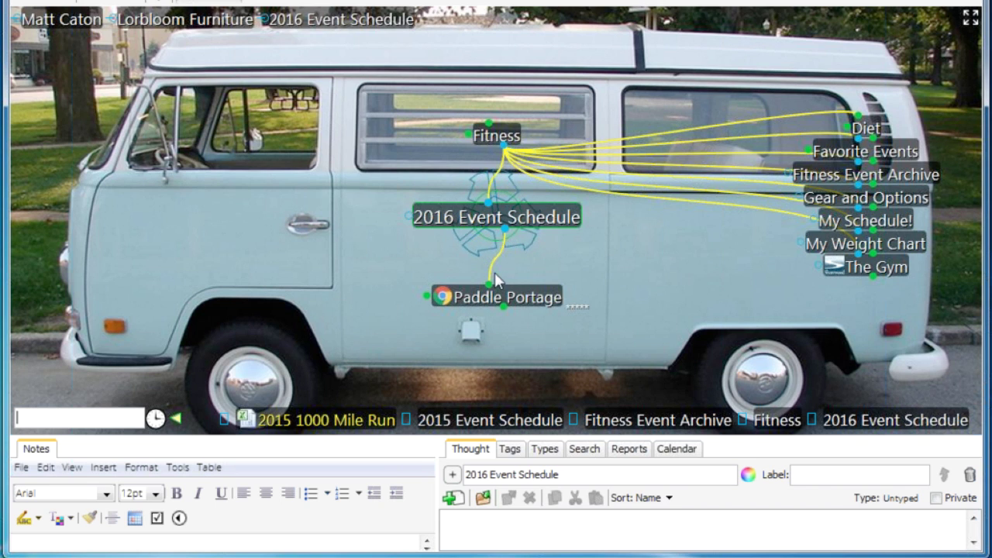
- Activate the Fitness thought, visit The Gym and come back to Fitness, and enlarge its notes area
left_click(491, 139)
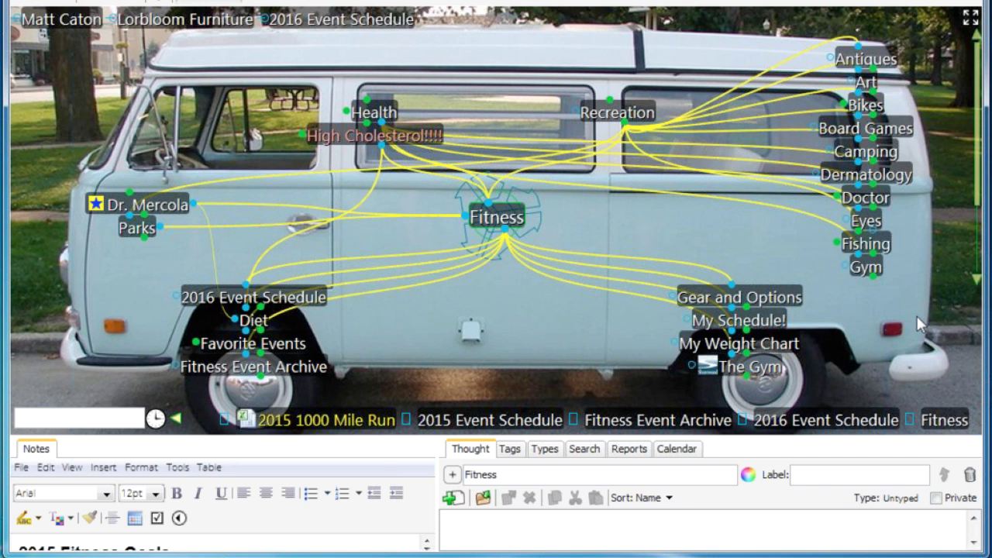
left_click(770, 372)
left_click(496, 141)
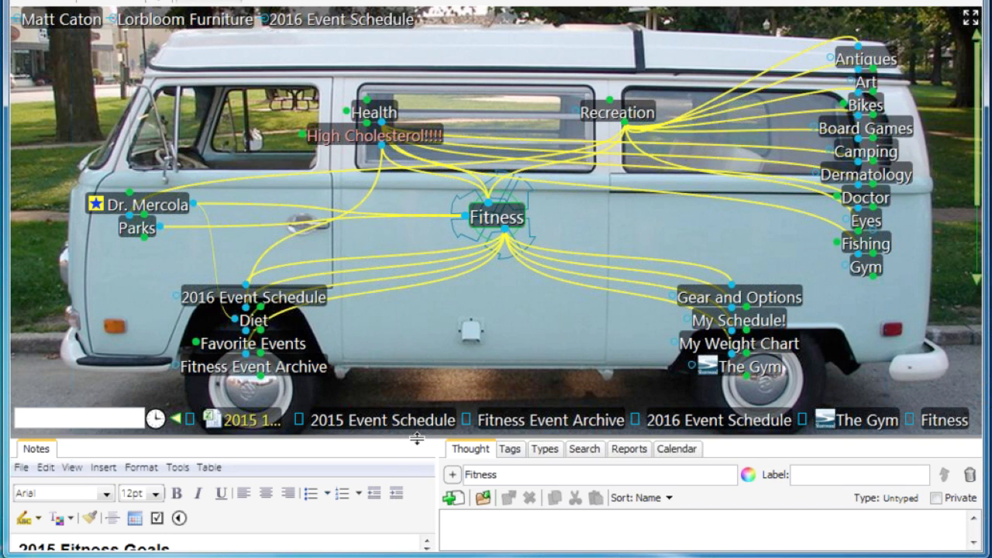
left_click_drag(417, 439, 421, 352)
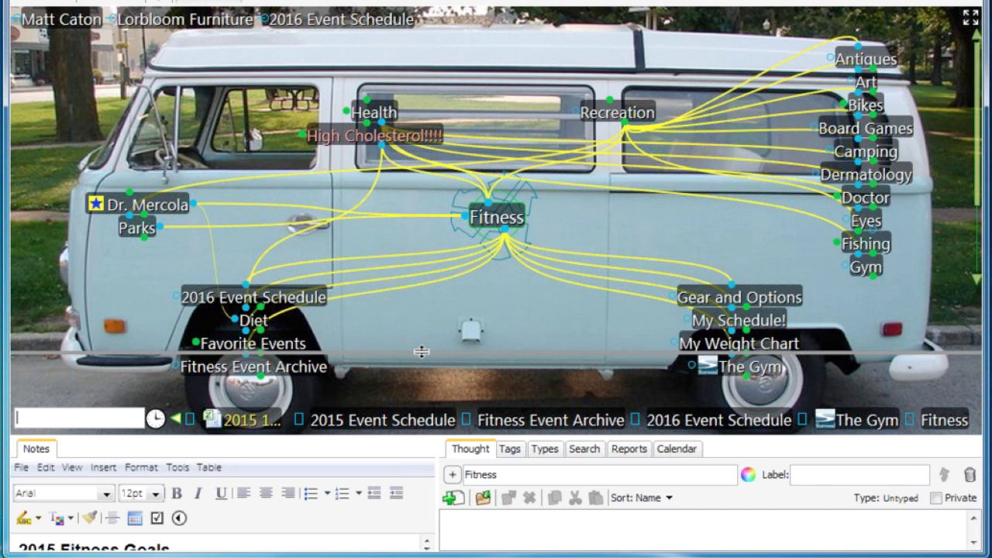
left_click_drag(422, 352, 422, 350)
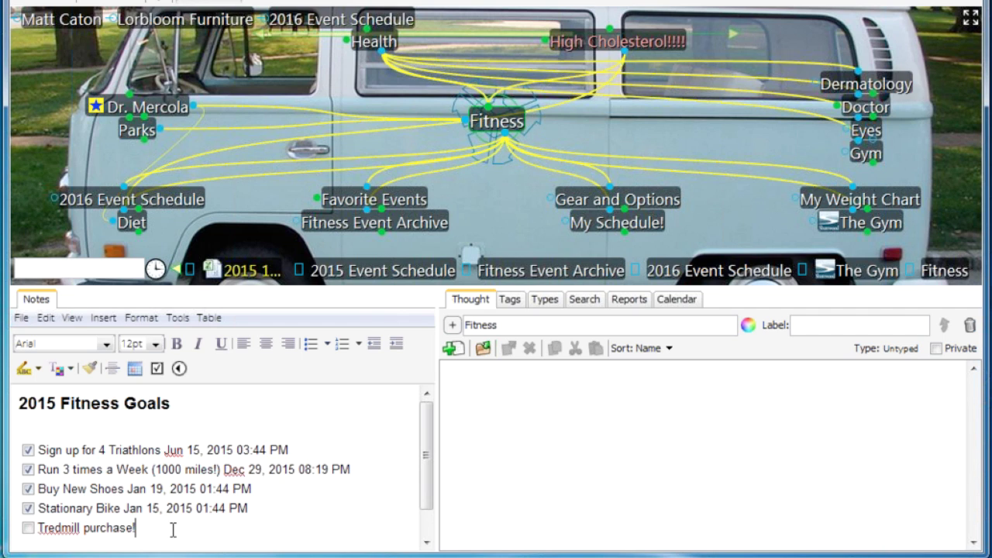
- Uncheck the four completed goals in the 2015 Fitness Goals note and move them to the clipboard, leaving only Tredmill purchase!
left_click_drag(171, 528, 2, 541)
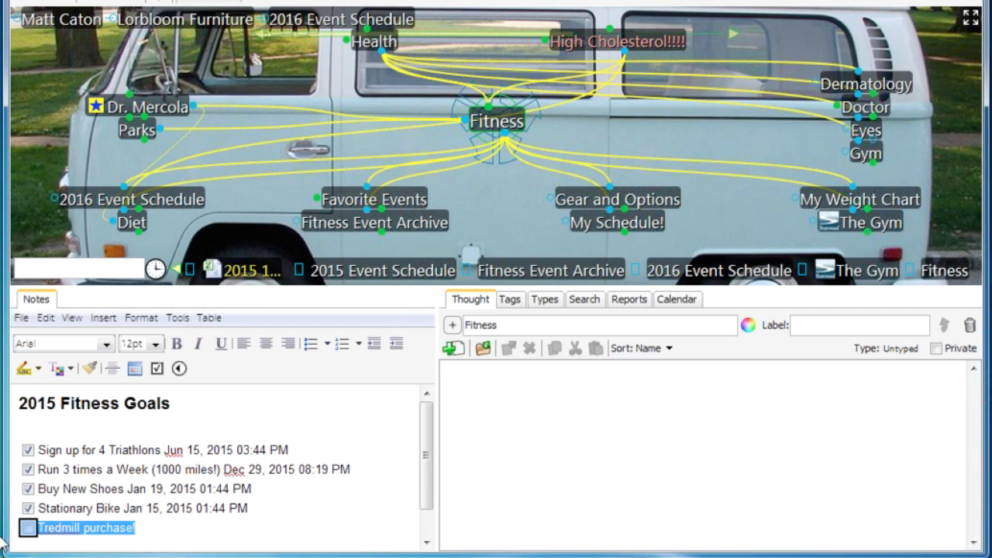
left_click(175, 535)
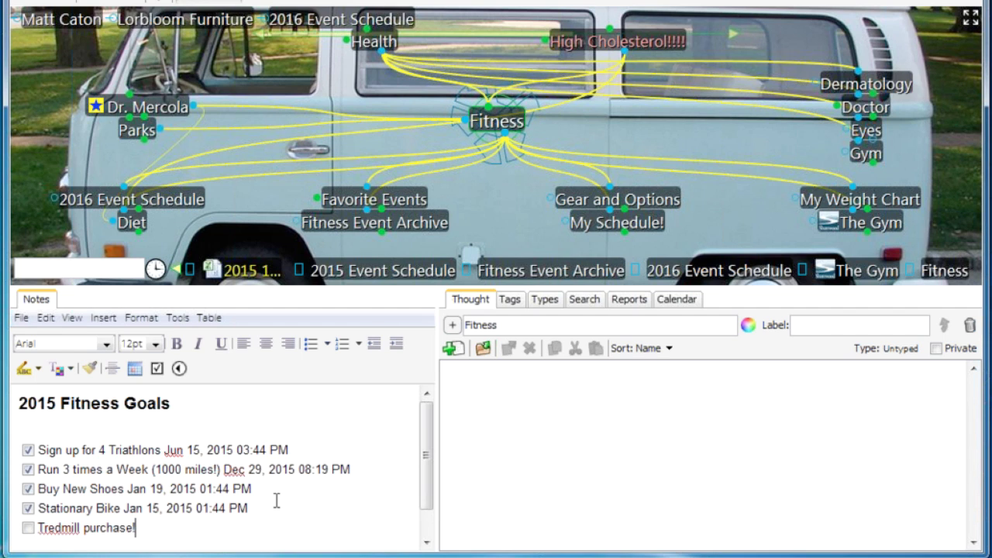
left_click_drag(275, 507, 23, 448)
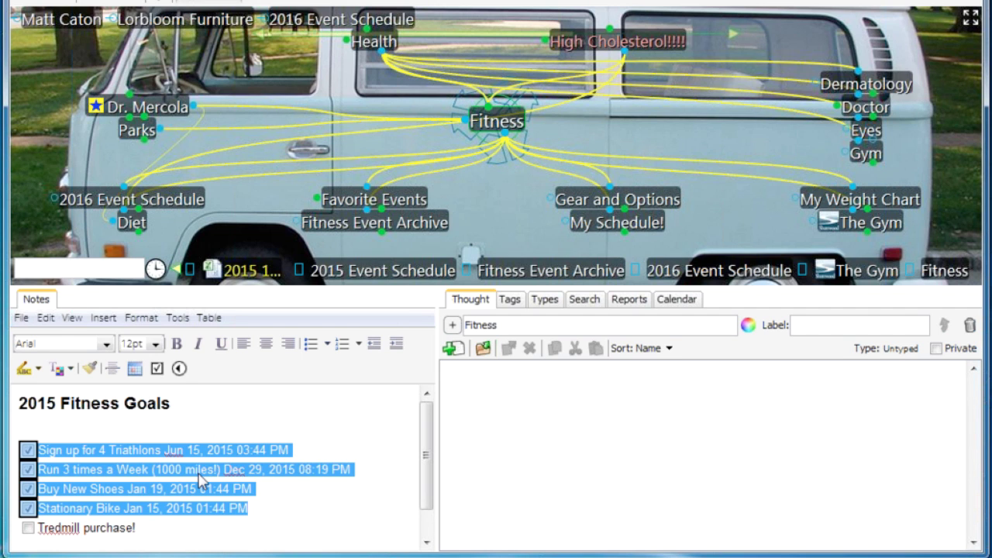
right_click(261, 469)
left_click(275, 518)
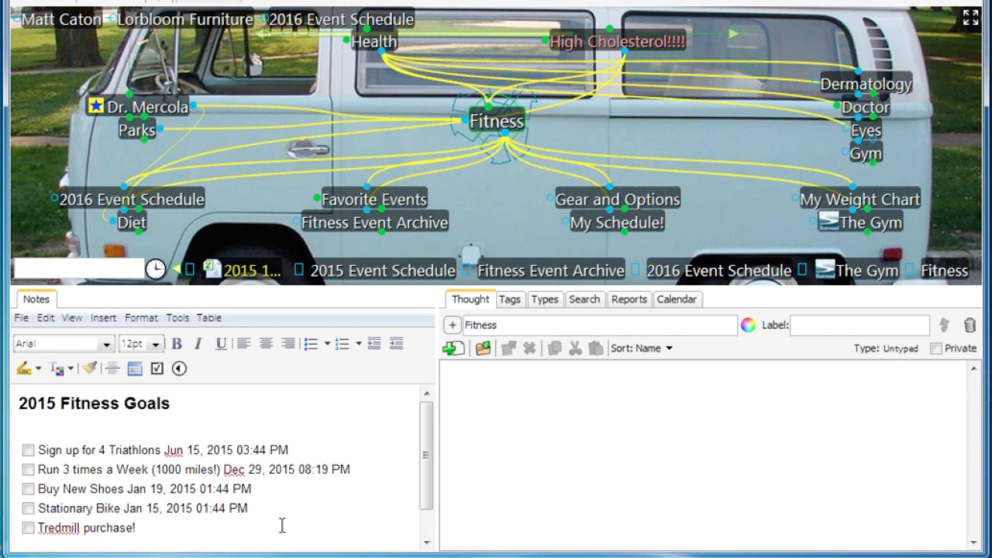
left_click_drag(250, 508, 23, 448)
key("super+c")
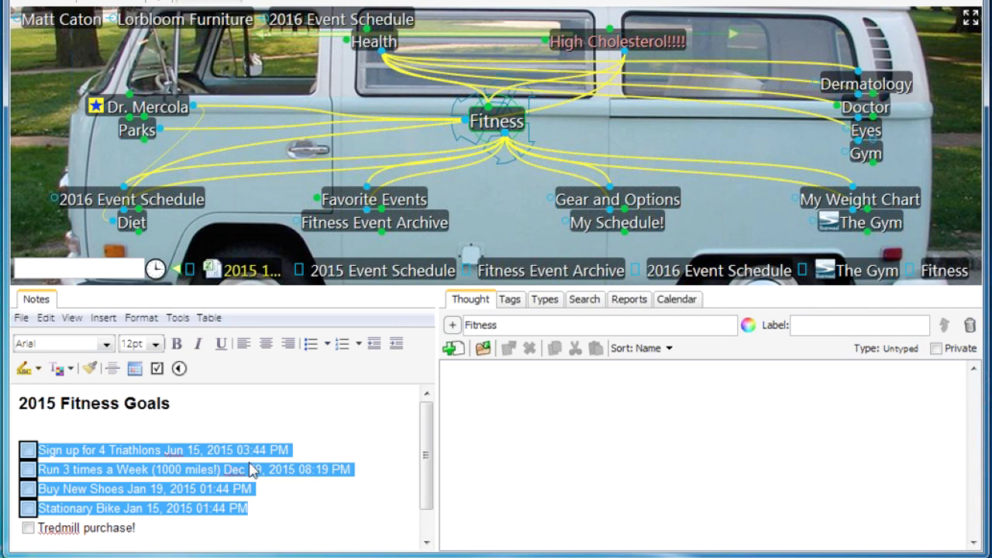
key("Delete")
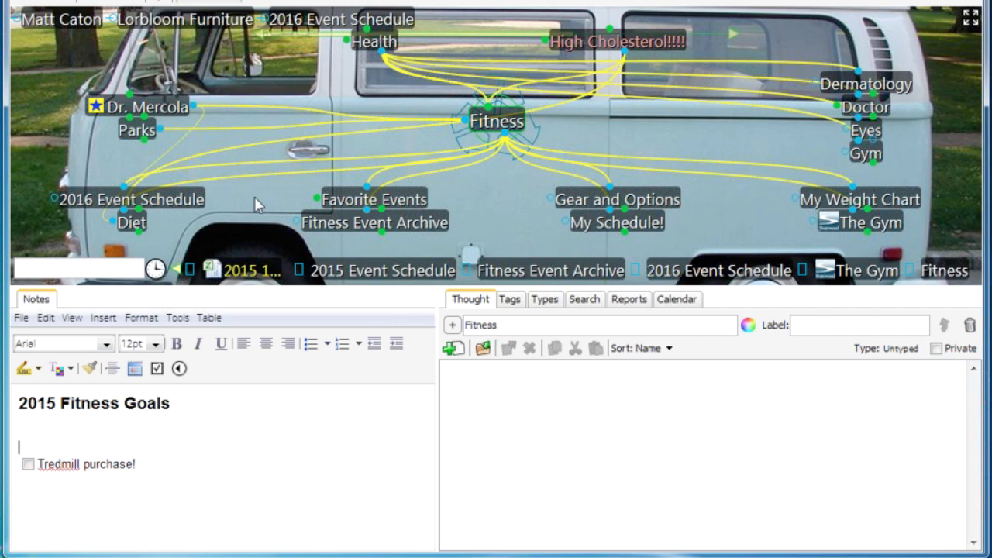
- Activate the 2015 Event Schedule thought and paste the four goals at the top of its note, above Prairie Home Companion
left_click(419, 271)
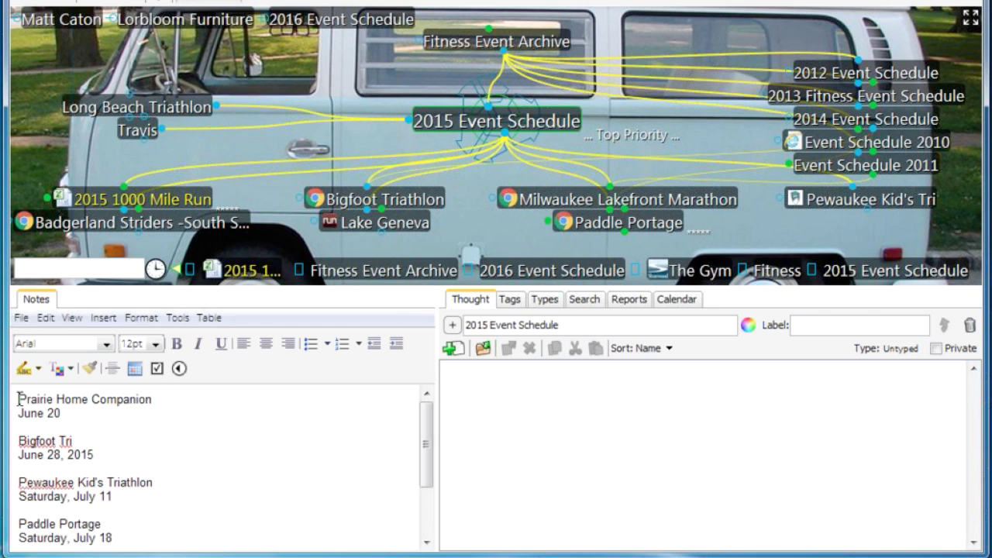
right_click(18, 400)
left_click(77, 496)
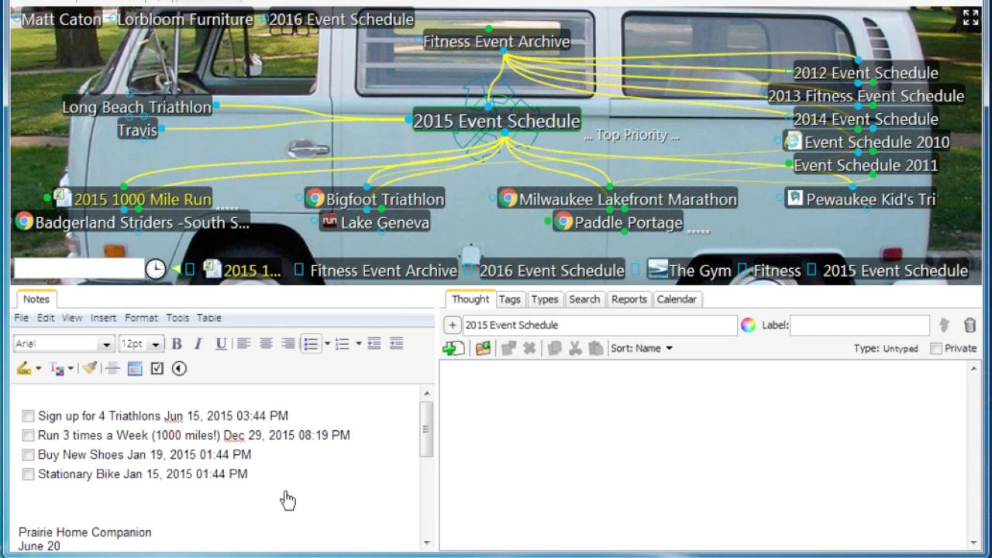
- Return to the Fitness thought and add the checklist item 5 Different Events beneath the 2015 Fitness Goals heading in its note
left_click(510, 56)
left_click(497, 56)
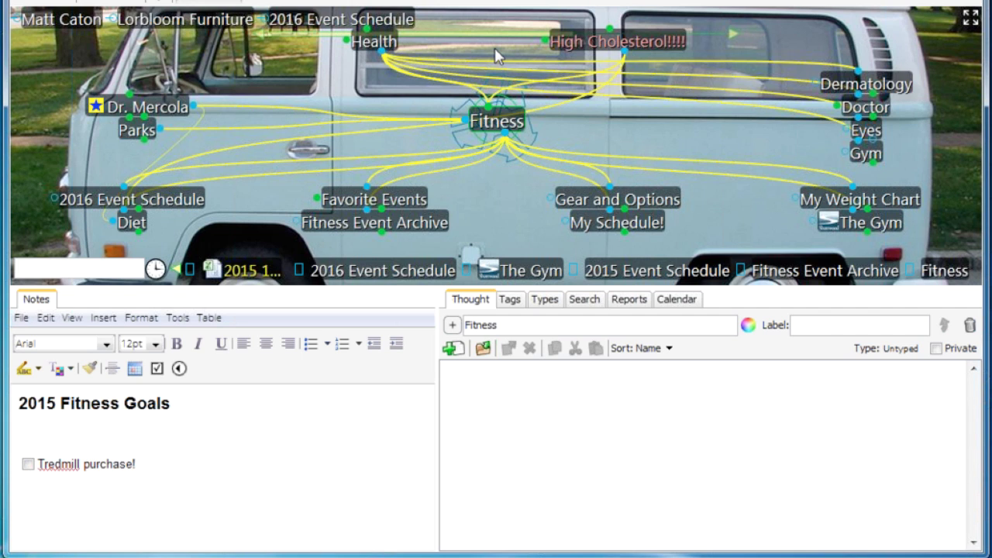
left_click(21, 435)
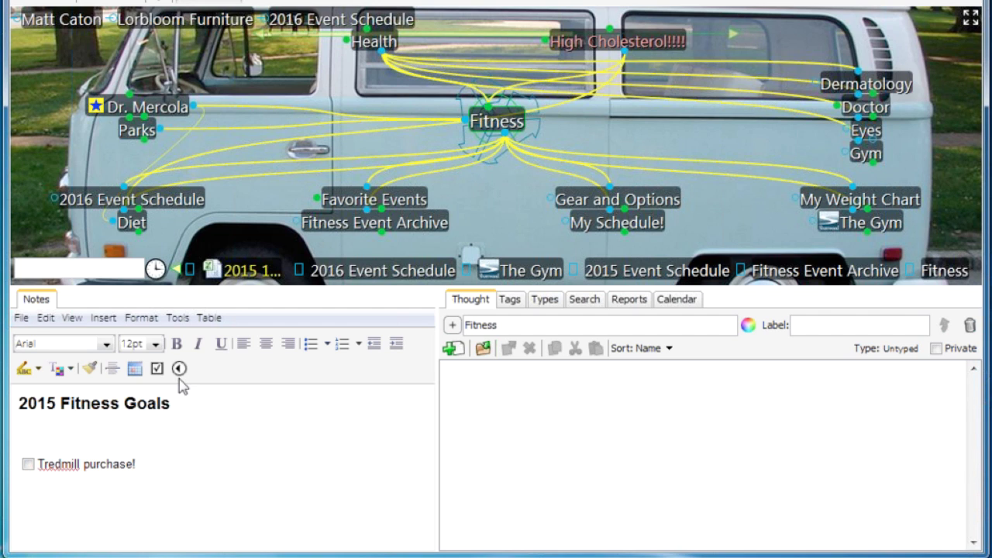
left_click(158, 369)
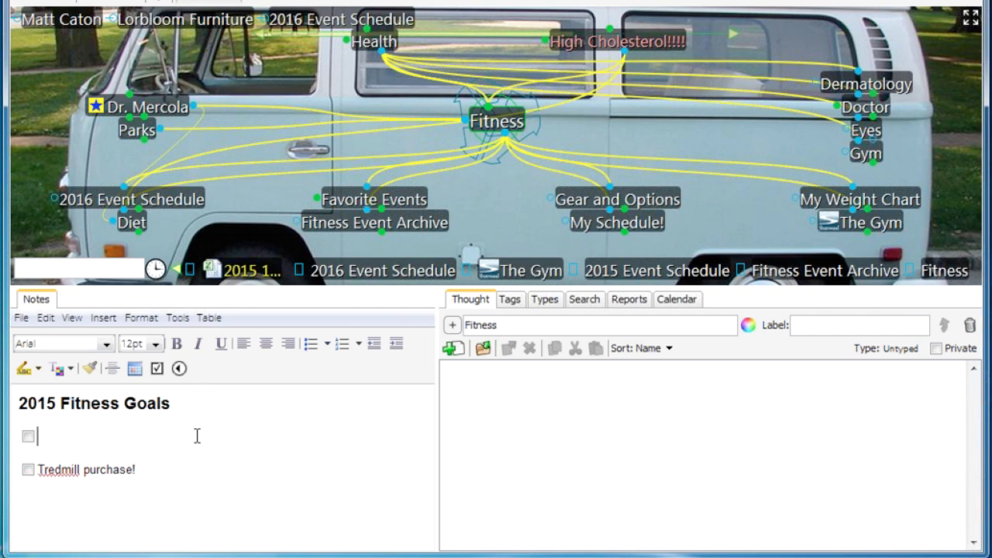
type("5 D")
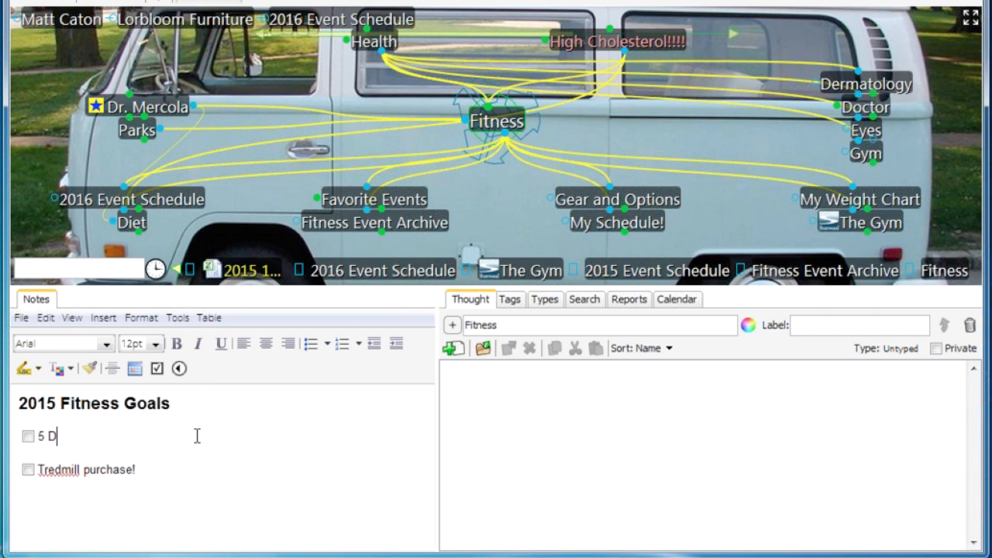
type("iffere")
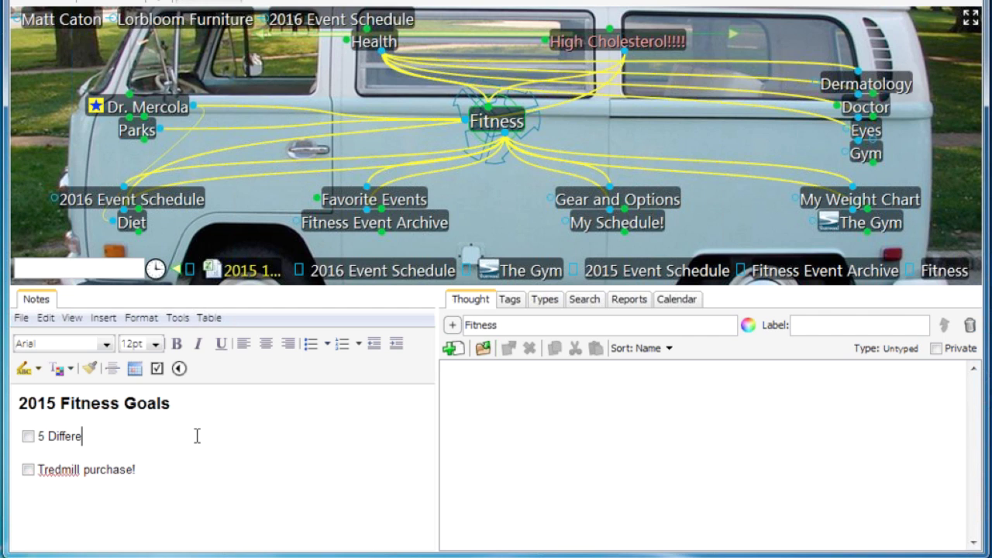
type("nt Ev")
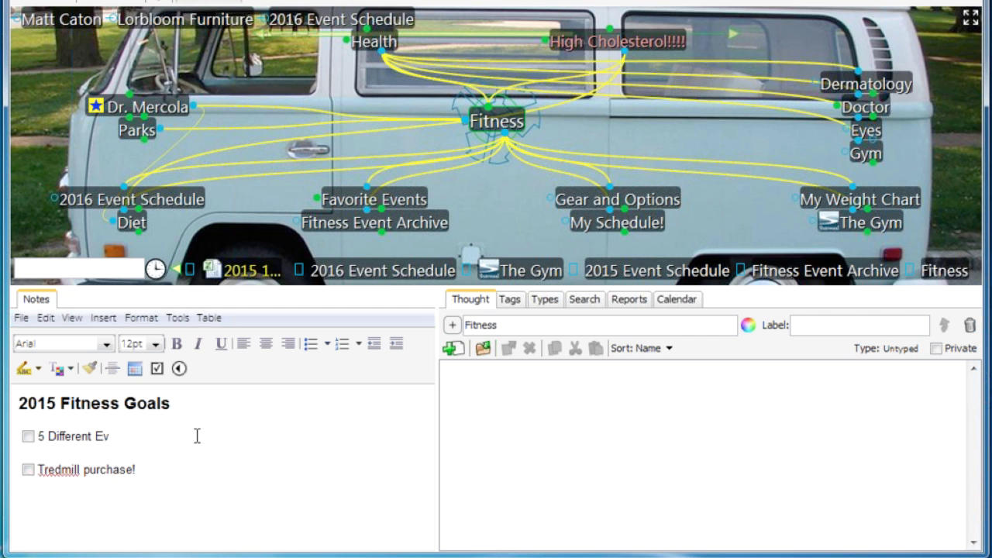
type("ents")
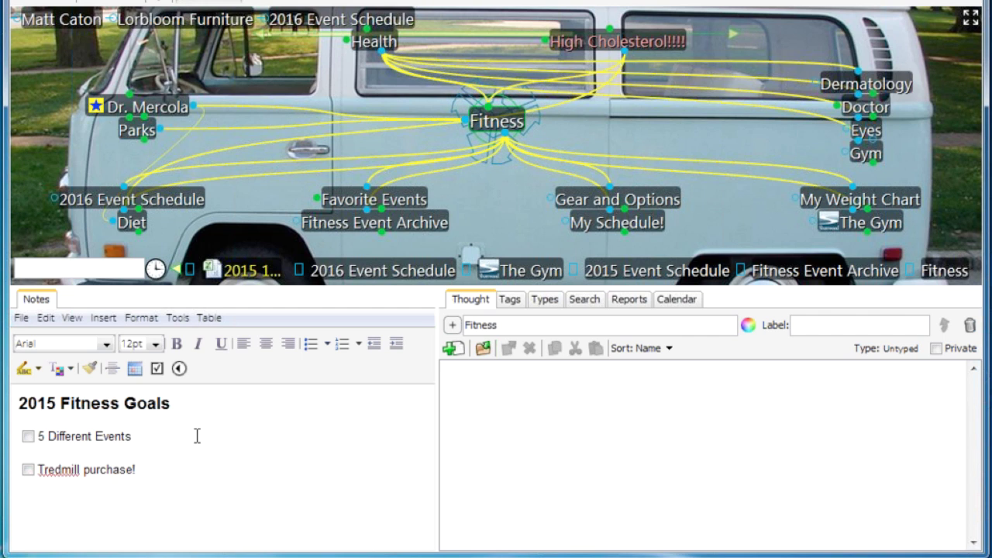
key("BackSpace")
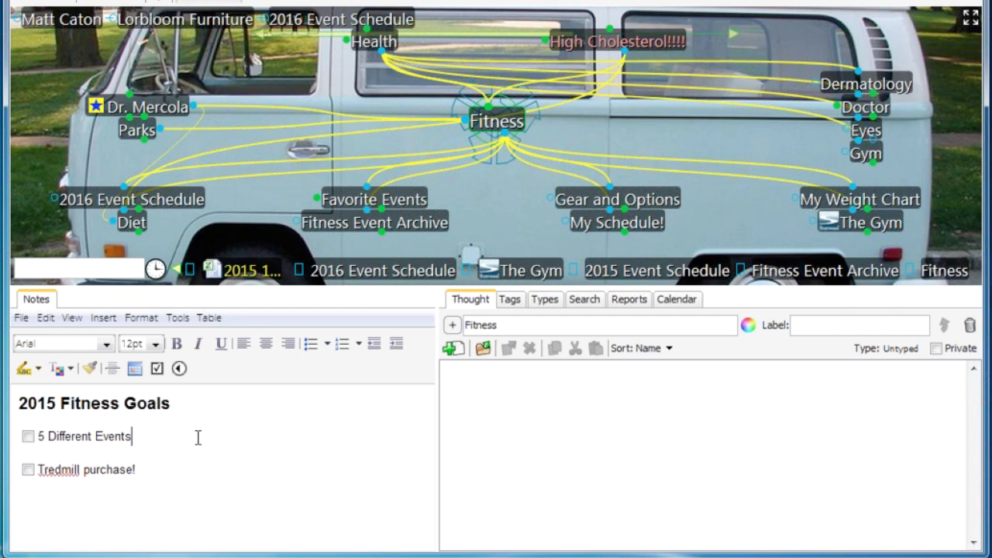
- Add a second checklist item, New Running Shoes, directly below 5 Different Events in the Fitness note
key("Return")
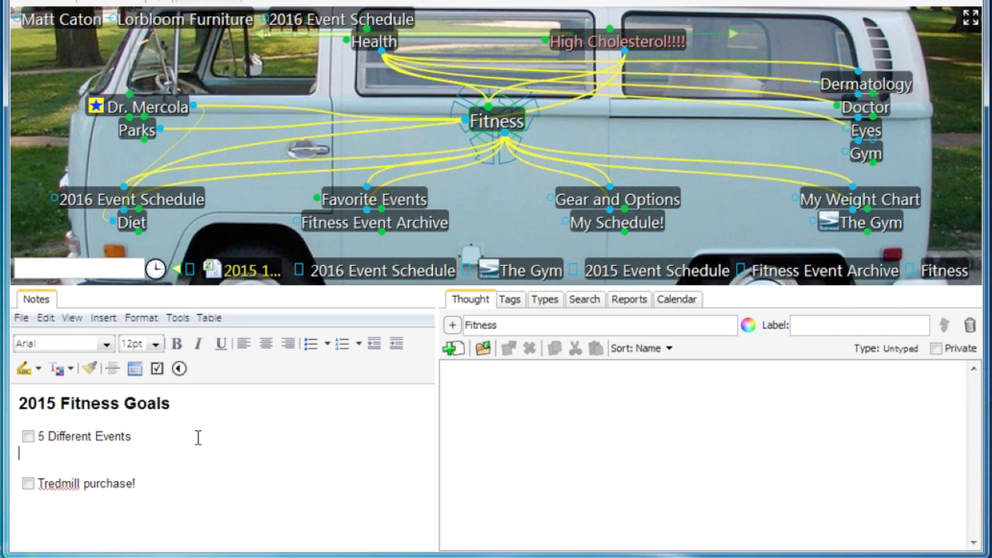
left_click(157, 368)
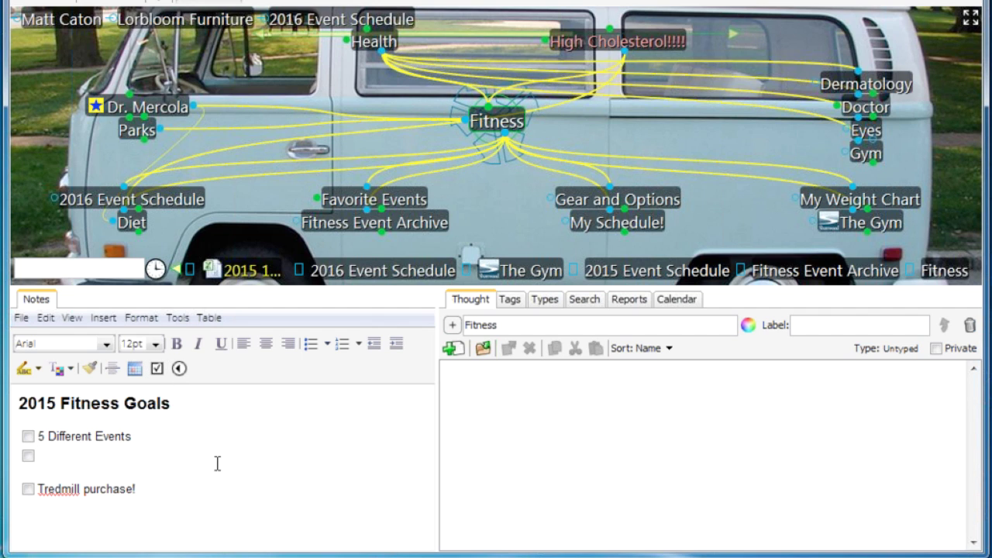
type("New")
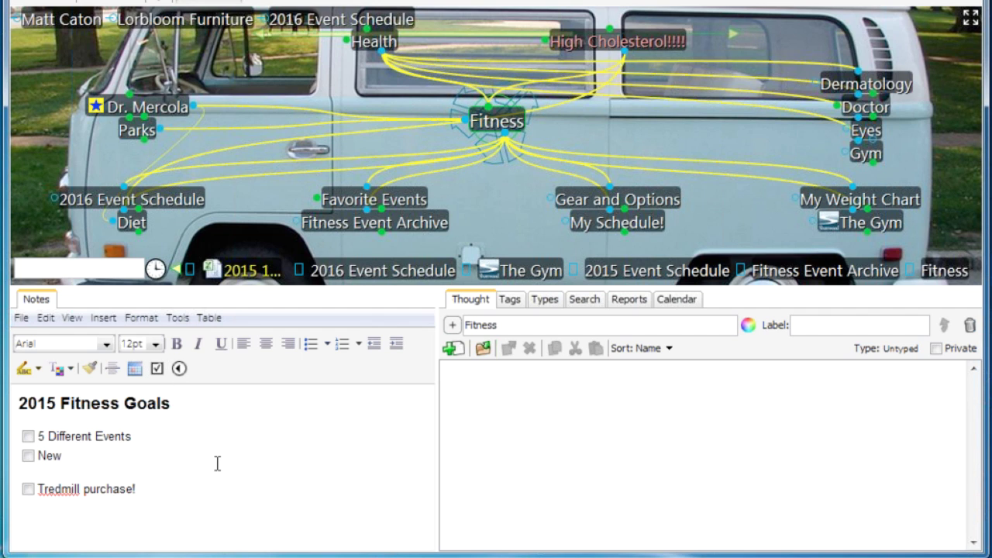
type(" Running ")
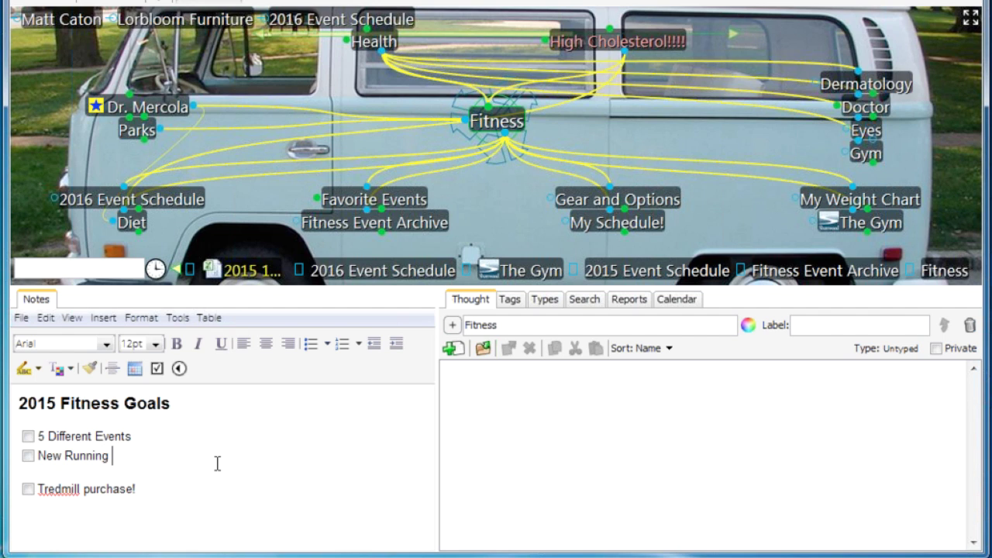
type("Shoes")
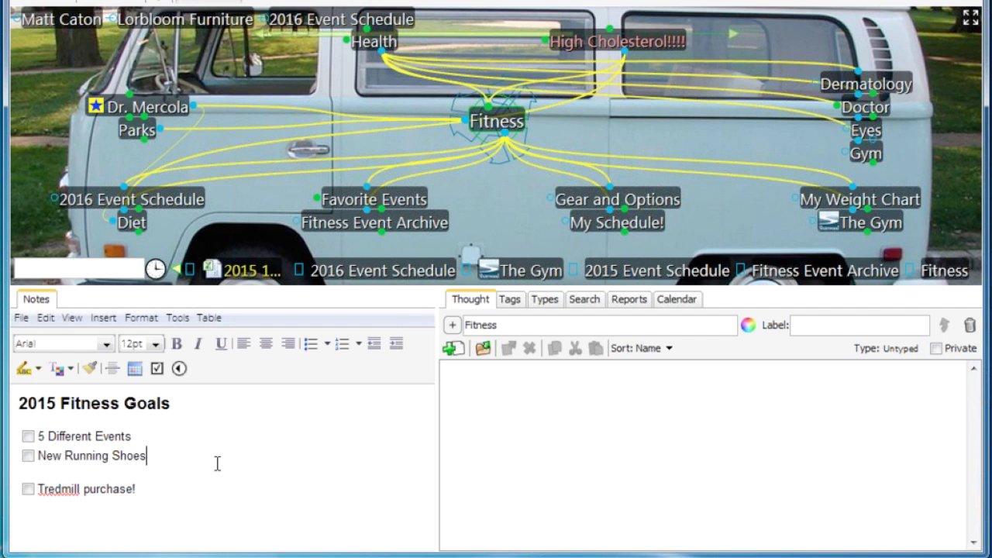
- Mark the New Running Shoes item as completed and insert the current date and time after it
left_click(28, 456)
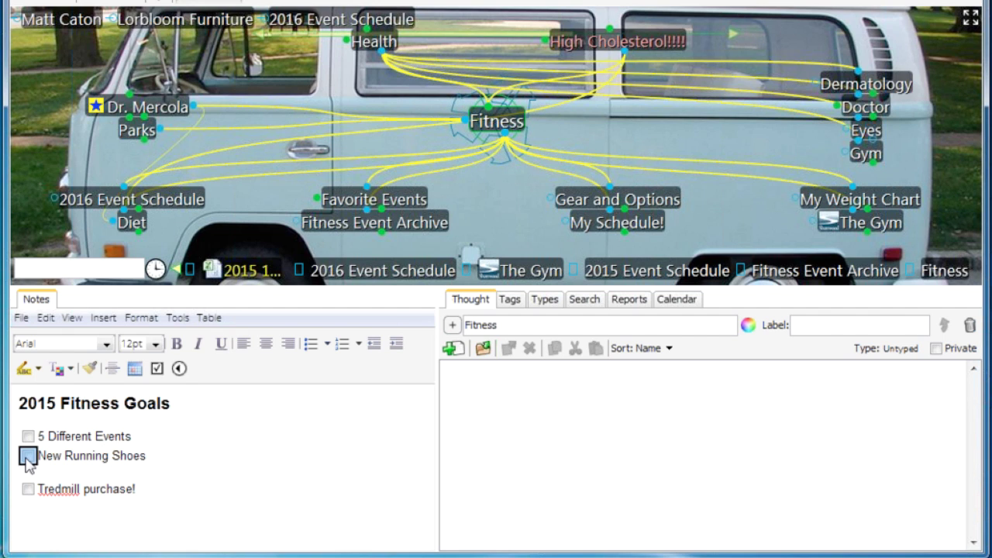
left_click(228, 452)
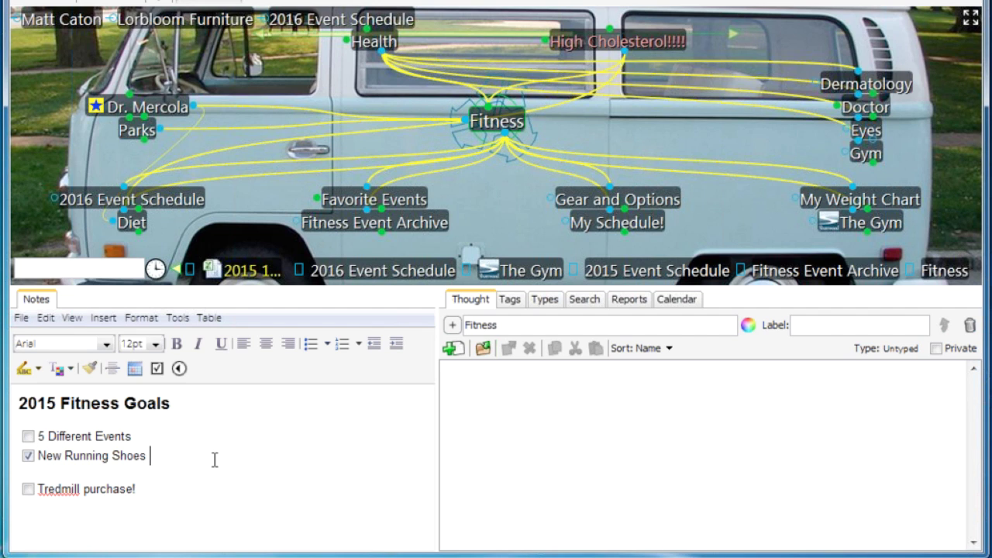
left_click(135, 368)
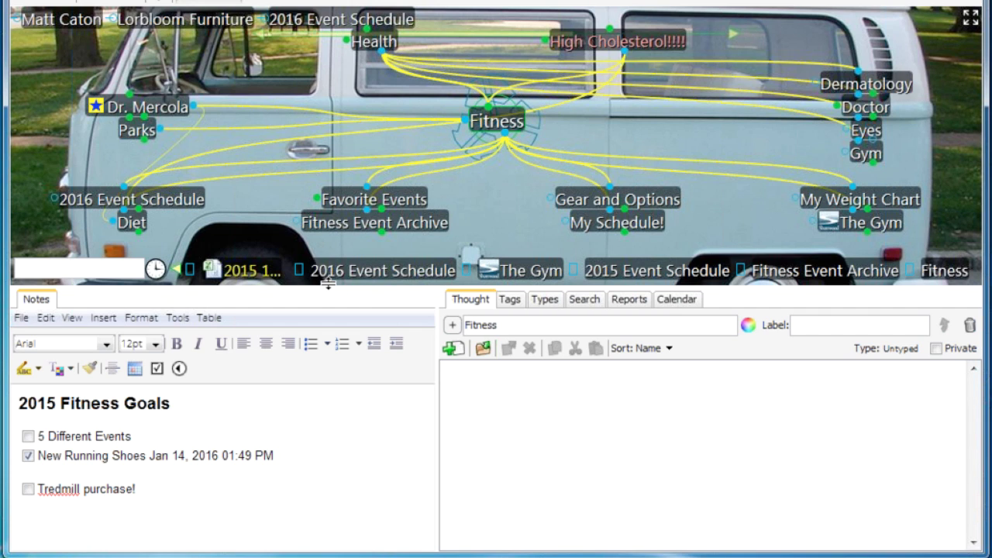
- Enlarge the plex area and navigate through 2016 Event Schedule to the Paddle Portage thought
left_click_drag(329, 285, 322, 430)
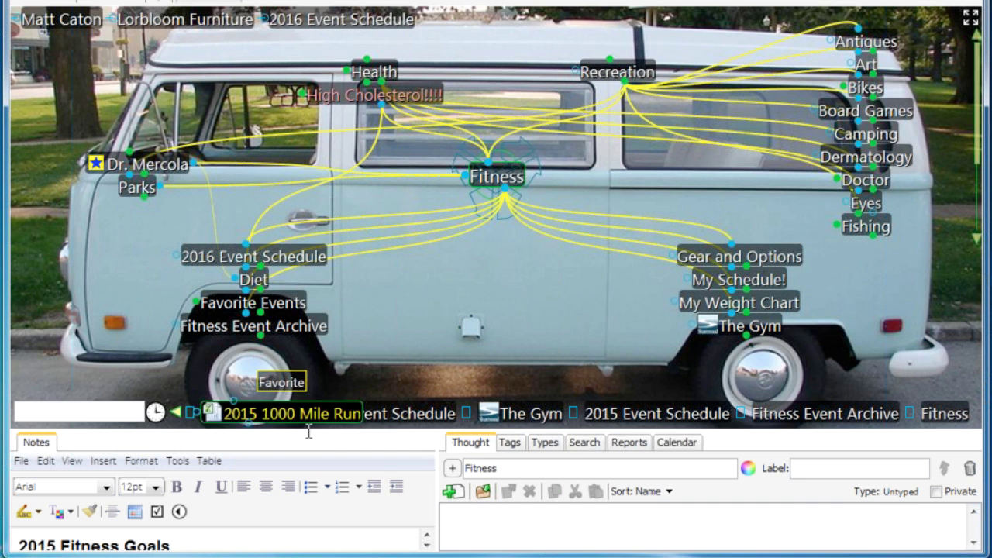
left_click(209, 264)
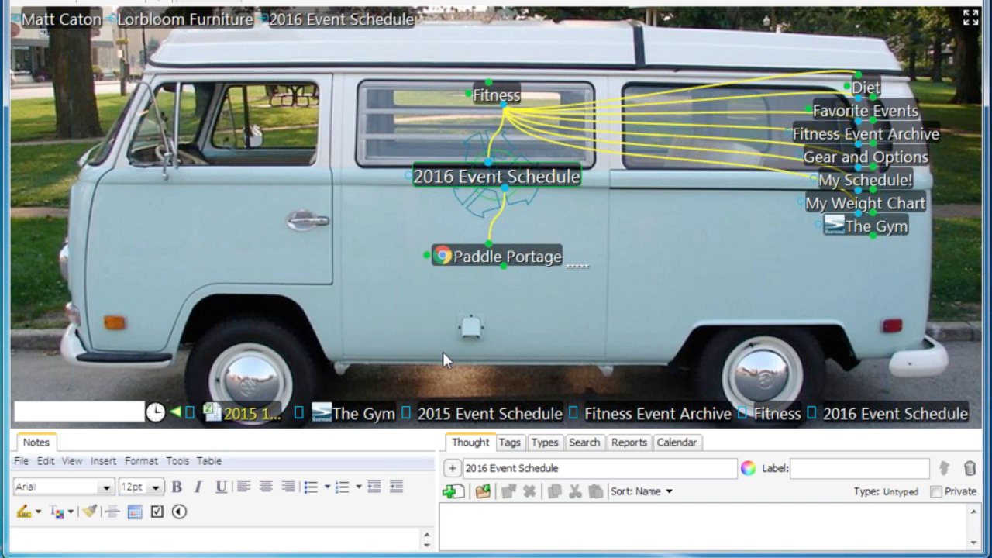
left_click(504, 259)
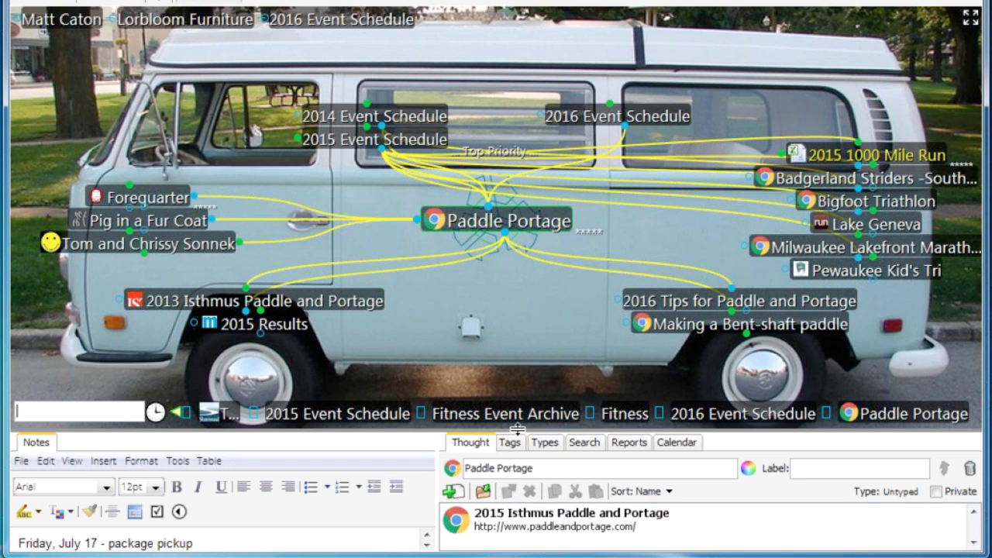
left_click_drag(517, 429, 517, 435)
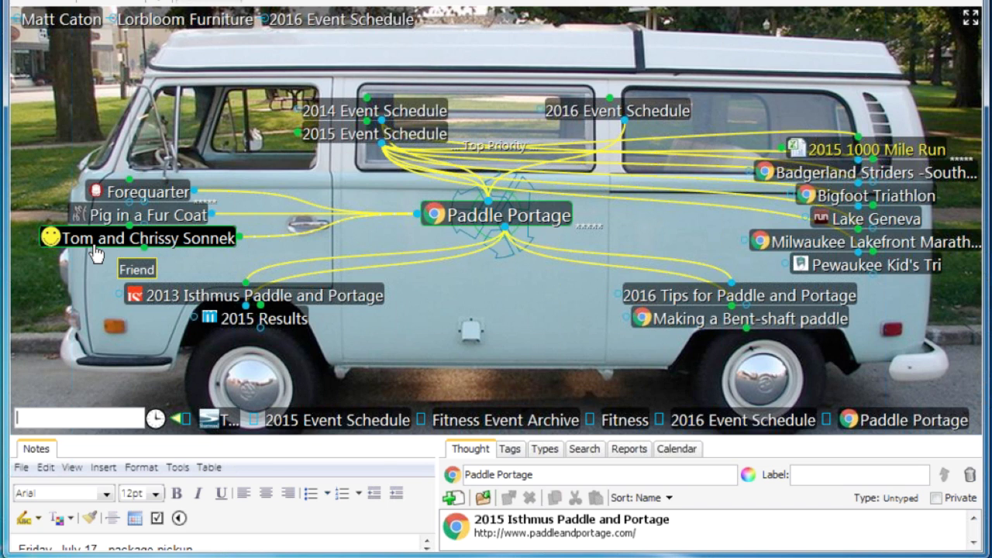
- Activate the Pig in a Fur Coat thought, enlarge the notes area to read its restaurant notes, and give the plex more room again
left_click(169, 222)
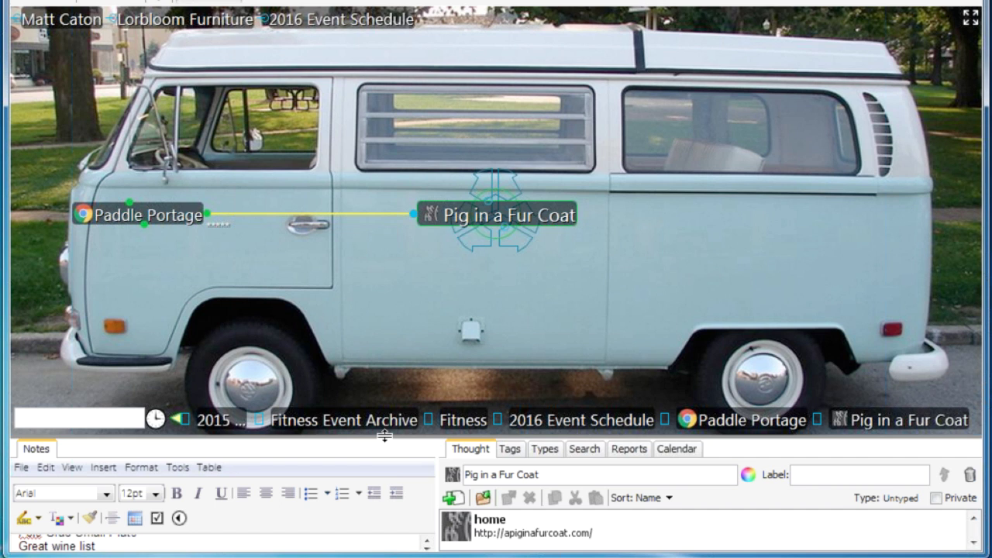
left_click_drag(385, 437, 395, 307)
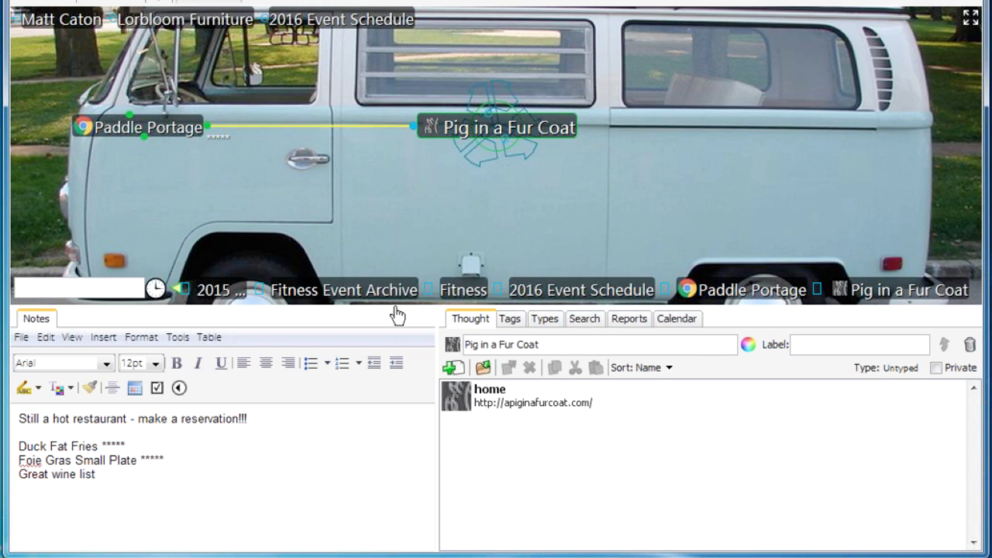
left_click_drag(127, 418, 348, 418)
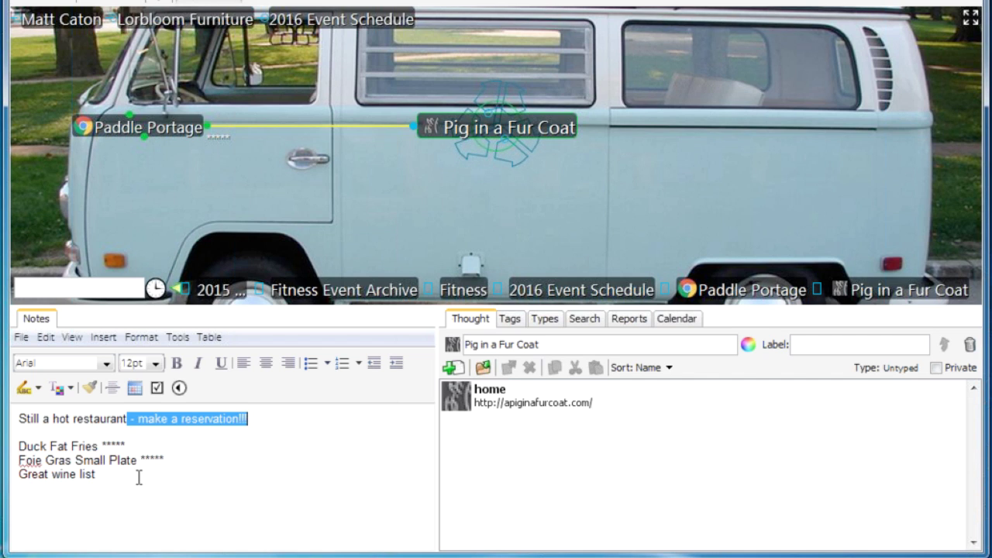
left_click_drag(137, 474, 20, 432)
left_click(330, 455)
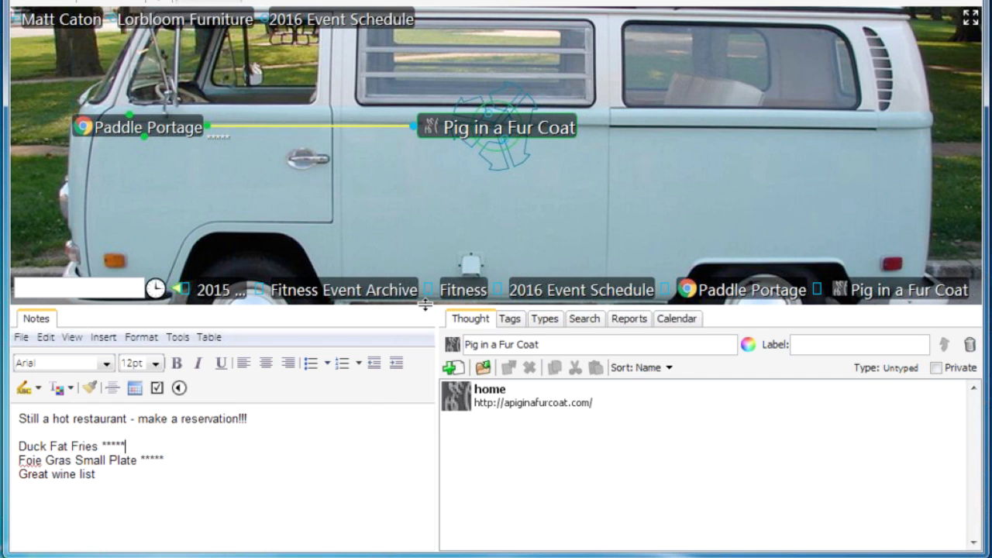
left_click_drag(425, 305, 413, 405)
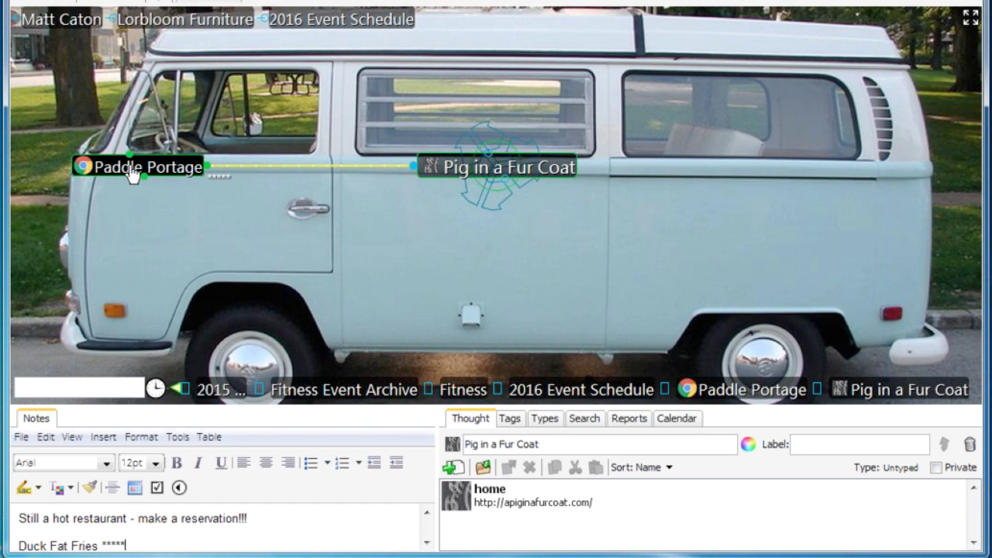
- Return to Paddle Portage, switch to the browser's ESTRELLÓN site, add it to the plex as a thought, and relink it as a jump
left_click(133, 168)
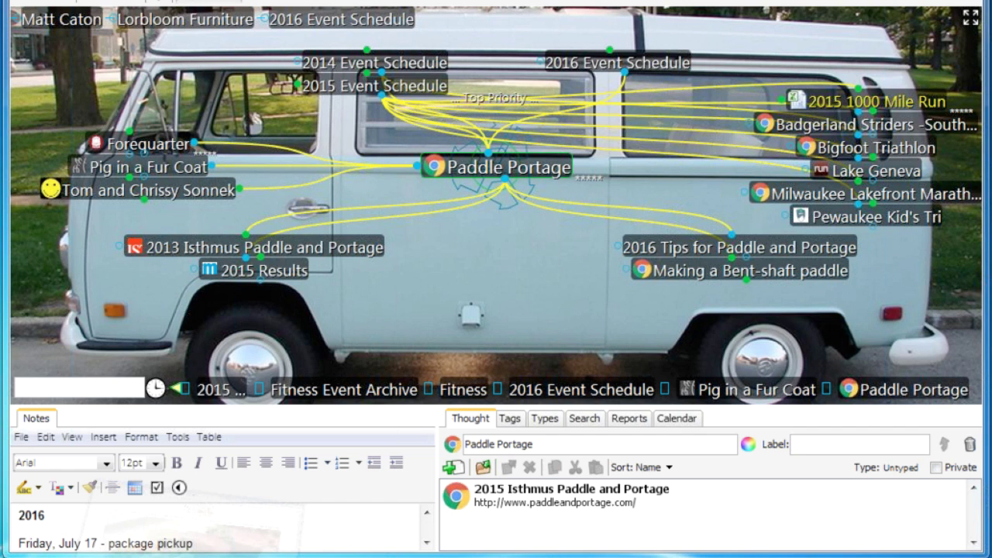
key("alt+Tab")
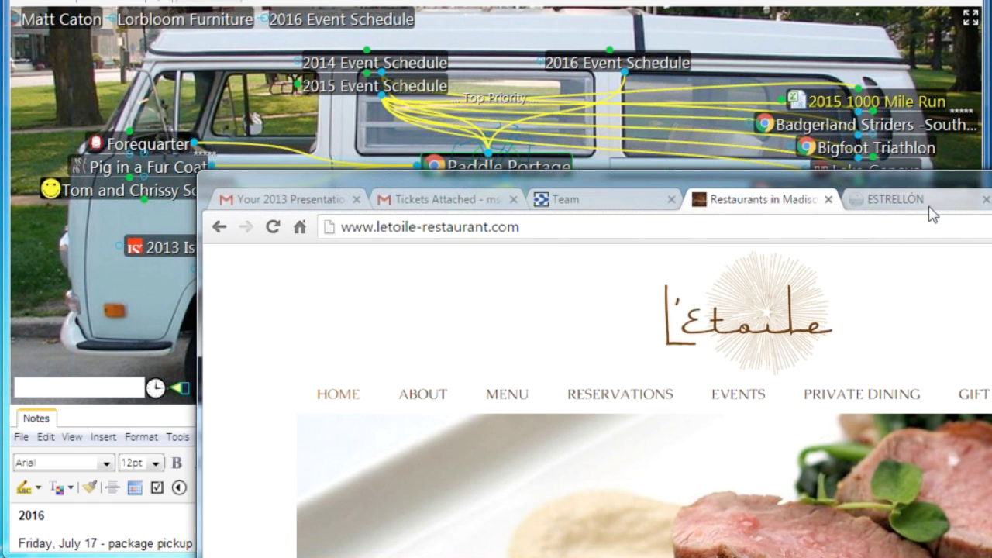
left_click(896, 199)
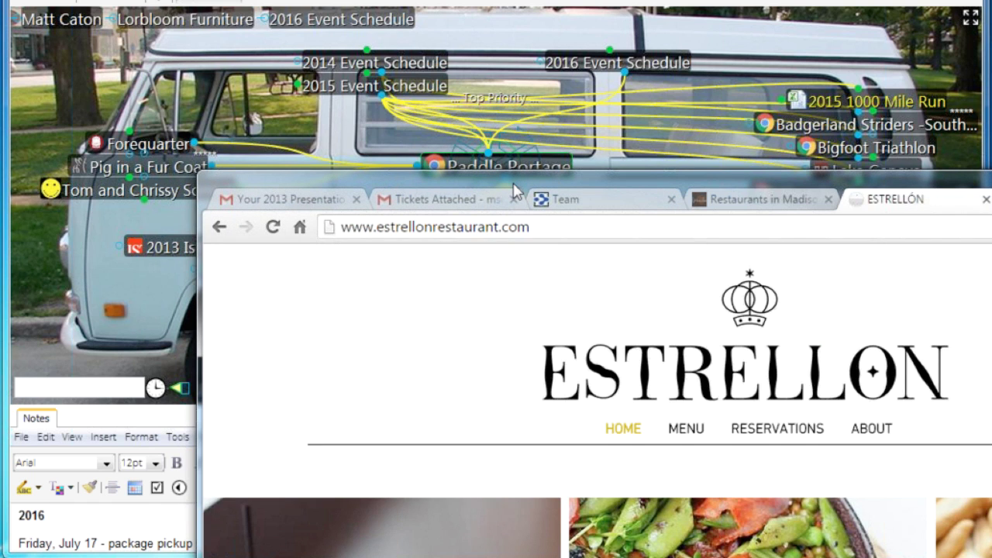
left_click_drag(512, 184, 132, 321)
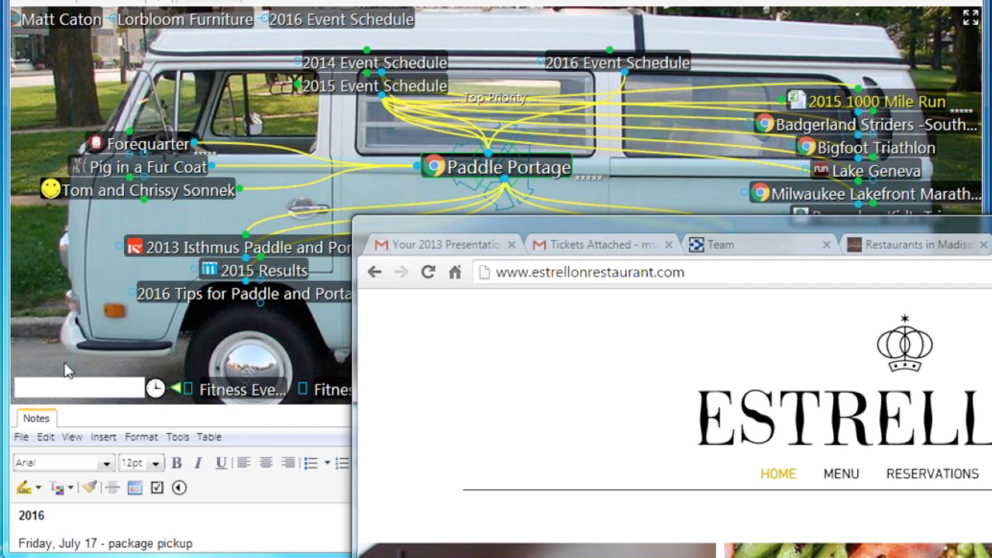
left_click(229, 353)
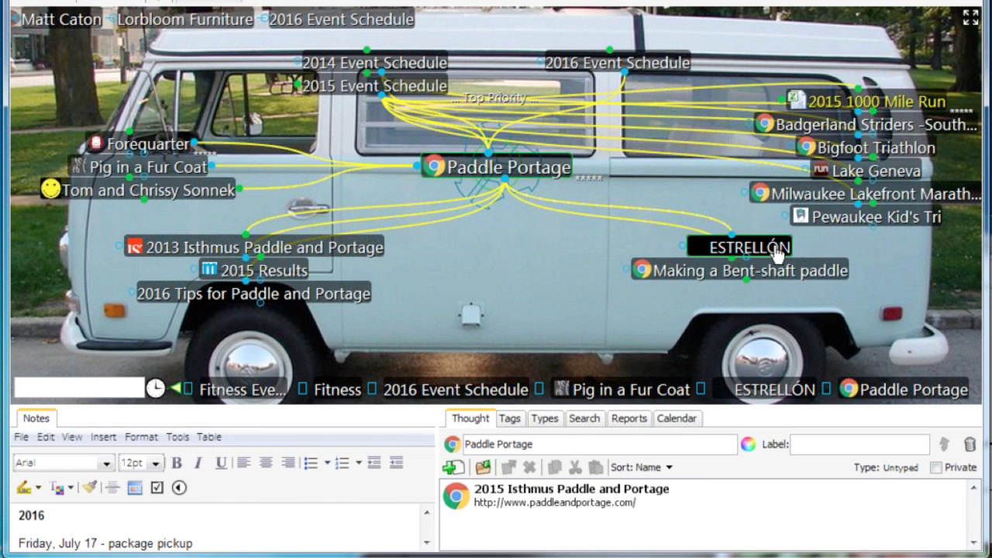
left_click_drag(777, 254, 111, 101)
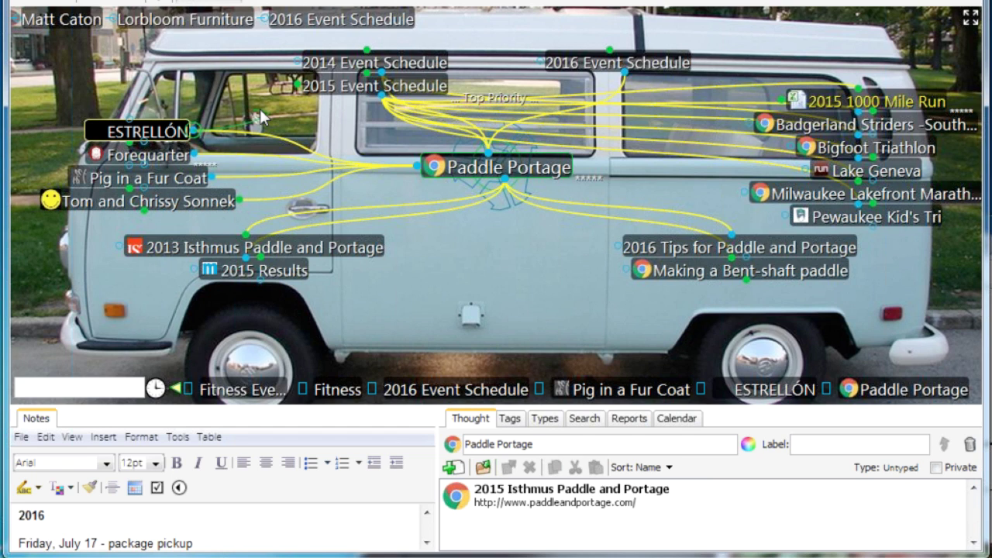
- Link the ESTRELLÓN thought to the existing Wisconsin thought as a jump
left_click_drag(260, 108, 261, 110)
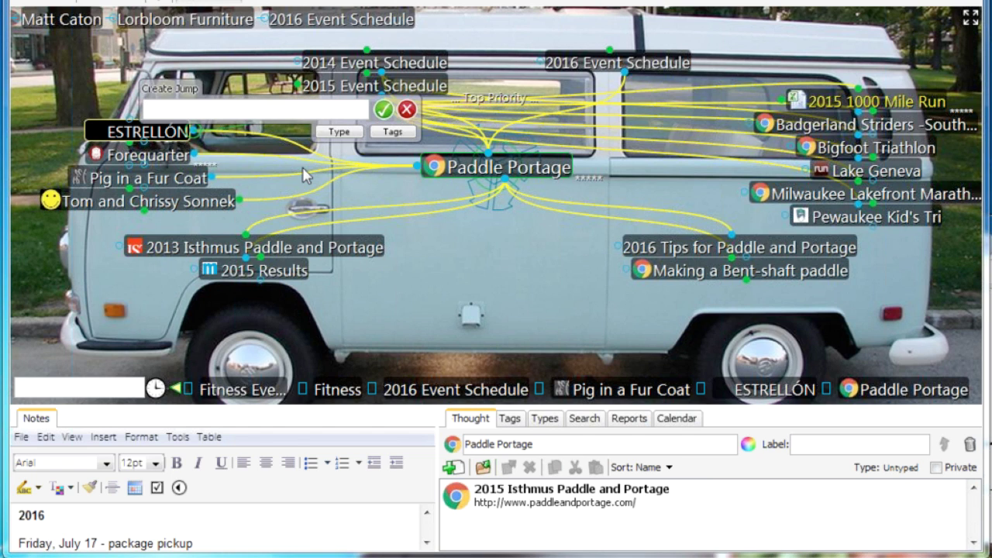
type("wi")
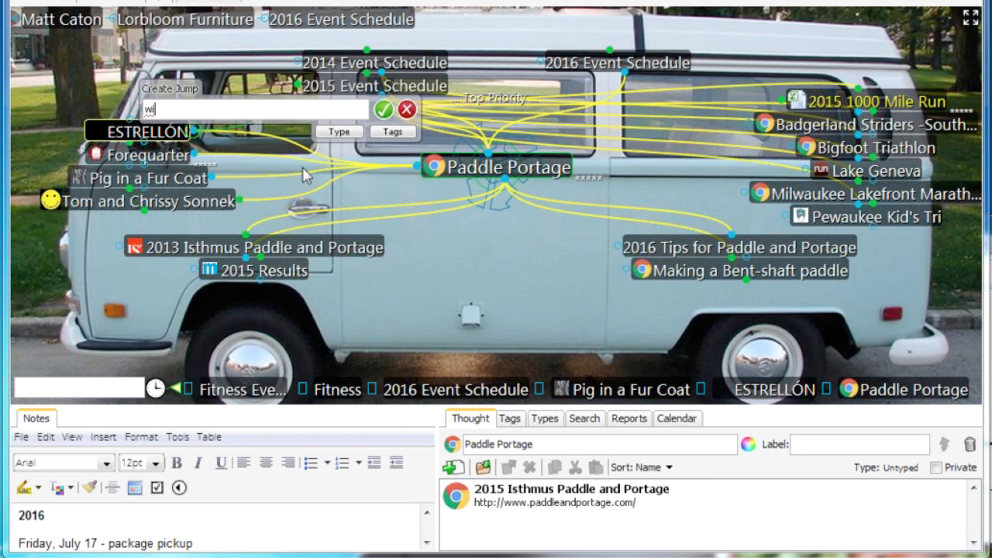
type("s")
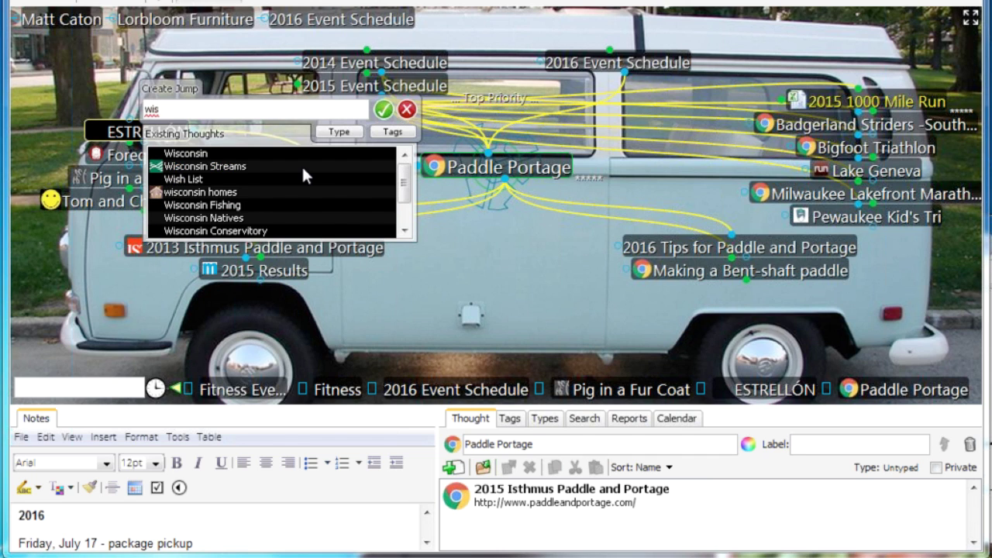
left_click(203, 154)
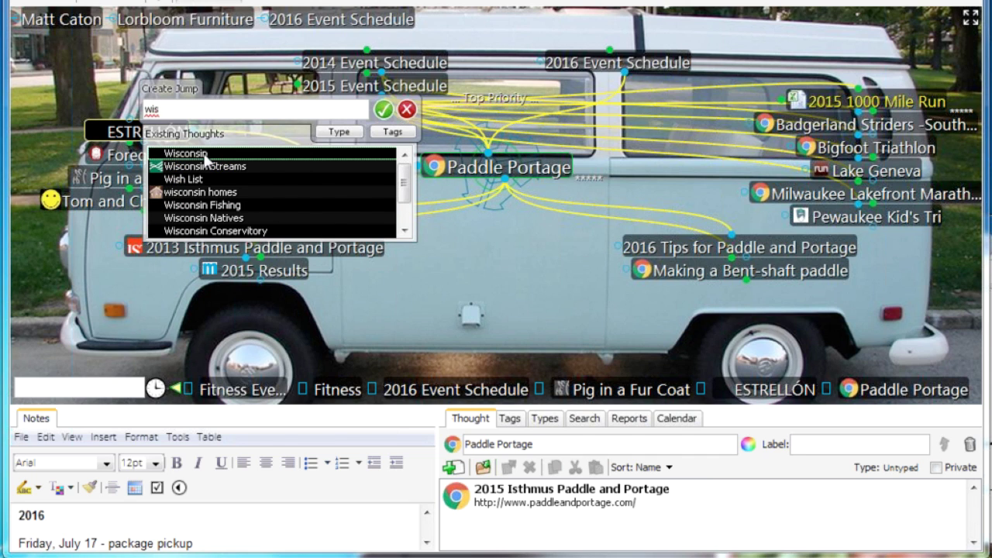
key("Return")
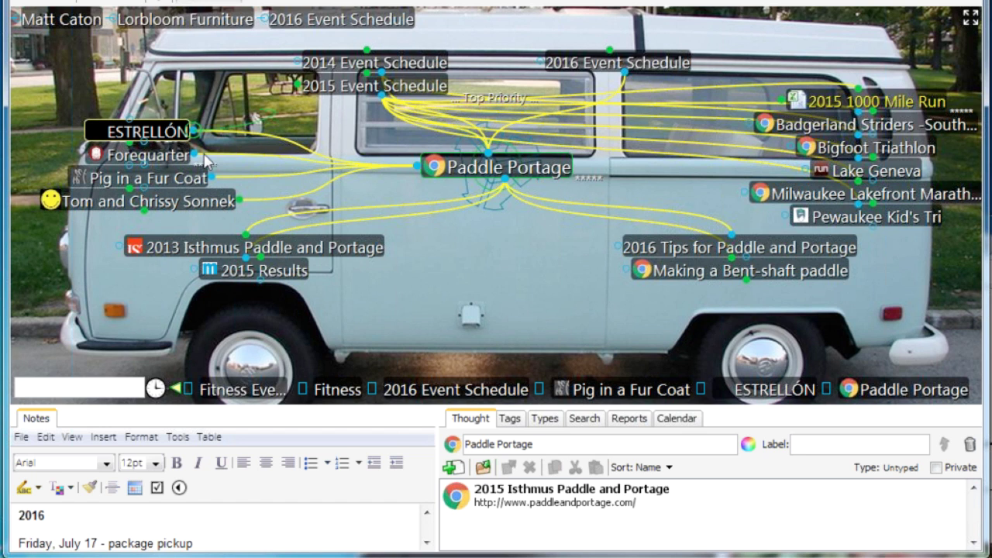
- Activate ESTRELLÓN to check its links, and go back through Paddle Portage to the 2016 Event Schedule thought
left_click(153, 135)
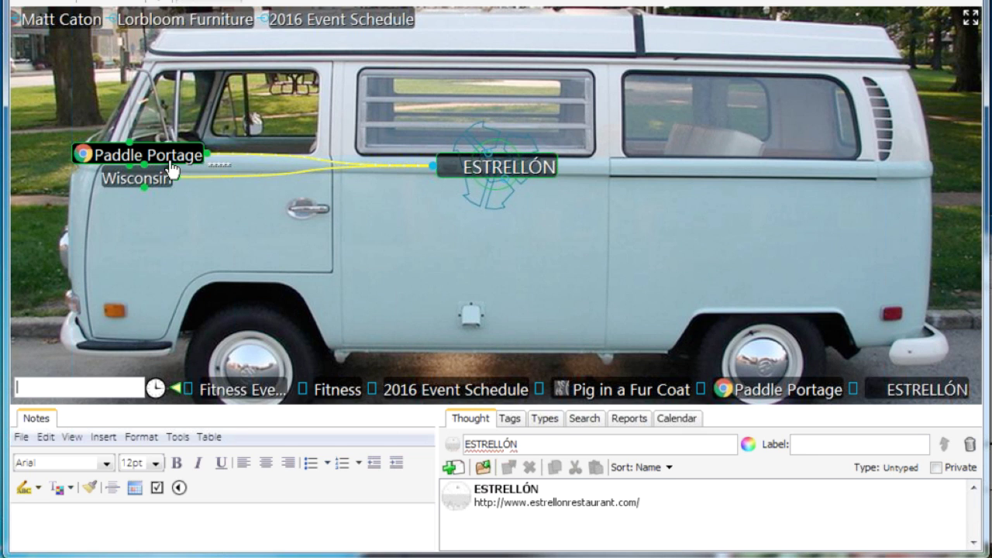
left_click(173, 167)
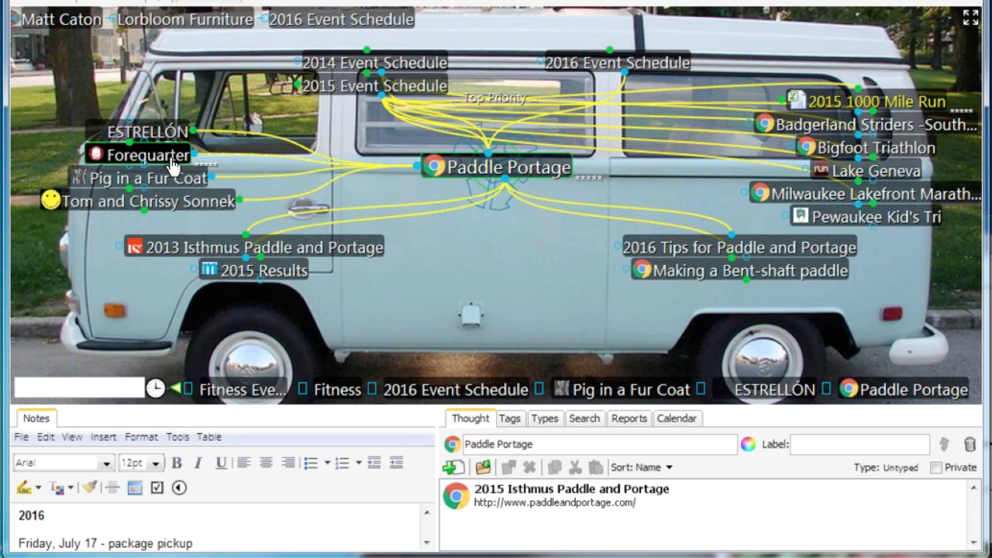
left_click(610, 68)
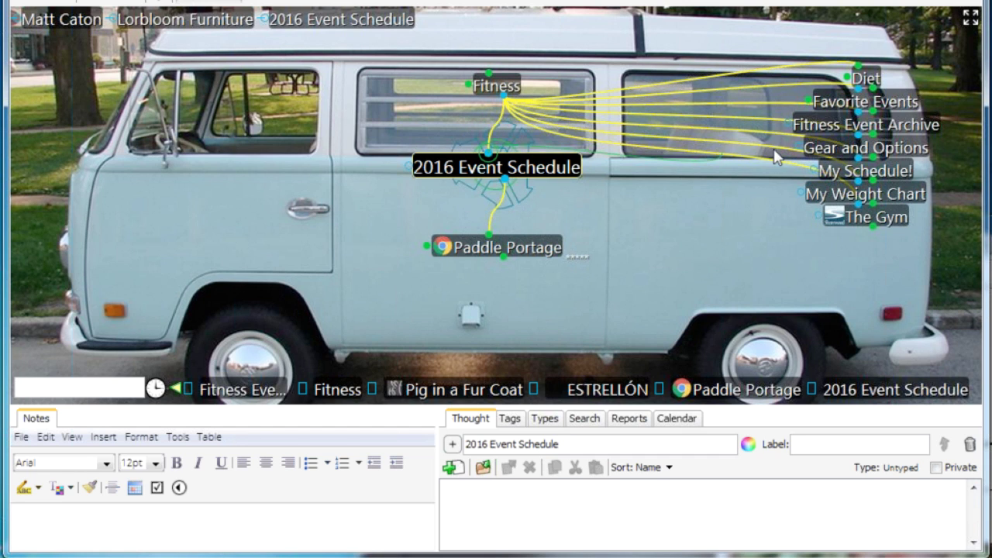
- Link Fitness Event Archive to 2016 Event Schedule as a second parent, and unlink the two thoughts again
left_click(874, 126)
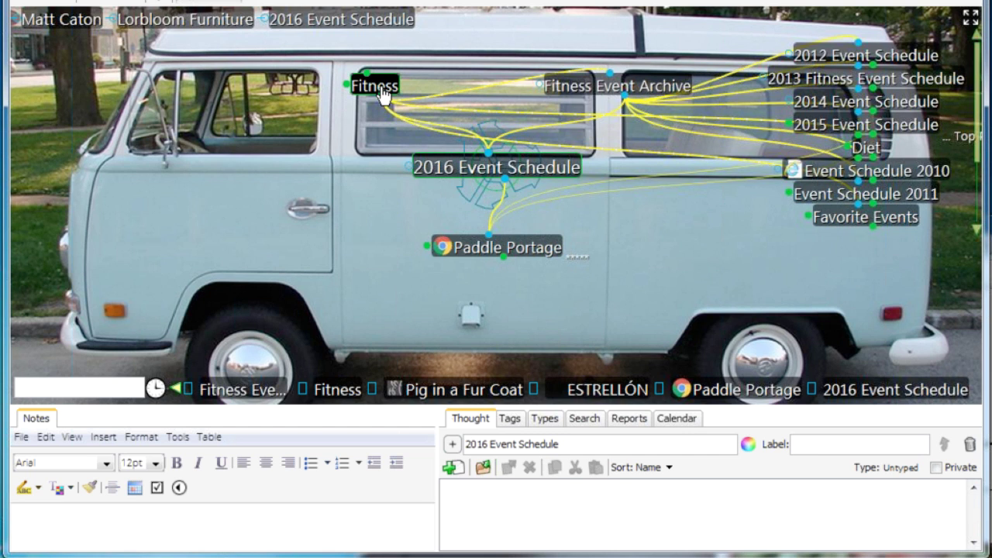
right_click(558, 125)
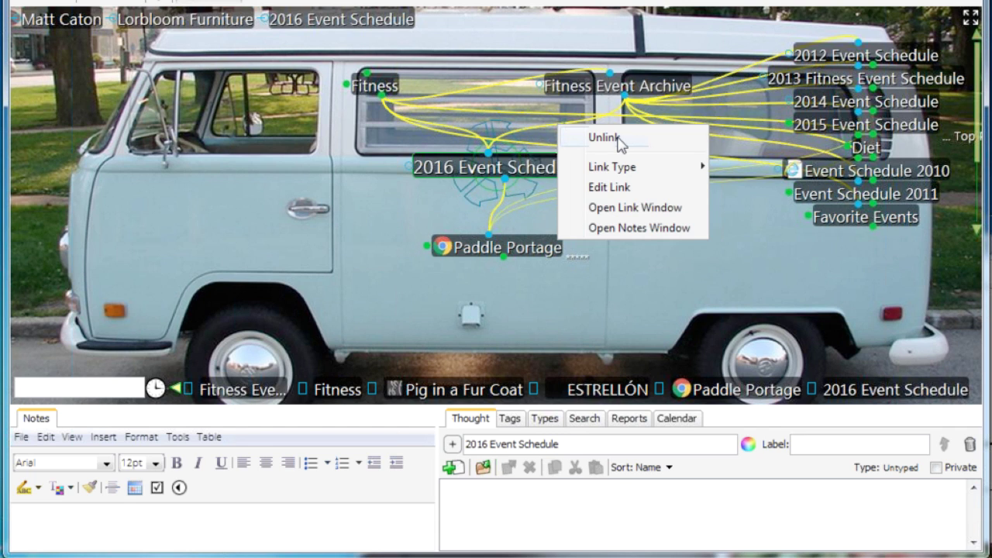
left_click(606, 138)
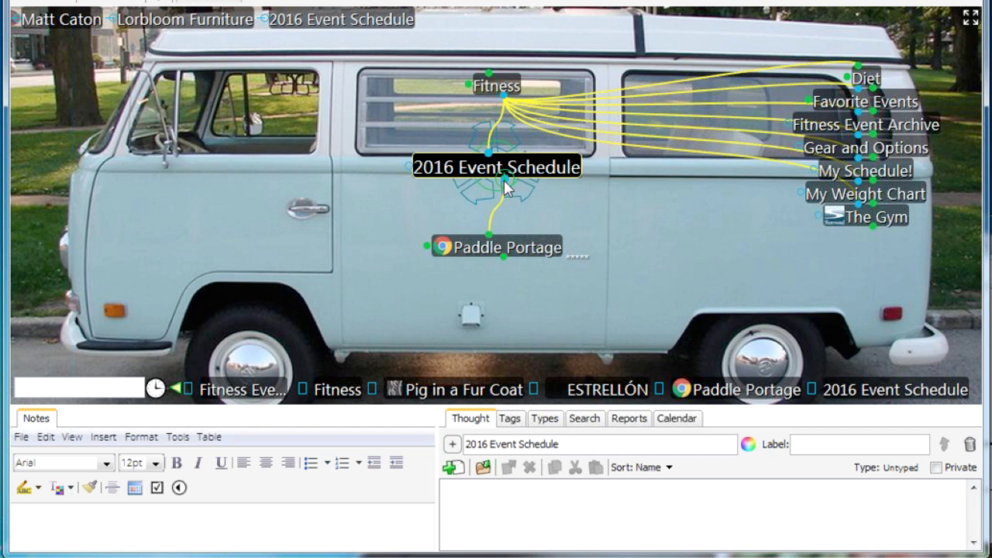
- Link the existing Pewaukee Kid's Tri thought as a child of 2016 Event Schedule, and visit it before returning to 2016 Event Schedule
left_click_drag(504, 181, 678, 251)
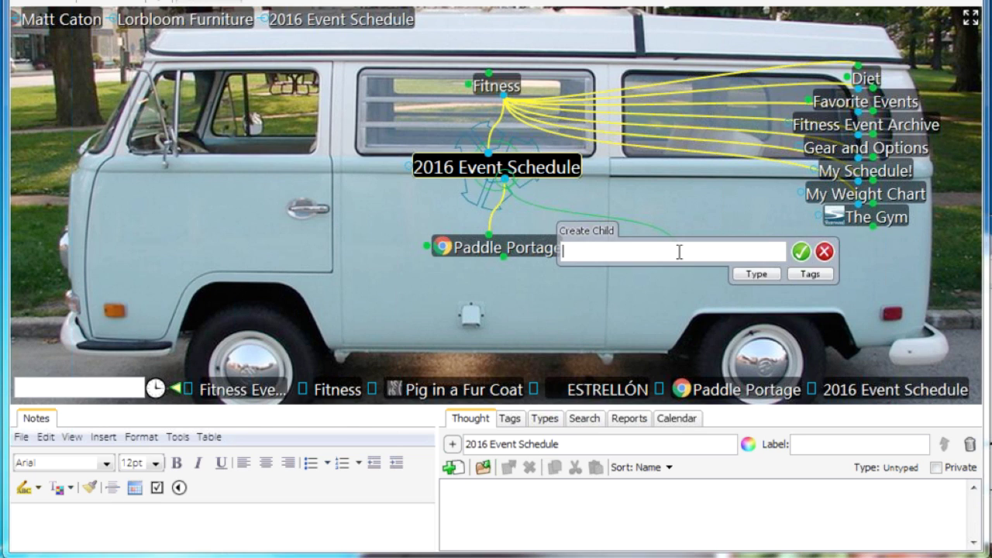
type("pe")
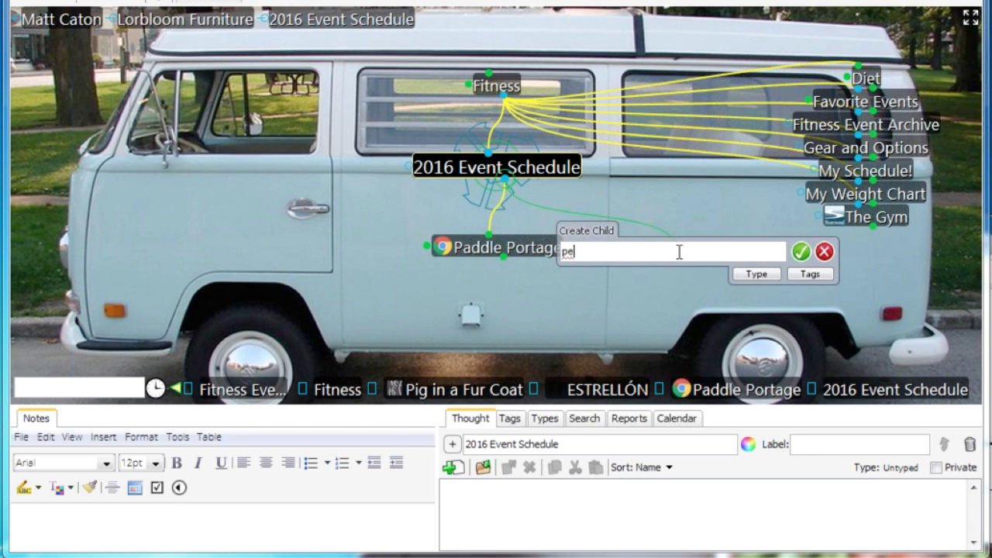
type("wa")
left_click(634, 297)
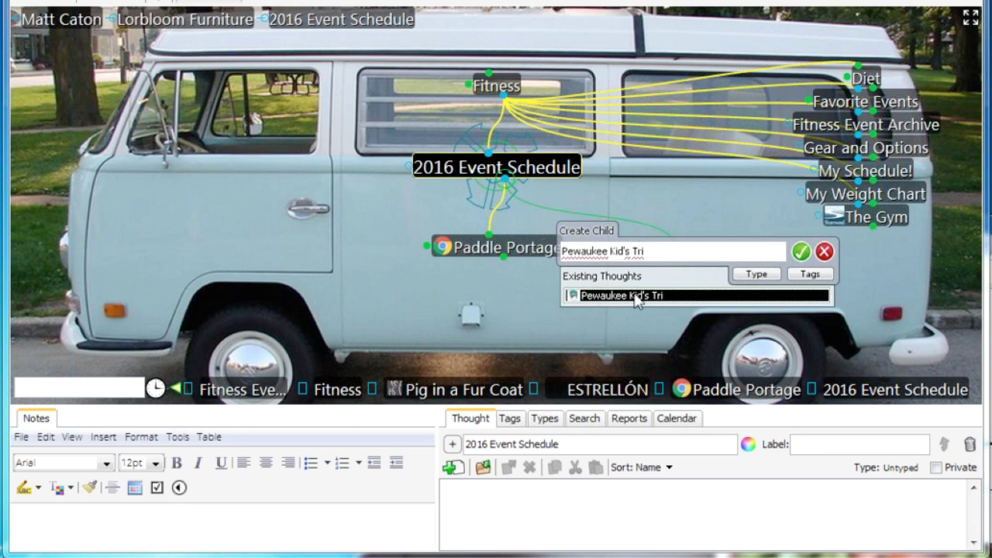
key("Return")
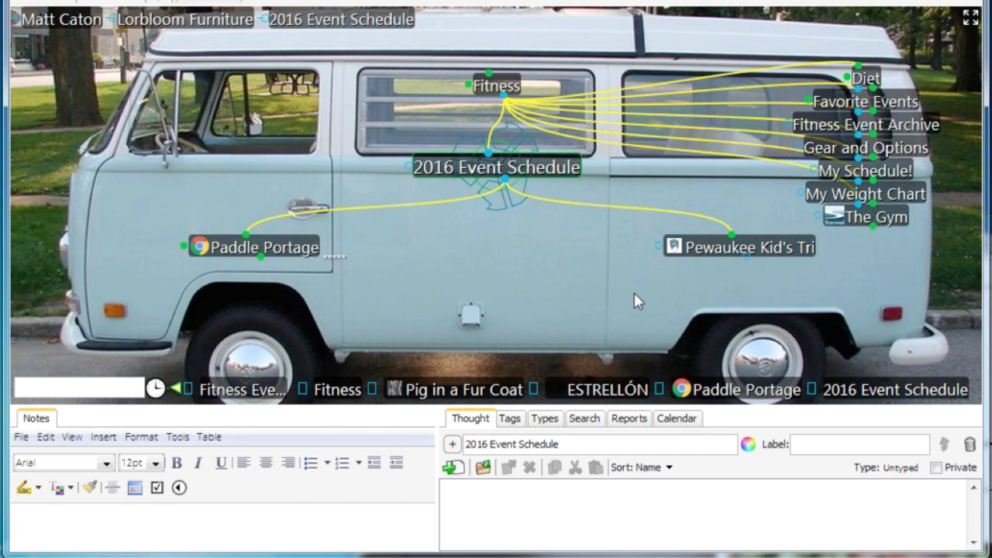
left_click(798, 259)
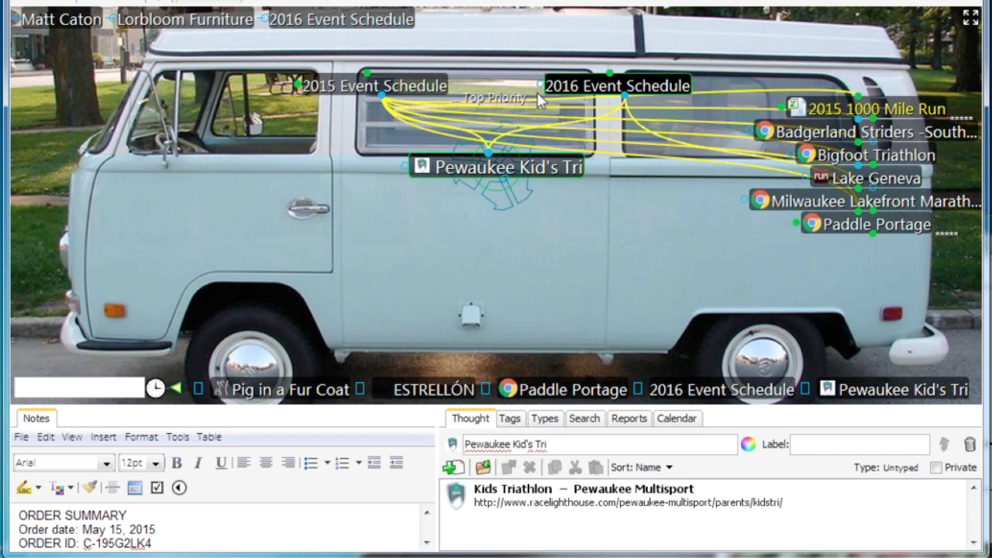
left_click(653, 92)
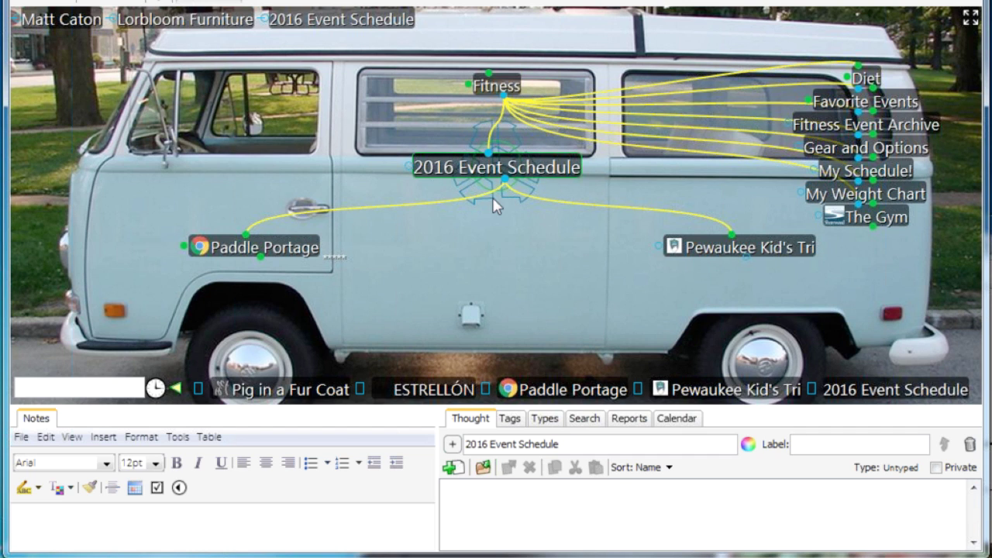
- Create a new child thought named Door County Triathlon under 2016 Event Schedule
left_click_drag(504, 186, 528, 270)
type("Doo")
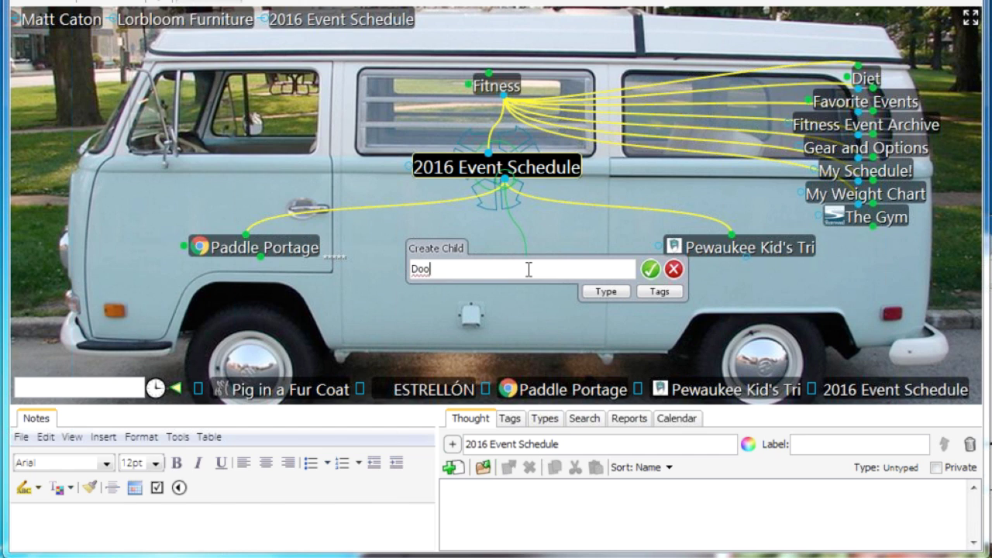
type("r County")
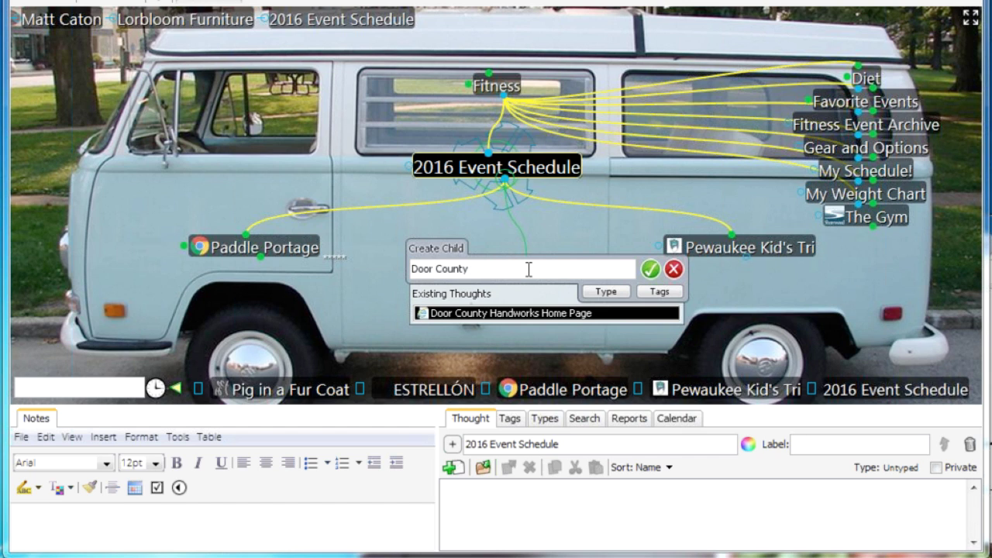
type("Tria")
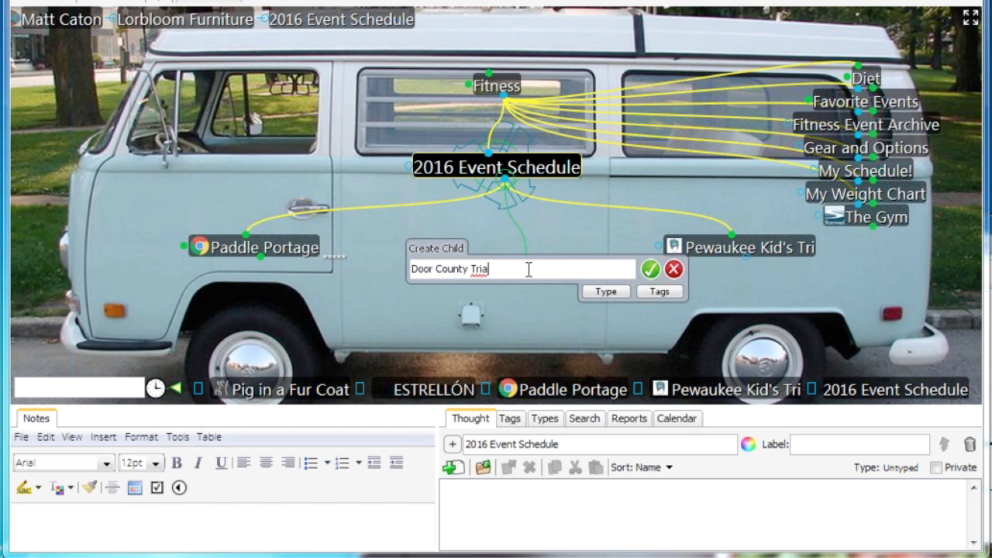
type("thlon")
key("Return")
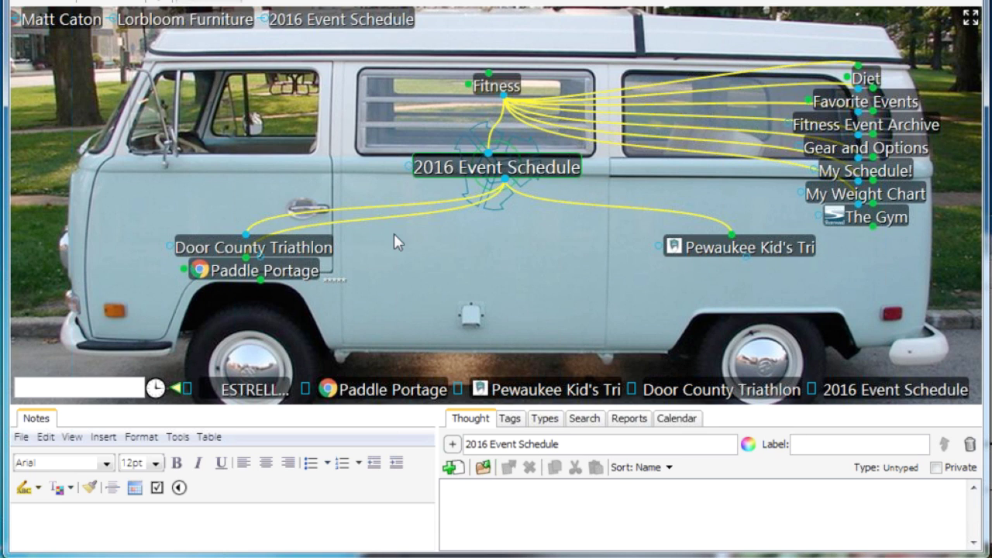
- Activate Door County Triathlon, run a Google web search for its name, and open the doorcountytriathlon.com result in the browser
left_click(305, 250)
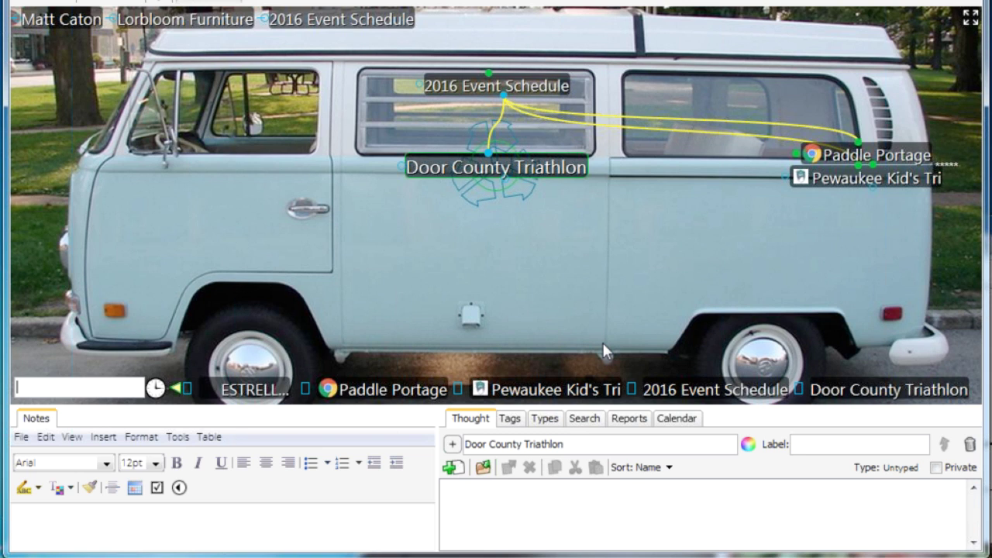
key("ctrl+shift+w")
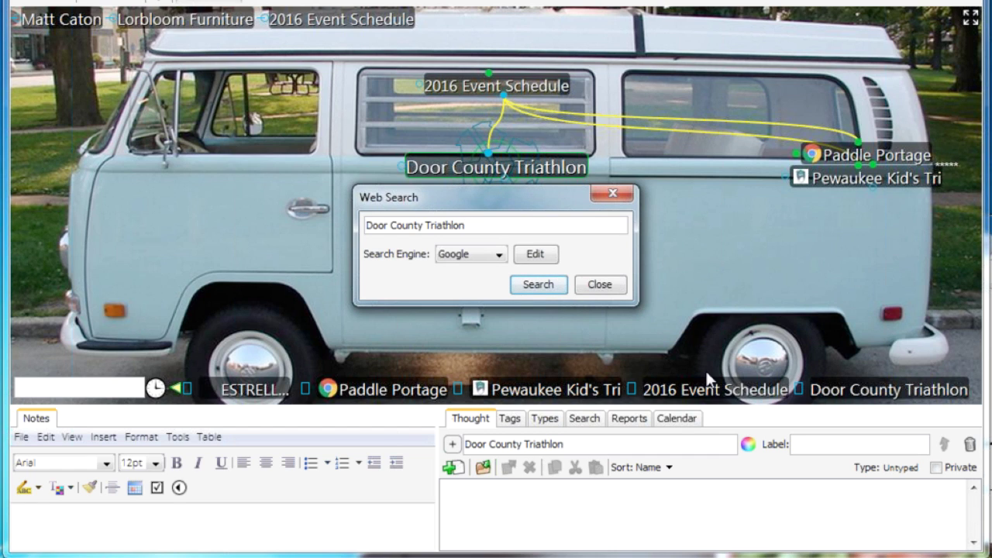
left_click(499, 256)
left_click(501, 258)
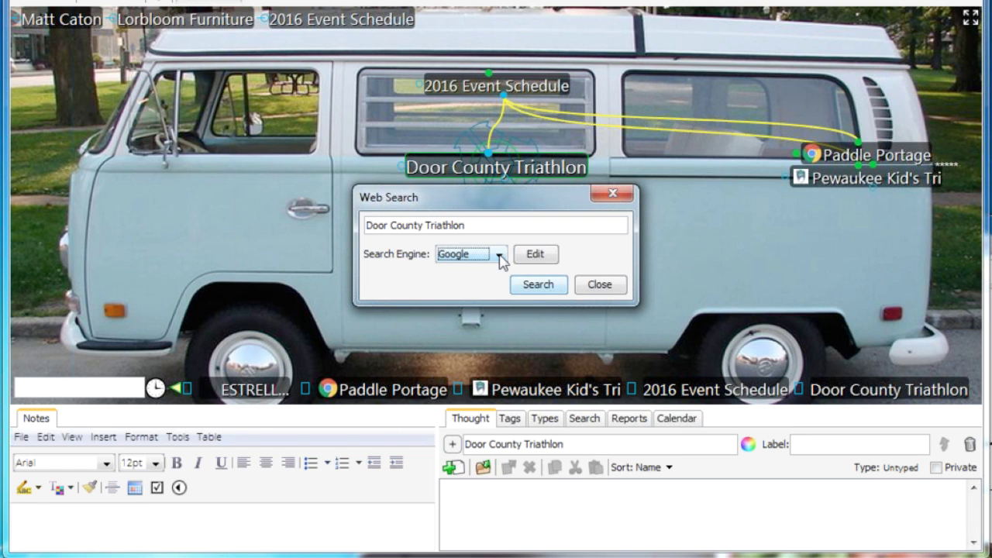
left_click(553, 293)
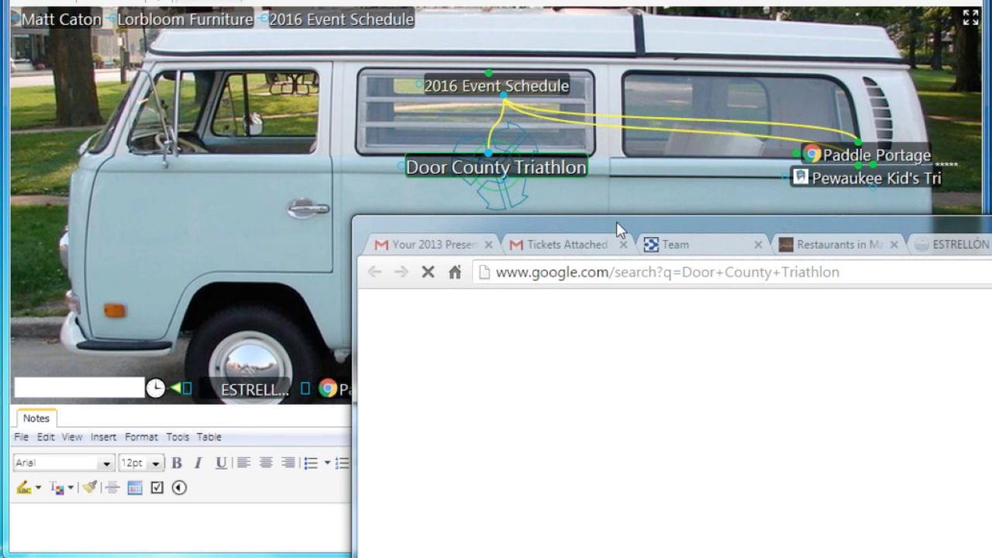
left_click_drag(611, 216, 531, 43)
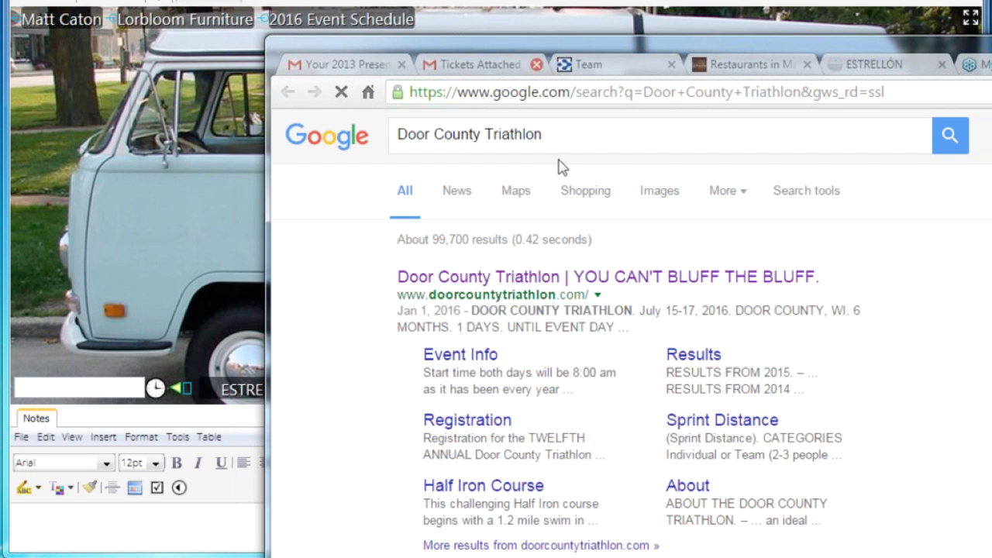
left_click(532, 278)
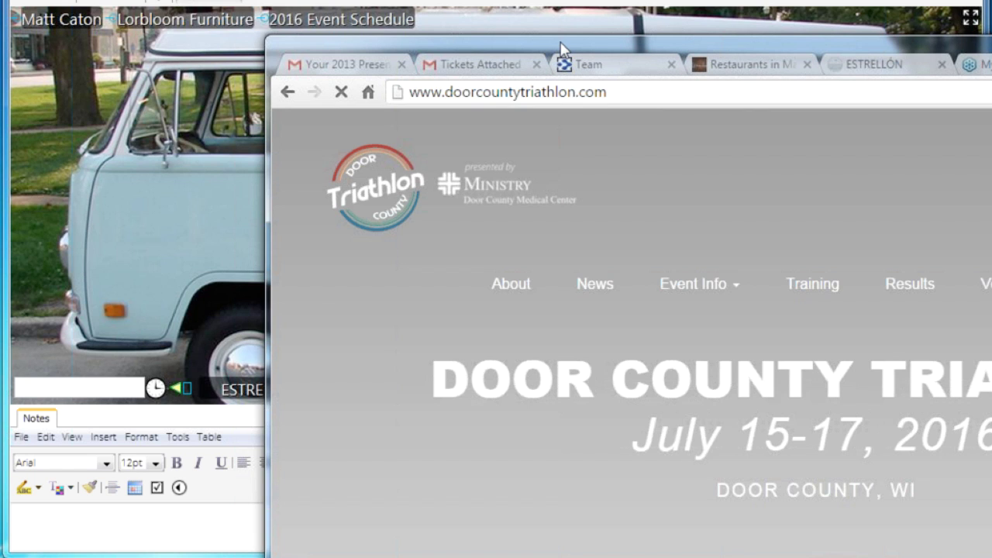
- Attach the doorcountytriathlon.com page from the browser to the Door County Triathlon thought, and return to 2016 Event Schedule
left_click_drag(561, 49, 882, 27)
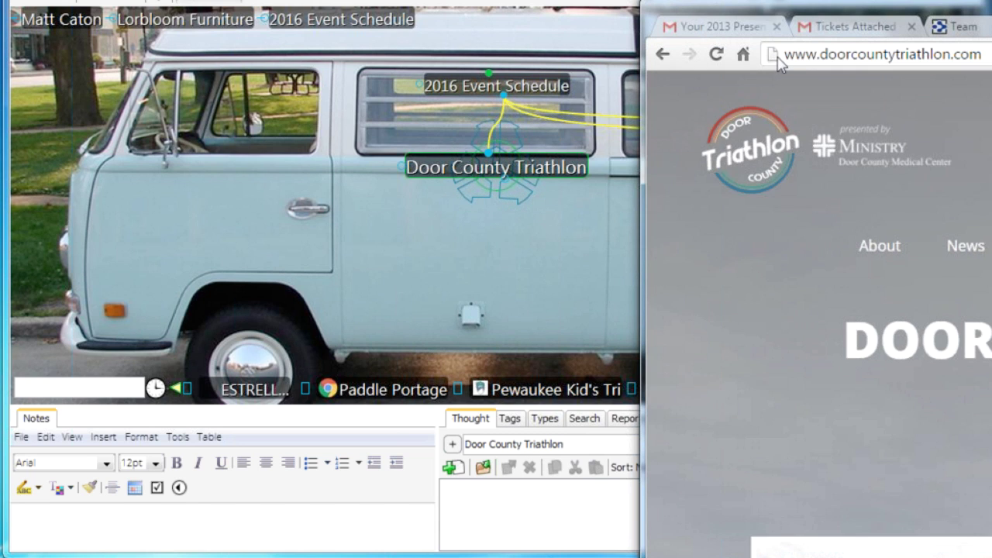
left_click_drag(774, 56, 468, 170)
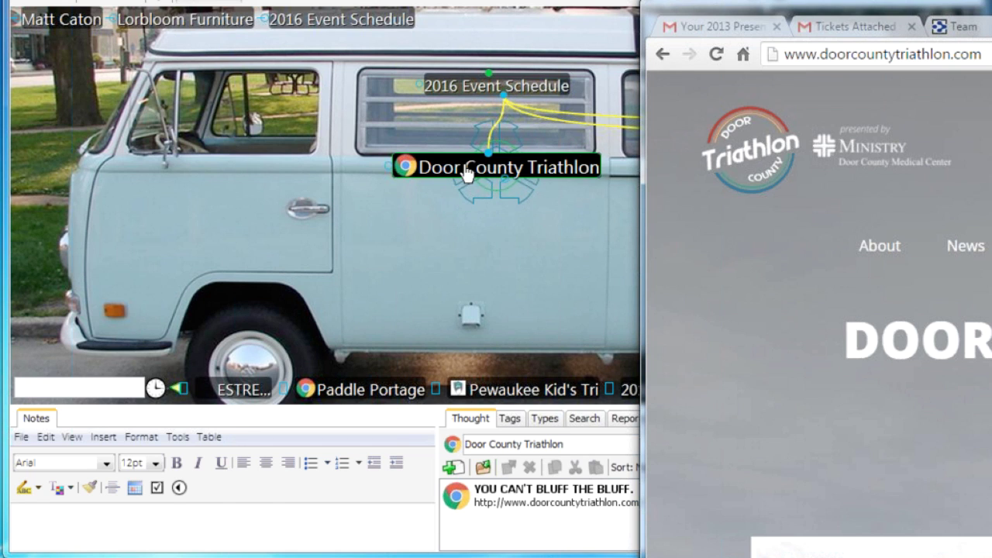
key("alt+Tab")
left_click(474, 105)
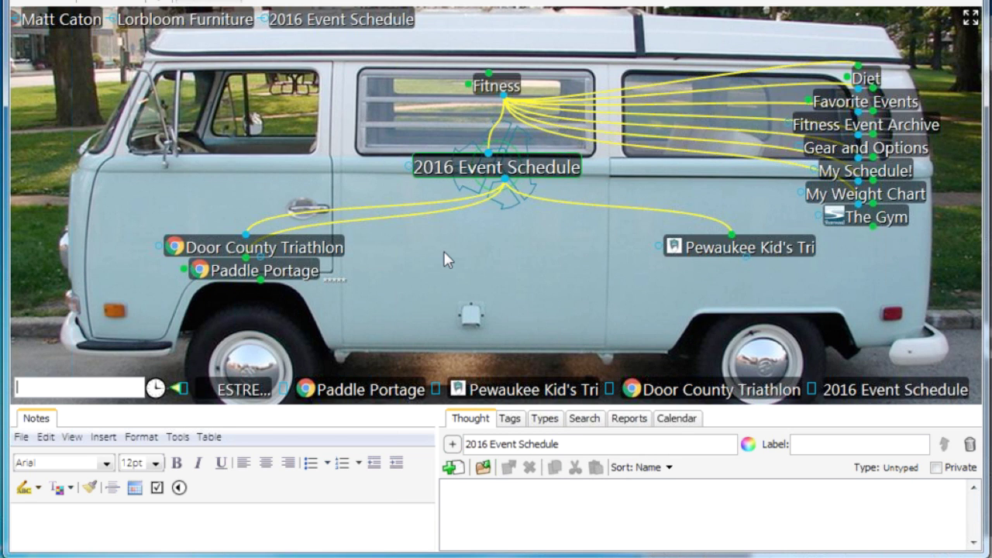
- Assign the Top Priority tag to the Door County Triathlon thought
right_click(330, 252)
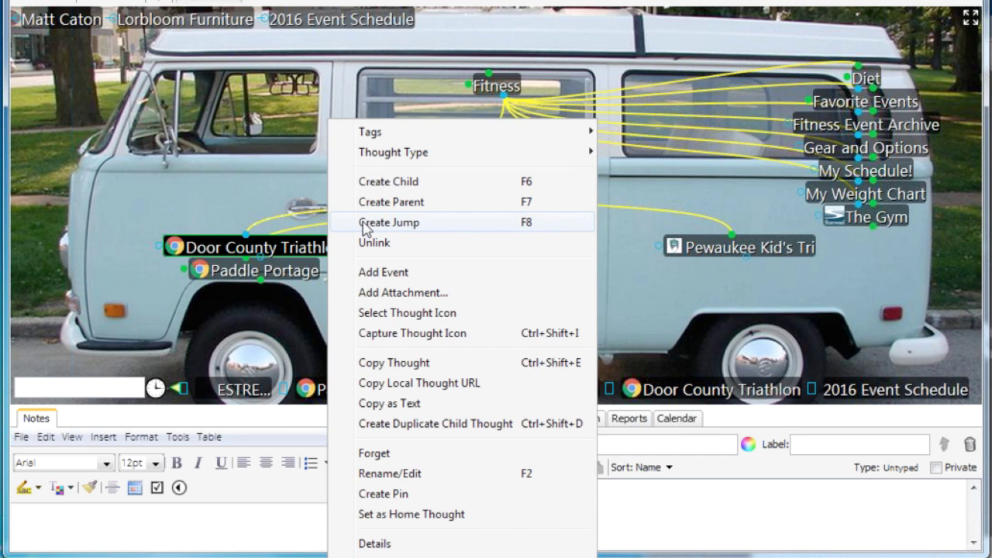
mouse_move(391, 137)
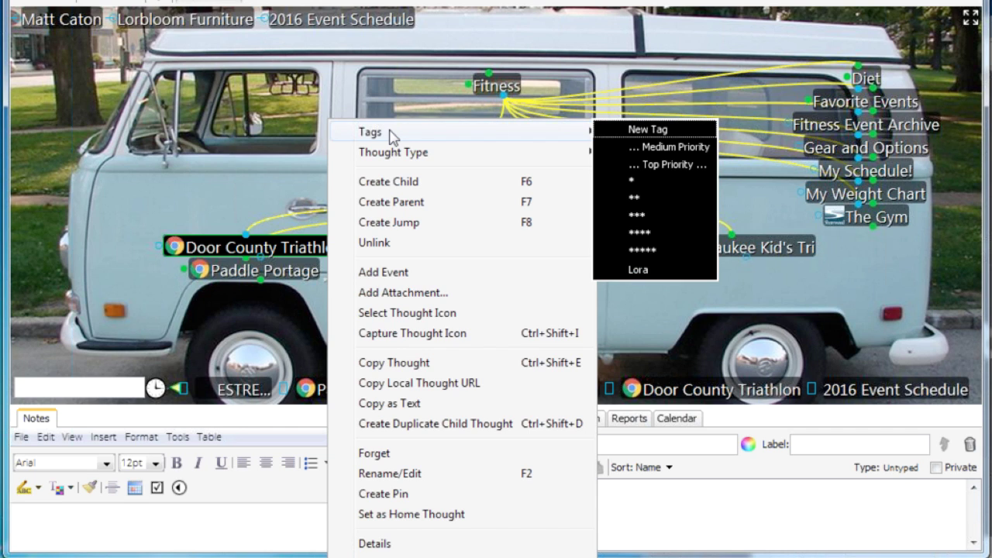
mouse_move(574, 132)
left_click(672, 166)
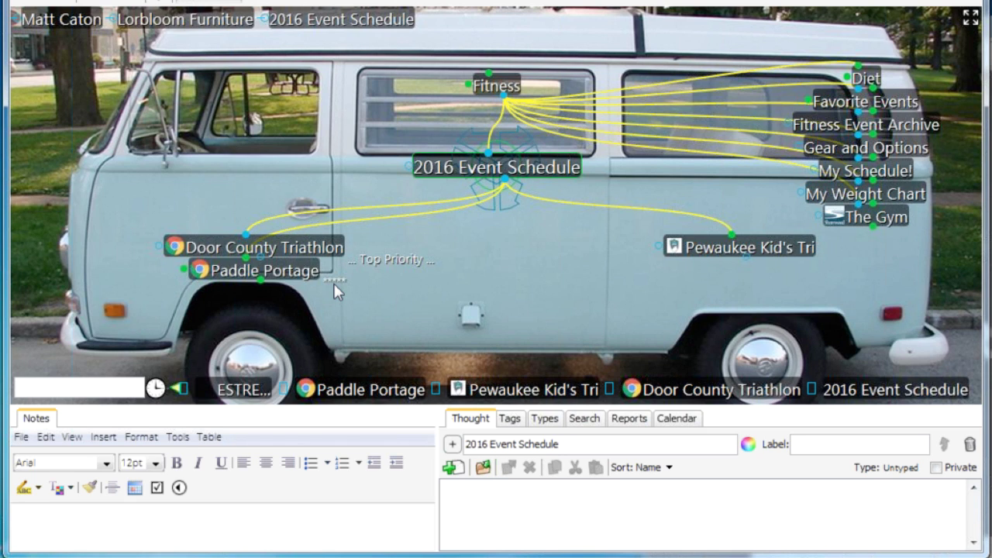
- Activate the Top Priority tag as a thought and unlink 2015 Event Schedule from it
left_click(510, 423)
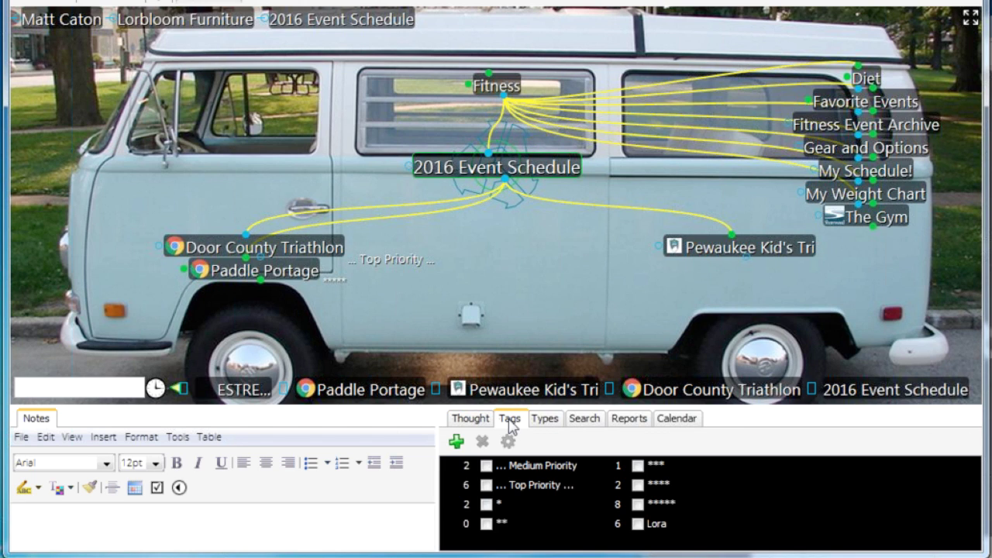
left_click(531, 486)
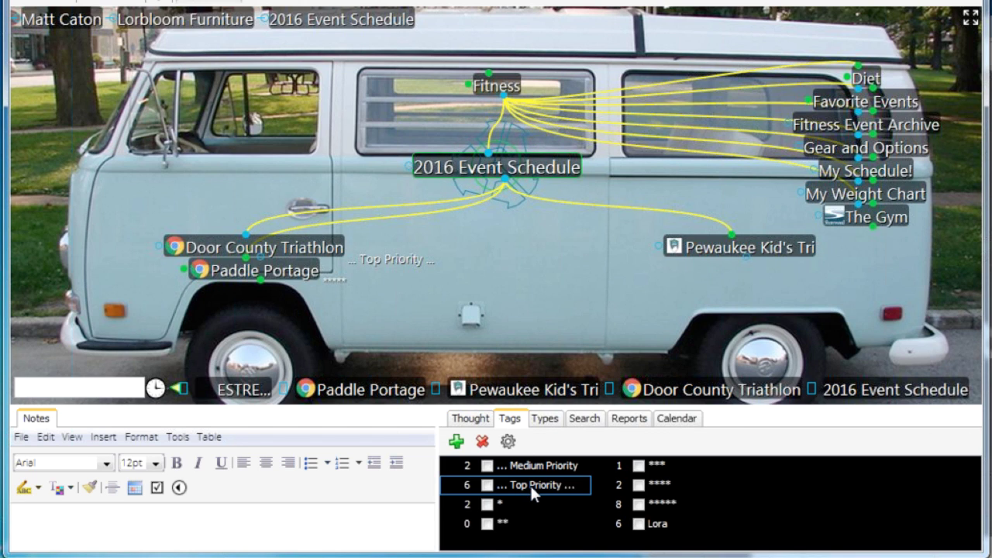
double_click(530, 486)
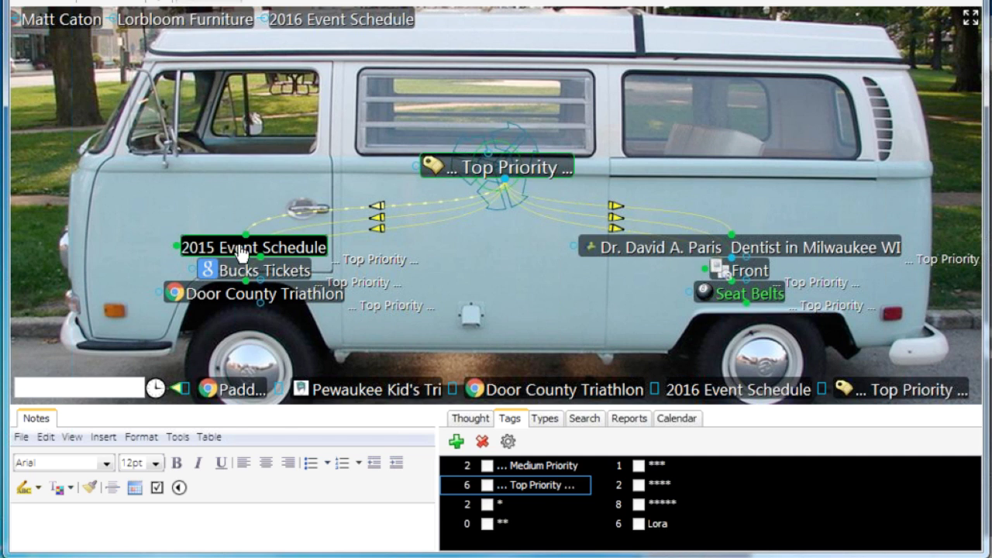
right_click(296, 216)
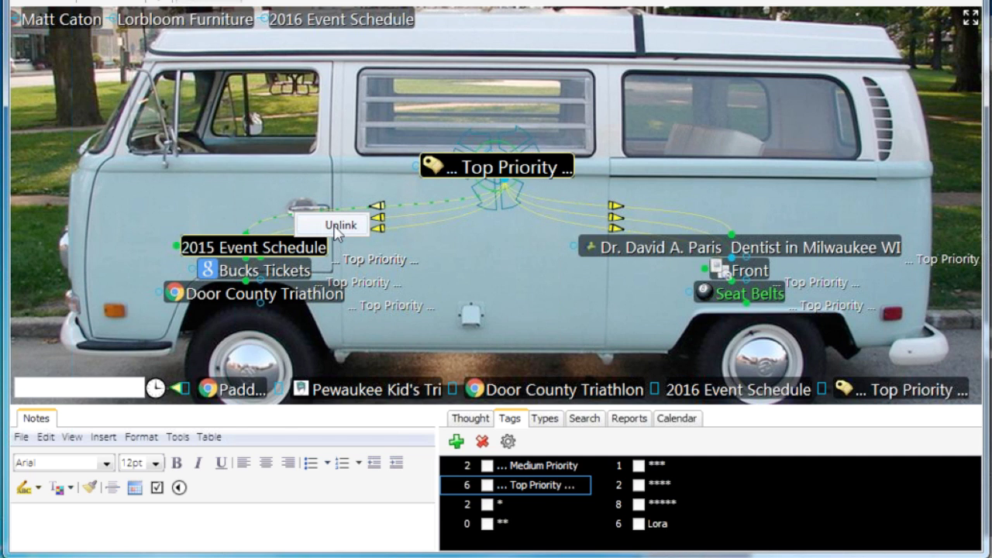
left_click(334, 226)
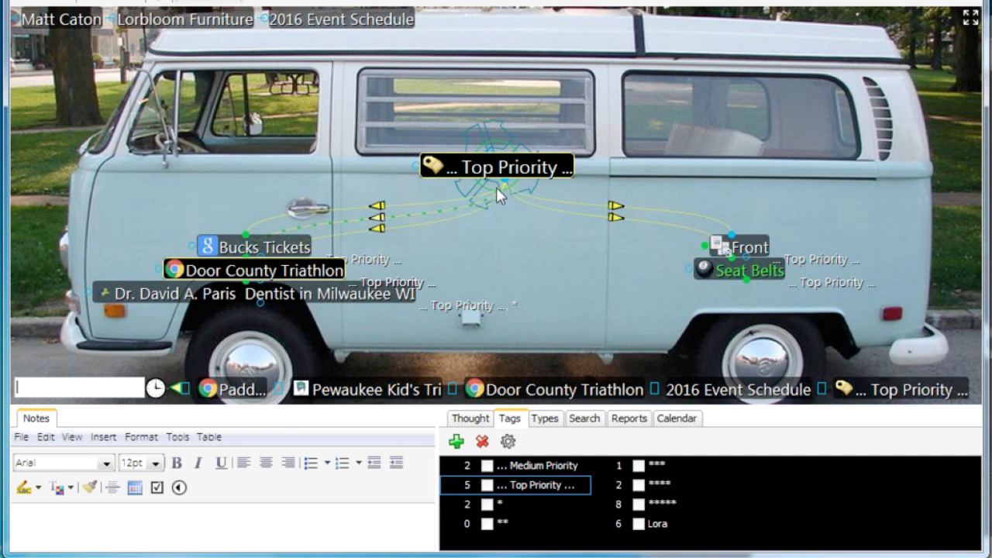
- Link the existing 2016 Event Schedule thought as a child of the Top Priority tag
left_click_drag(505, 178, 545, 279)
type("2016")
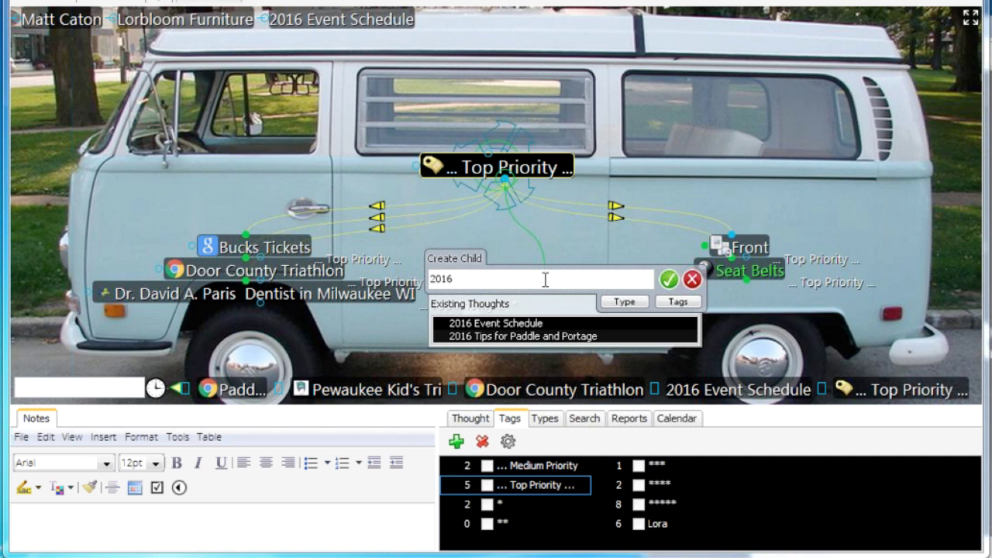
left_click(482, 325)
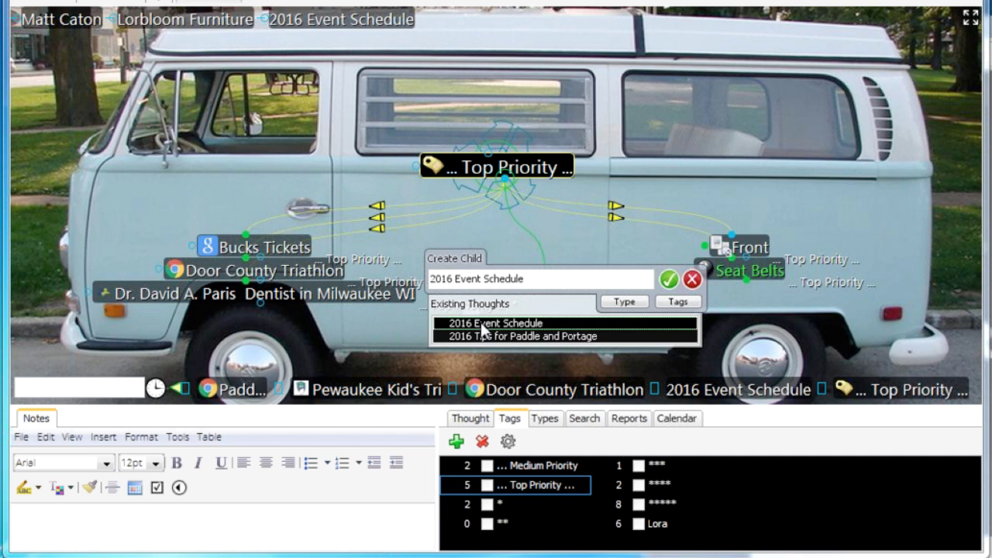
left_click(481, 322)
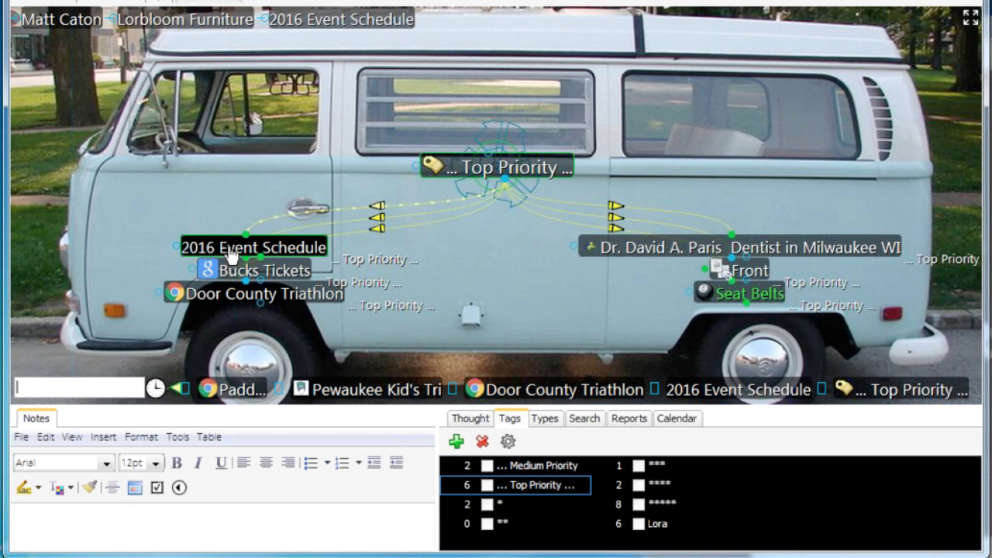
- Activate the Bucks Tickets thought and open its attached Gmail message in the browser
left_click(285, 271)
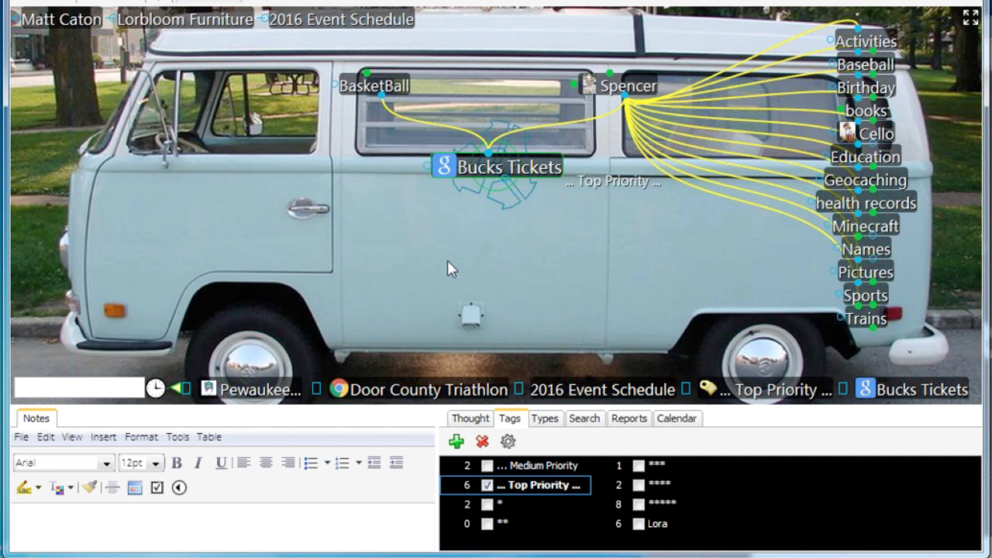
left_click(449, 169)
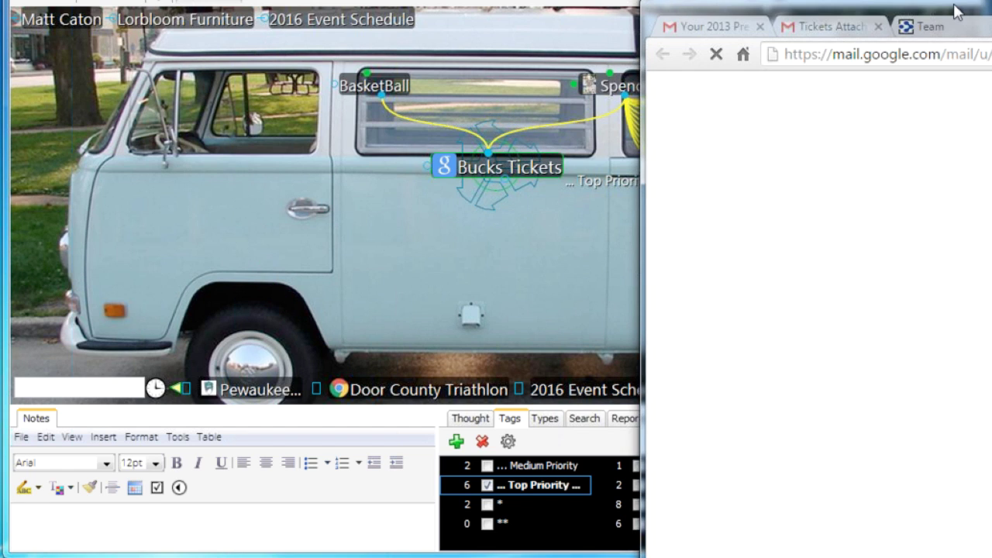
double_click(958, 11)
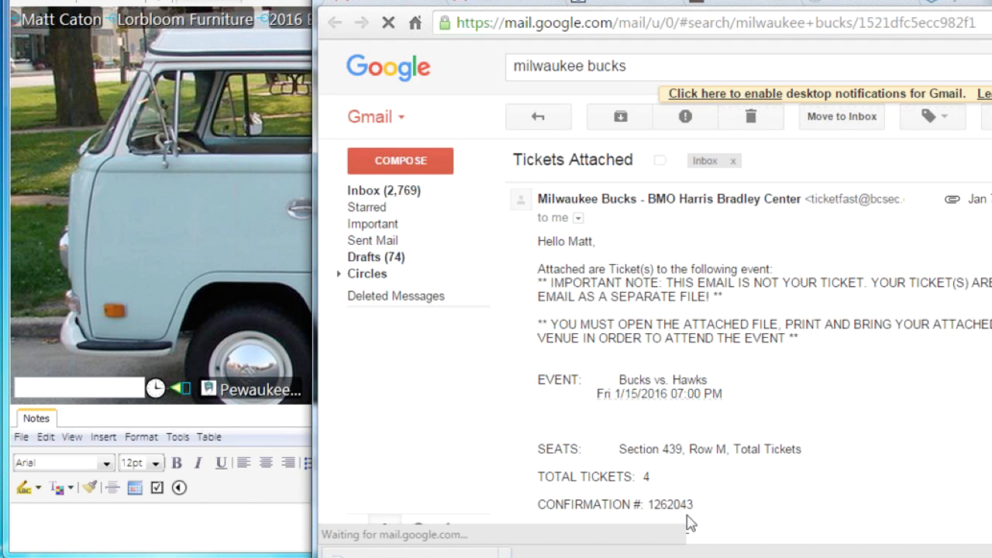
- Copy the confirmation number line from the ticket email into the notes of the Bucks Tickets thought in TheBrain
scroll(687, 523, "down", 1)
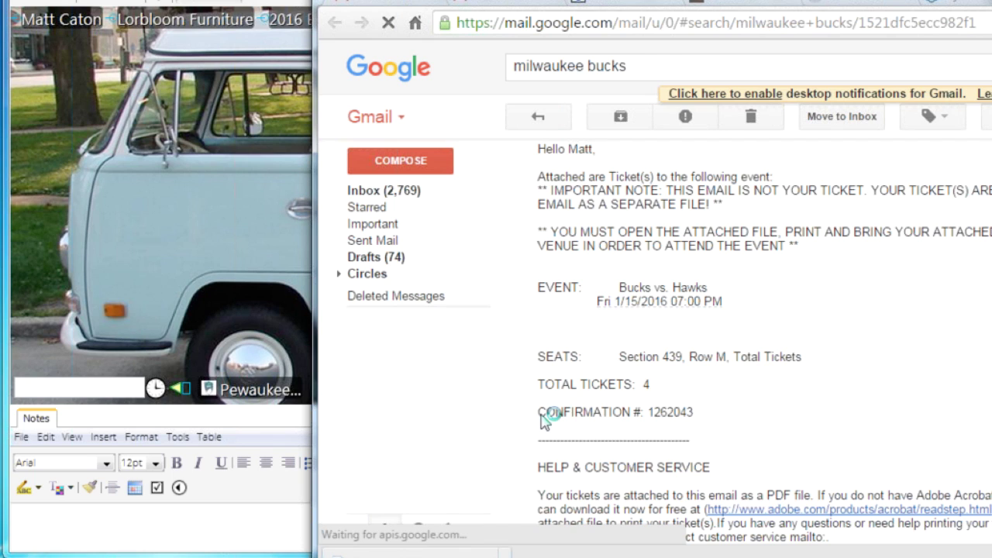
triple_click(713, 414)
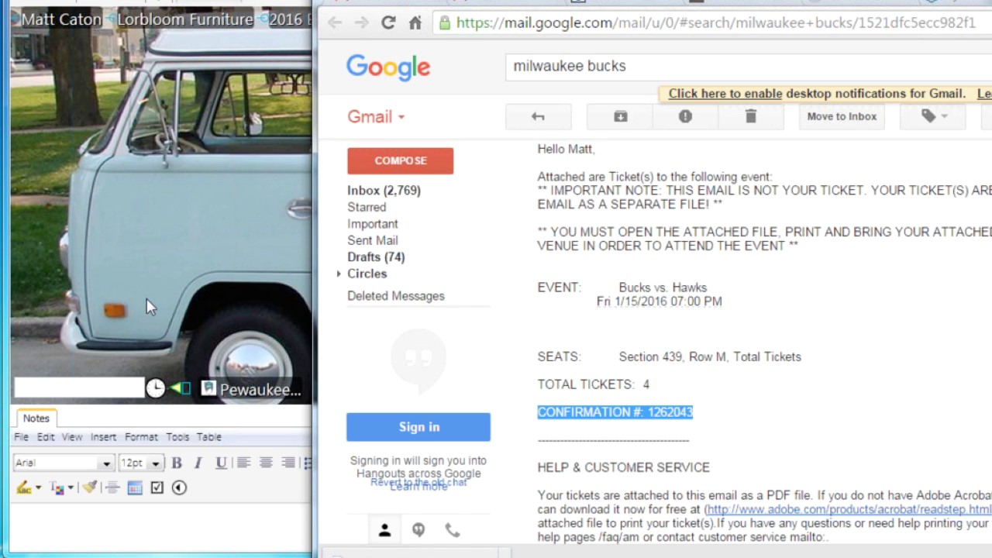
left_click(147, 298)
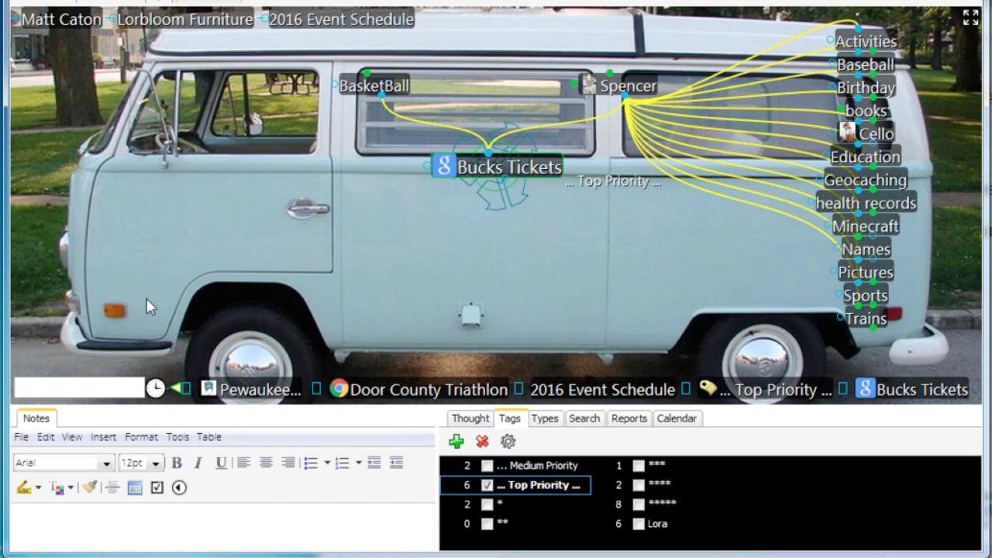
left_click(120, 529)
key("ctrl+v")
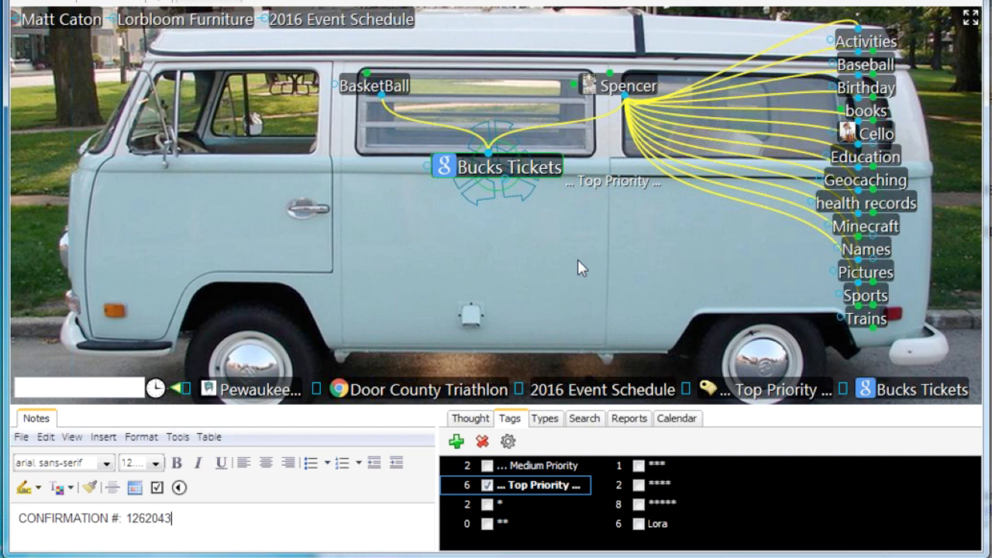
- Remove the Top Priority tag from Bucks Tickets and assign it again
left_click(487, 487)
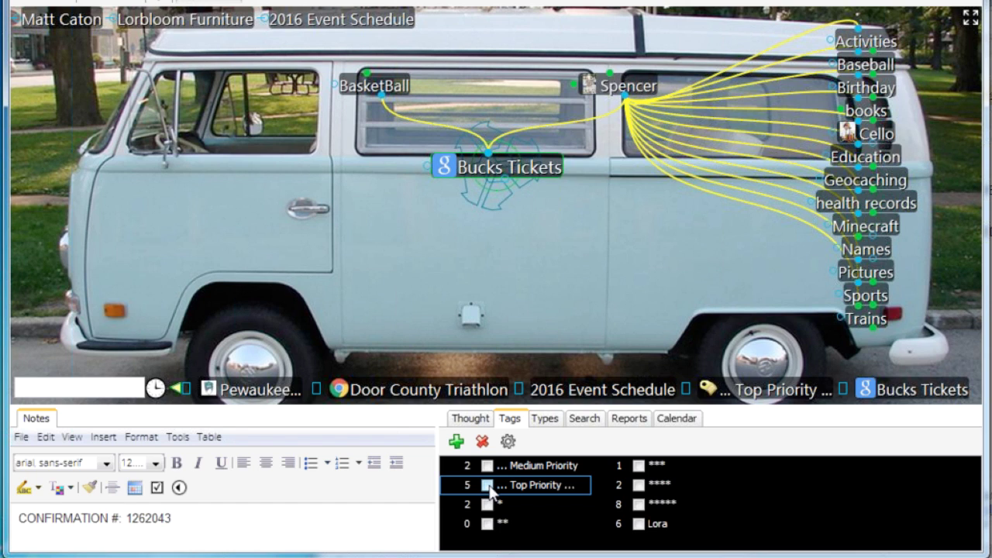
left_click(487, 486)
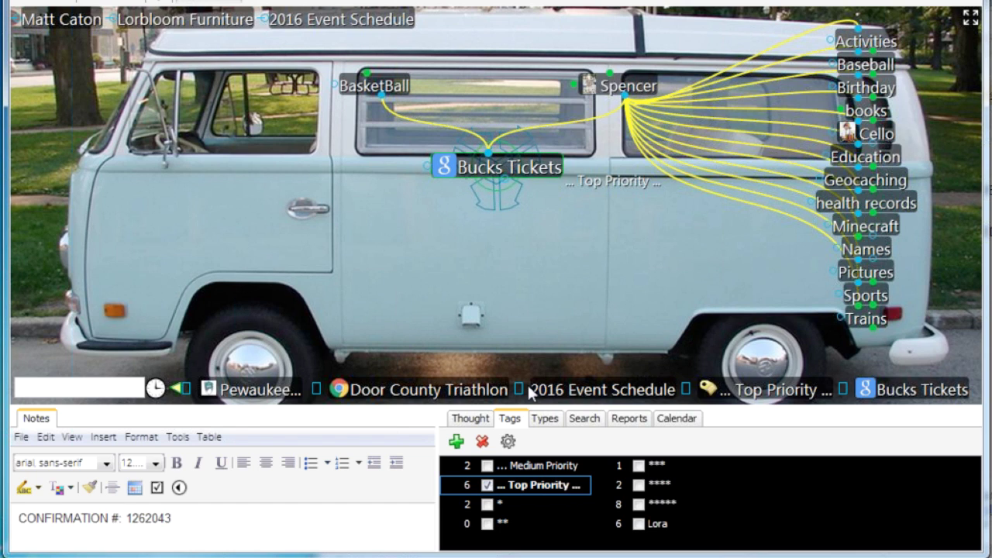
- Examine which thoughts carry the Medium Priority, five-star and one-star tags
left_click(533, 467)
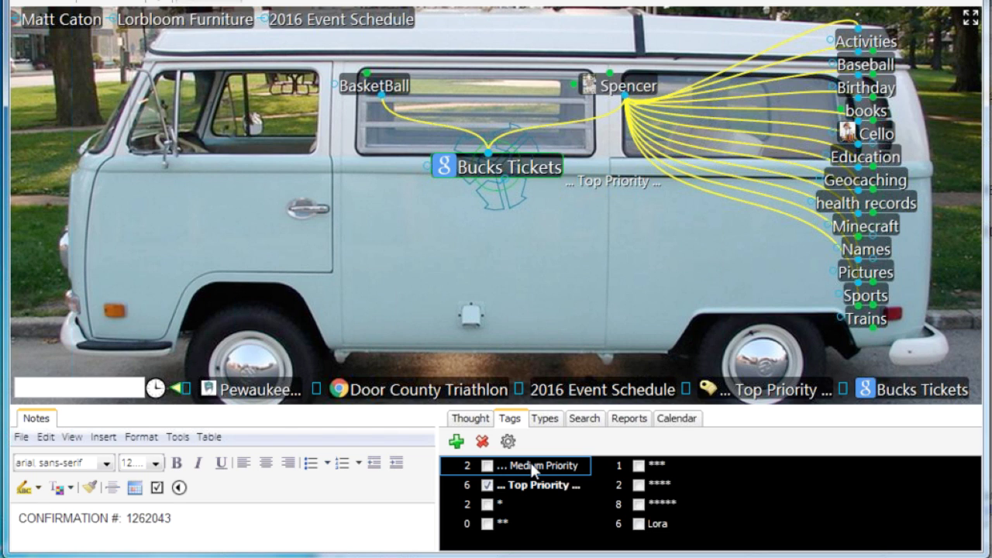
double_click(533, 468)
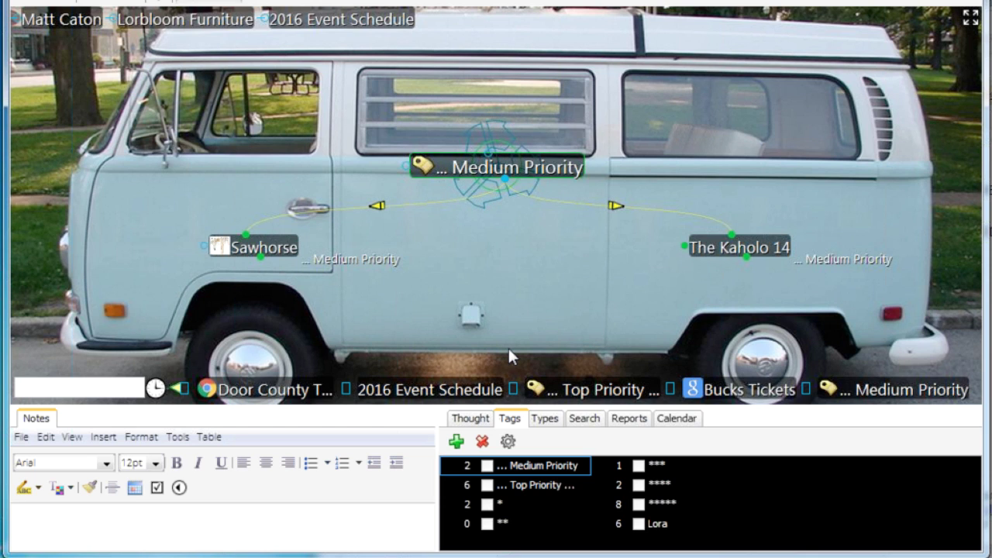
left_click(666, 502)
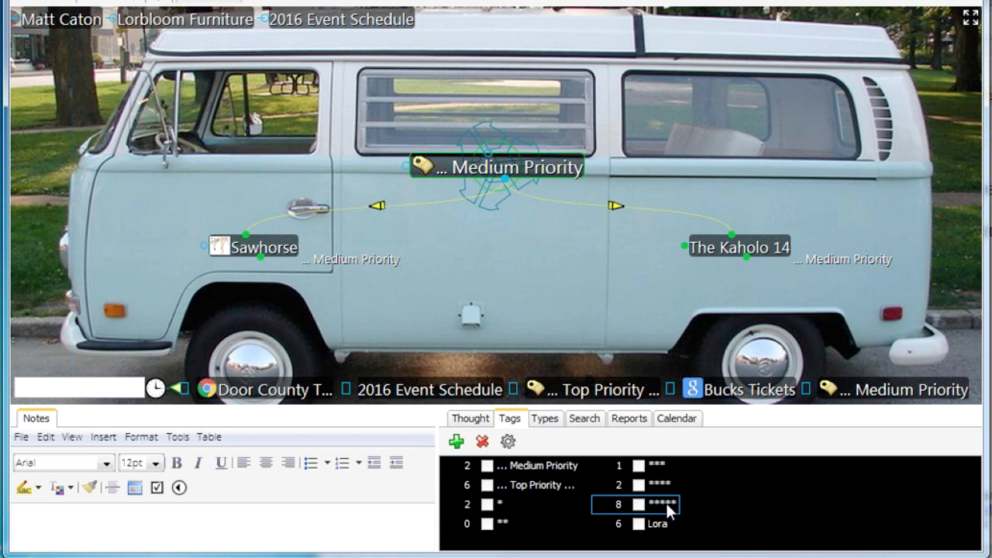
left_click(666, 502)
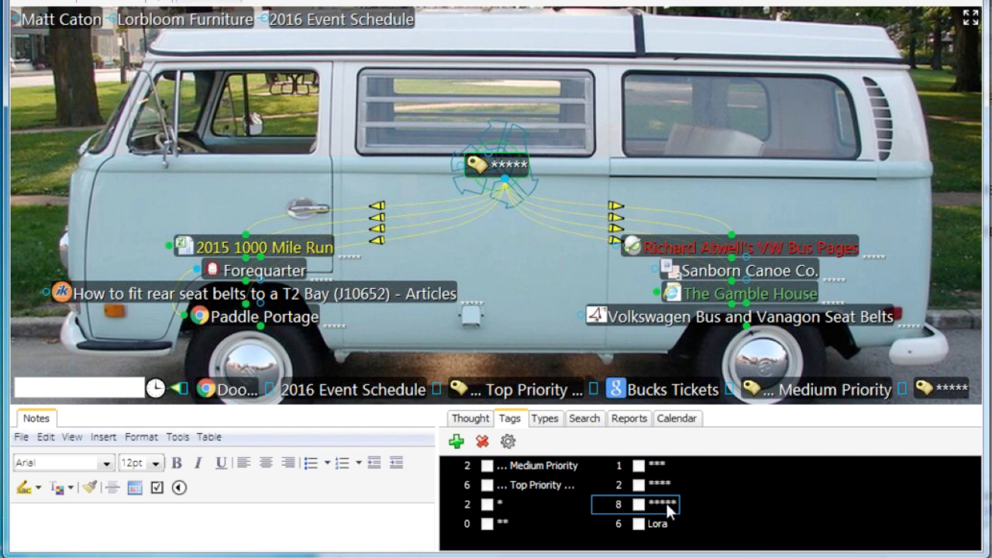
left_click(497, 501)
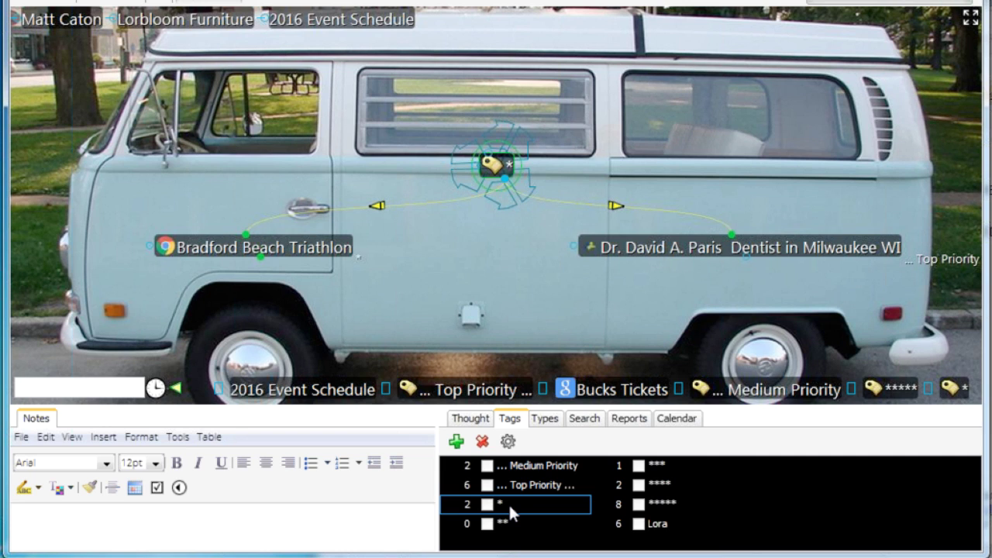
- Activate Bradford Beach Triathlon and enlarge the notes area to read its full notes
left_click(307, 256)
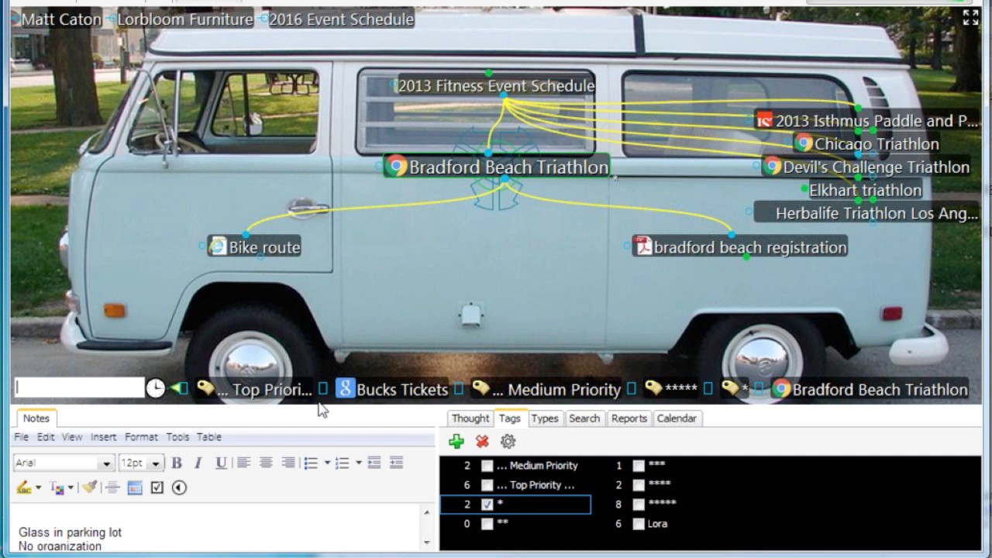
left_click_drag(319, 403, 319, 315)
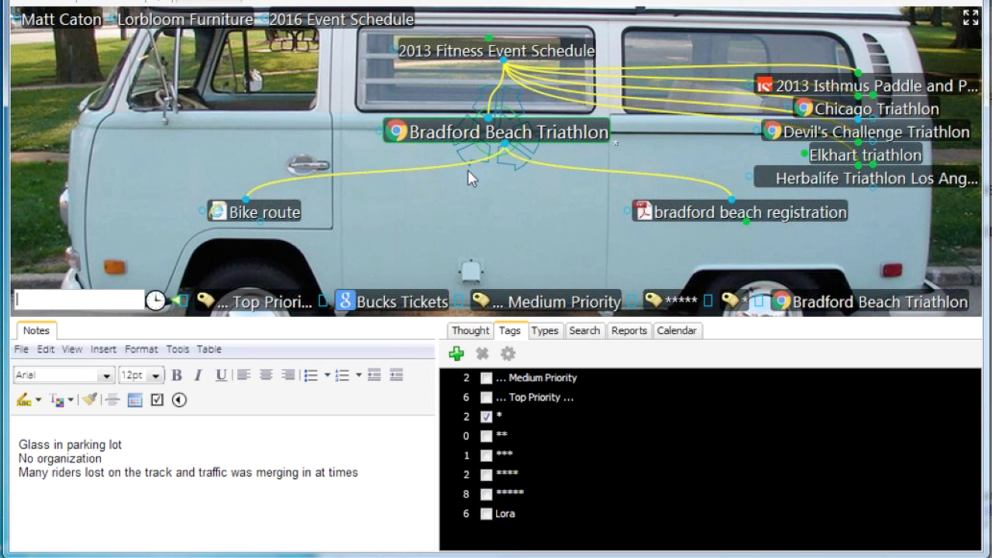
- Return to 2016 Event Schedule and link the existing Chicago Triathlon thought from Favorite Events as its child
left_click(342, 23)
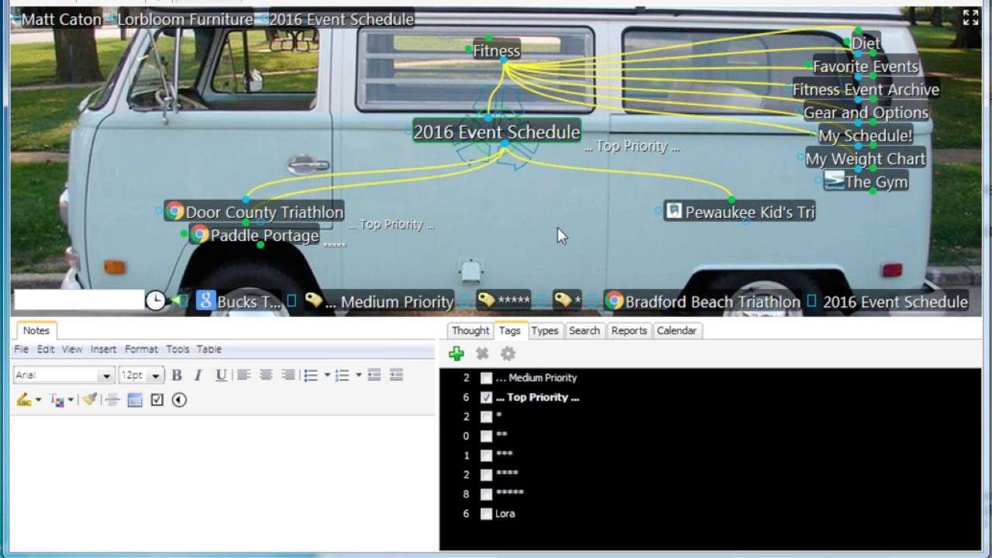
left_click_drag(504, 147, 534, 224)
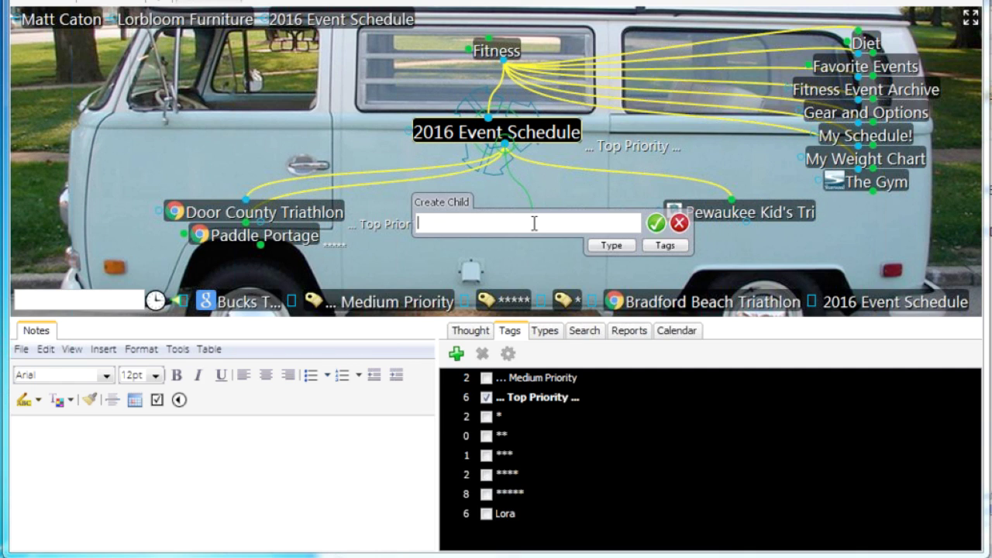
type("Chi")
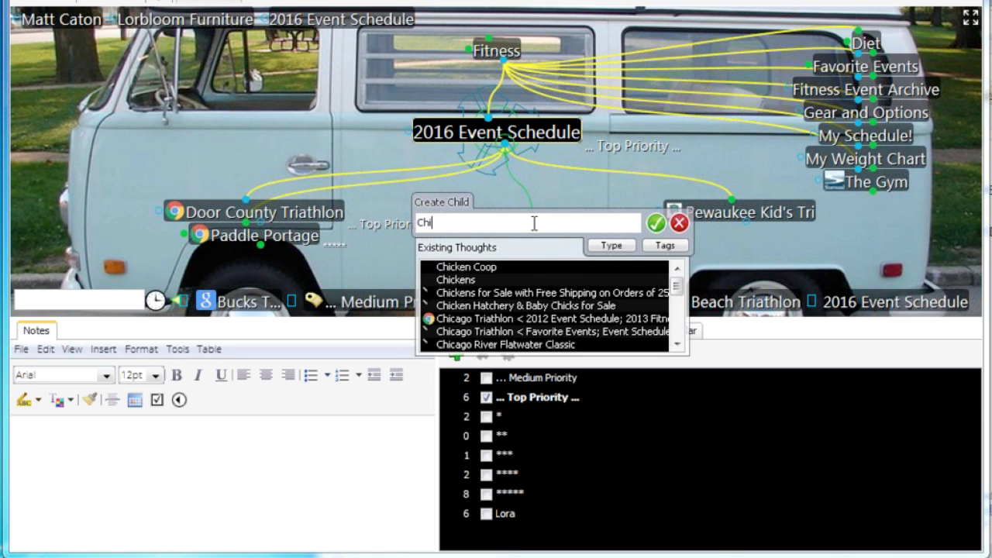
left_click(484, 332)
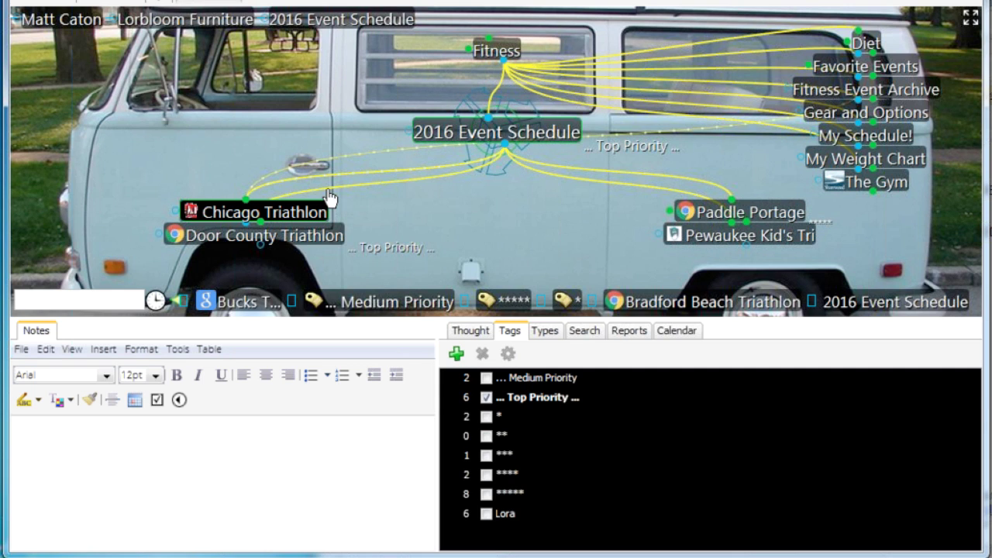
- Show the list of thought types, and find the VW thought by searching for vw and activate it
left_click(547, 339)
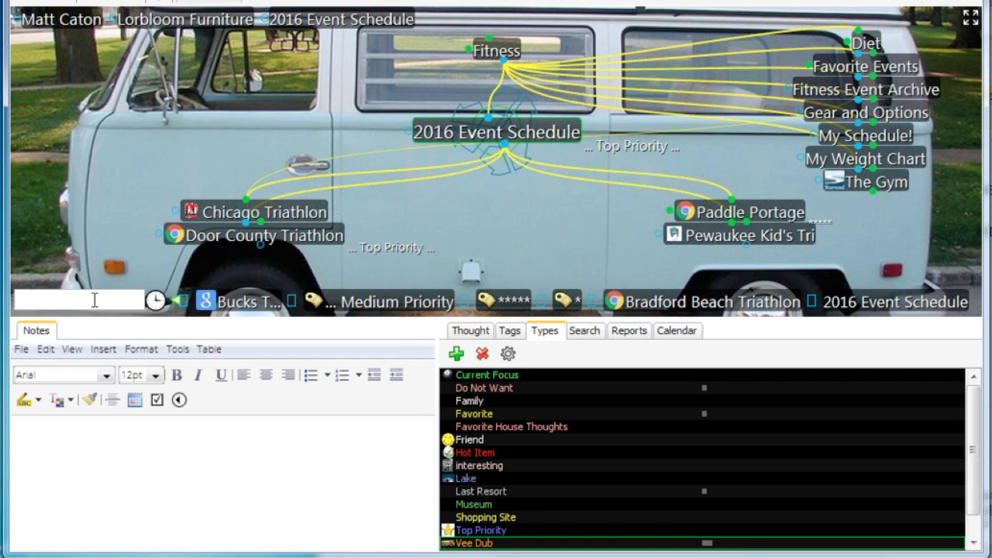
type("vw")
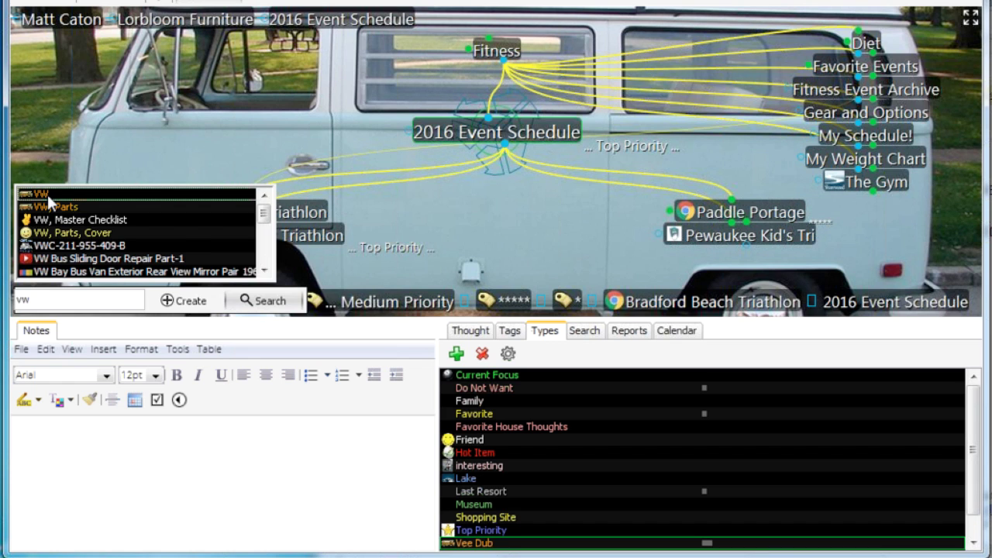
left_click(46, 195)
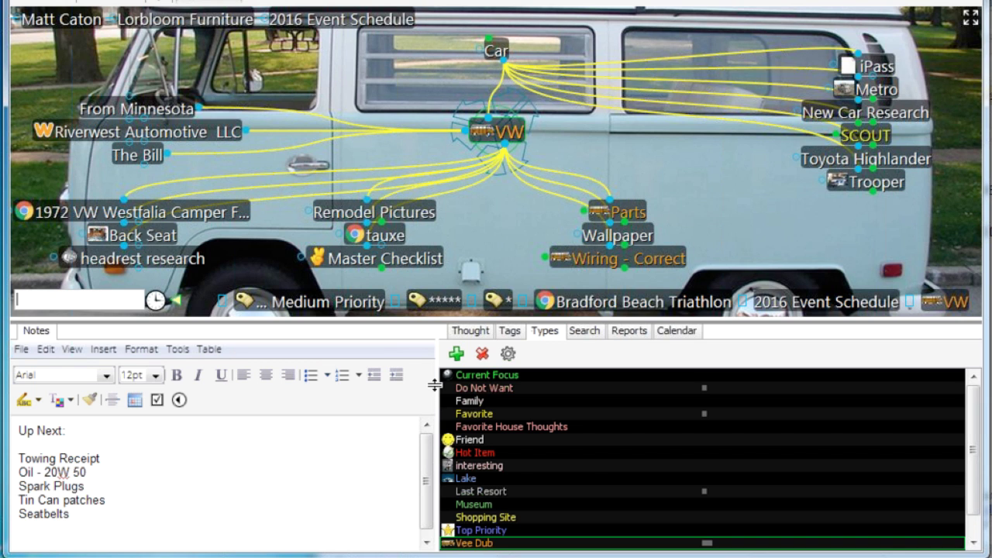
left_click_drag(435, 385, 442, 320)
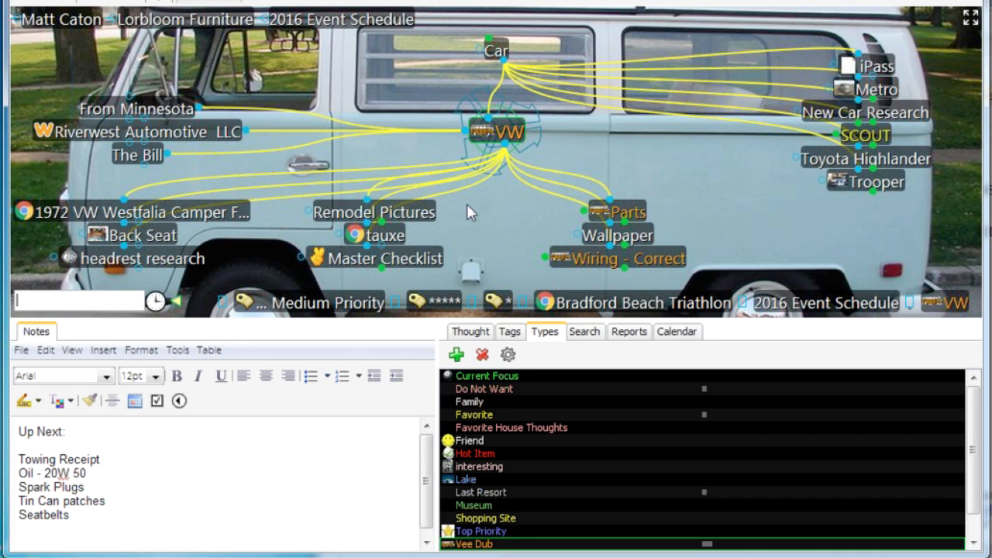
- Review the checklist in the notes of the VW Master Checklist thought, and return to VW
left_click(411, 260)
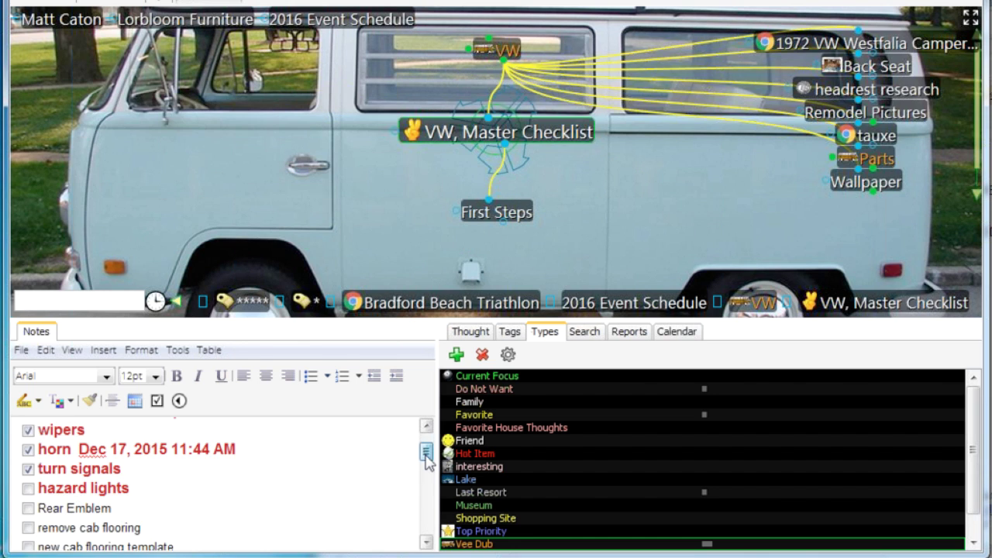
mouse_move(428, 449)
left_mouse_down()
mouse_move(424, 530)
mouse_move(414, 443)
left_mouse_up()
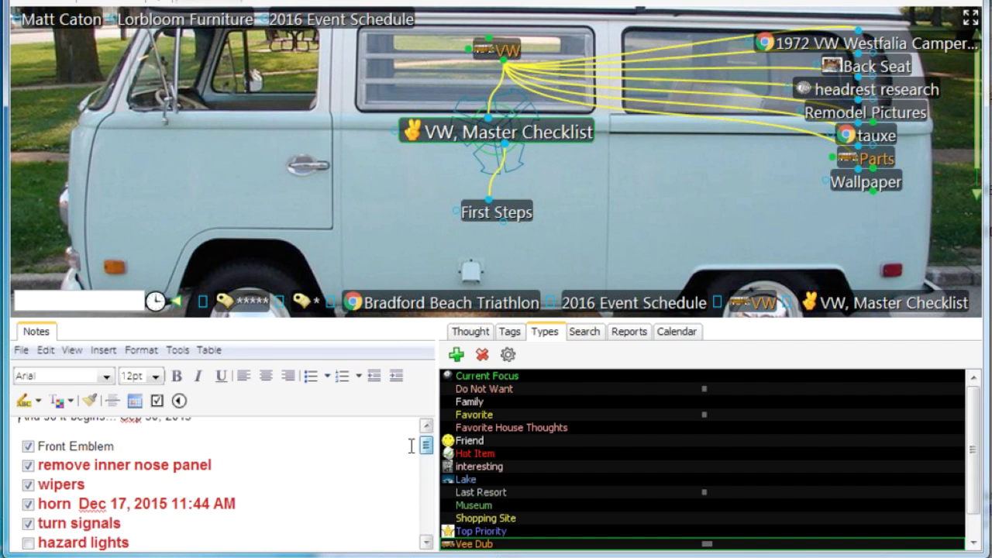
left_click(504, 51)
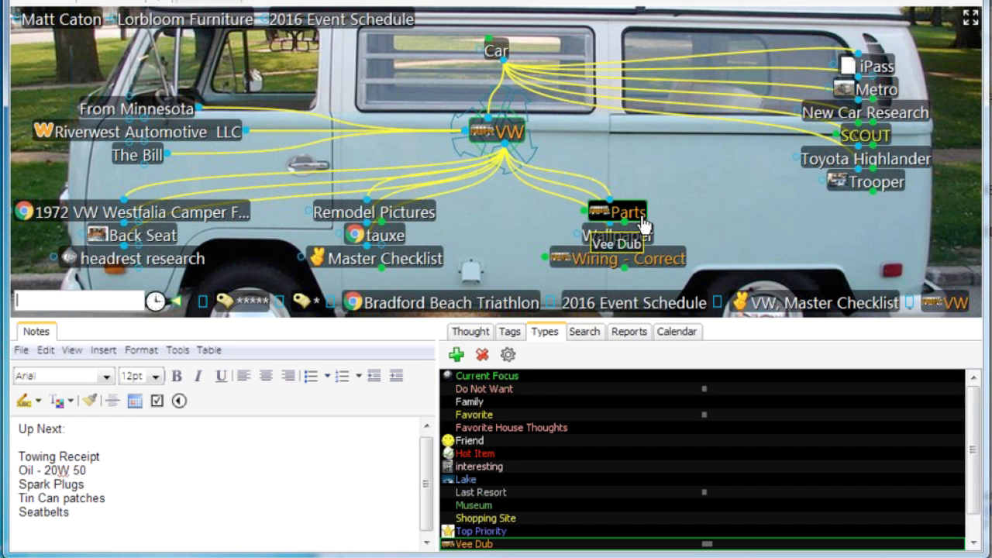
- Activate the Parts thought under VW and open its Seat Belts child
left_click(641, 221)
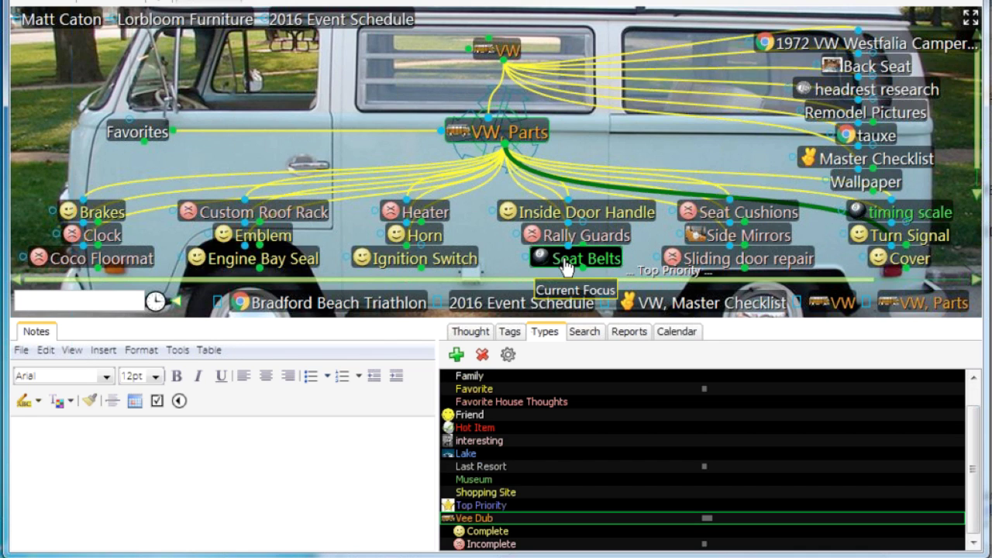
scroll(584, 488, "up", 1)
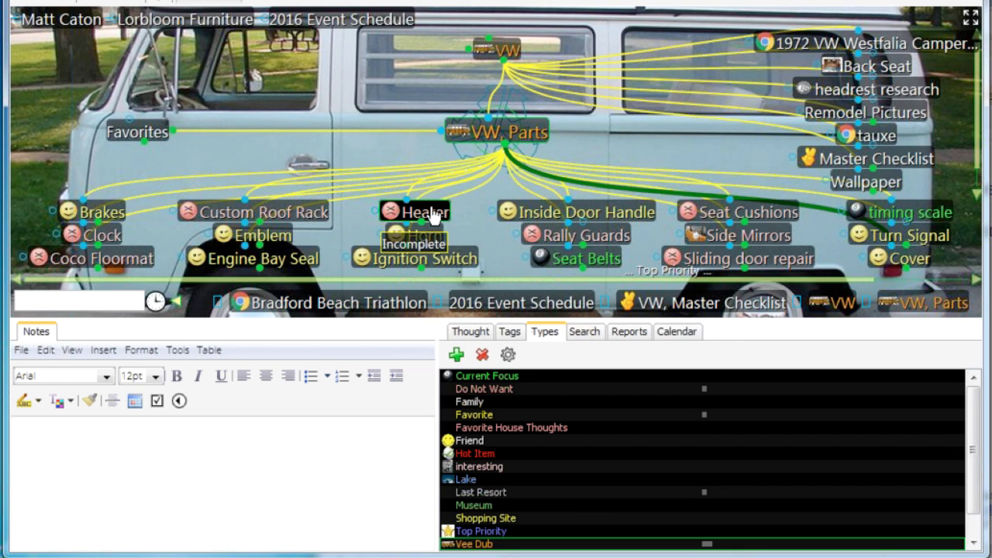
left_click(570, 266)
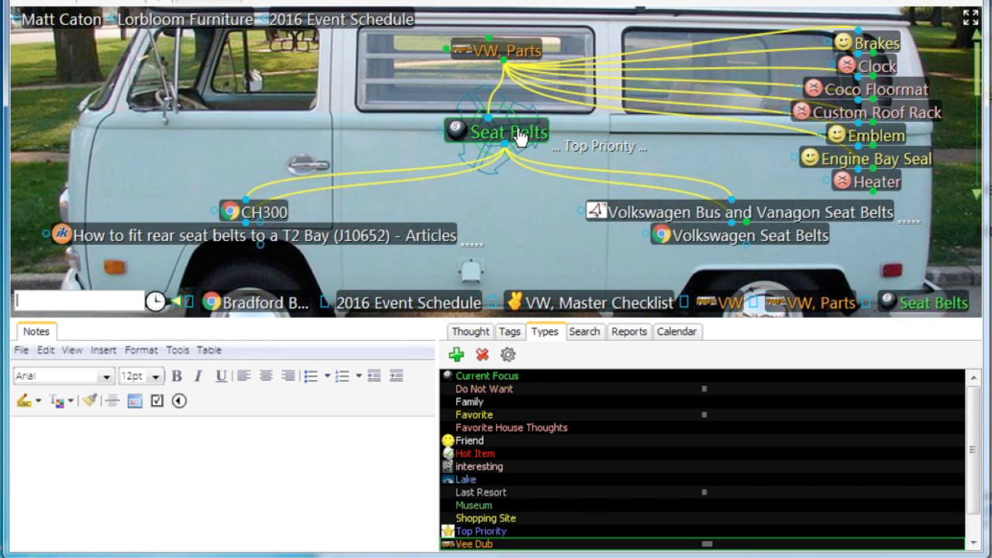
- Set the thought type of Seat Belts to Complete and change it back to Current Focus
right_click(521, 138)
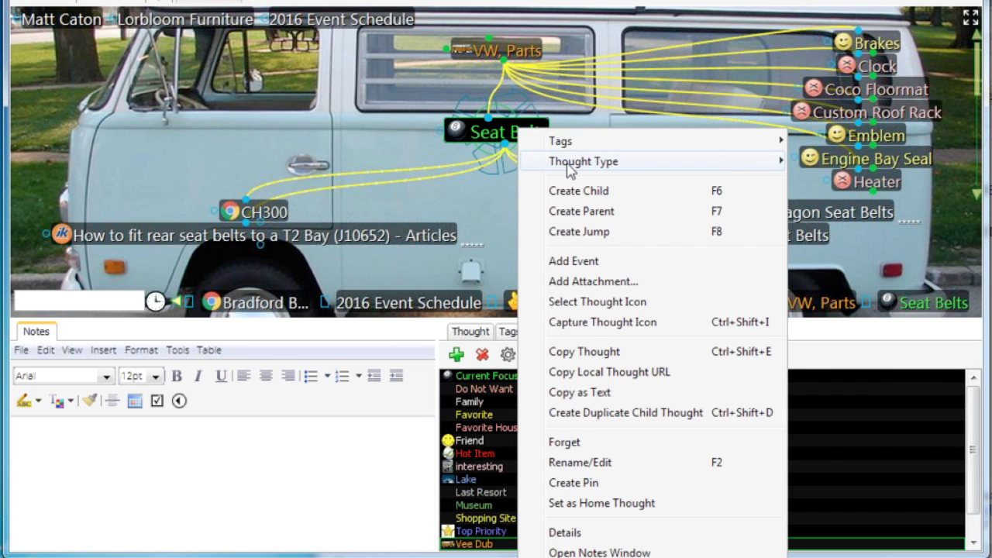
mouse_move(570, 165)
left_click(862, 439)
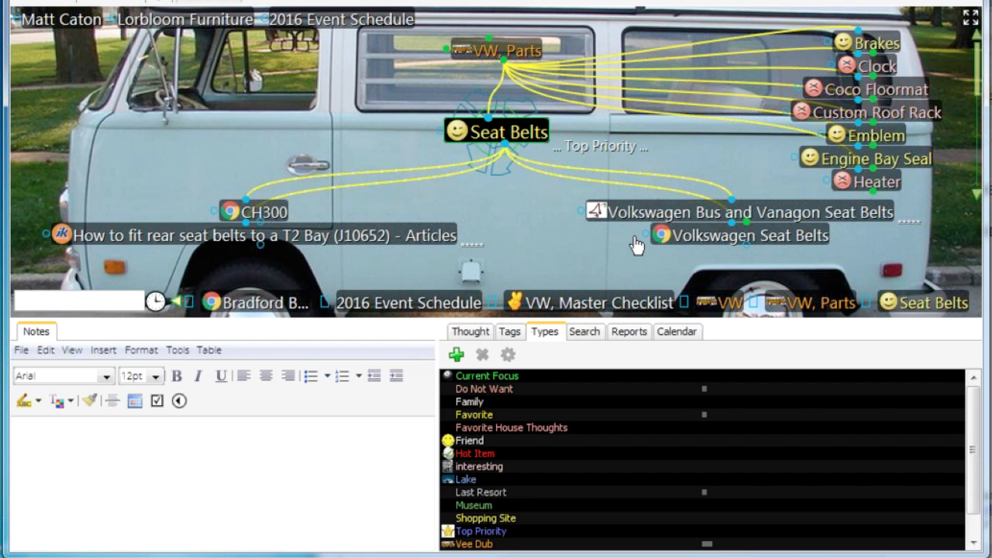
right_click(506, 138)
mouse_move(589, 162)
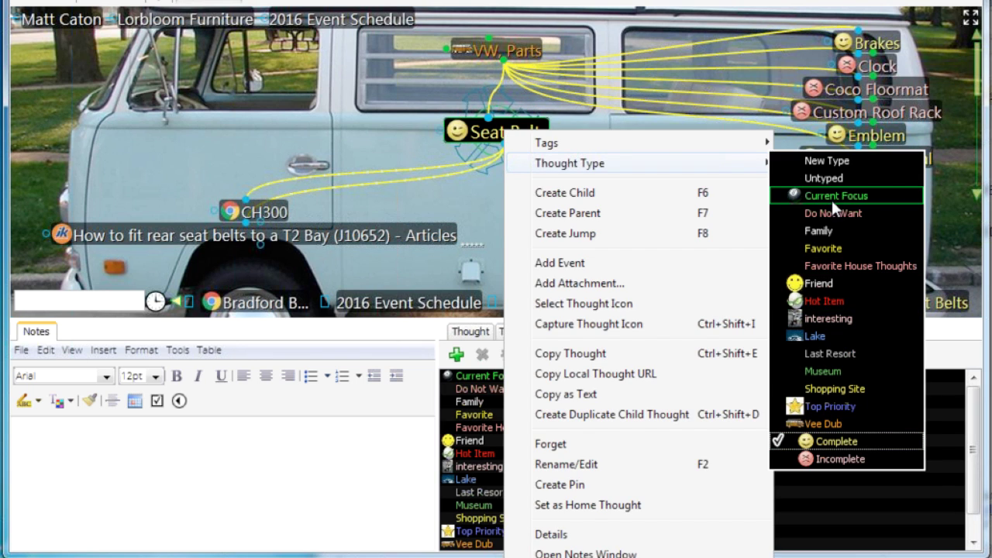
left_click(832, 199)
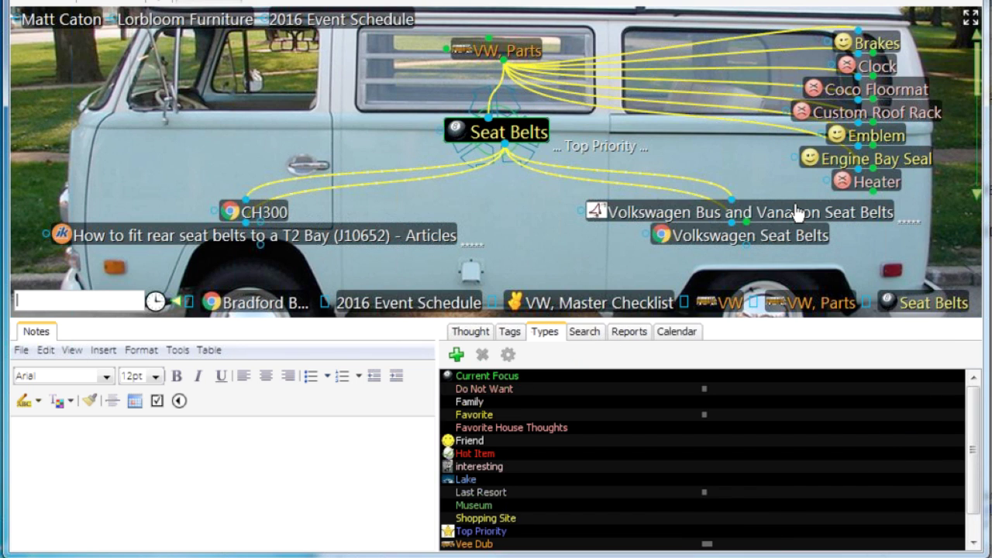
- Return to the VW Parts thought and arrange the thoughts by type
left_click(518, 60)
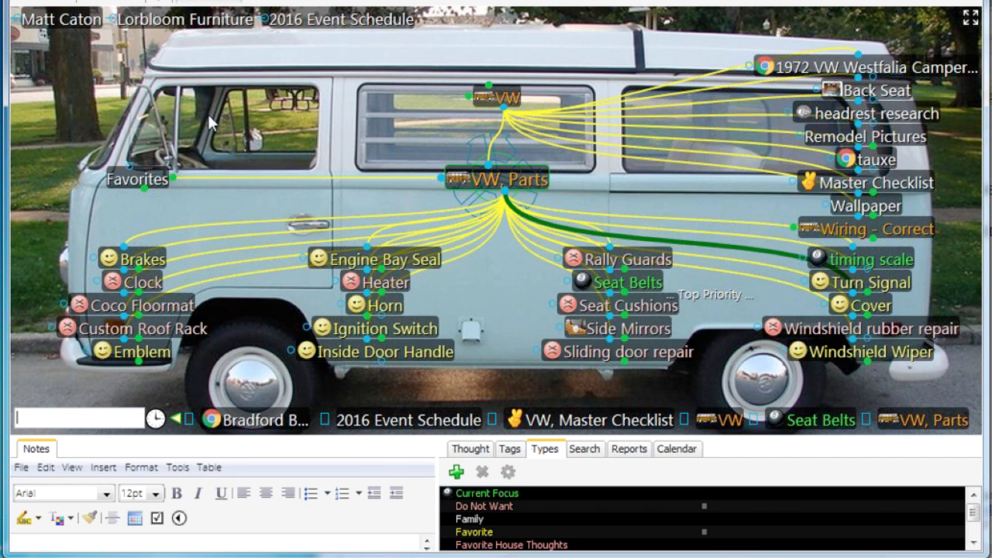
right_click(208, 111)
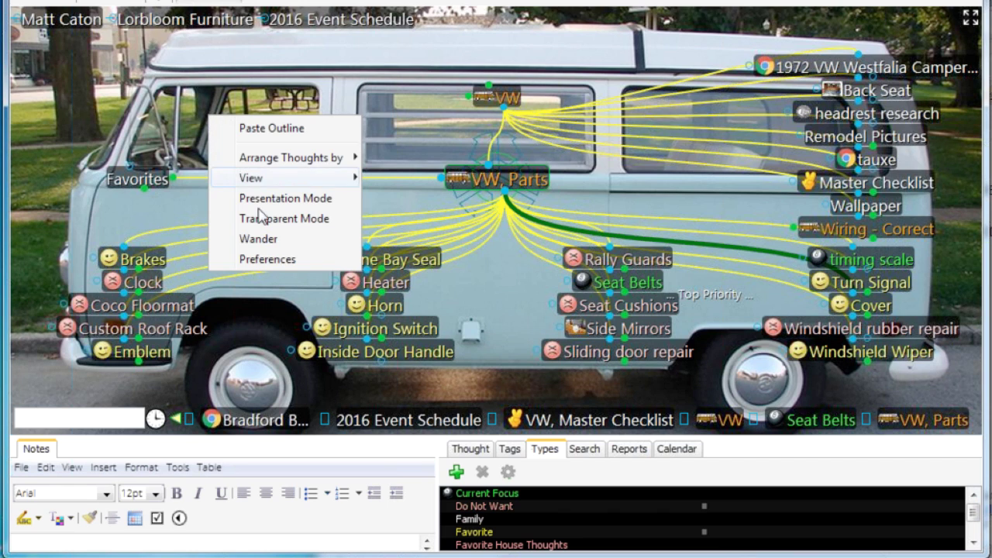
mouse_move(277, 160)
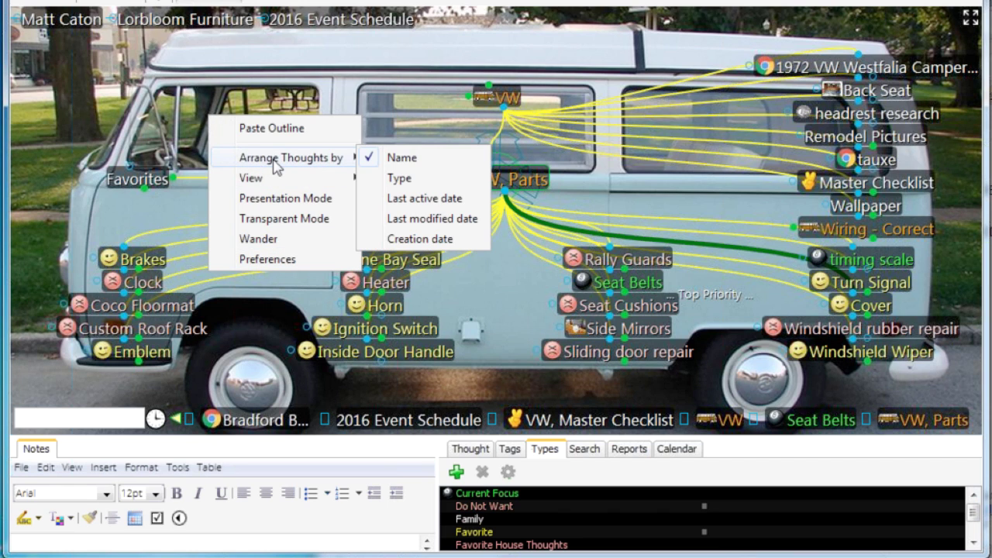
left_click(400, 182)
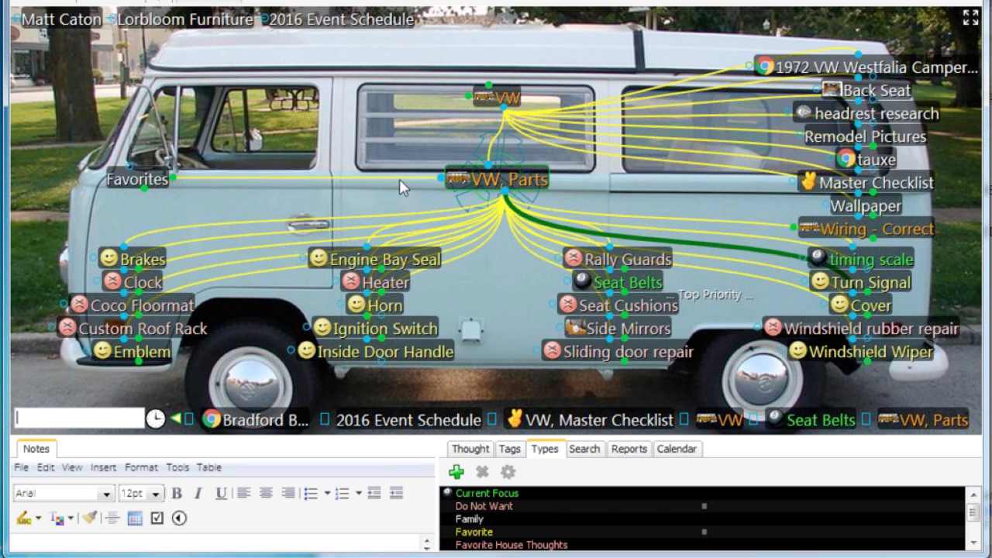
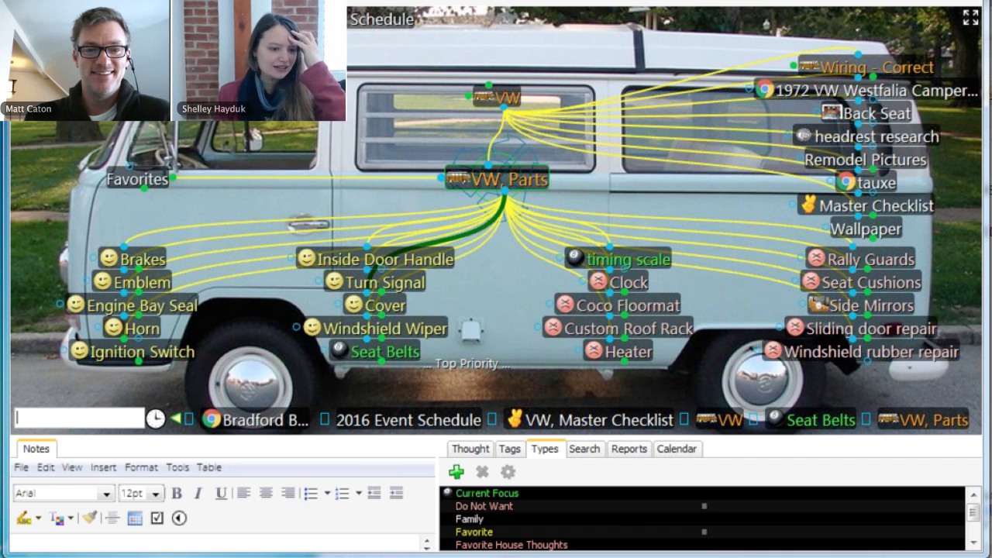
- Go to the home thought and open its To Be Filed jump thought
key("alt+Home")
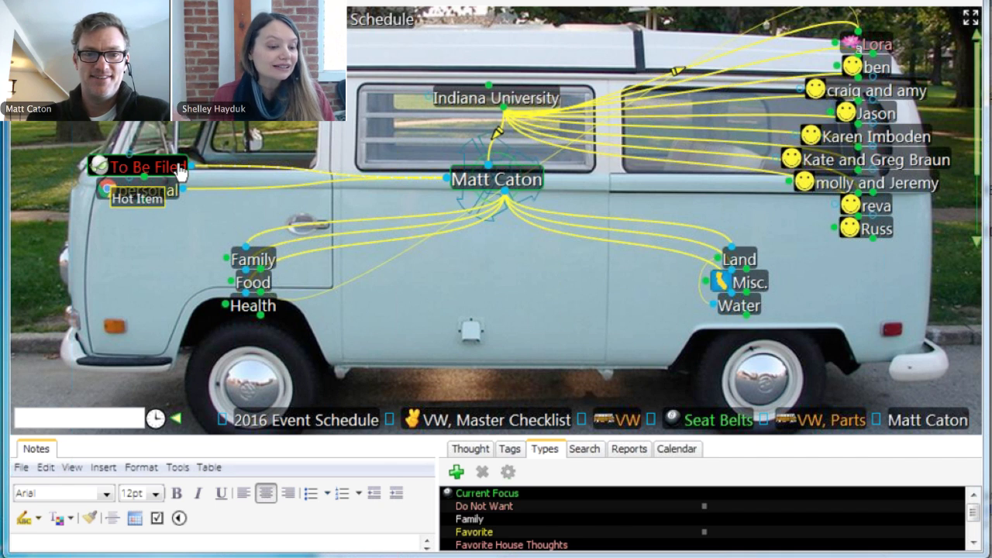
left_click(180, 172)
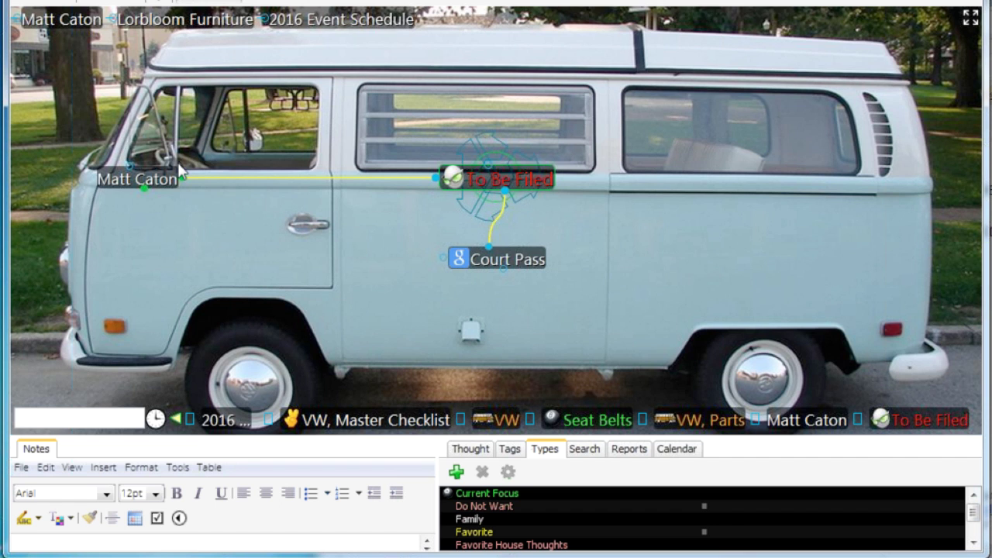
left_click(148, 190)
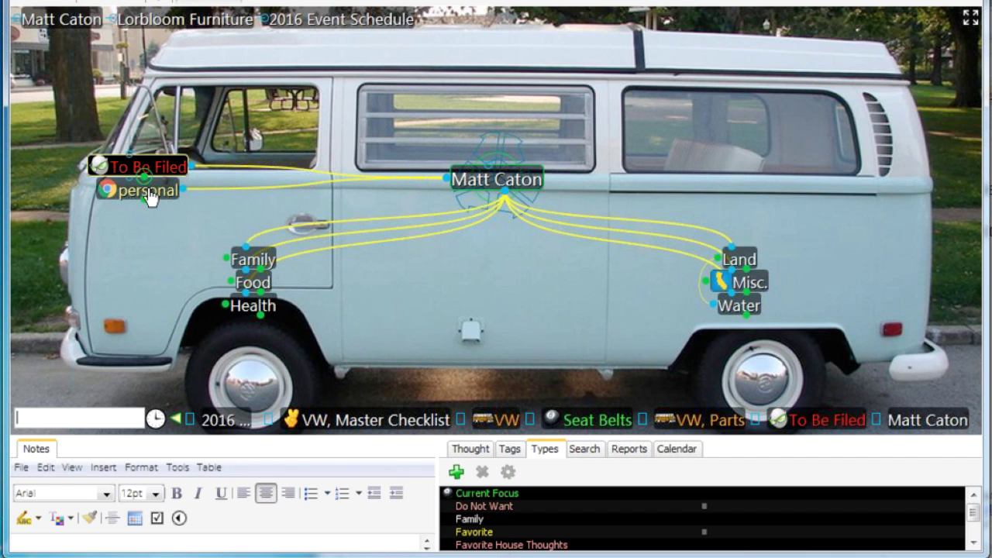
left_click(147, 166)
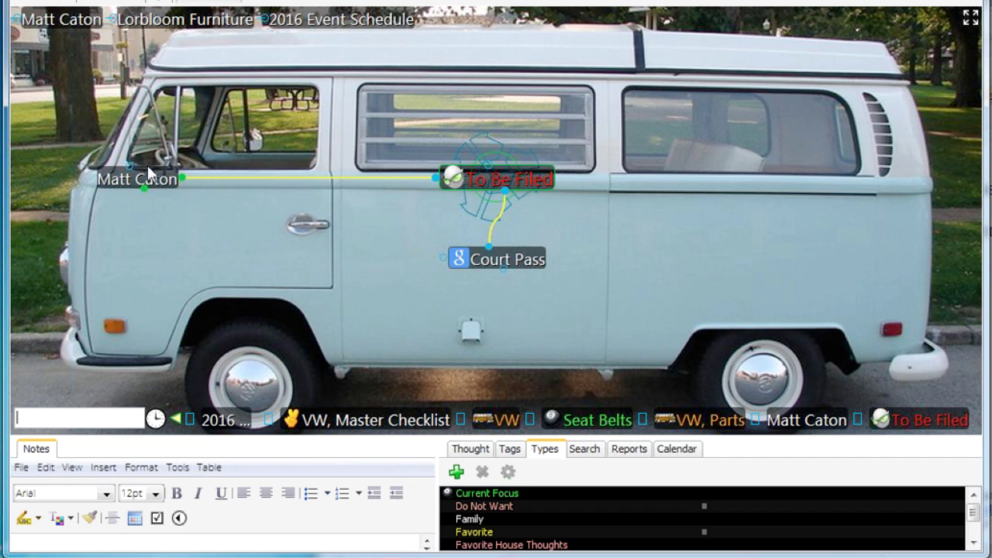
- Activate Court Pass and link the existing BasketBall thought to it as a jump
left_click(531, 264)
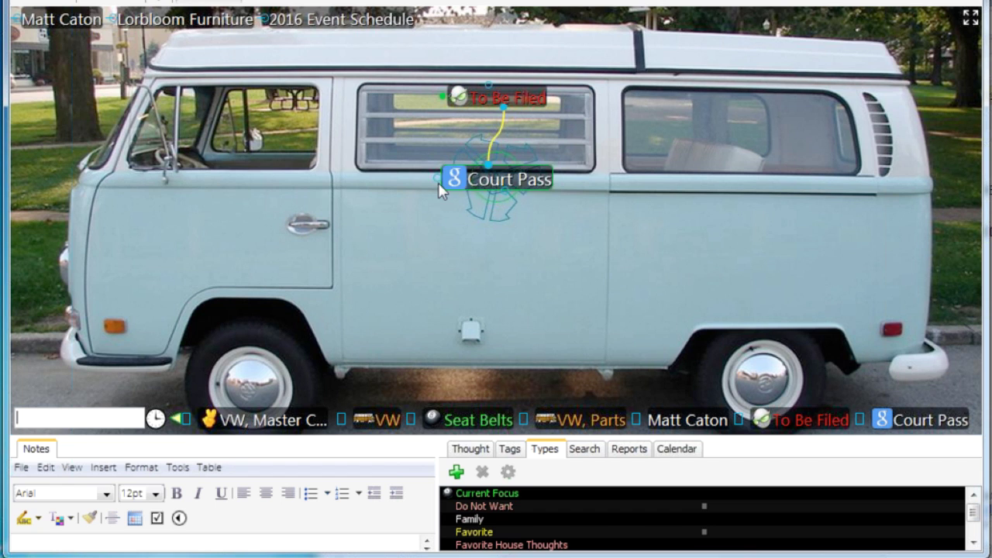
left_click_drag(438, 187, 254, 195)
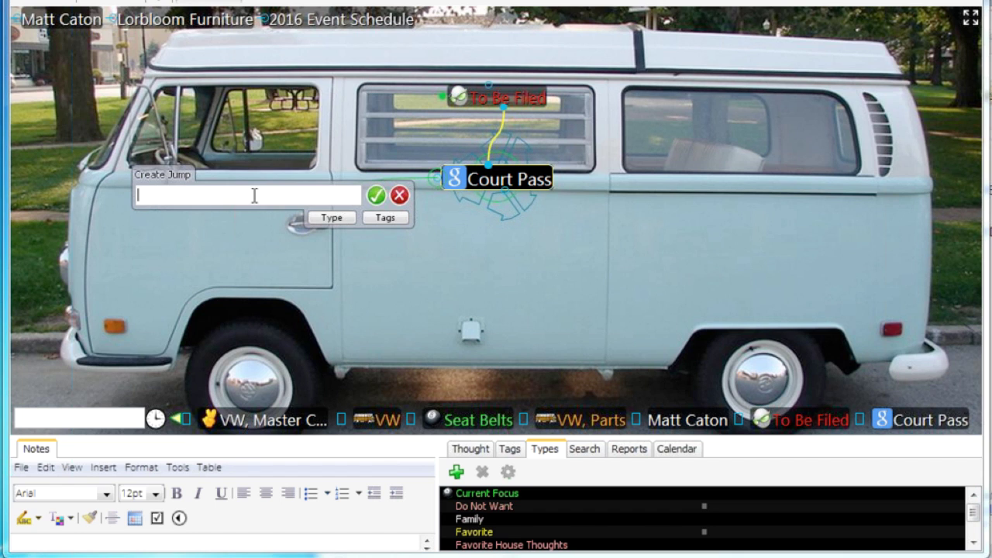
type("Bask")
left_click(183, 242)
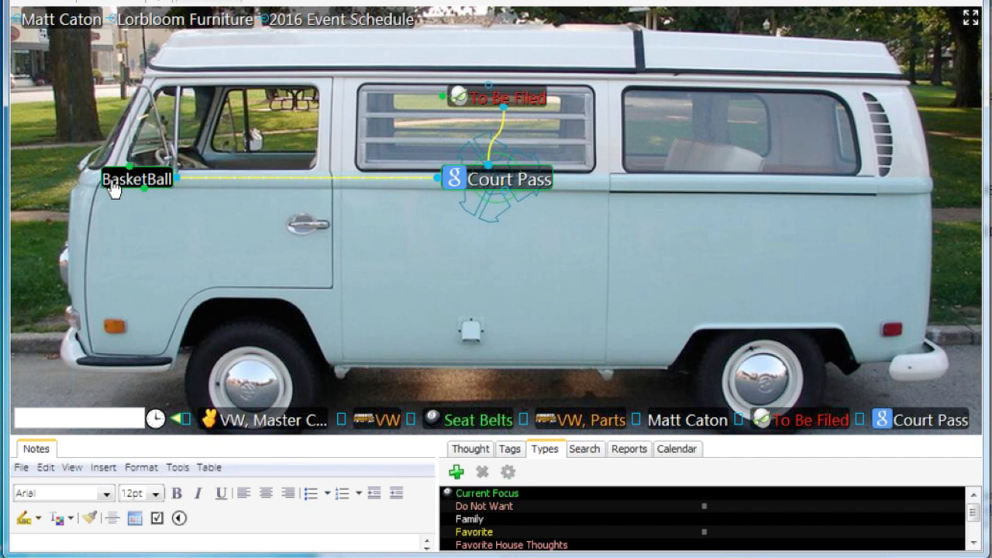
- From BasketBall, link Court Pass to Bucks Tickets as a jump and unlink Court Pass from BasketBall
left_click(124, 179)
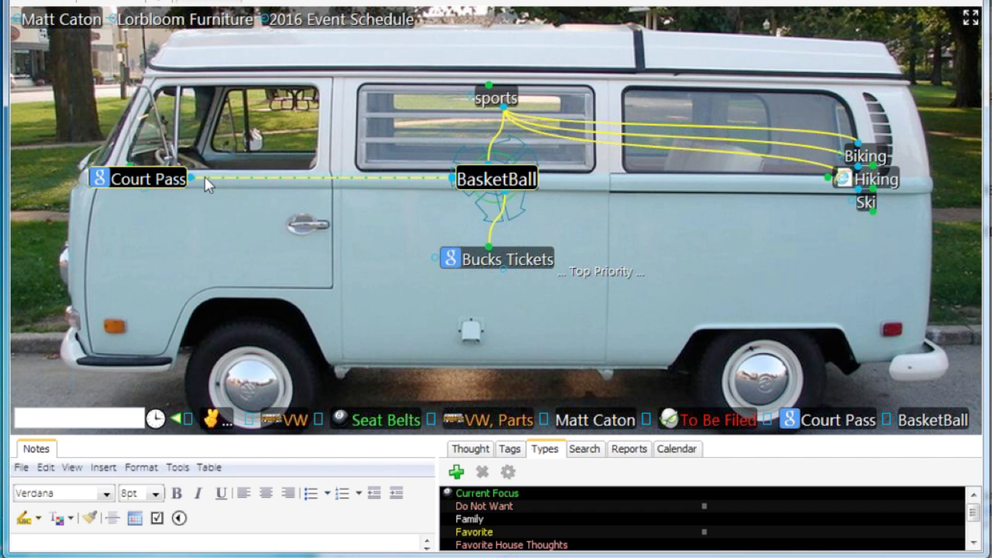
left_click_drag(203, 176, 471, 262)
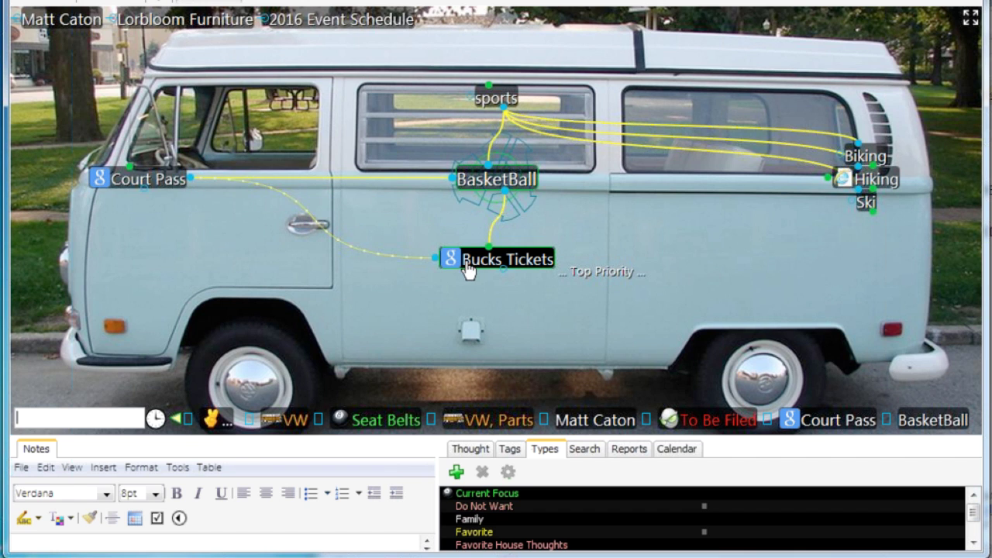
right_click(364, 177)
left_click(413, 193)
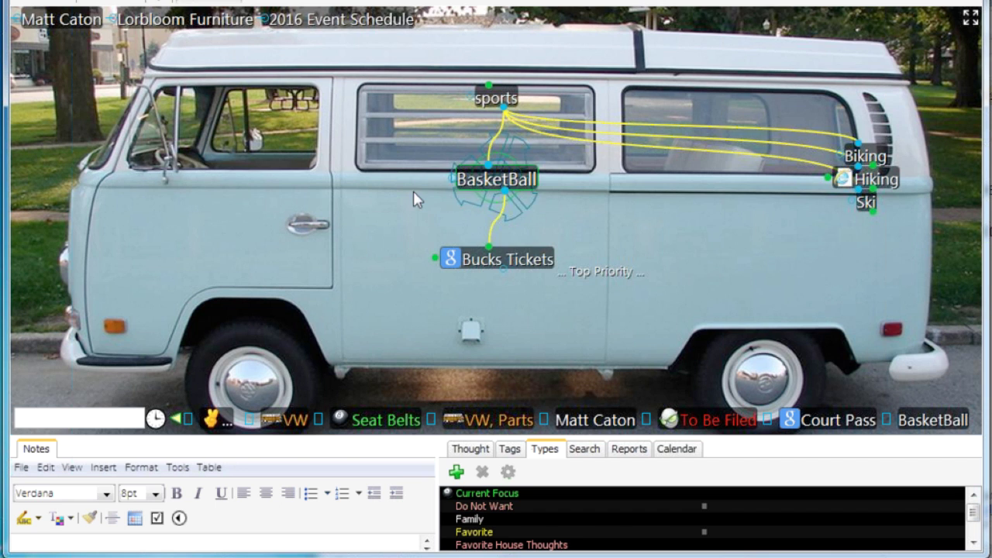
- Reach Court Pass through Bucks Tickets, unlink it from To Be Filed, and return to the home thought
left_click(492, 264)
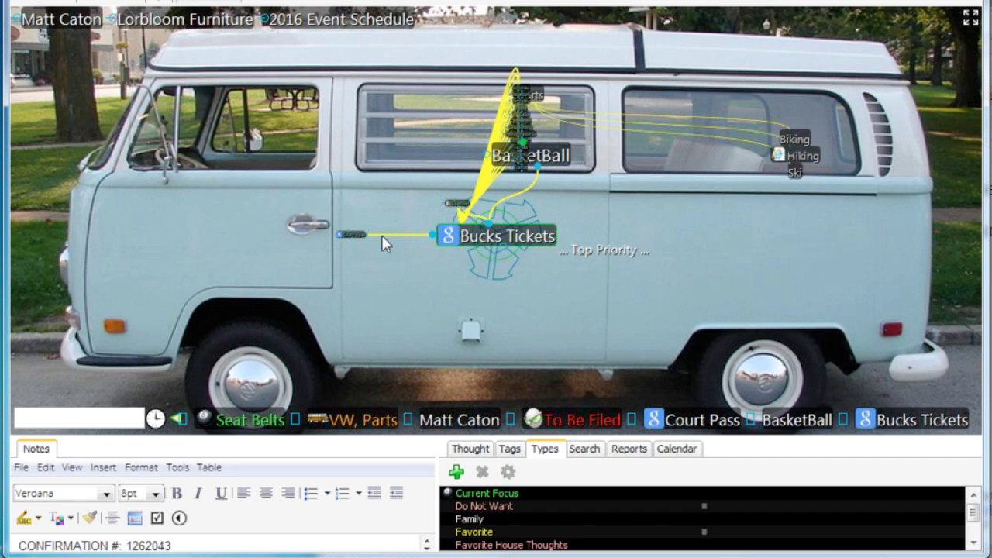
left_click(351, 235)
right_click(518, 147)
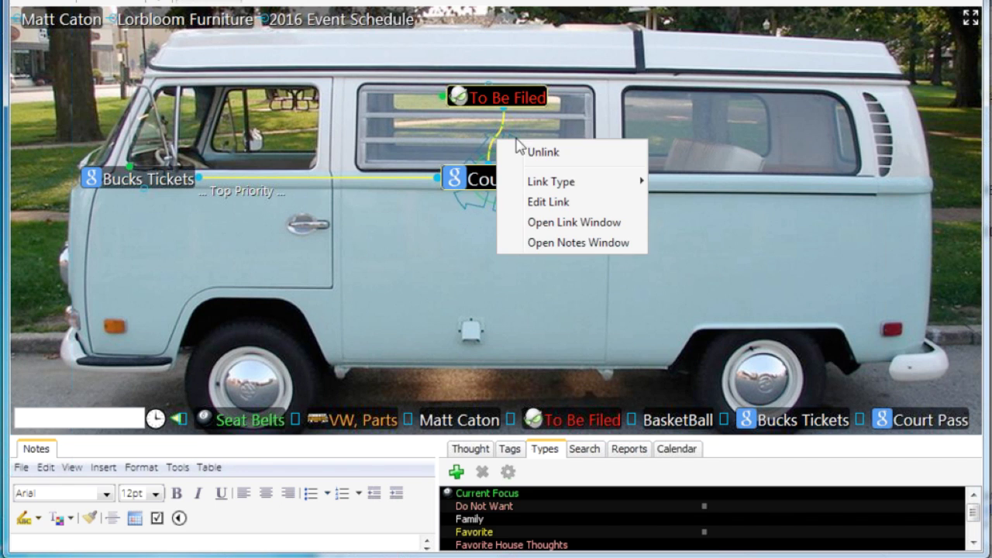
left_click(540, 153)
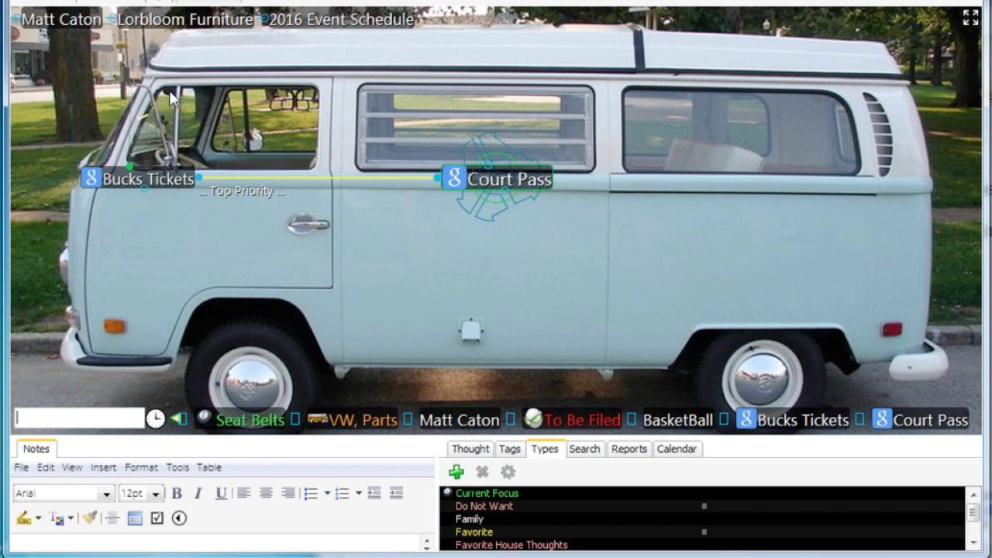
left_click(75, 21)
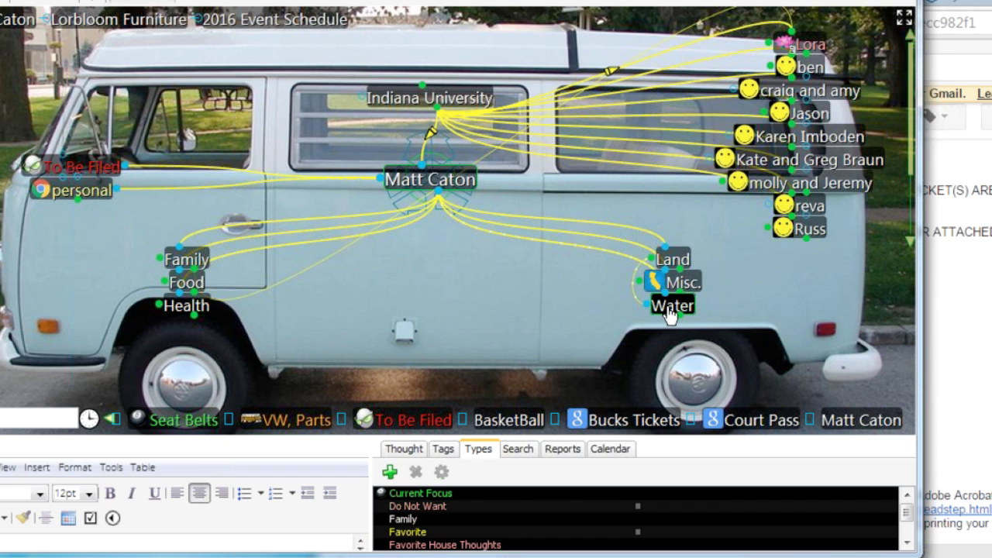
- Relink the Water child as a jump of the home thought and undo the change
left_click_drag(669, 317, 71, 117)
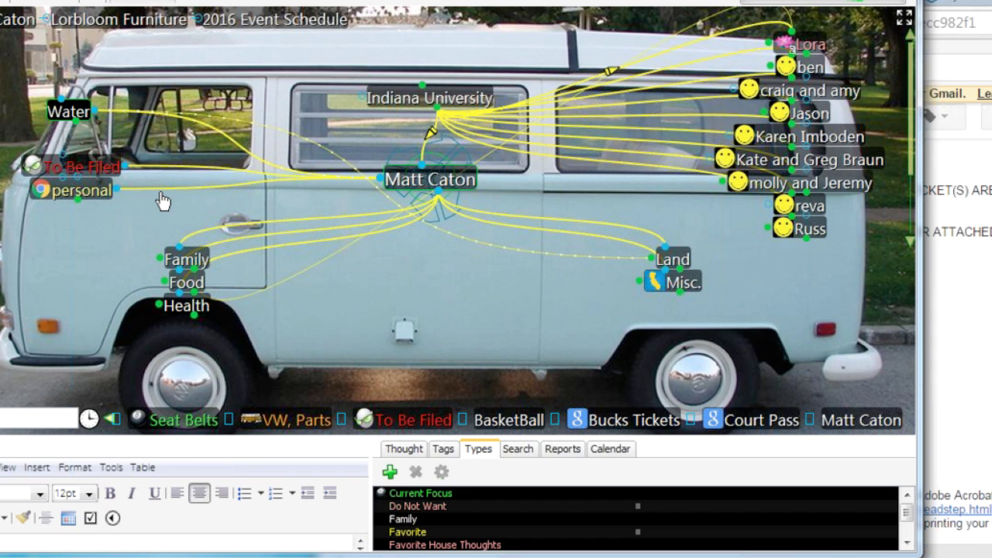
key("ctrl+z")
left_click_drag(375, 336, 665, 345)
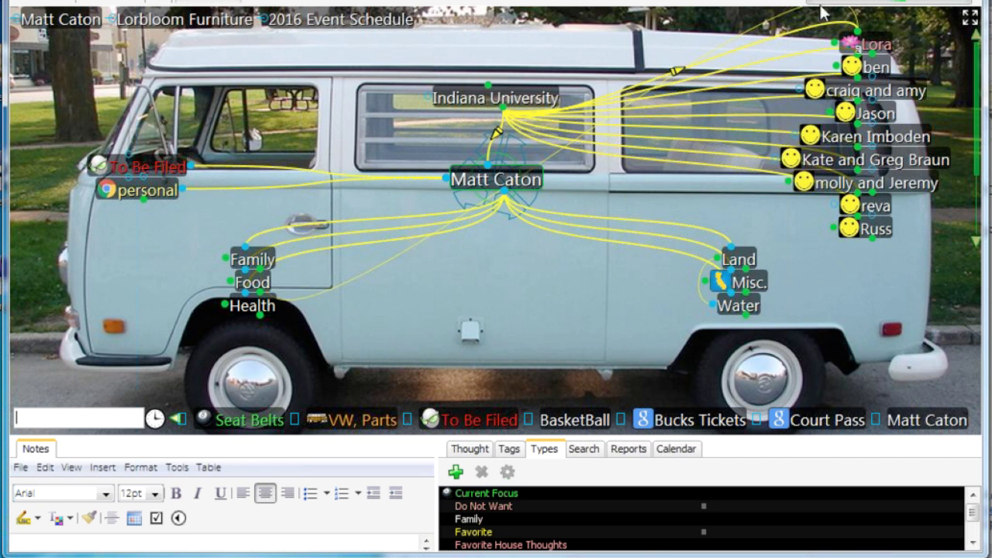
- Bring up the L'Etoile restaurant page in the web browser beside TheBrain and add the page as a child of the home thought
key("alt+Tab")
left_click(823, 12)
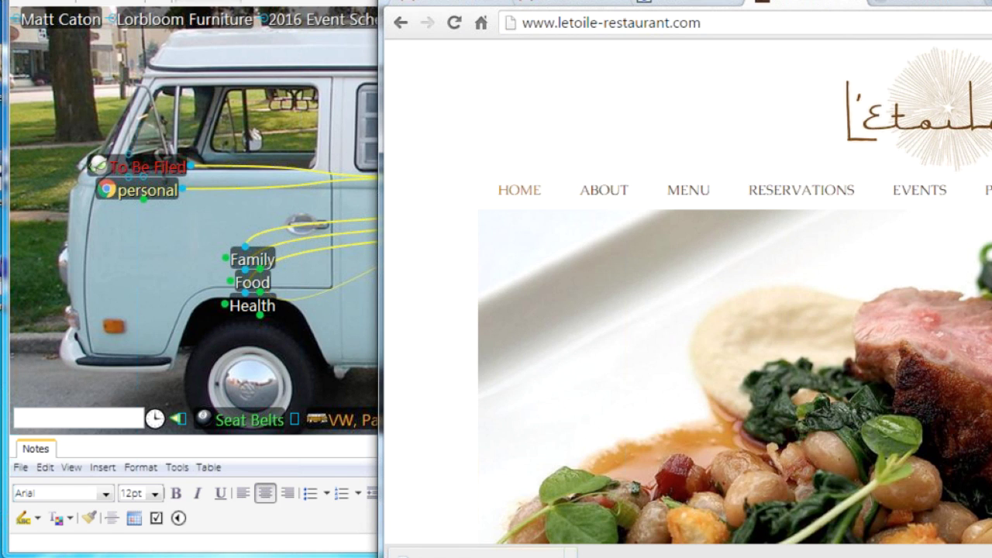
left_click_drag(749, 1, 891, 34)
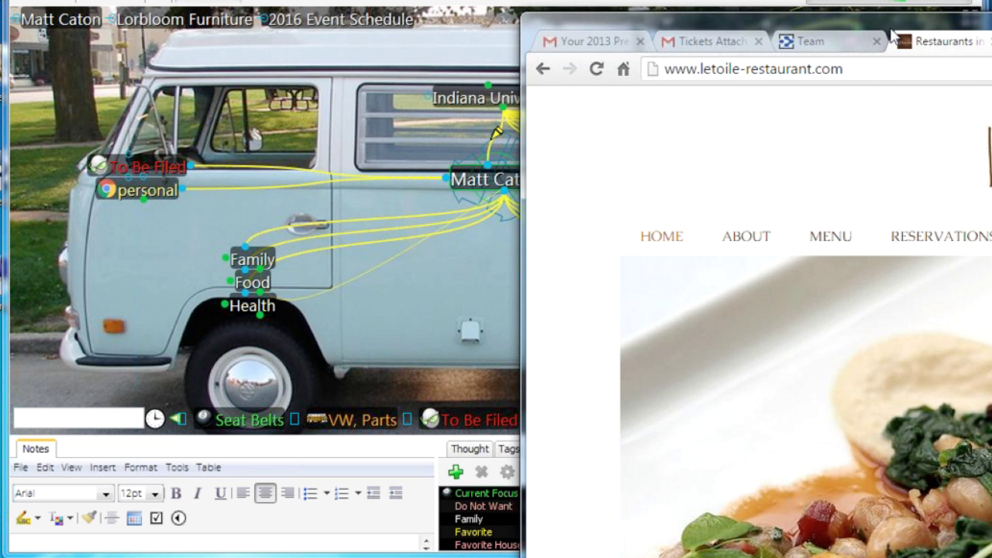
left_click_drag(722, 33, 735, 47)
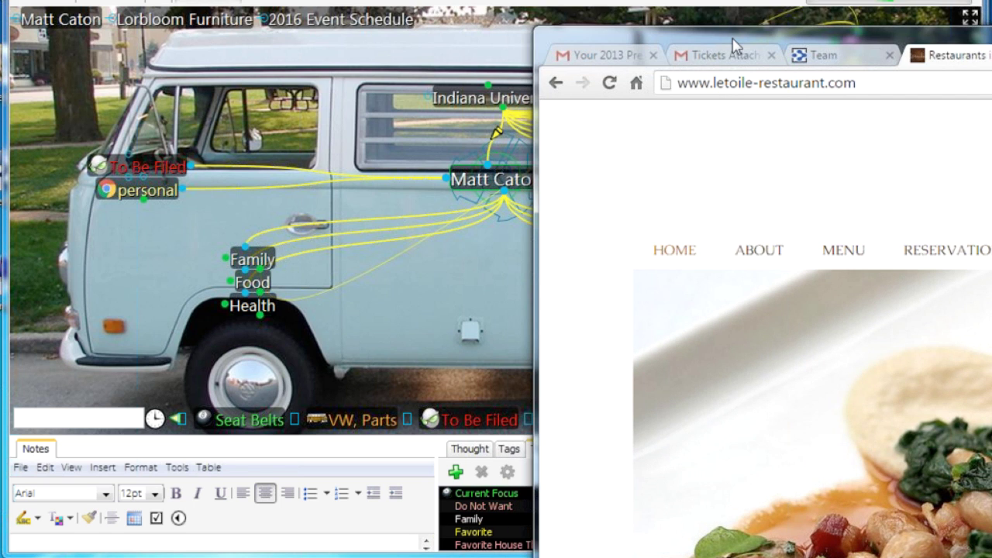
left_click(343, 41)
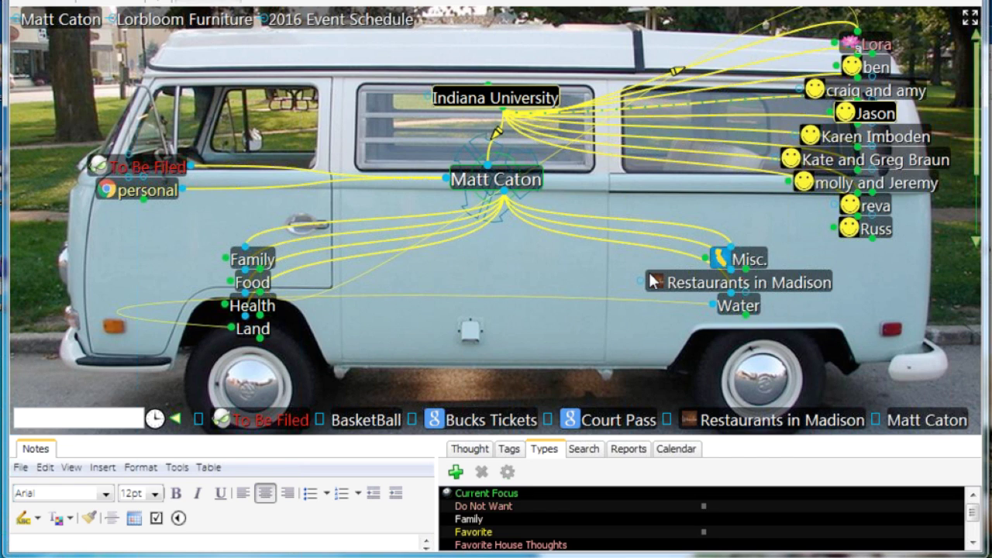
left_click_drag(653, 282, 673, 184)
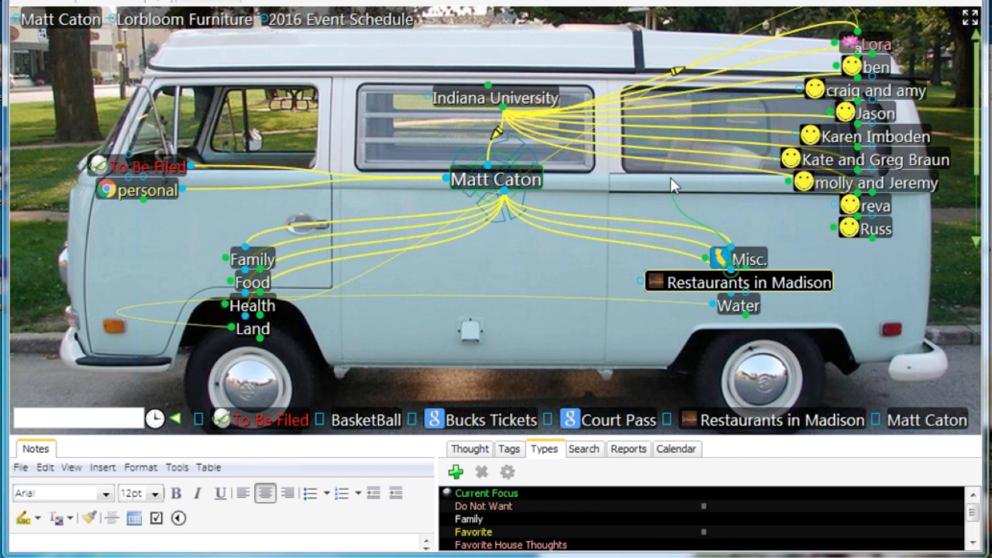
left_click_drag(673, 185, 672, 179)
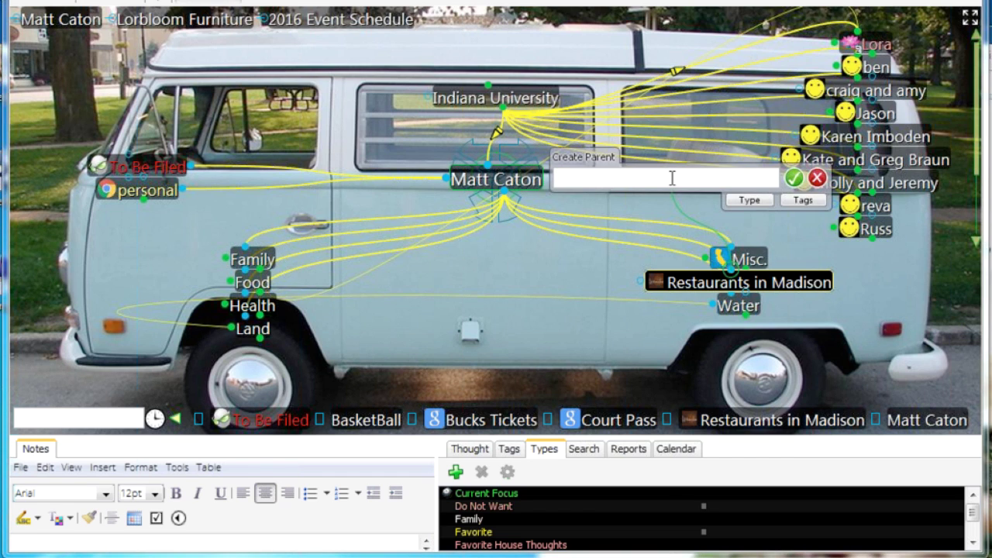
type("Pad")
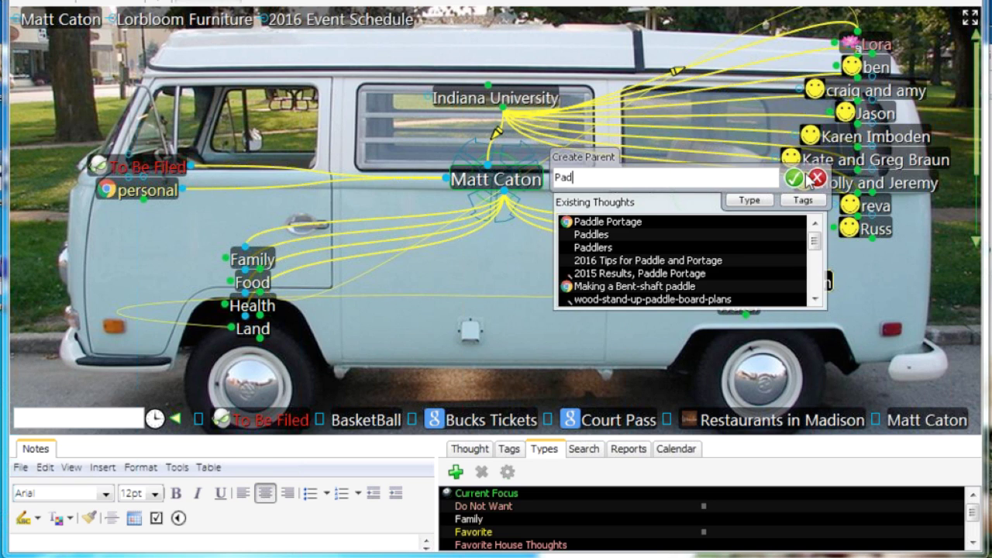
left_click(817, 180)
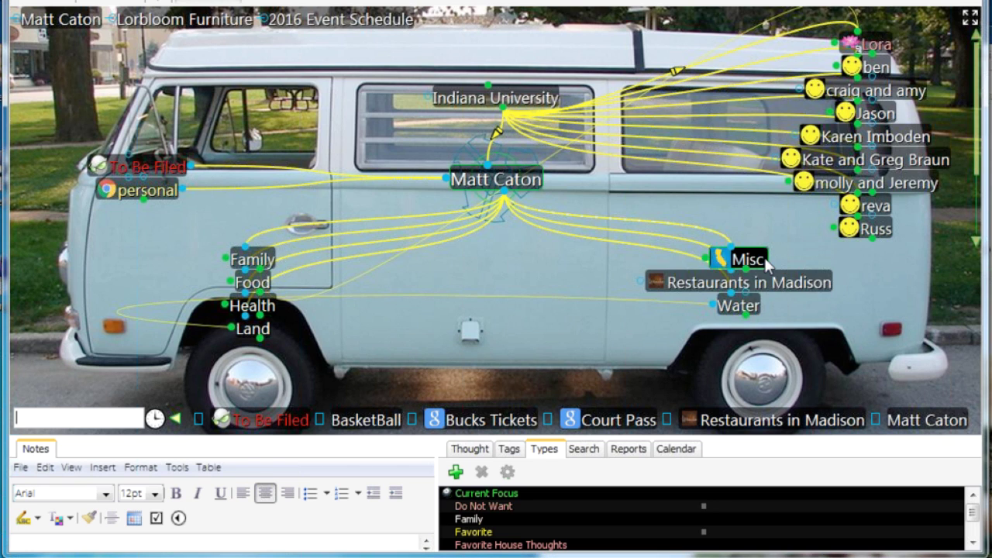
- Link Restaurants in Madison to the existing Paddle Portage thought as a jump
left_click_drag(635, 282, 524, 284)
type("Padd")
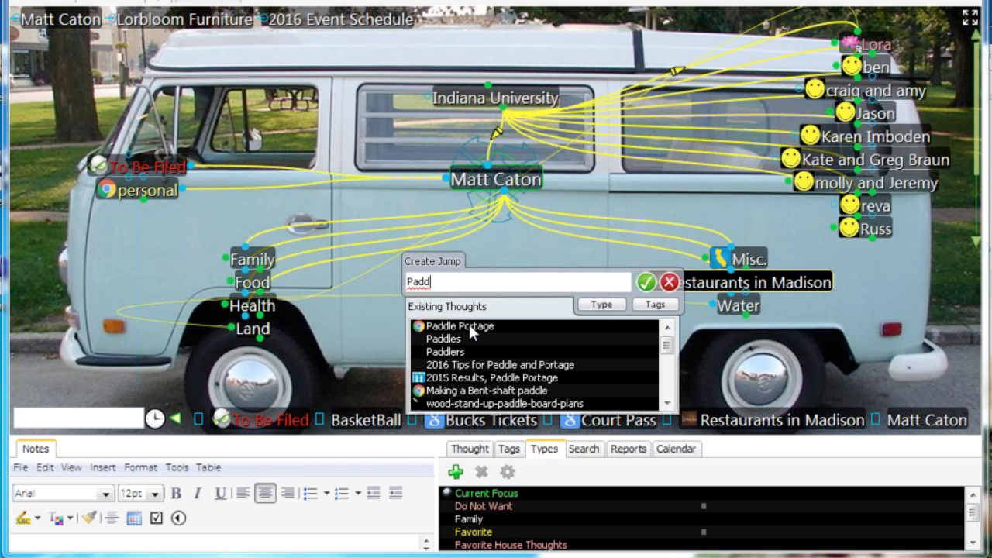
key("Escape")
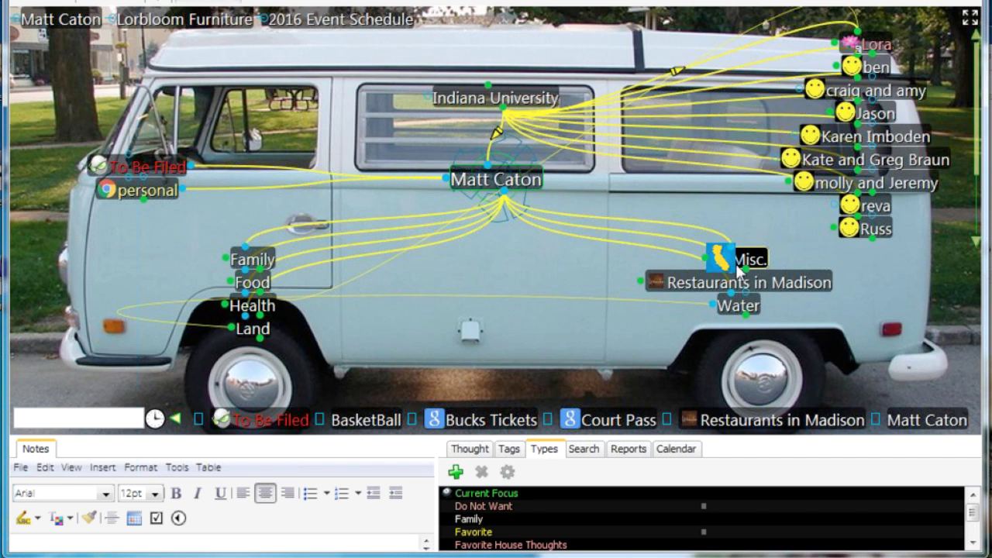
- Make Restaurants in Madison the active thought and unlink it from its parent, the home thought
left_click(705, 287)
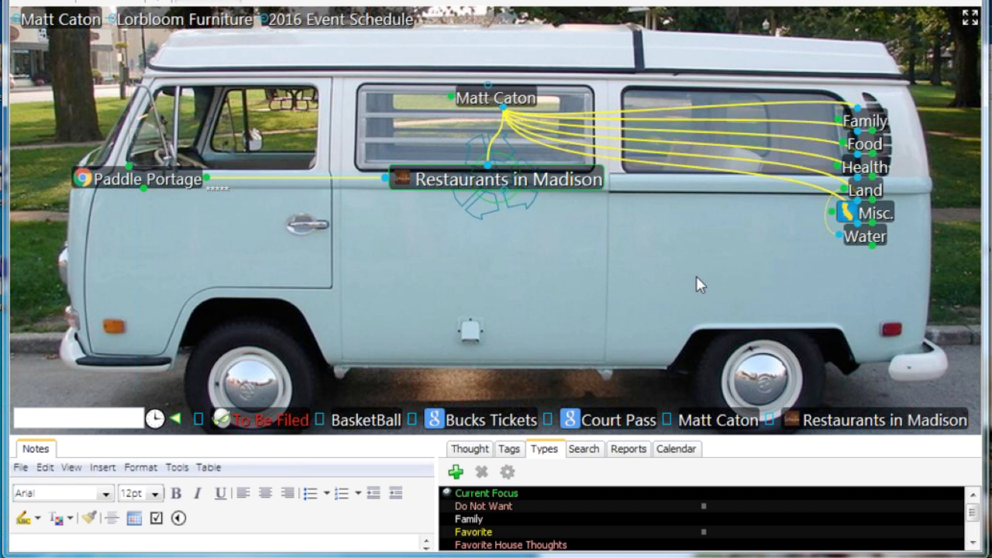
right_click(500, 139)
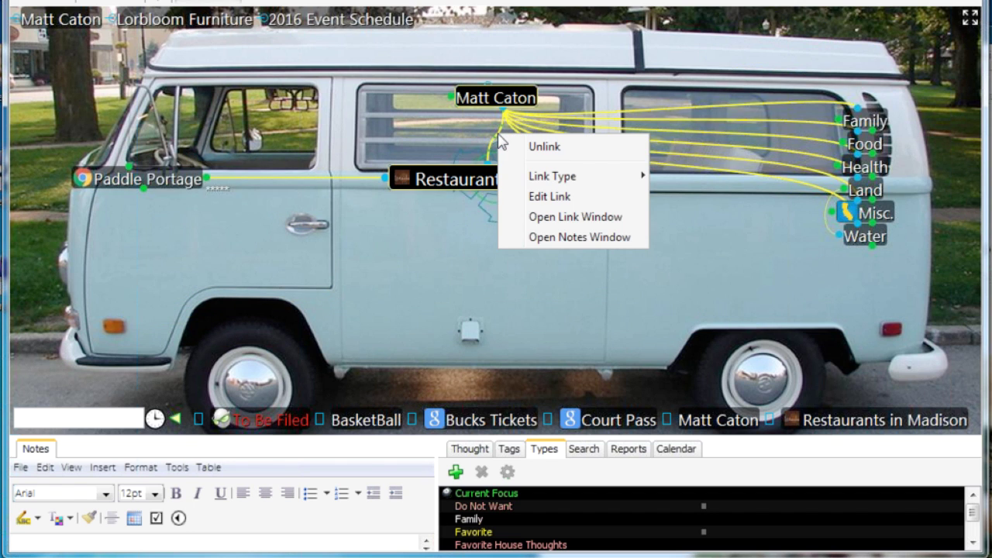
left_click(563, 152)
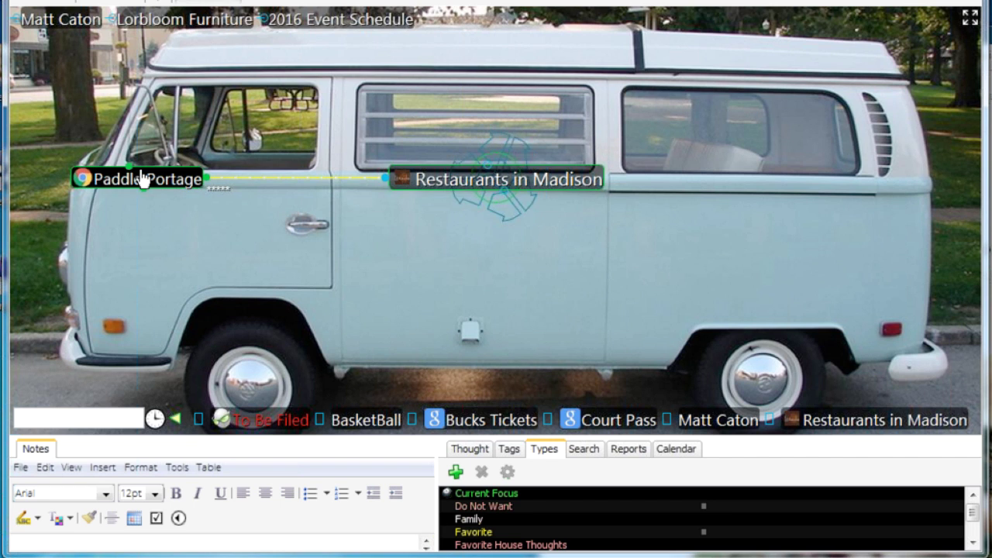
- Make Paddle Portage the active thought, select all of its jump thoughts, and unlink the selection
left_click(170, 187)
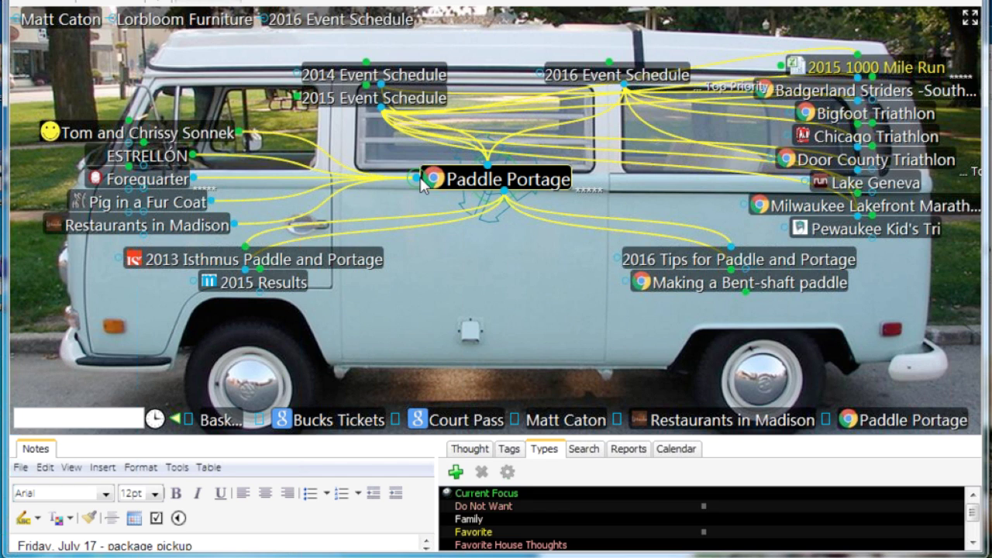
key("ctrl+shift+j")
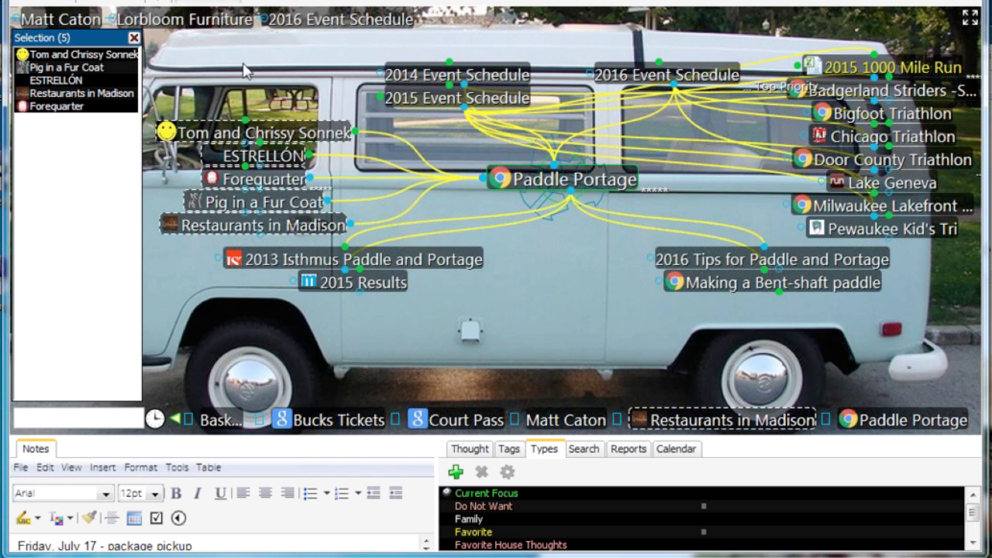
right_click(114, 89)
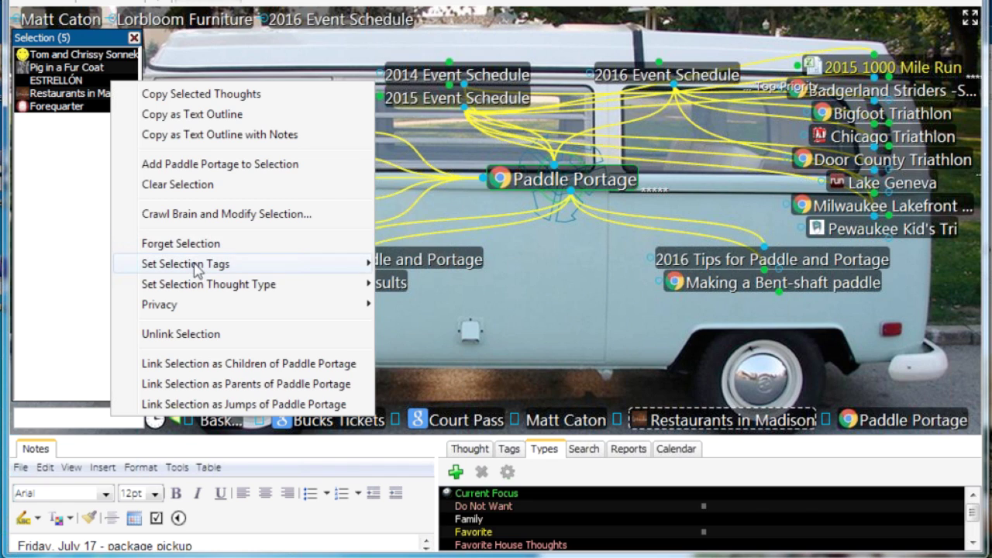
mouse_move(222, 304)
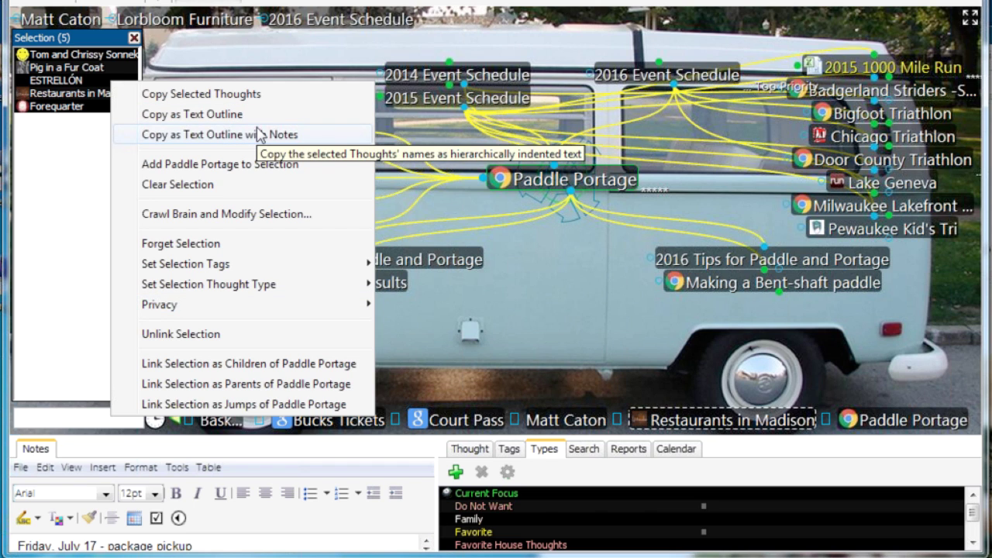
left_click(201, 337)
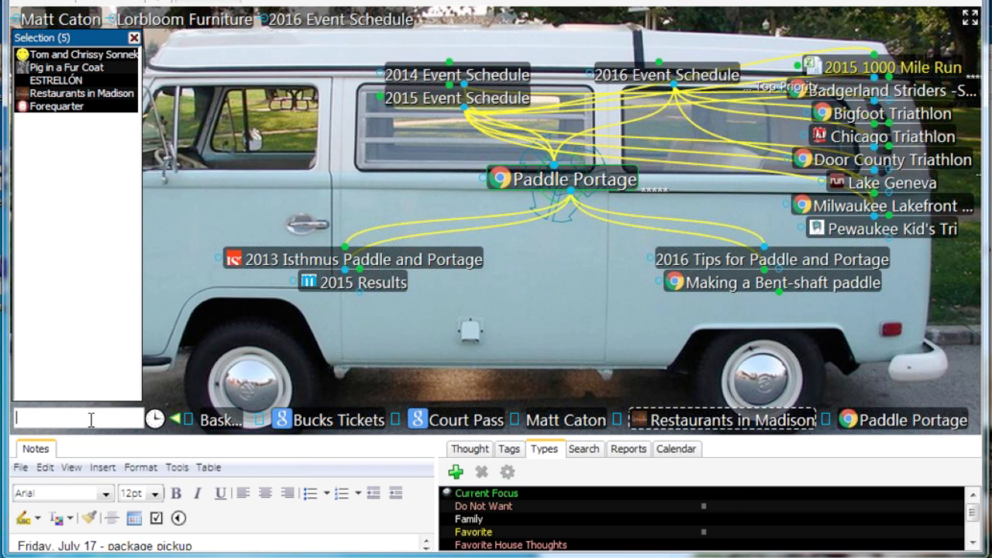
- Find the Chicago Triathlon thought under Favorite Events, link the selected thoughts to it as jumps, and unlink them again
type("ch")
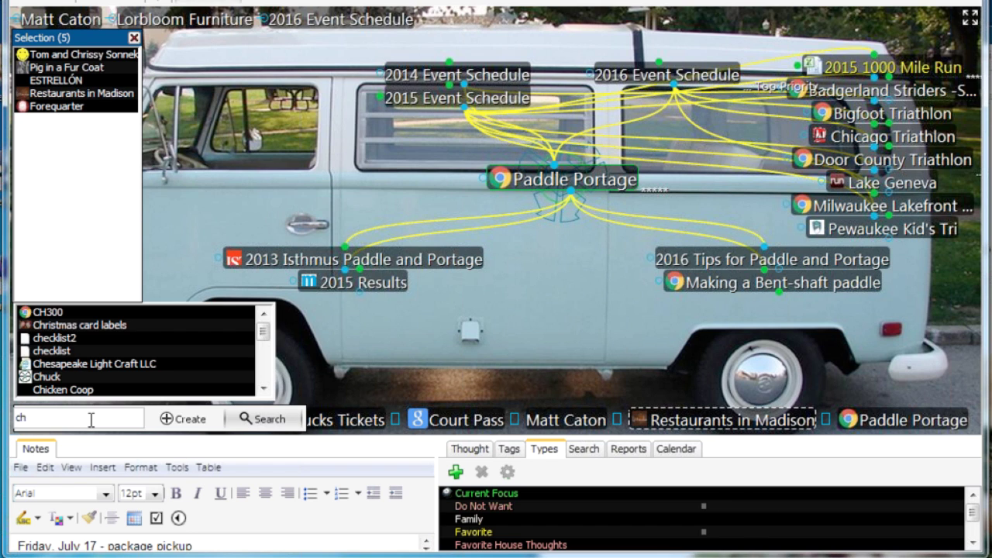
type("ic")
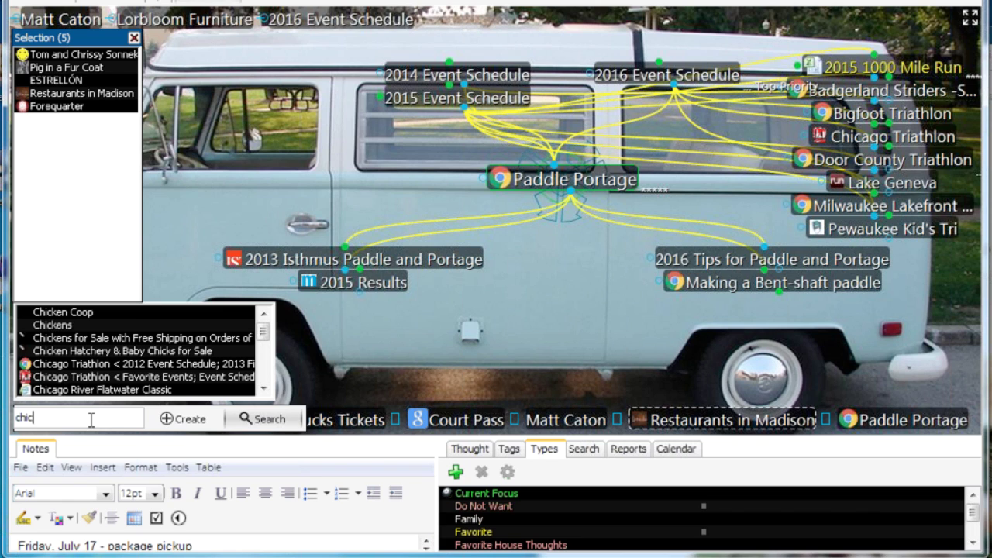
type("ago")
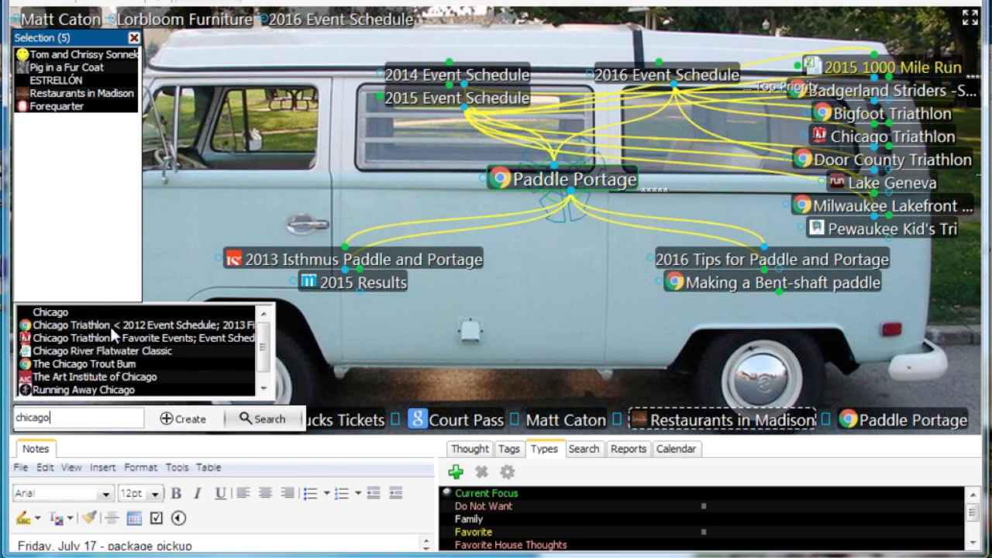
key("Escape")
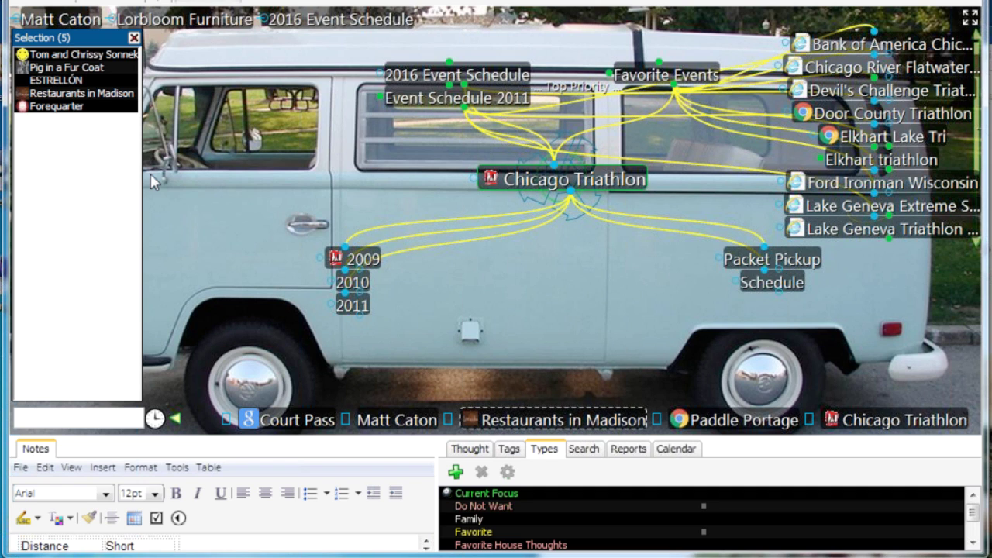
right_click(71, 147)
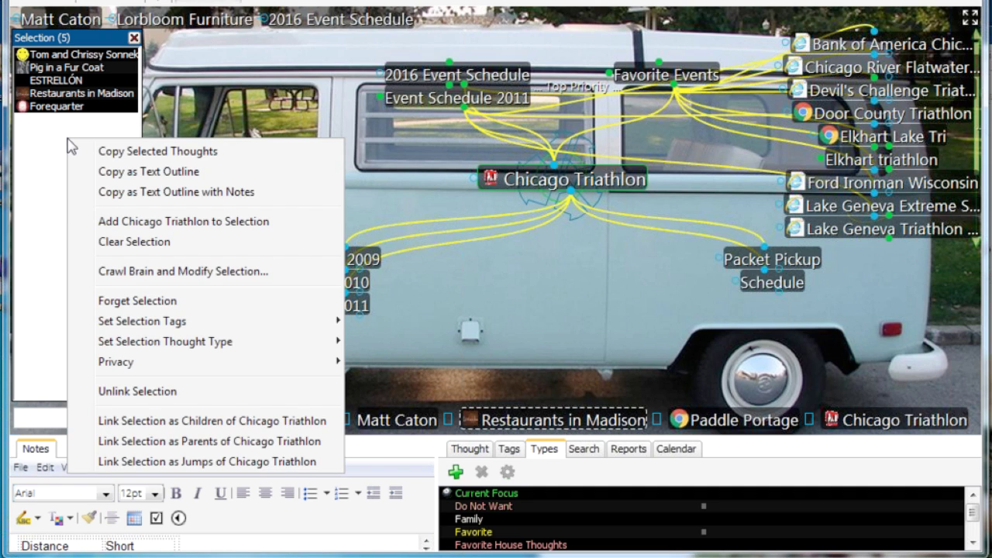
left_click(204, 462)
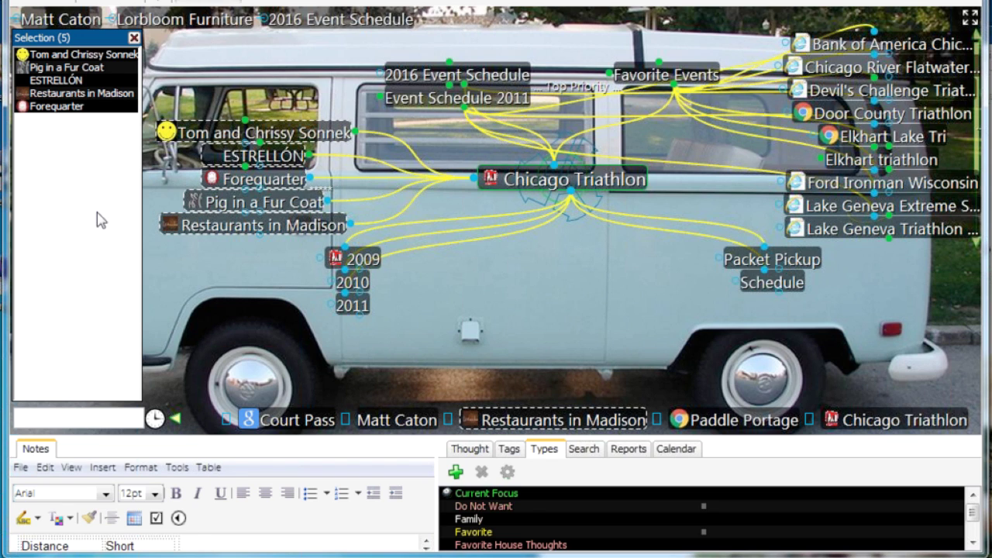
right_click(78, 173)
left_click(124, 425)
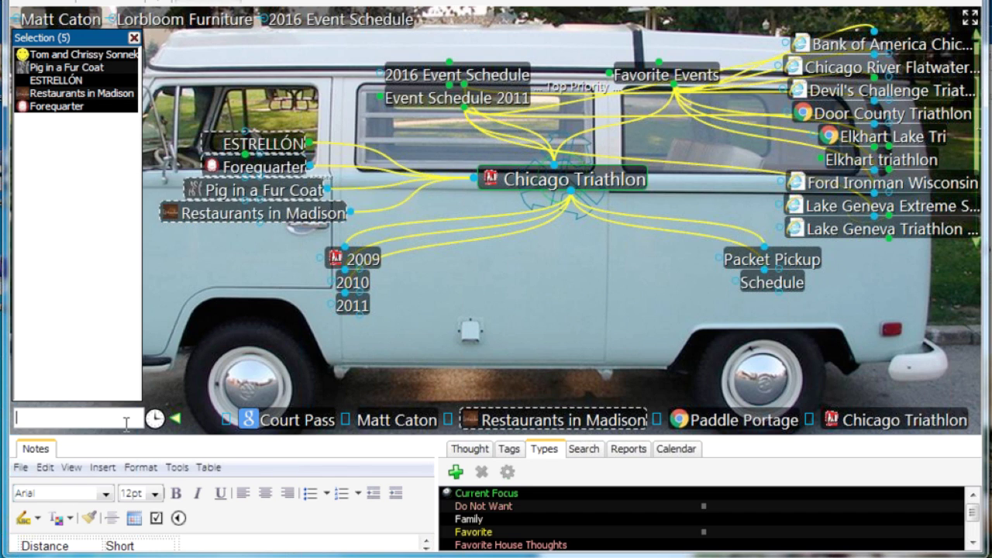
- Return to Paddle Portage, link the selected thoughts as its jumps, and close the selection
left_click(742, 421)
right_click(67, 195)
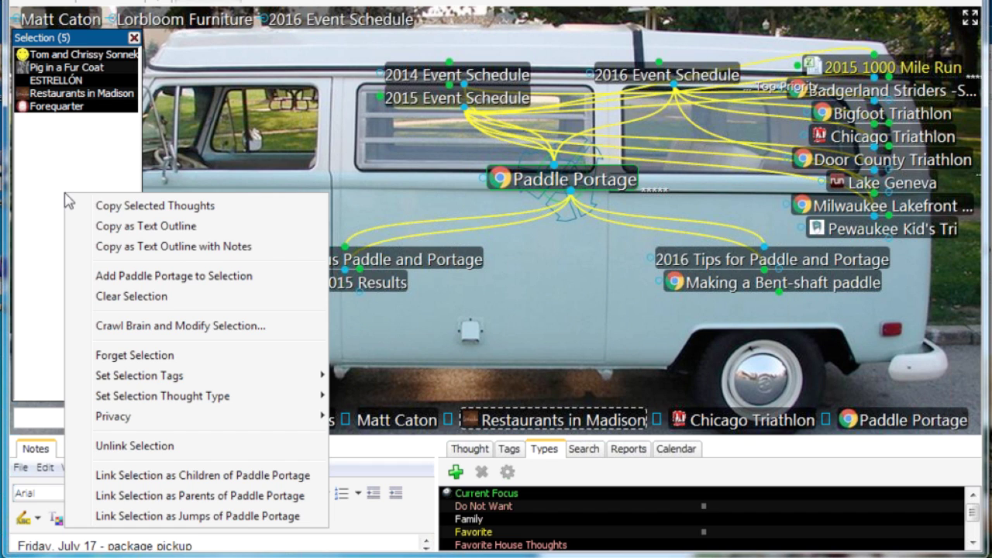
left_click(169, 516)
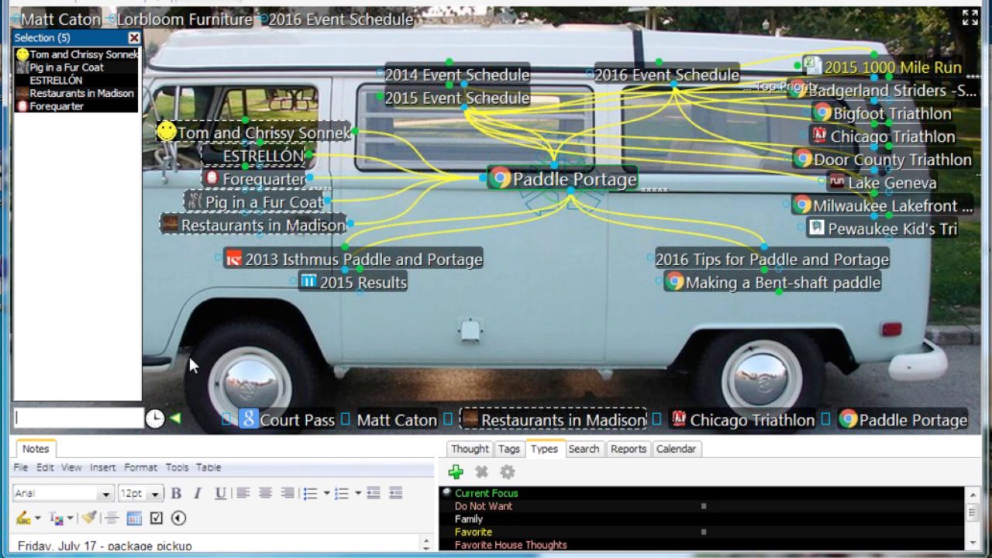
left_click(134, 38)
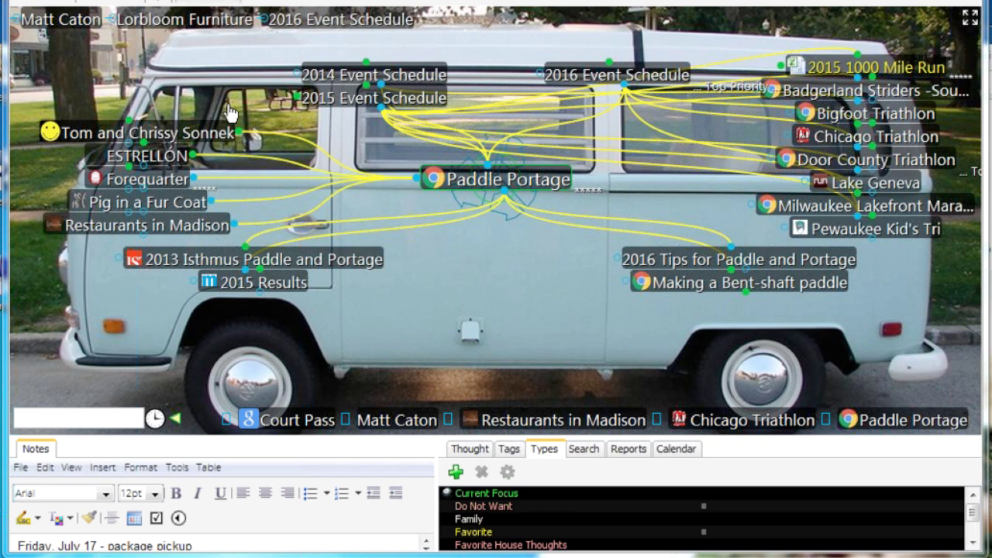
- Make Restaurants in Madison the active thought and rename it Letoile
left_click(159, 226)
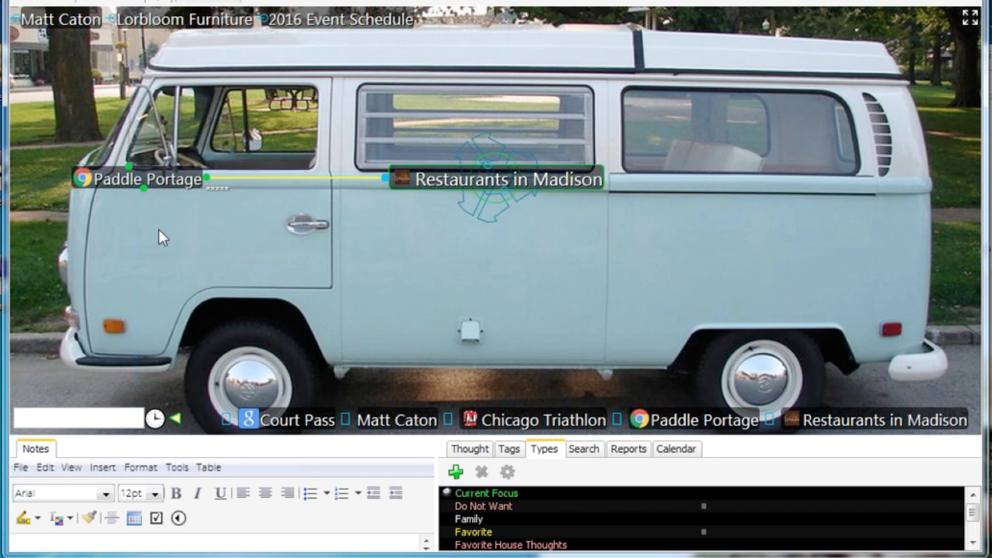
left_click(470, 449)
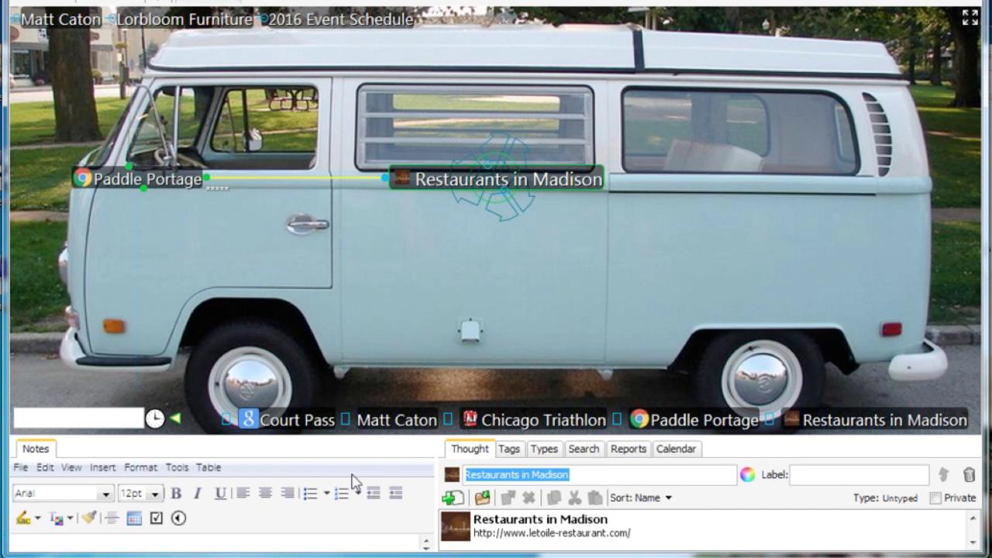
type("Leto")
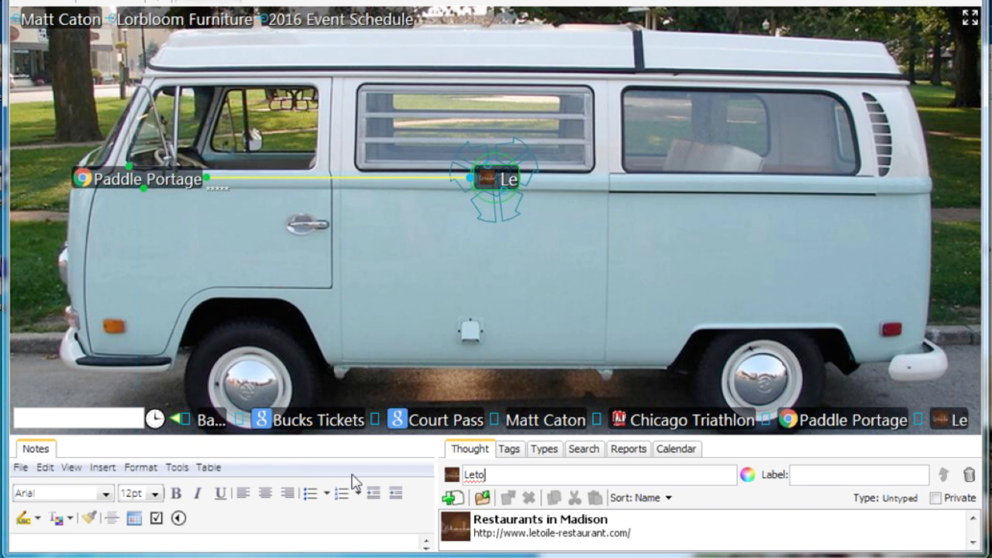
type("i")
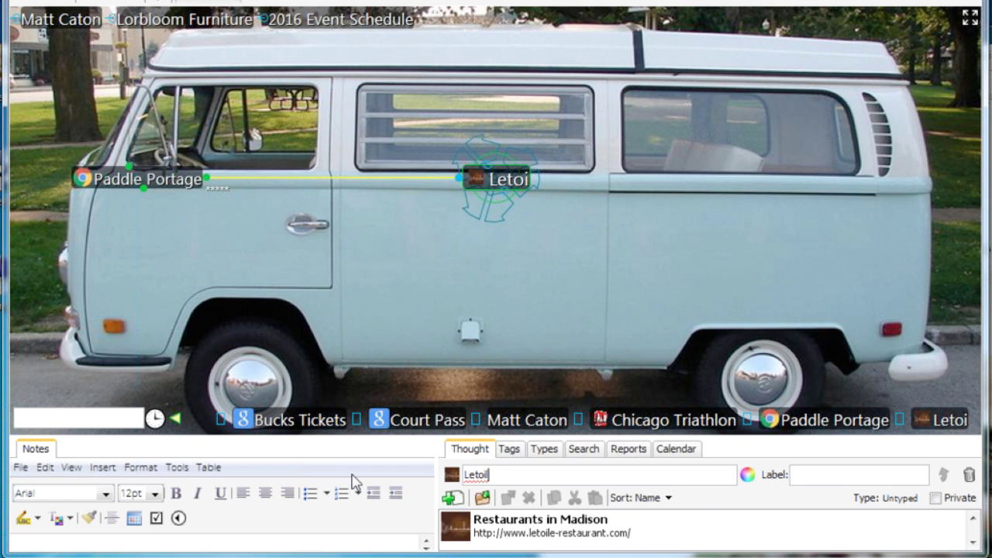
type("le")
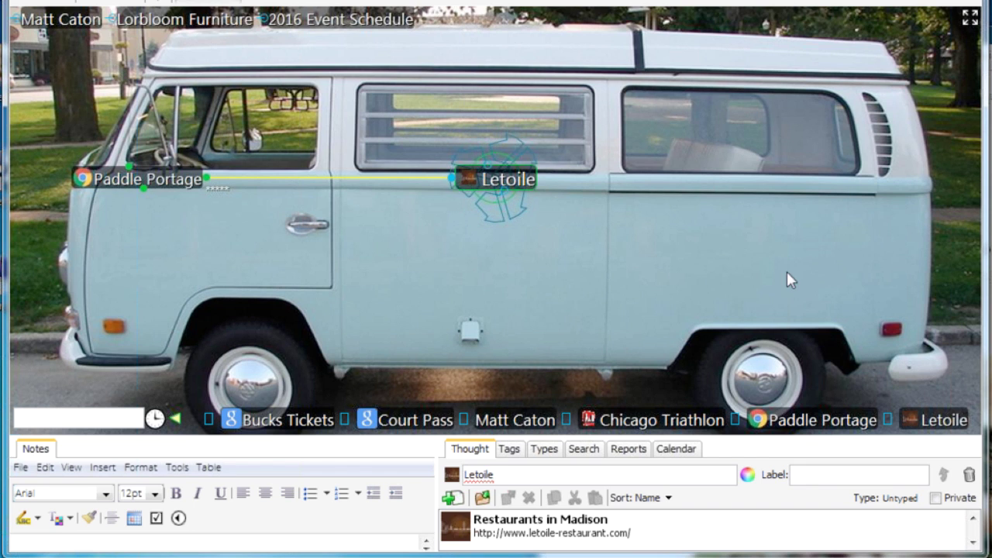
- Capture a new thought icon for Letoile and preview it enlarged
right_click(521, 187)
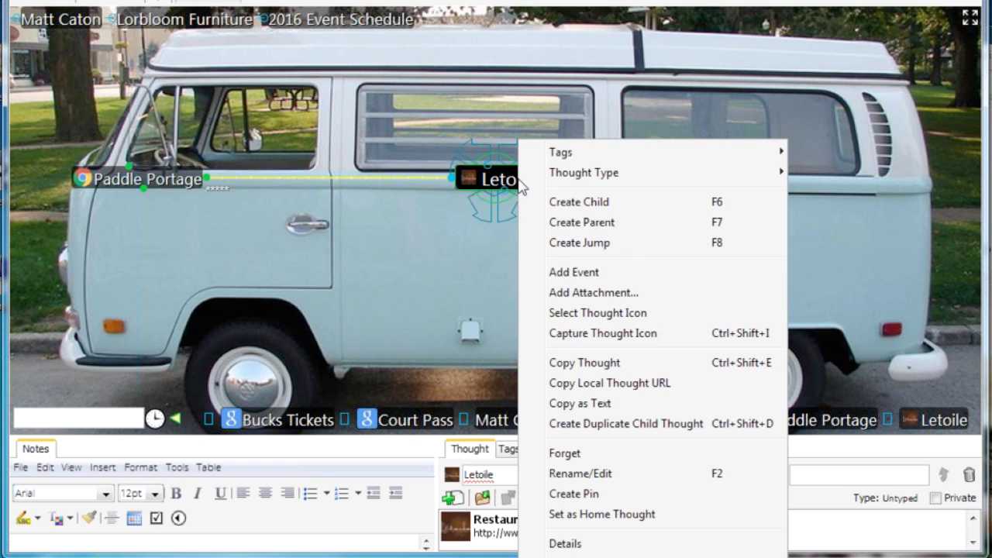
left_click(583, 340)
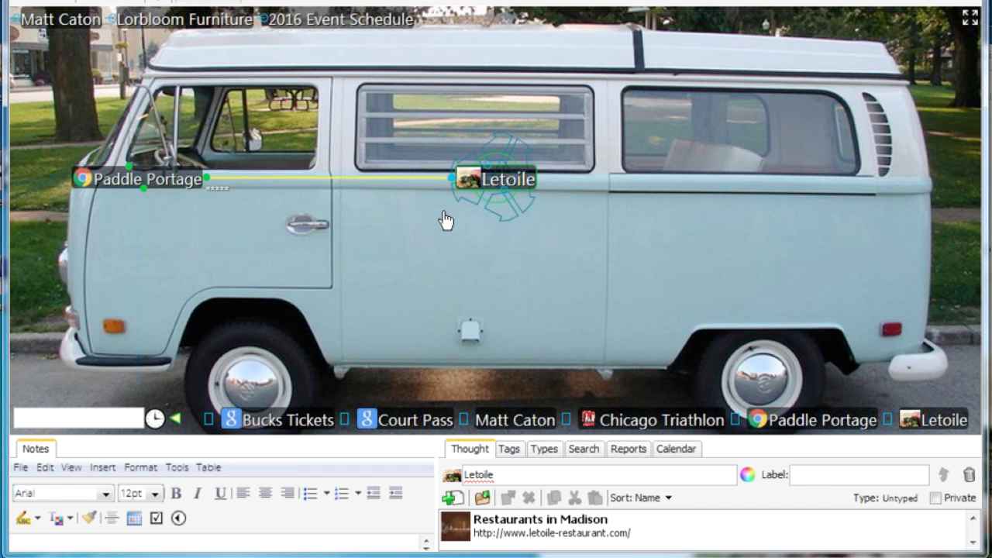
mouse_move(468, 178)
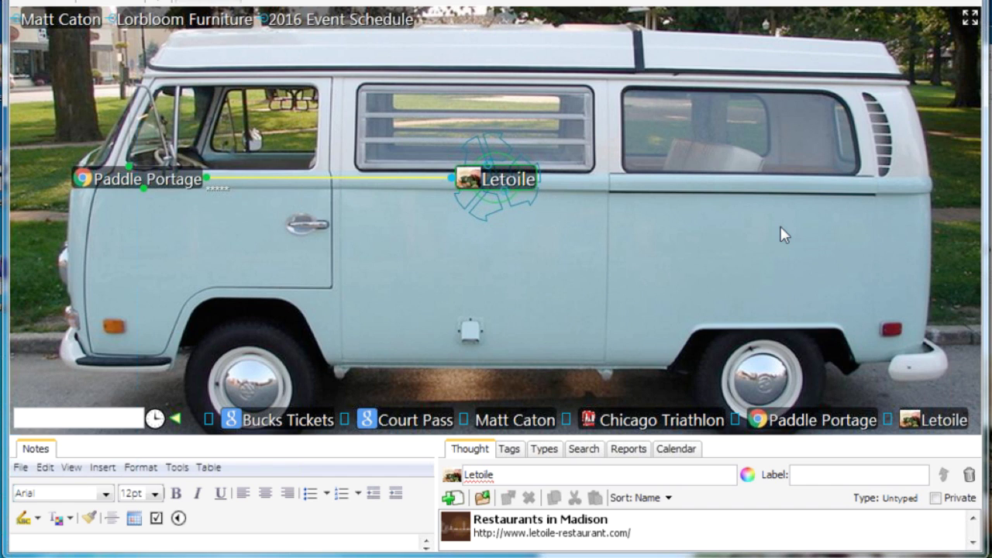
- Open the preferences and examine the brain-specific font, color and wallpaper settings alongside the plex
right_click(702, 215)
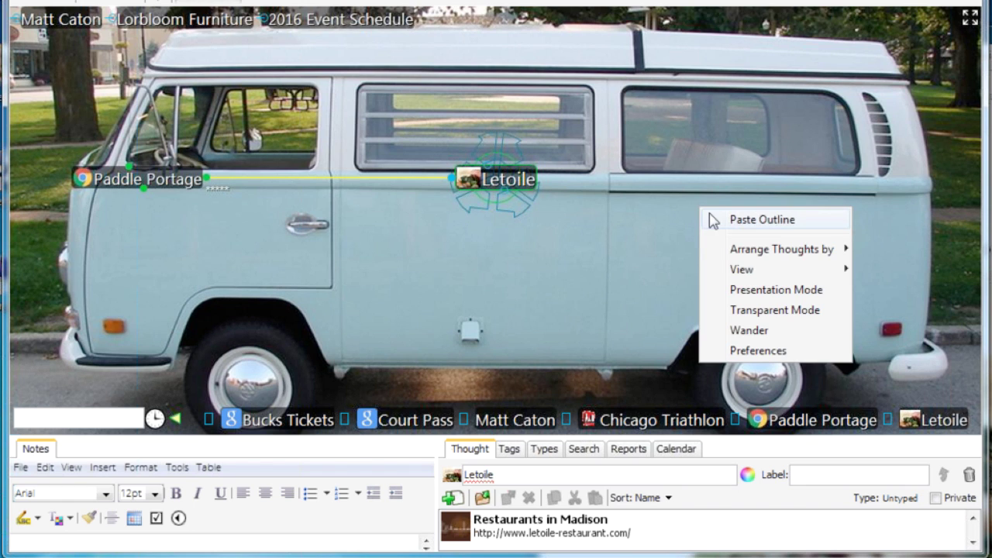
left_click(607, 305)
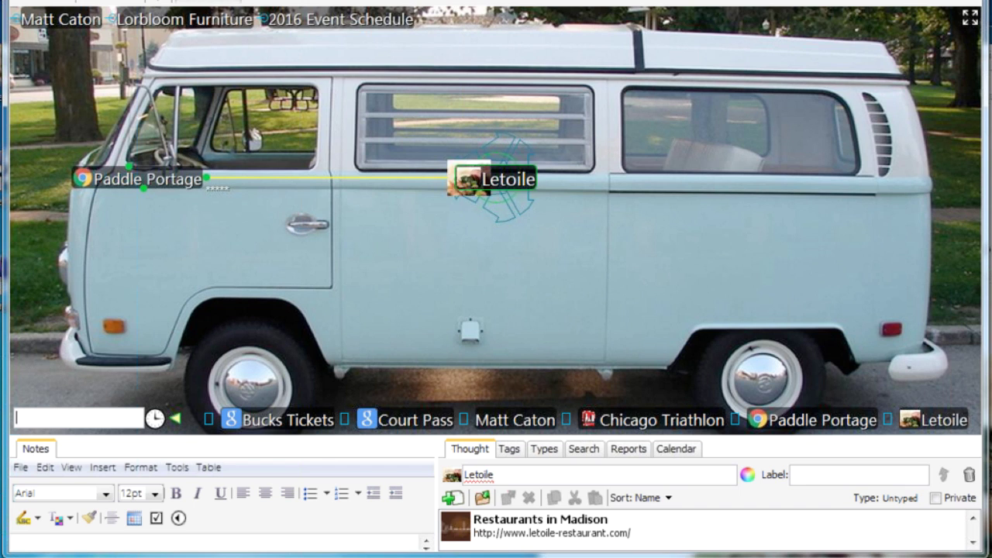
left_click(151, 3)
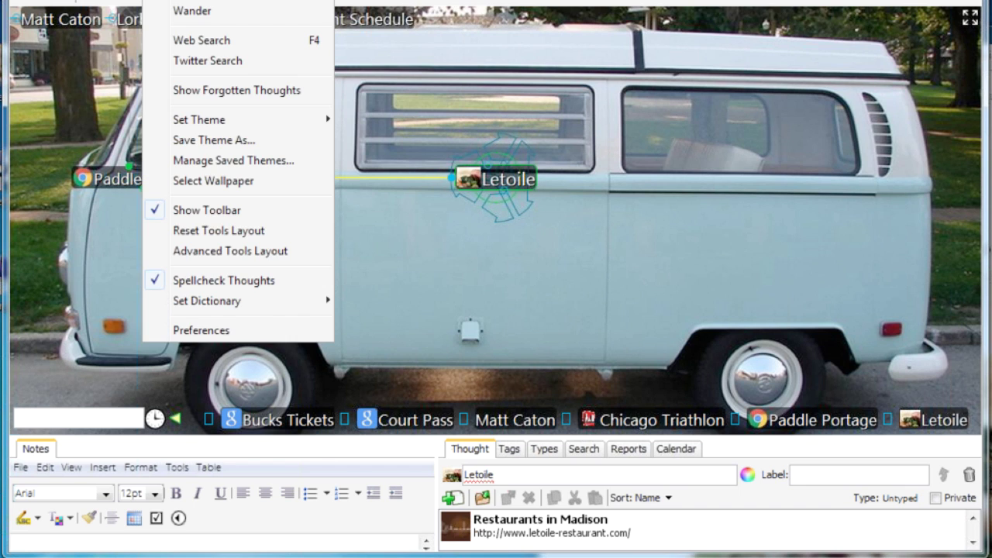
left_click(203, 331)
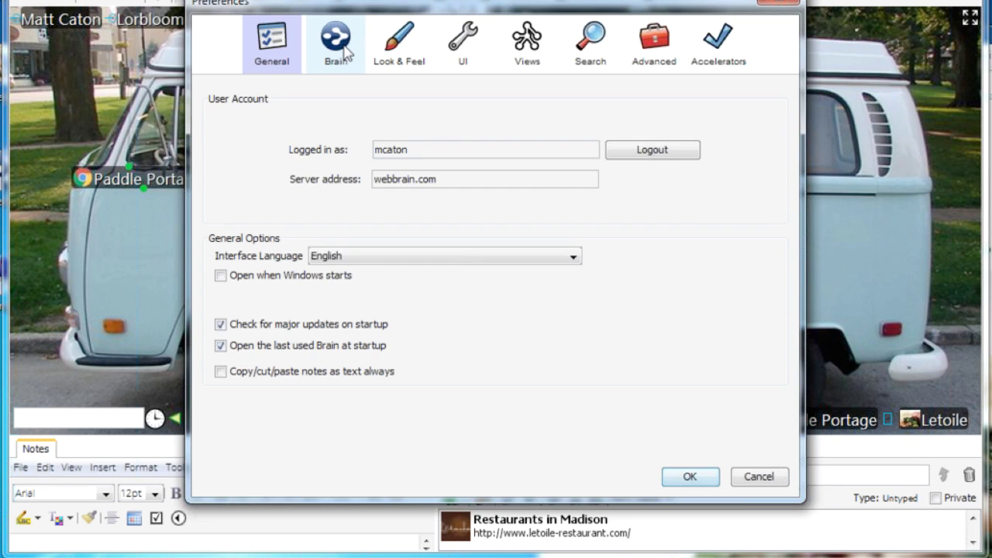
left_click(342, 47)
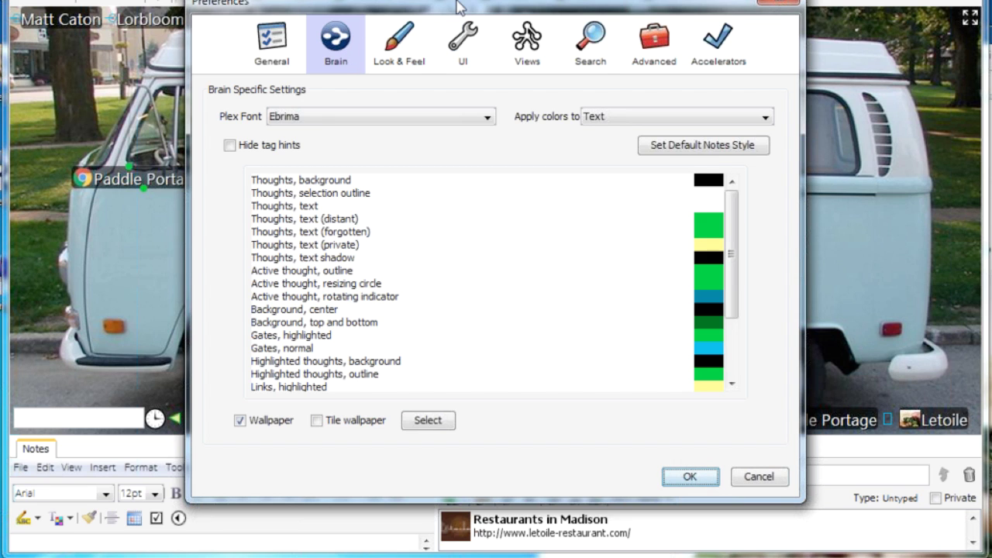
left_click_drag(457, 6, 890, 17)
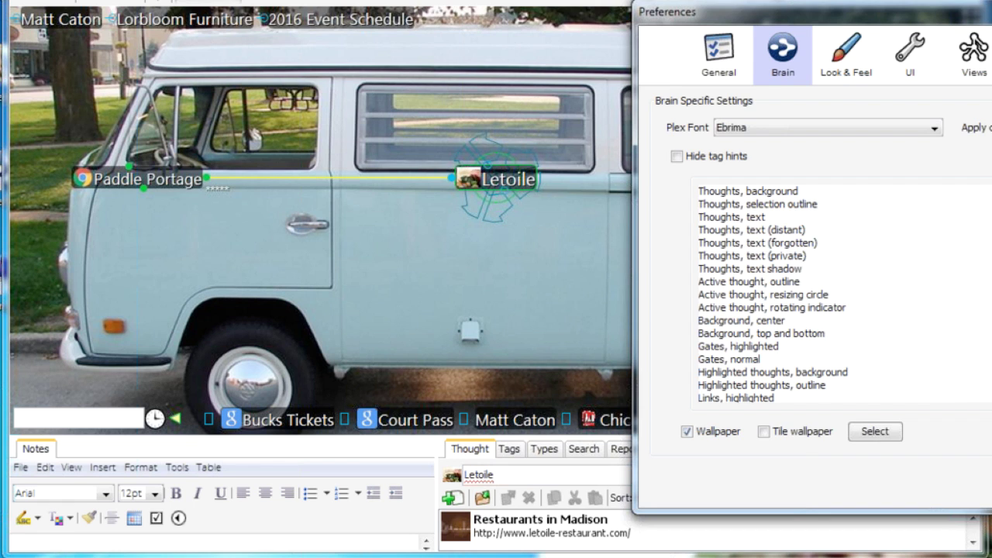
left_click_drag(922, 13, 827, 37)
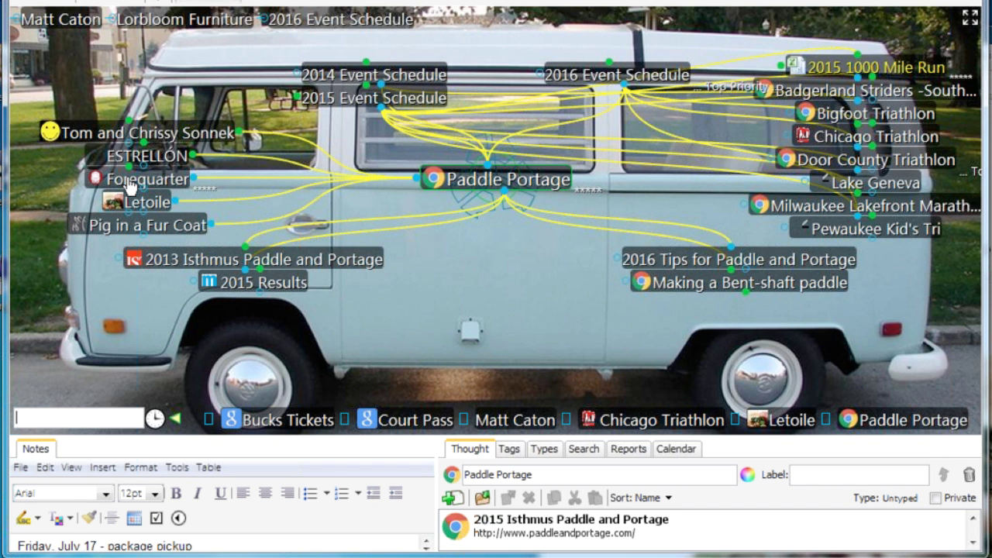
- Save the current color, font and wallpaper settings as a theme named vw
left_click(128, 0)
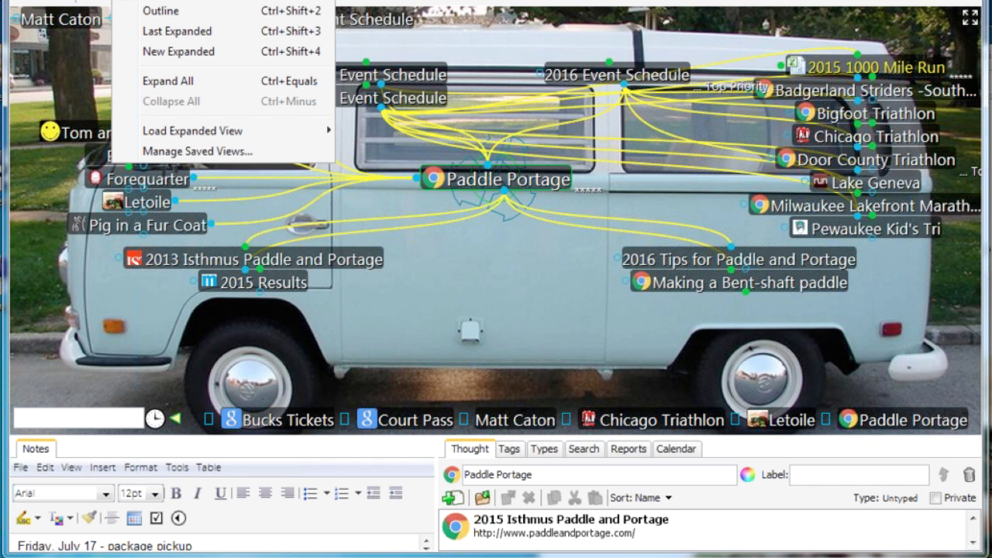
key("shift+F10")
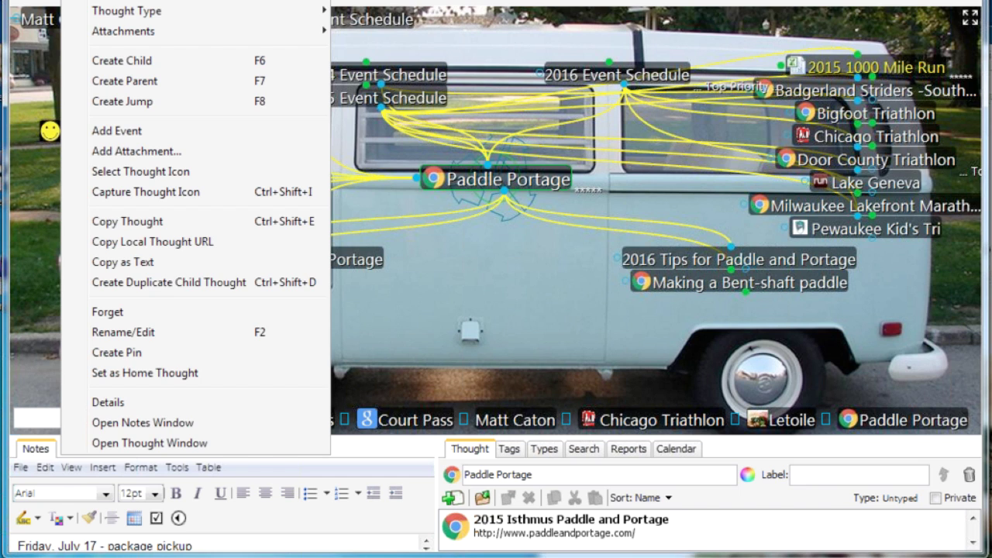
left_click(167, 1)
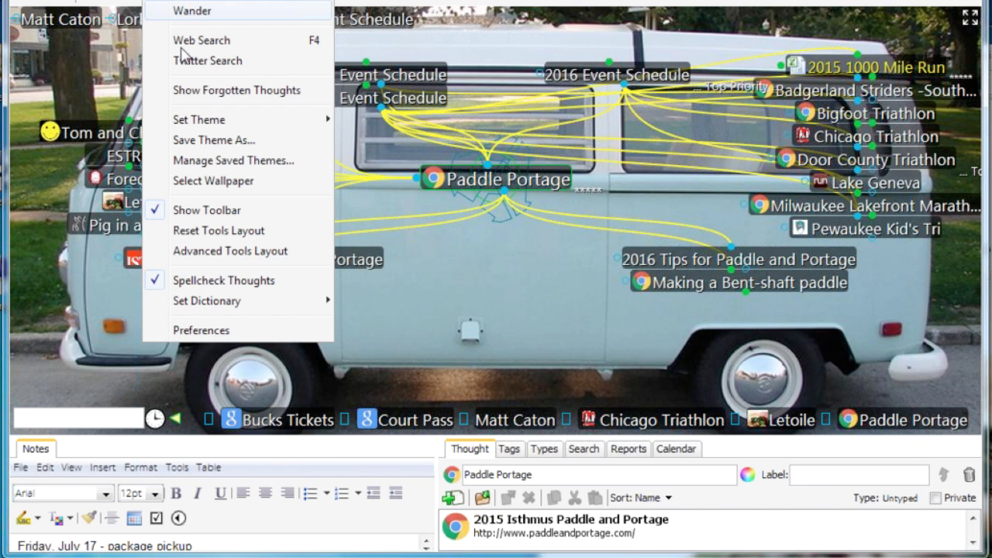
mouse_move(202, 123)
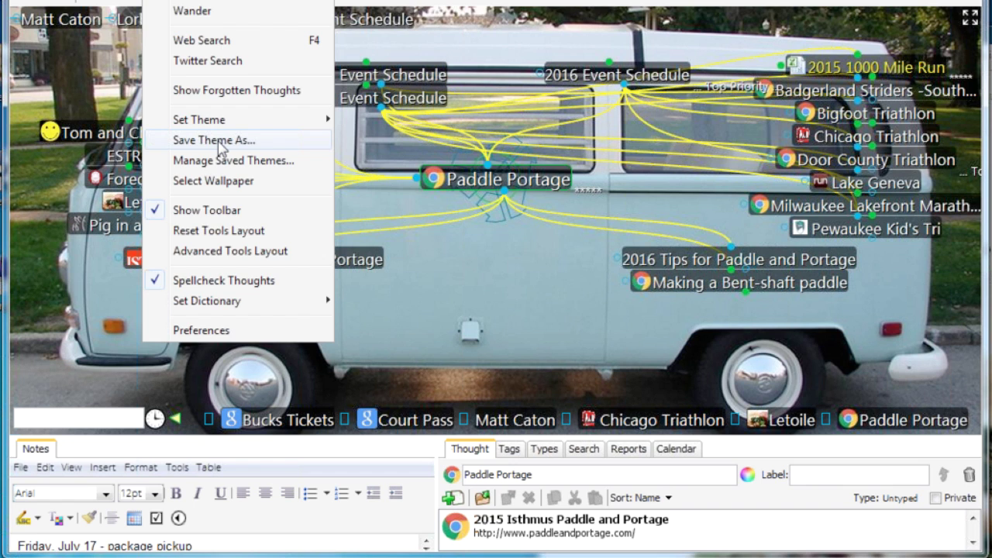
left_click(214, 140)
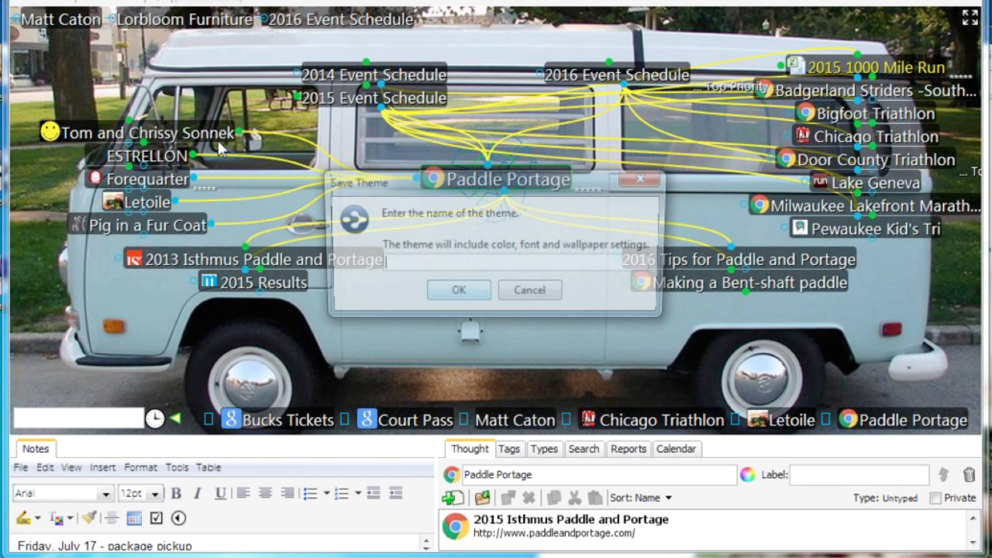
type("vw")
left_click(463, 295)
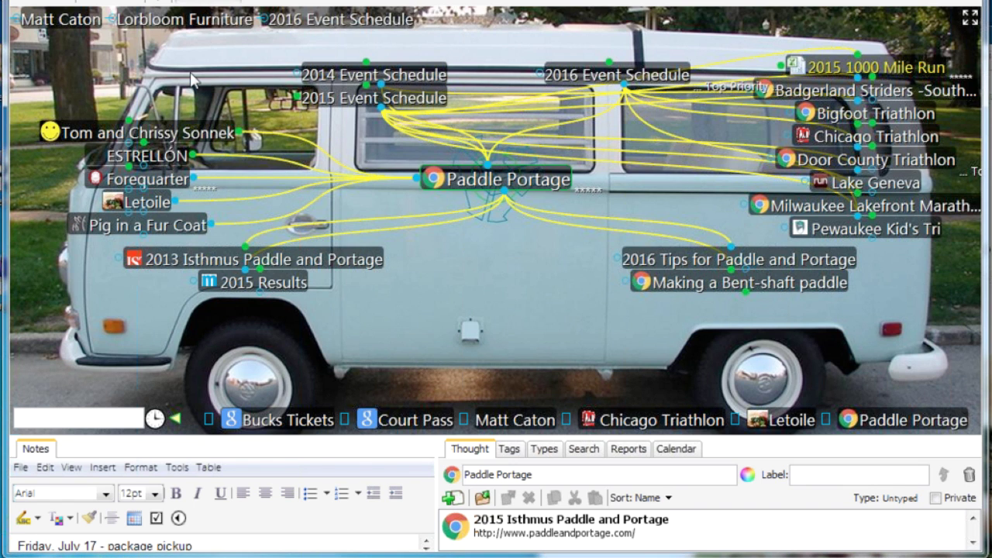
- Start selecting a new wallpaper from the brain preferences and browse to the folder C:\wallpaper
left_click(152, 2)
mouse_move(202, 127)
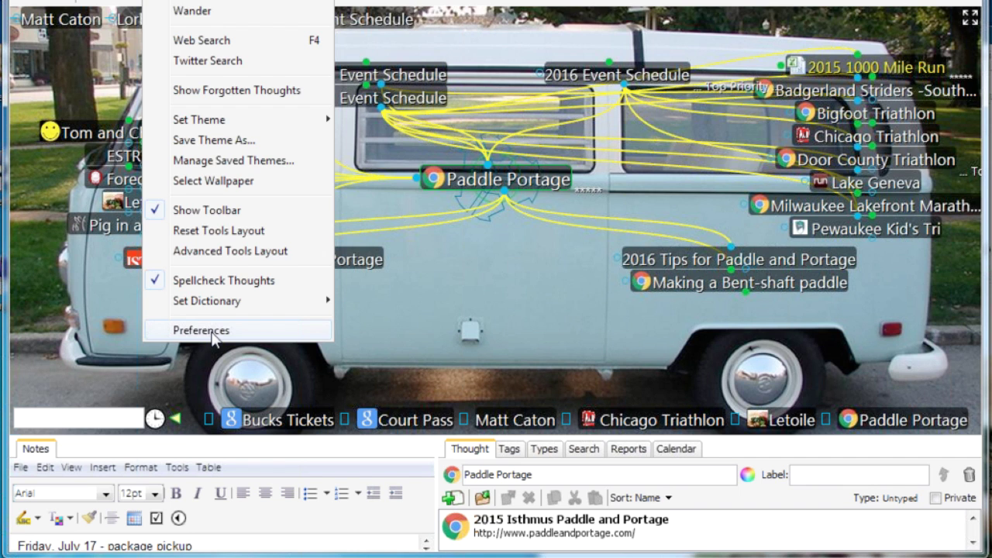
left_click(203, 331)
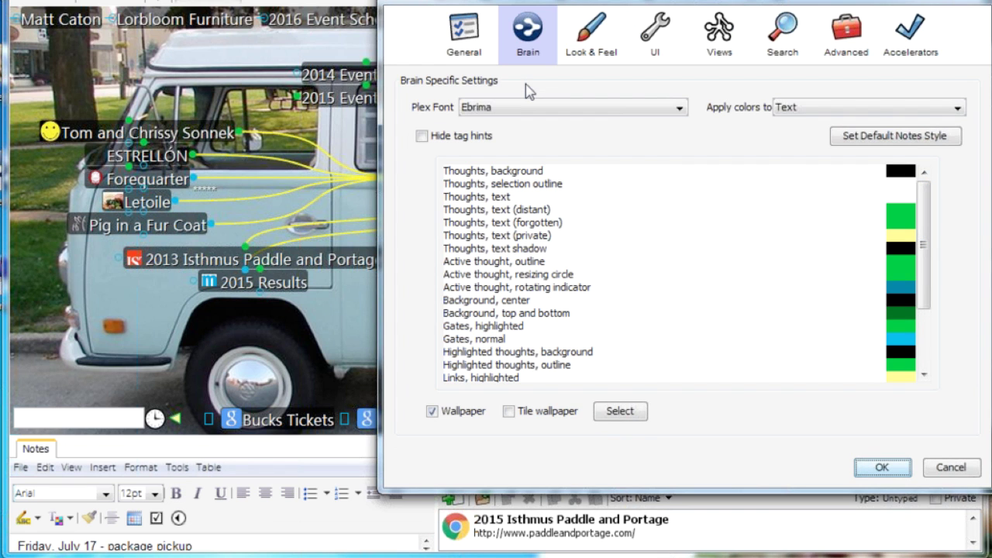
left_click(619, 414)
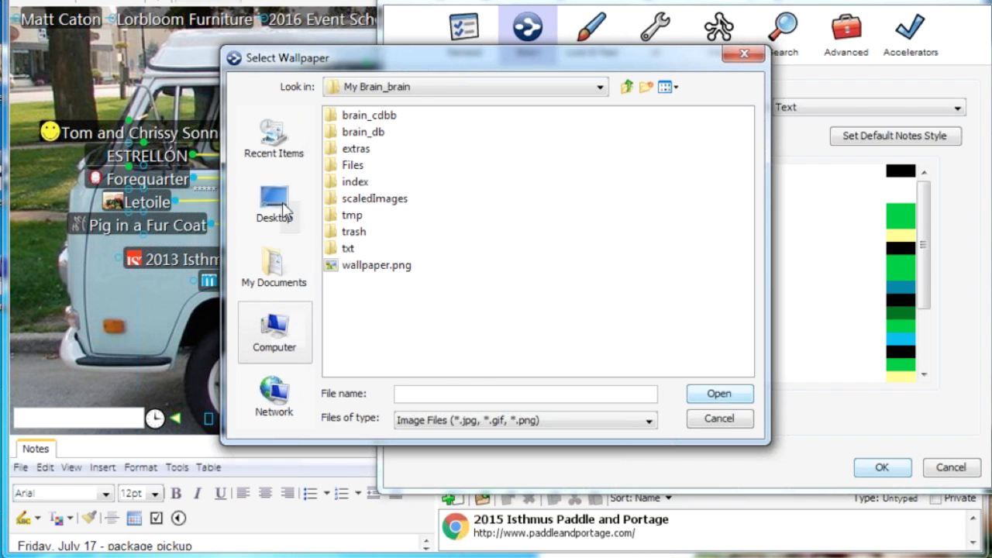
left_click(274, 211)
left_click(373, 168)
double_click(372, 168)
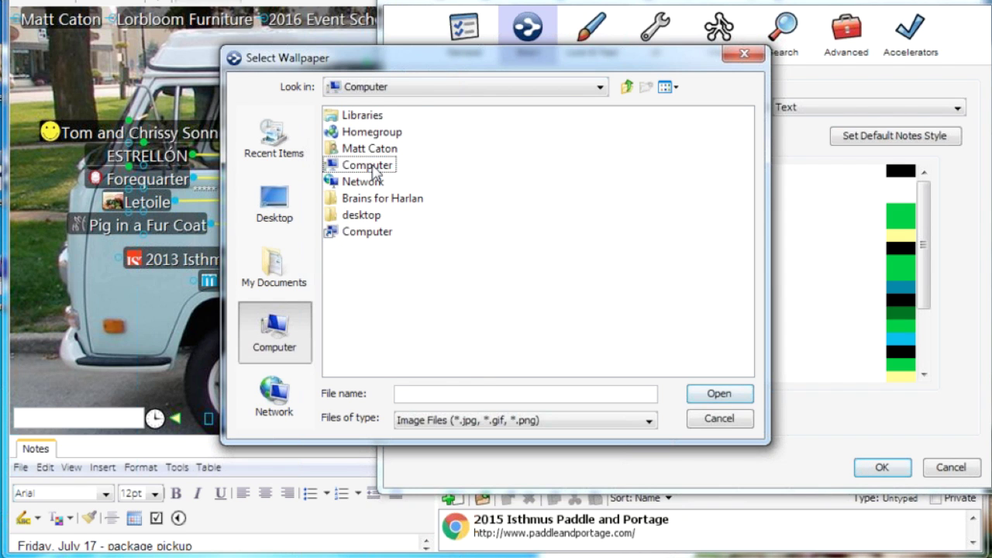
double_click(373, 116)
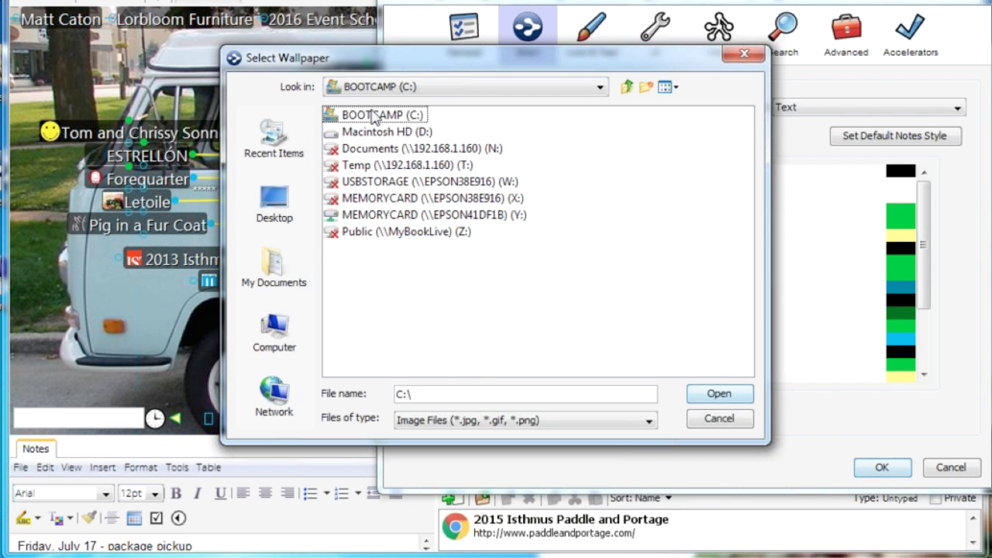
key("w")
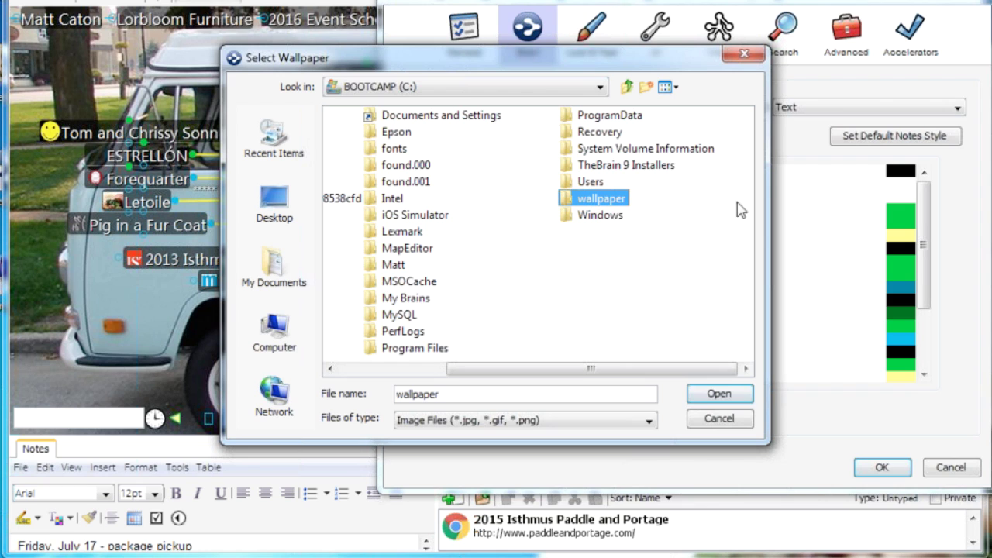
double_click(611, 200)
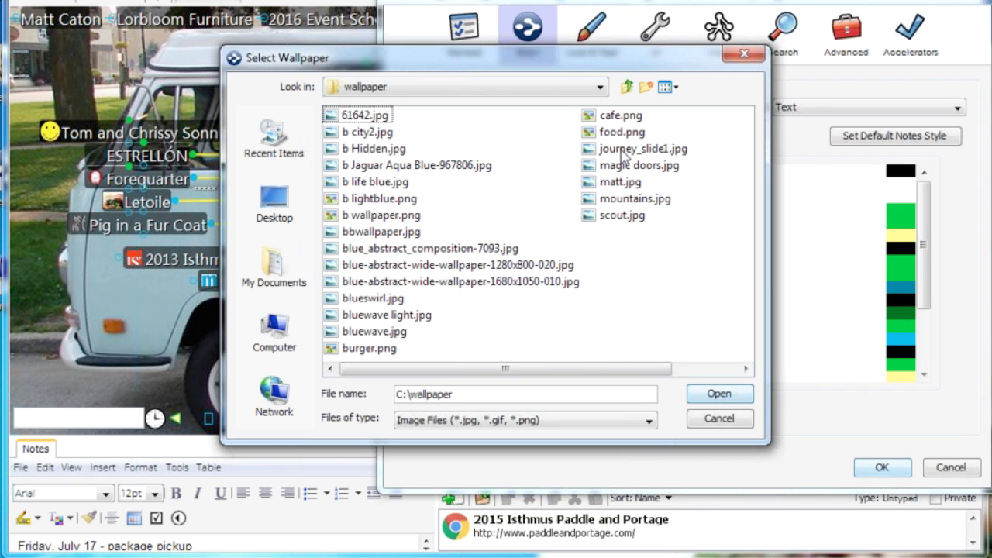
- Set mountains.jpg as the brain's wallpaper
left_click(667, 87)
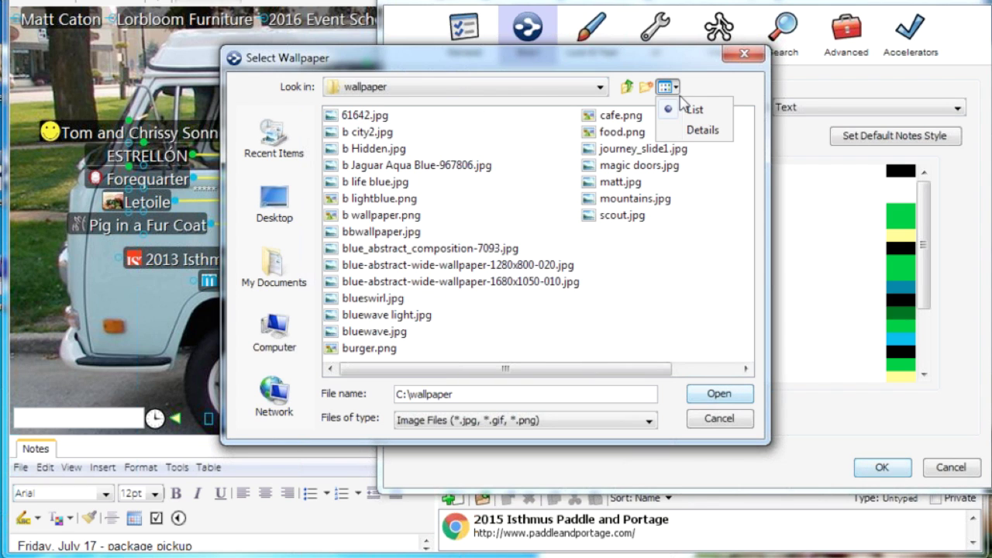
left_click(636, 288)
left_click(625, 200)
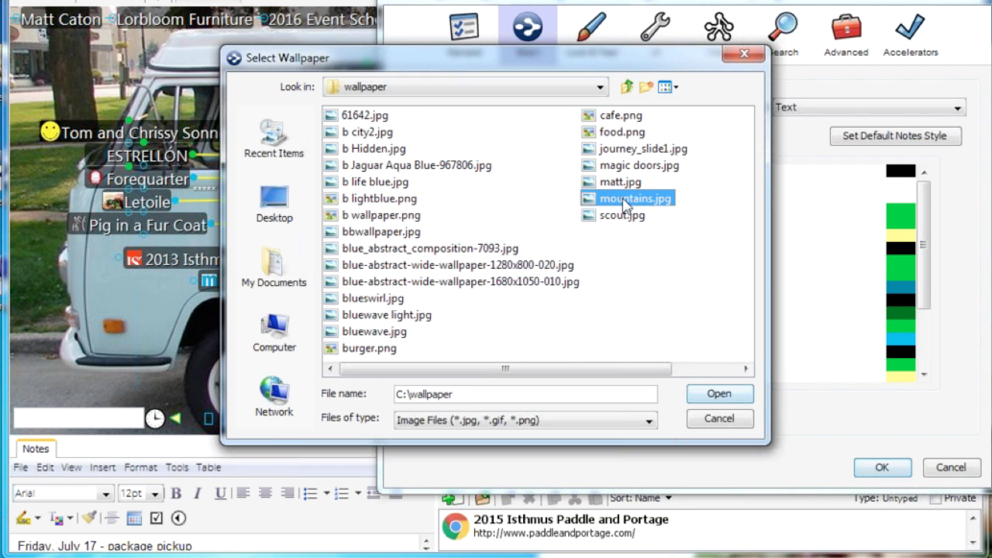
left_click(717, 395)
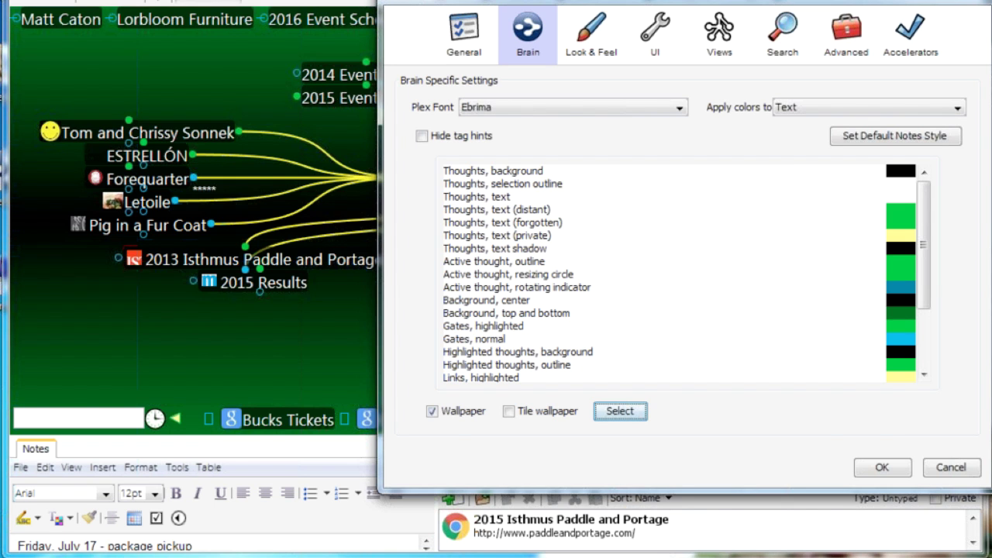
- Set the color of normal links to a custom red and uncover the plex to check it
left_click_drag(571, 0, 668, 22)
left_click(628, 374)
scroll(631, 362, "down", 1)
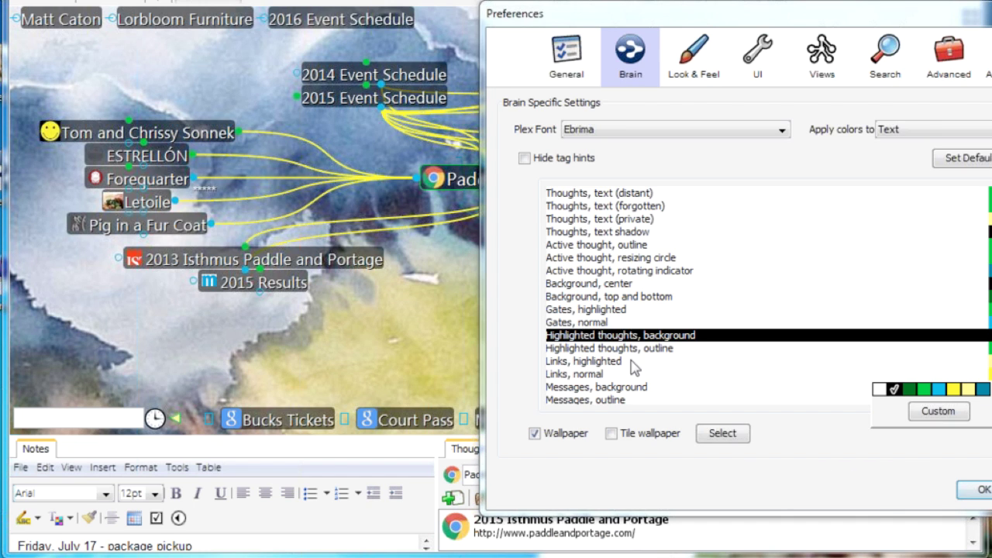
left_click(573, 374)
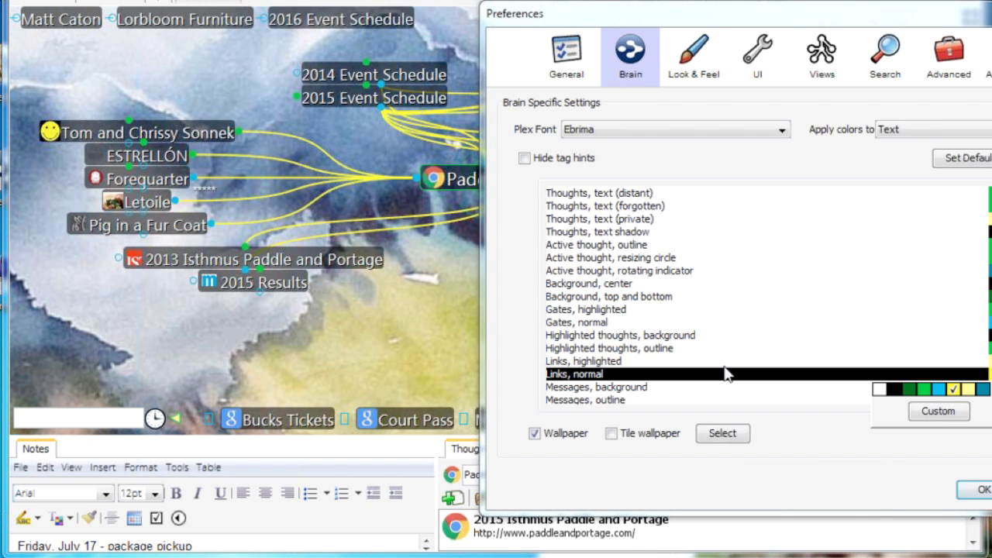
left_click(939, 412)
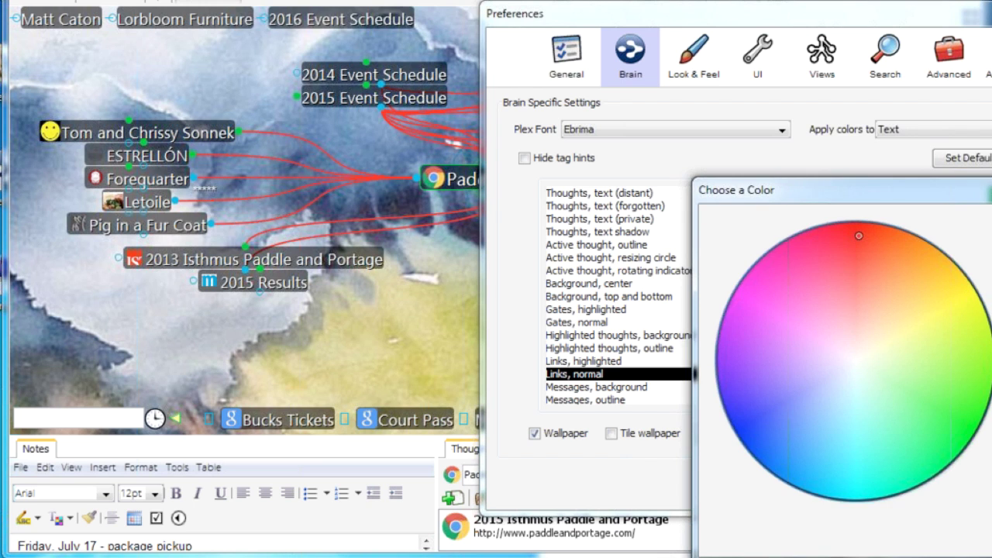
key("Return")
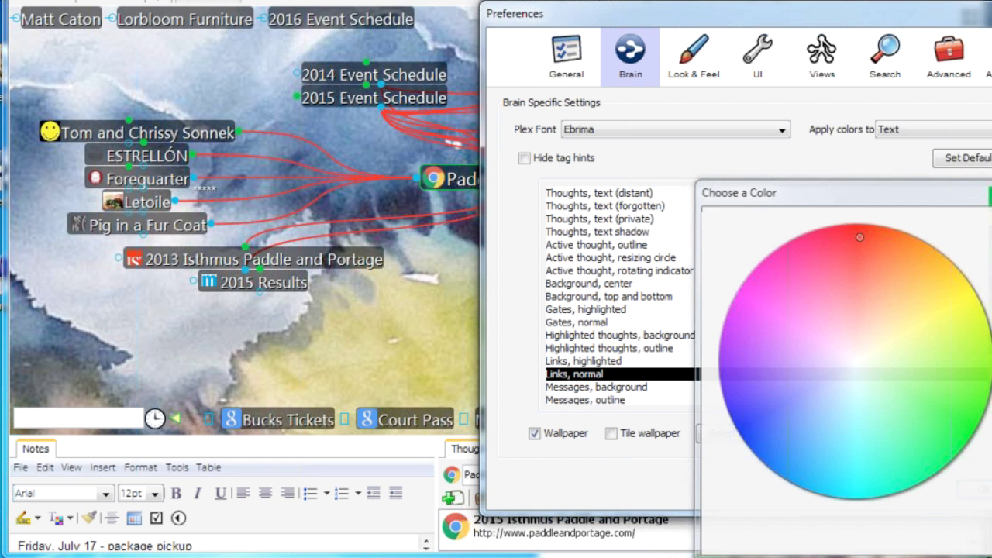
left_click_drag(832, 22, 844, 427)
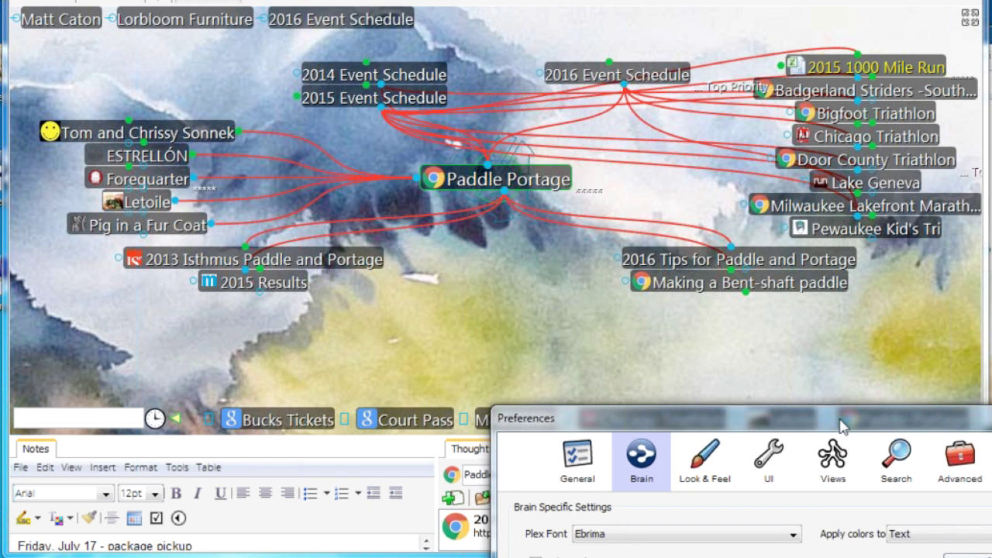
- Set the color of normal links to a custom dark magenta and check it against the wallpaper
left_click_drag(843, 425, 984, 310)
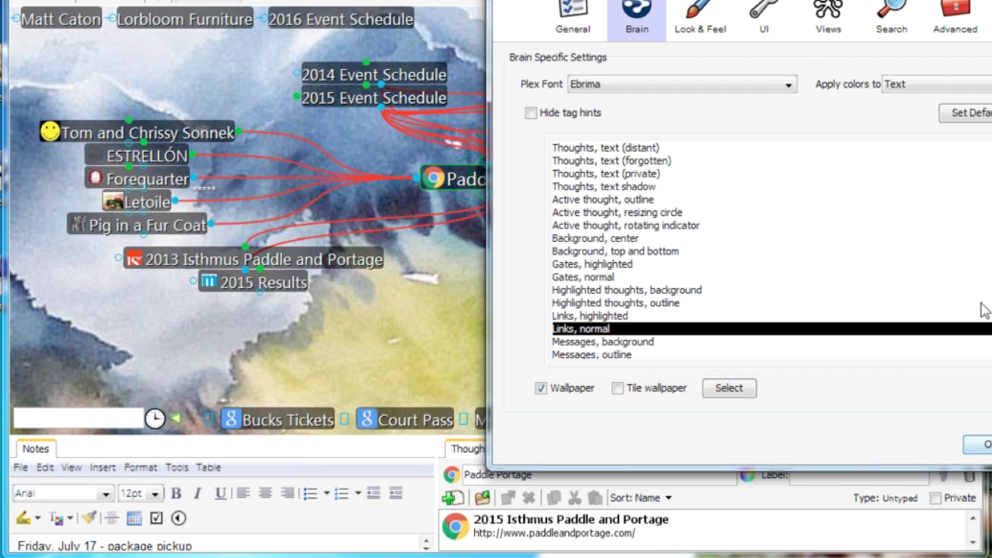
left_click(983, 317)
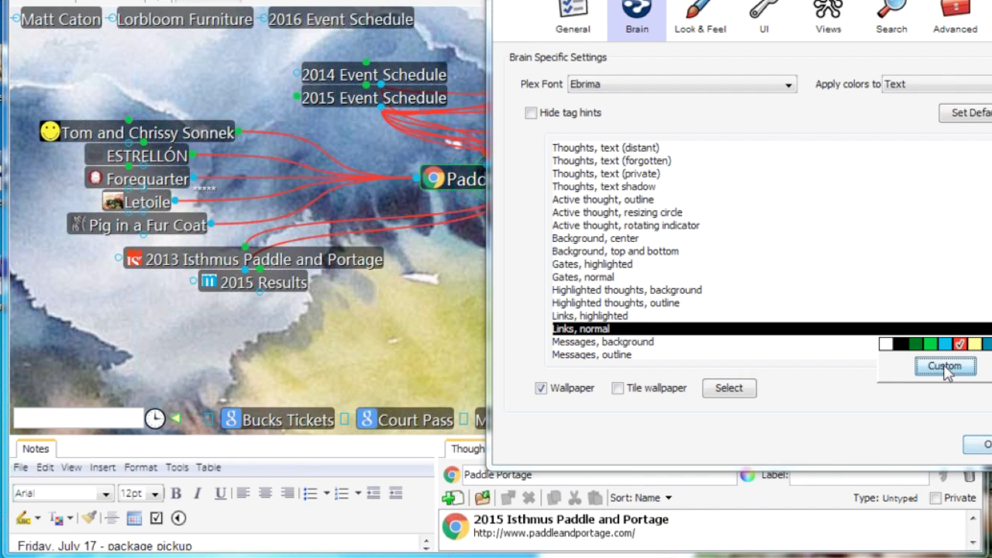
left_click(946, 368)
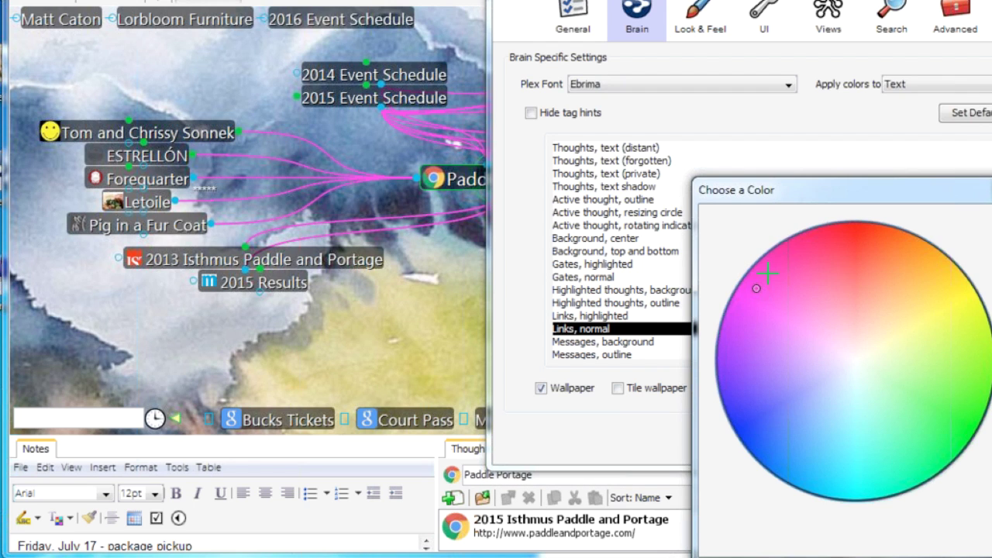
left_click(768, 273)
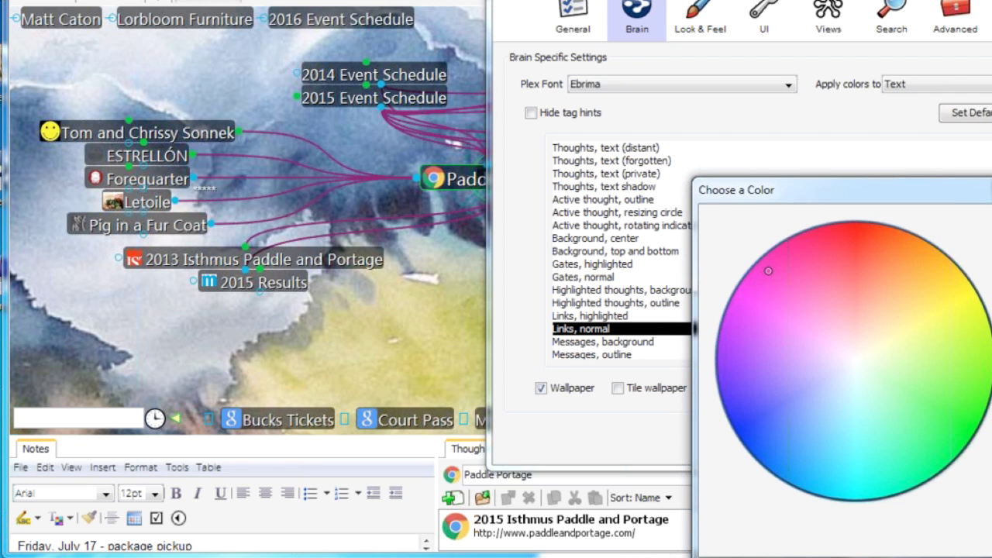
key("Return")
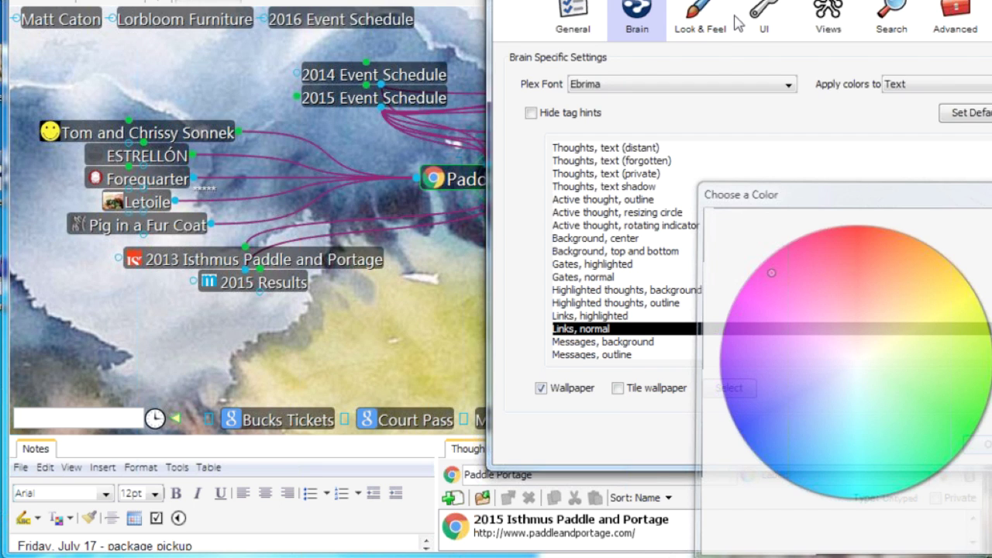
left_click_drag(737, 23, 991, 345)
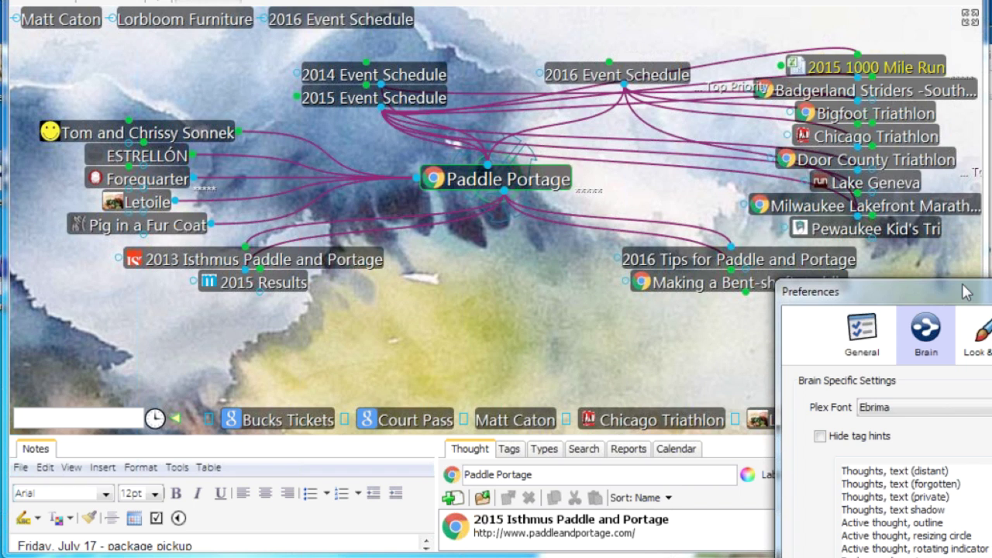
left_click_drag(966, 291, 833, 220)
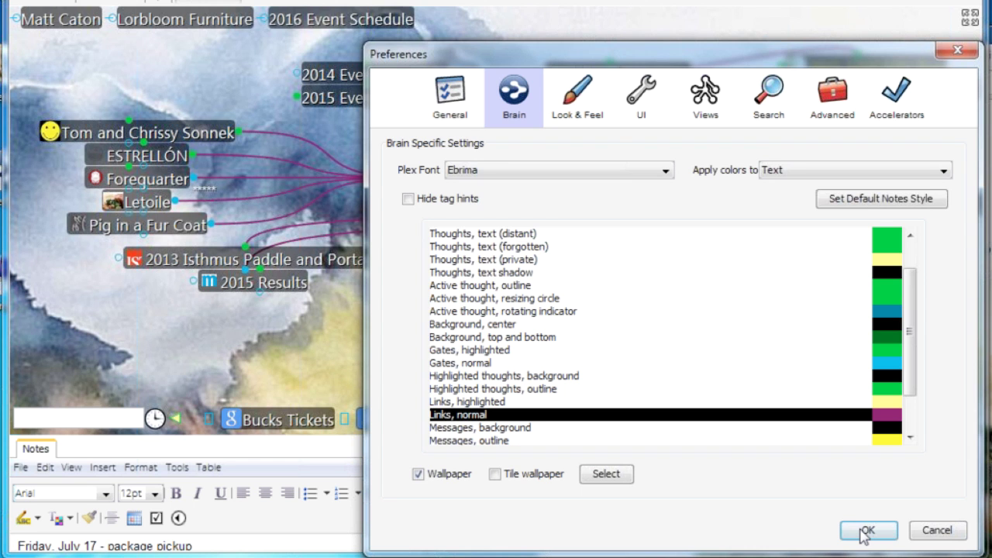
- Apply the changed brain preferences
left_click(867, 531)
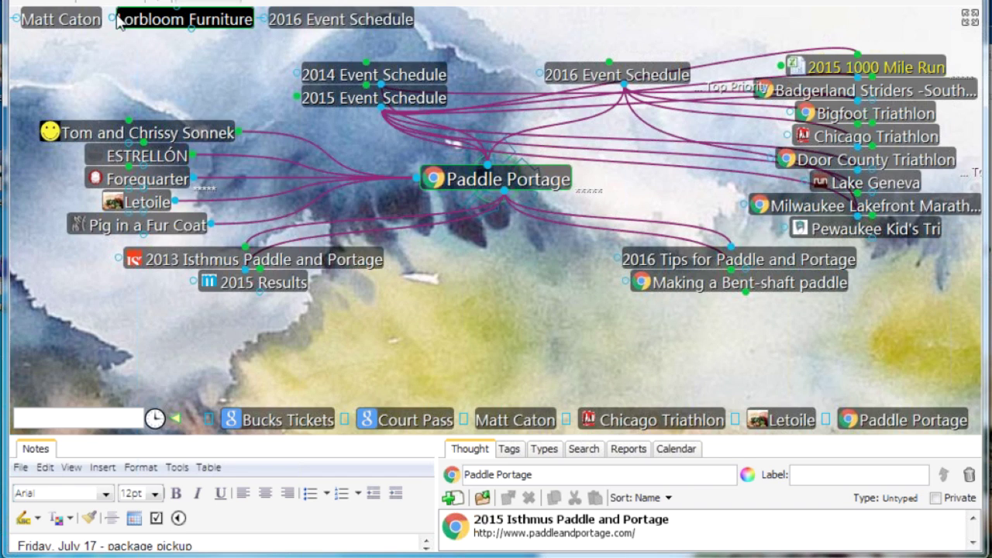
- Create a new brain named Brainstorm101 in C:\My Brains from the Brainstorming template
key("alt+f")
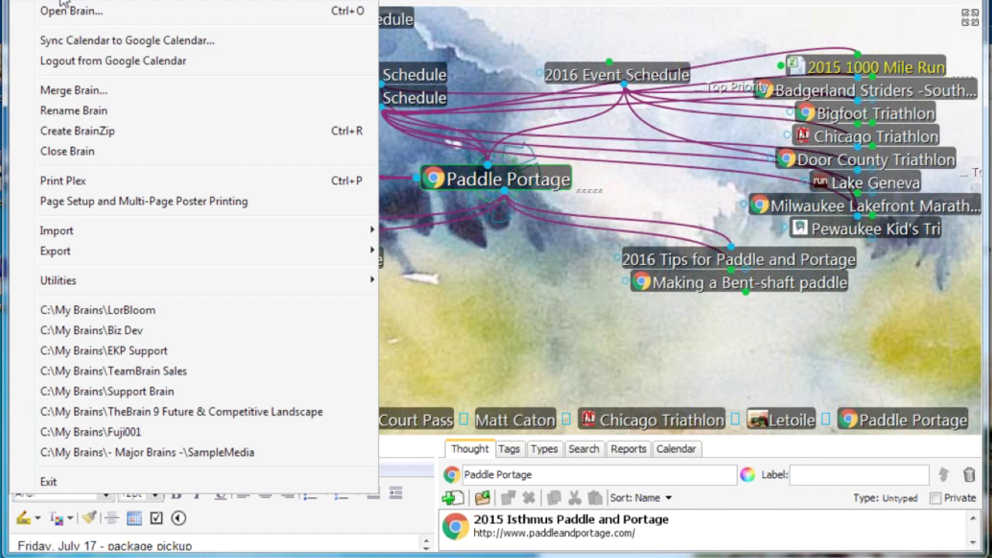
left_click(66, 4)
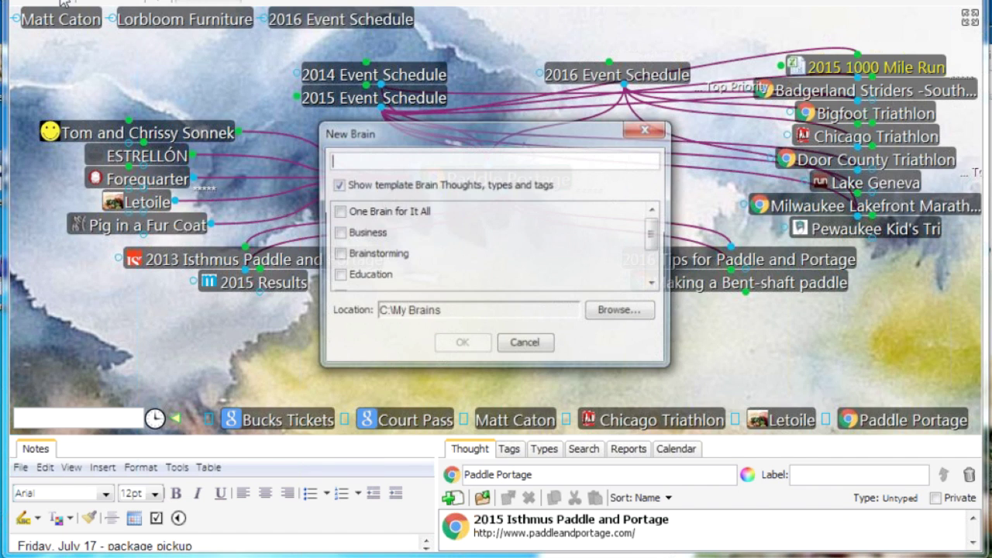
type("Brainsto")
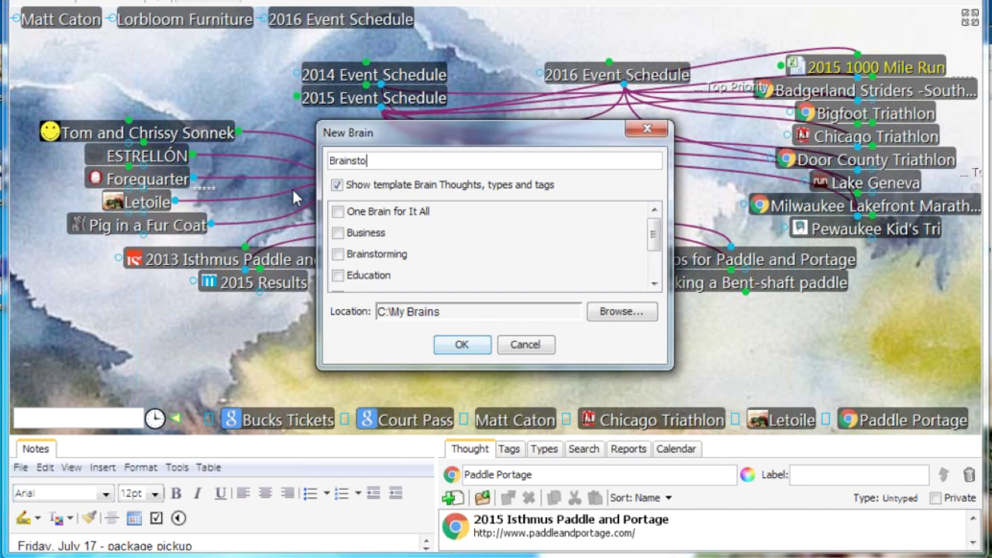
type("rm101")
left_click(337, 186)
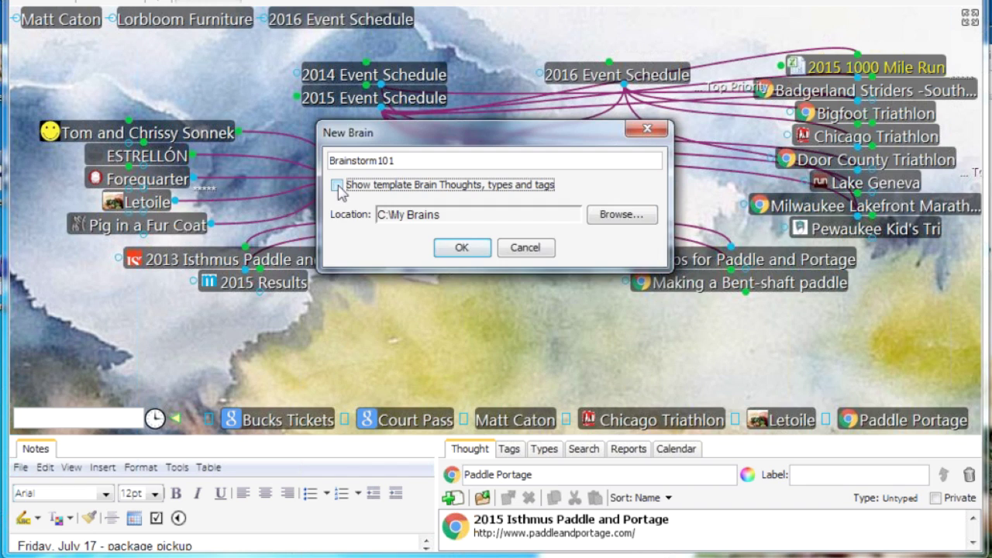
left_click(337, 186)
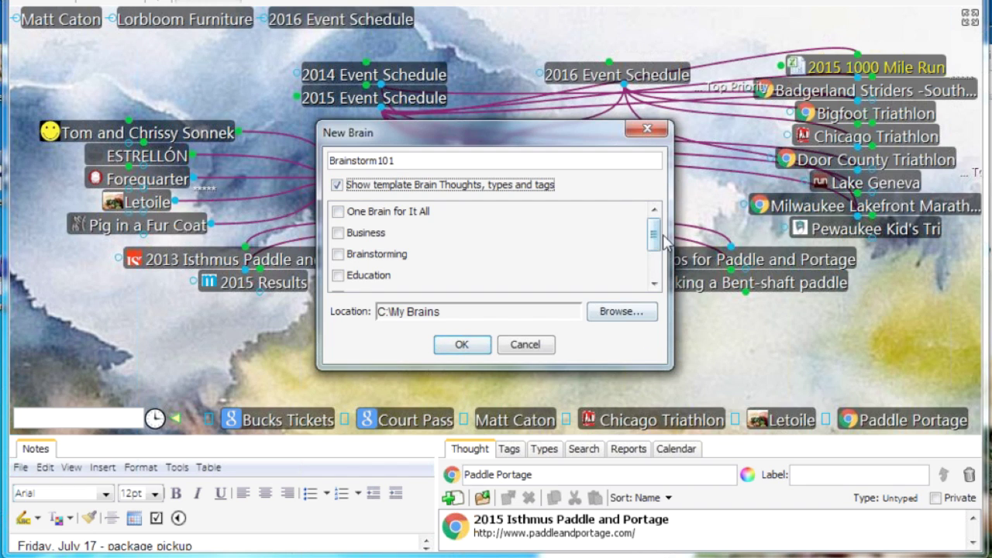
left_click_drag(655, 240, 656, 258)
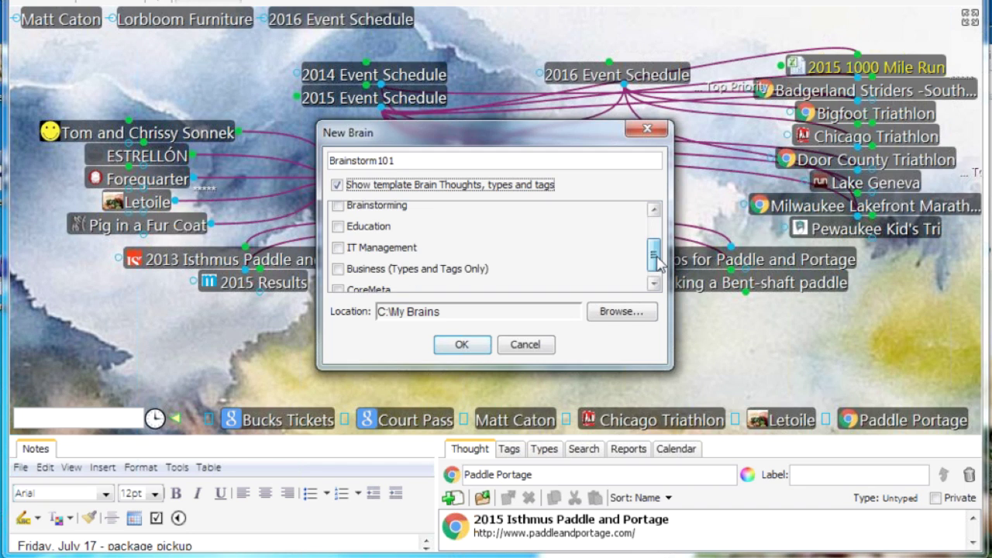
left_click(339, 212)
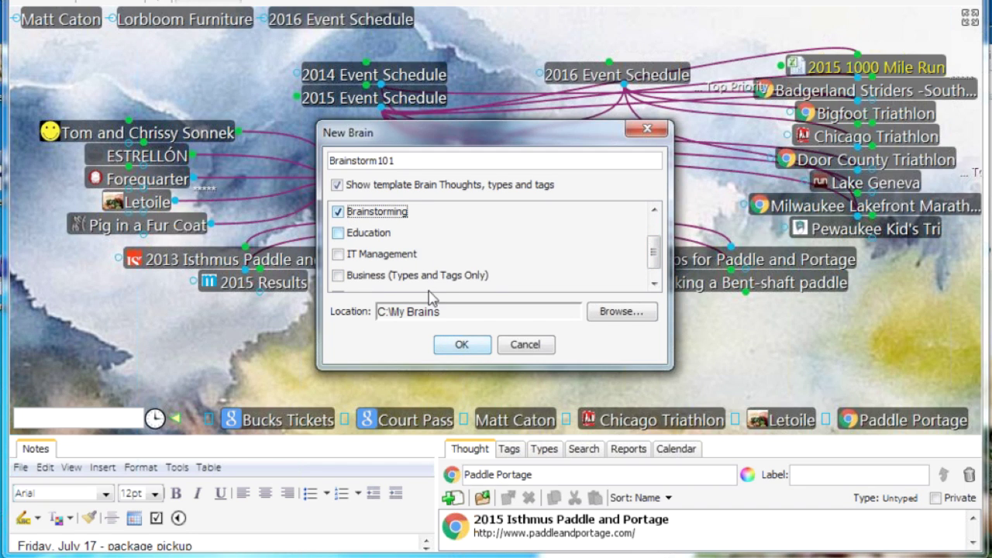
left_click(471, 348)
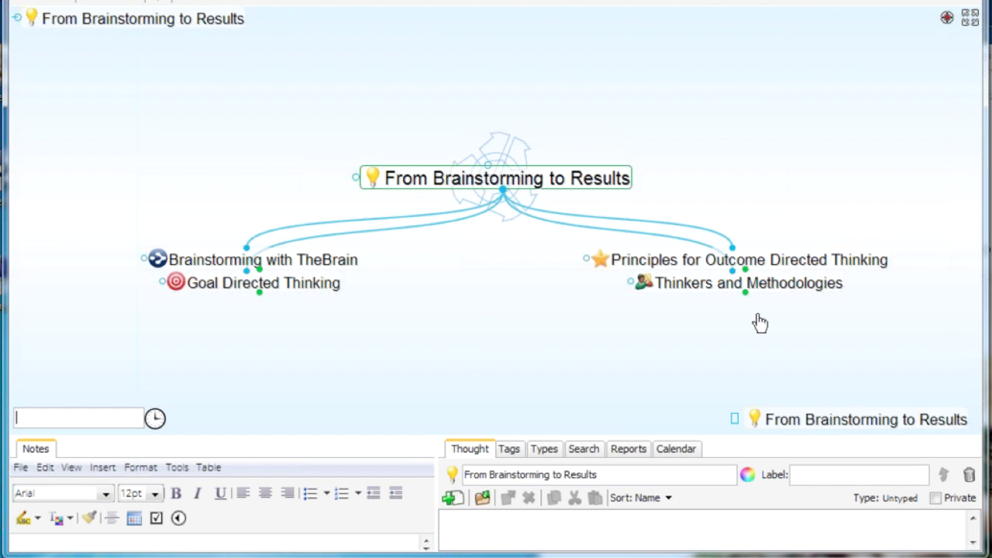
- Explore the template's Thinkers and Methodologies, Alex Osborn, Goal Directed Thinking and Project Planning thoughts
left_click(822, 283)
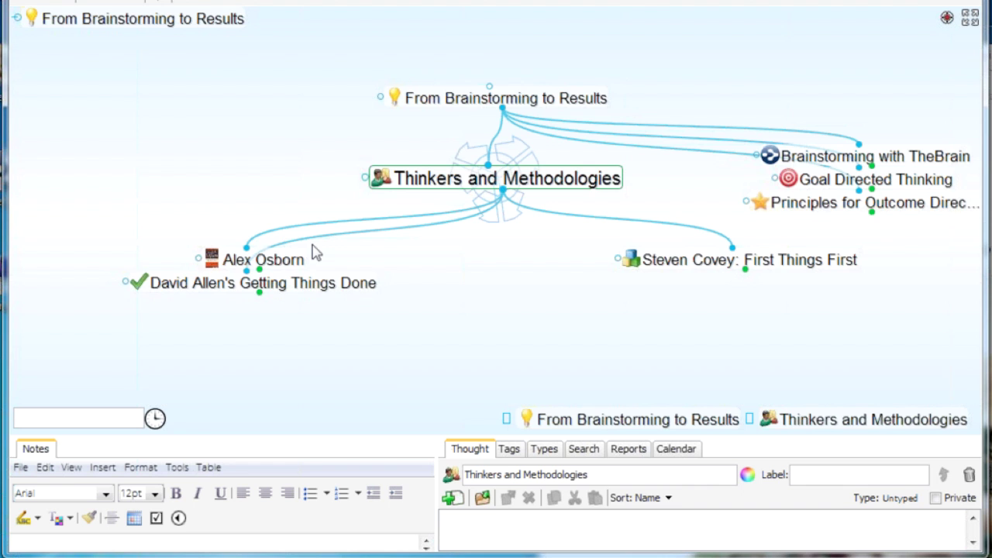
left_click(264, 259)
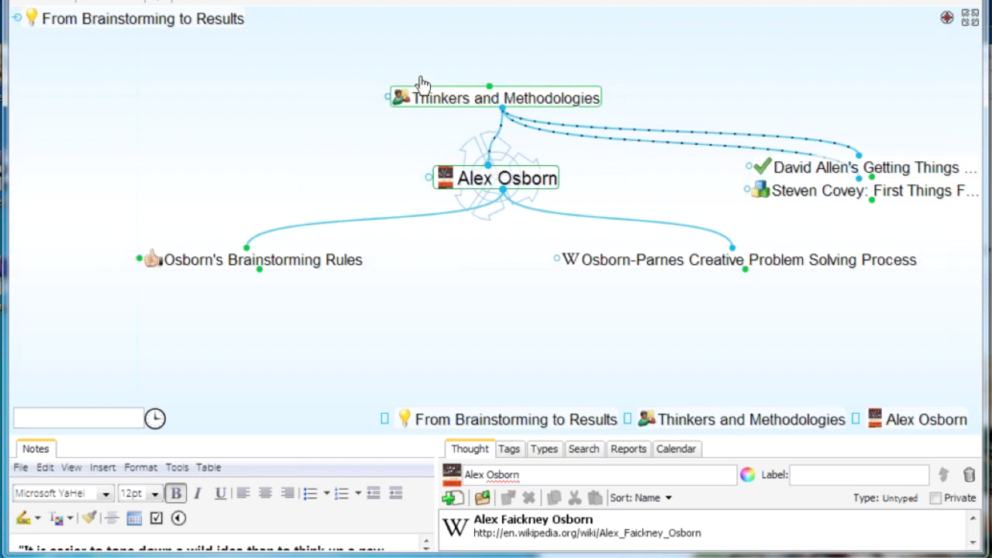
left_click(459, 99)
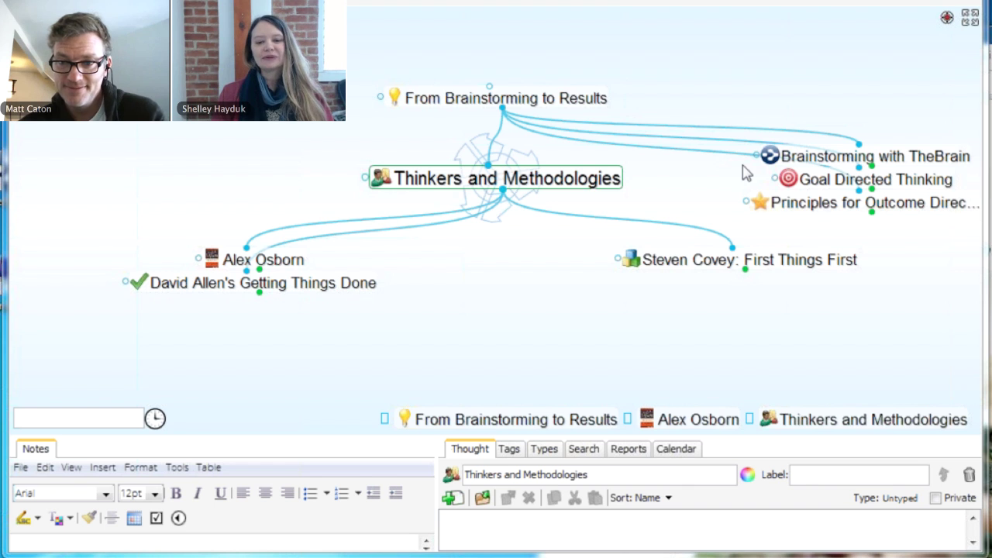
left_click(836, 178)
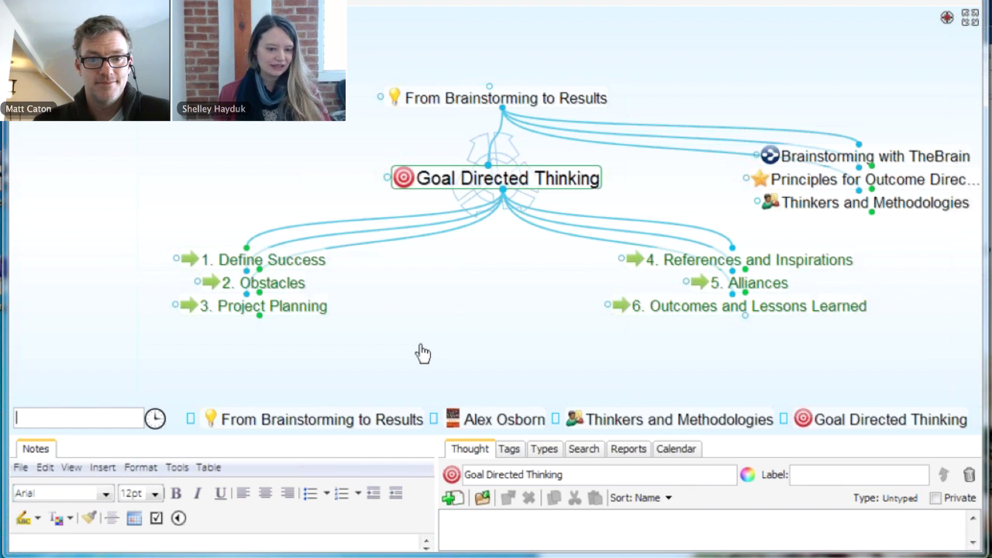
left_click(301, 317)
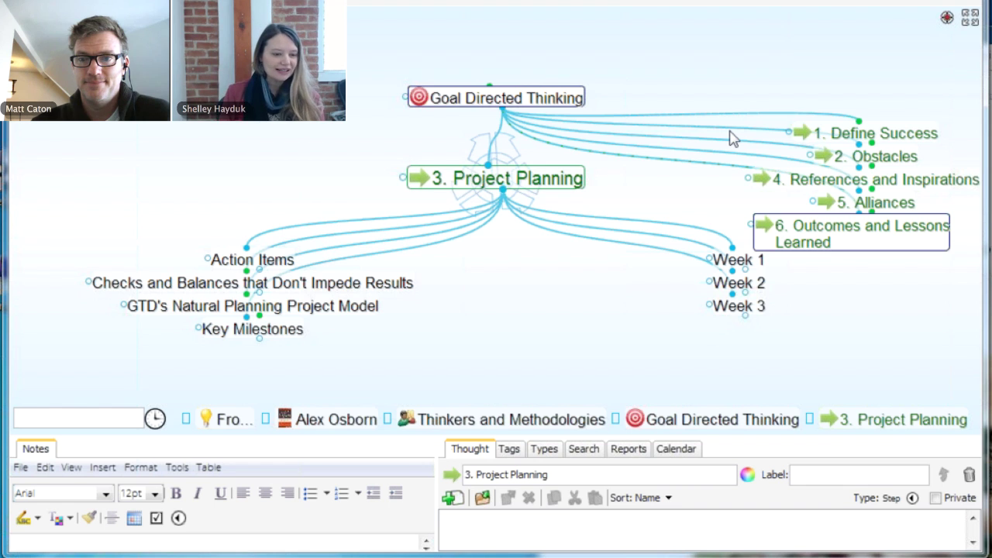
- Under Define Success, add ten child thoughts named 1 through 10 to My Definition of Success Is in one entry
left_click(914, 142)
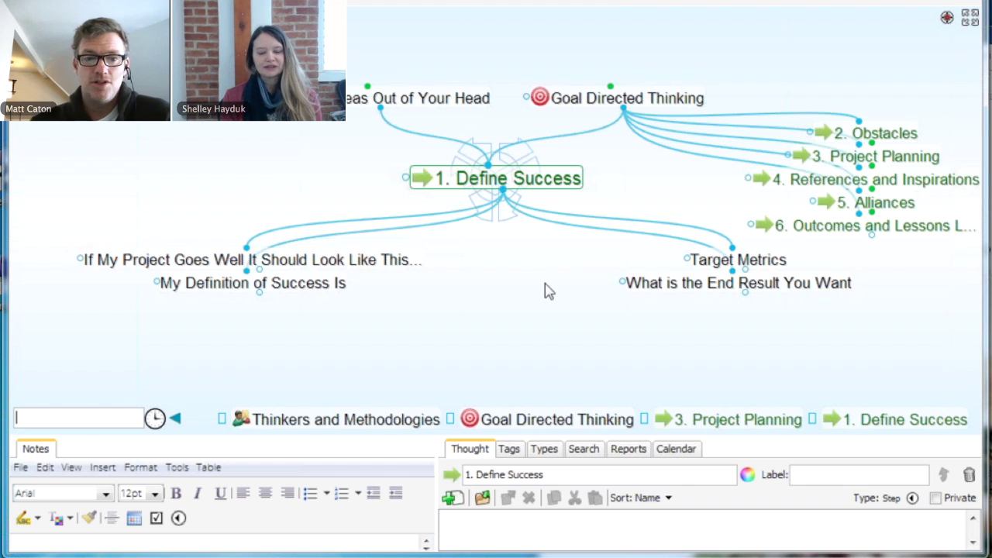
left_click(304, 291)
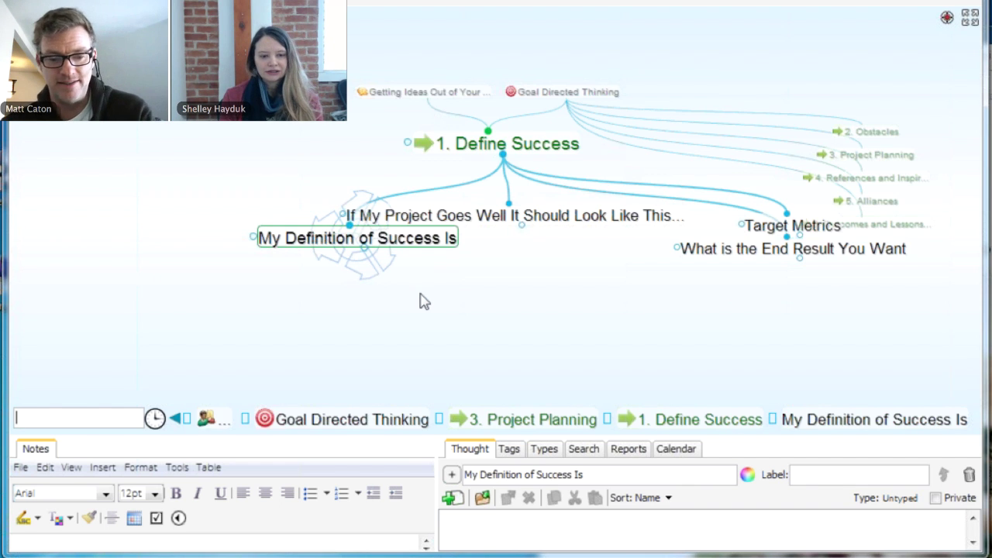
key("alt+c")
type("1;2;3;4;")
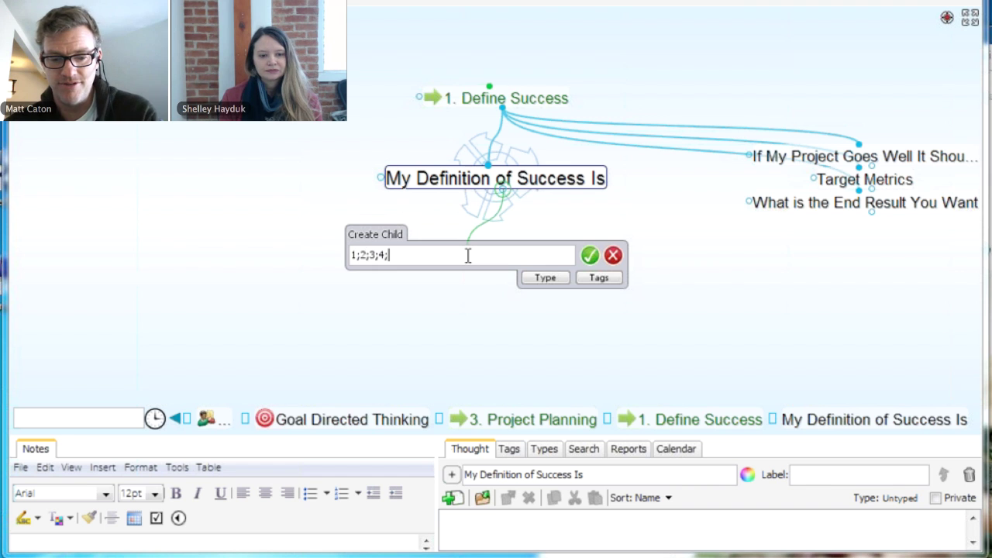
type("5;6;7;8;9")
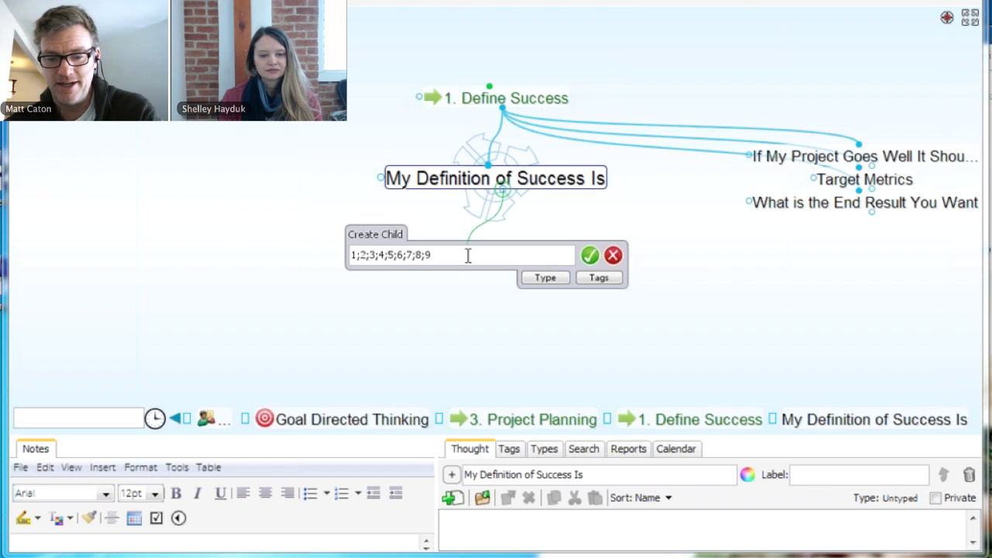
type(";10")
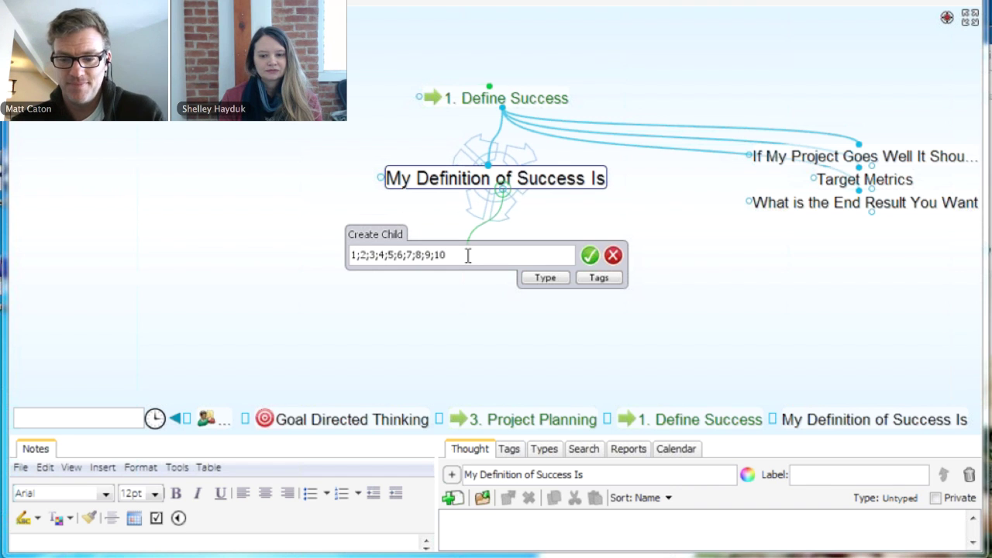
key("Return")
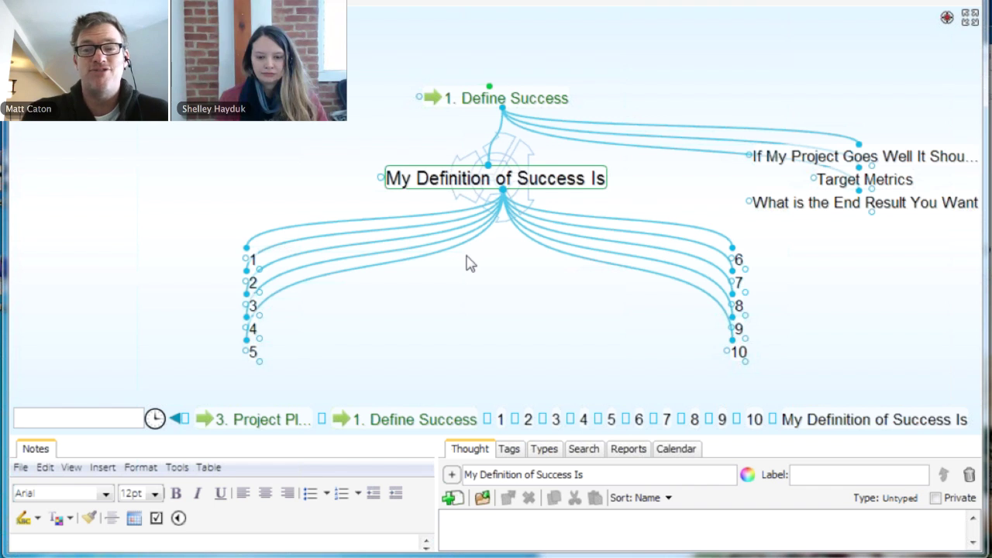
- Create a new thought type named Phase 1 from thought 1 and make thought 1 active to check its type
right_click(256, 264)
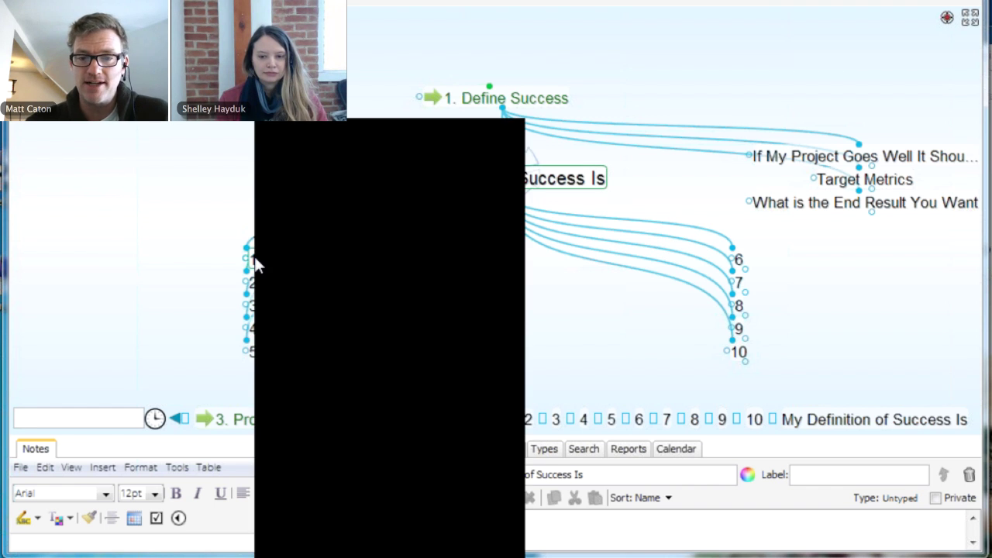
mouse_move(371, 162)
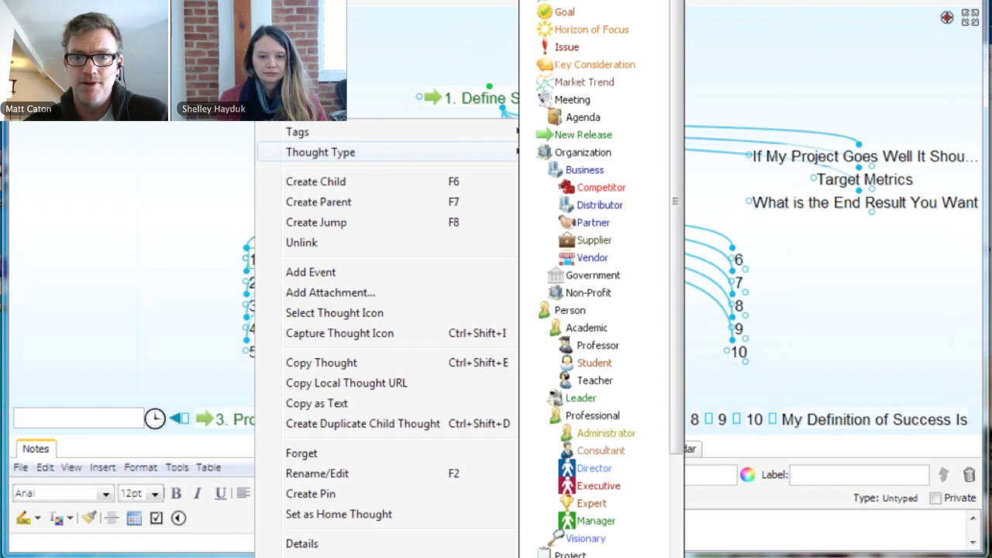
key("Return")
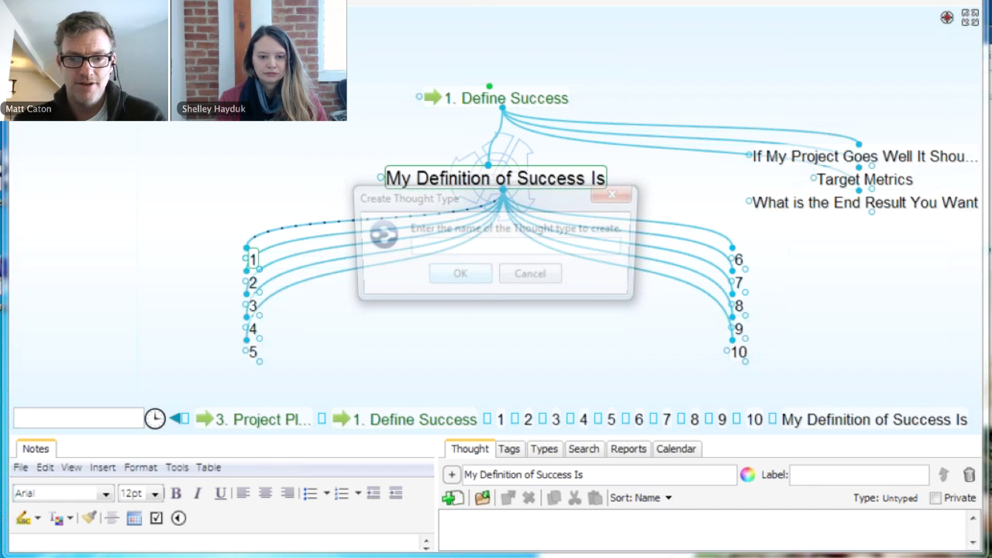
type("PH")
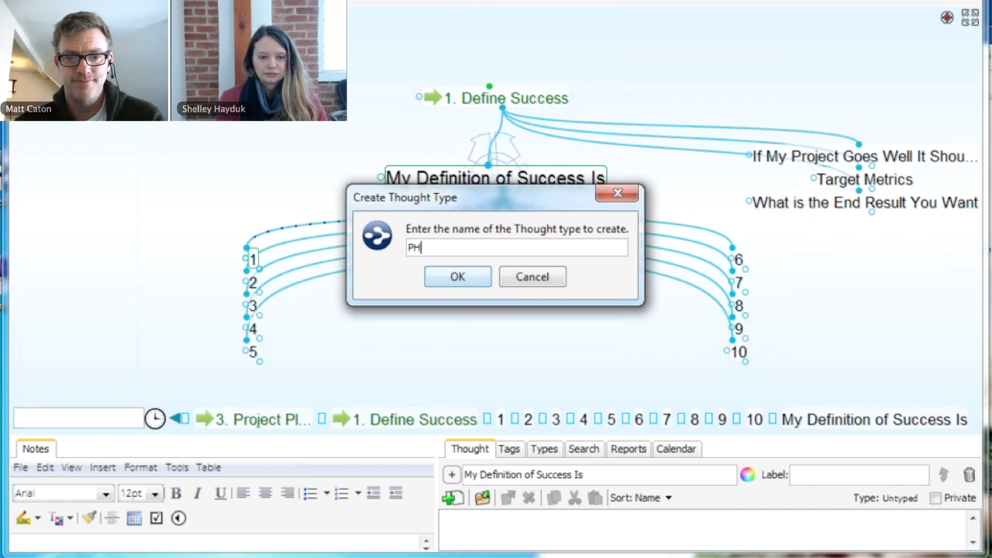
type("ase 1")
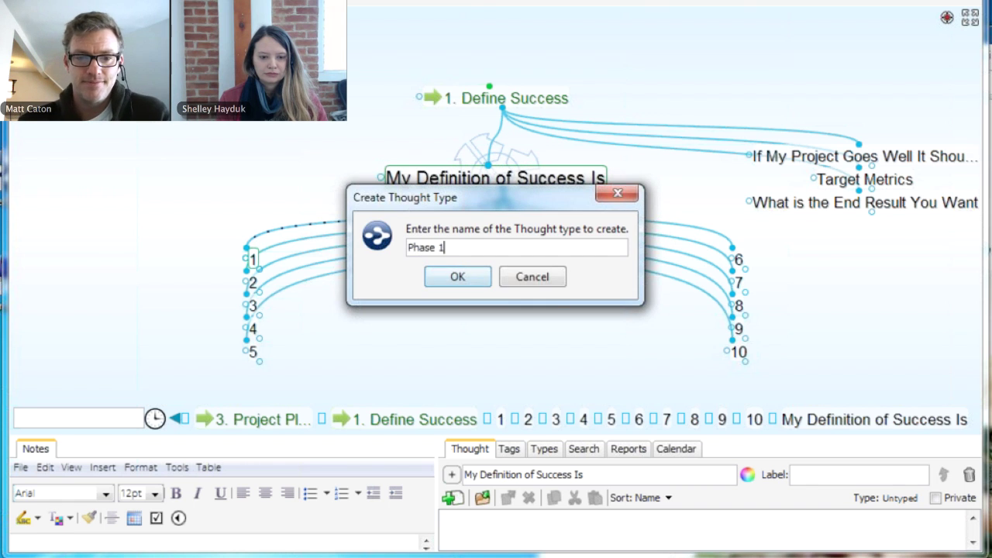
left_click(476, 281)
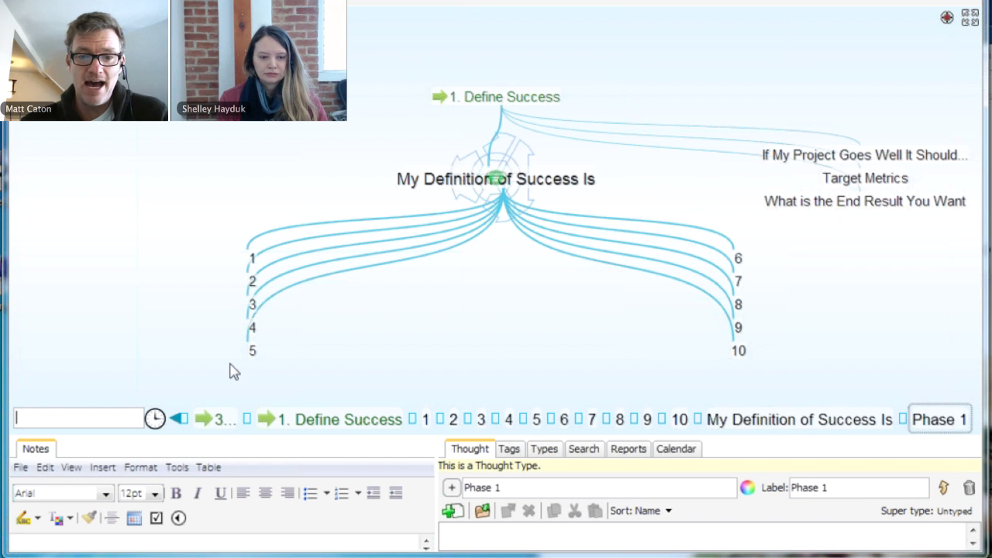
left_click(252, 258)
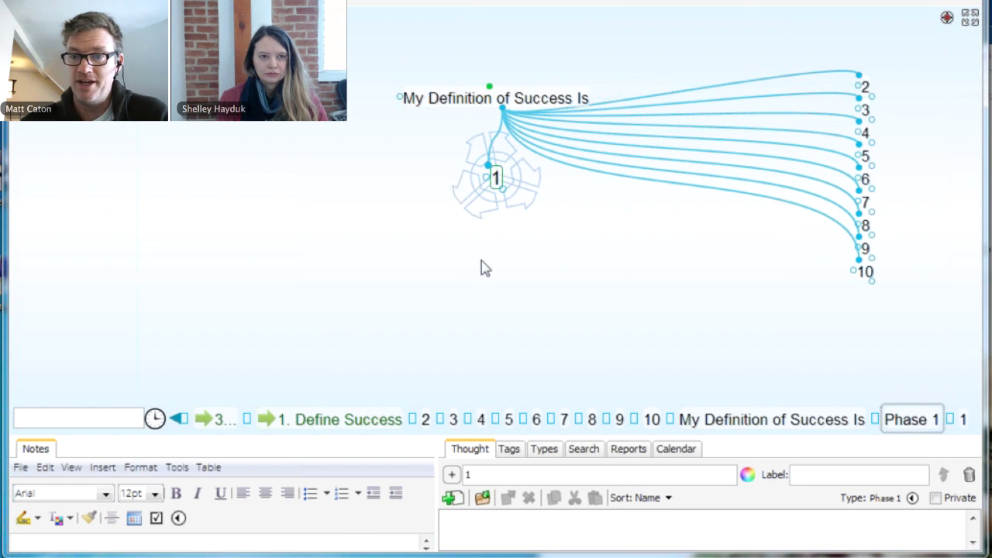
- Make thought 5 active and assign it the Phase 1 thought type
left_click(867, 159)
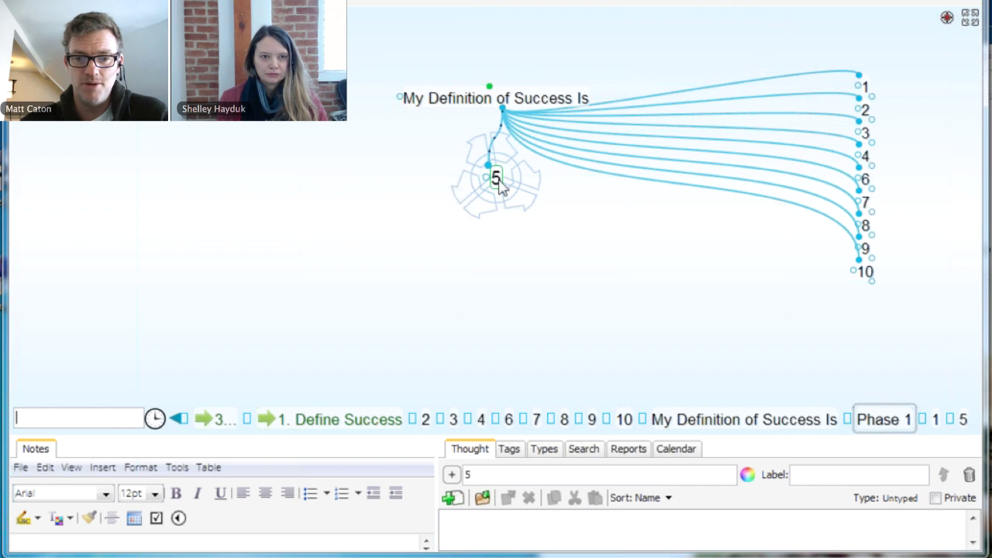
right_click(503, 186)
mouse_move(642, 178)
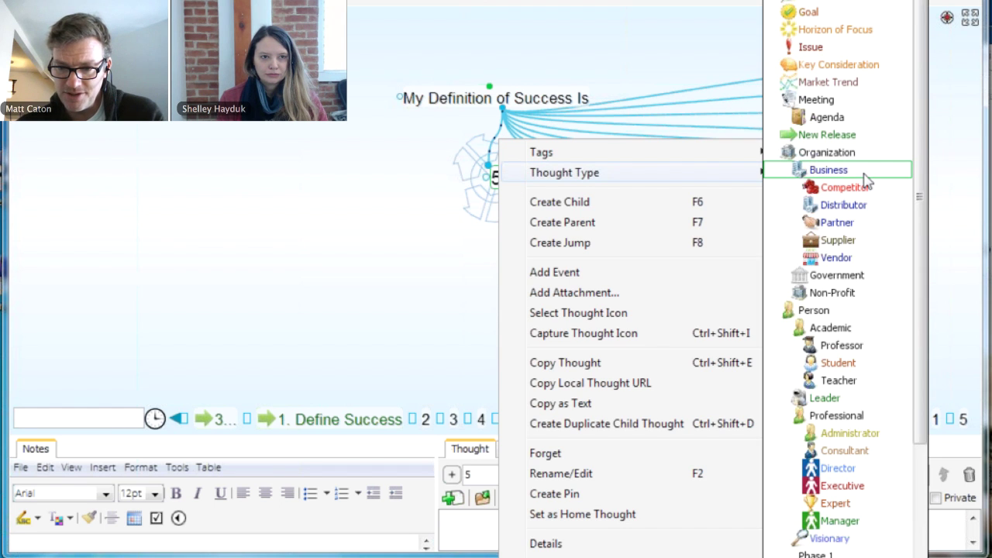
scroll(866, 180, "down", 2)
scroll(822, 450, "down", 1)
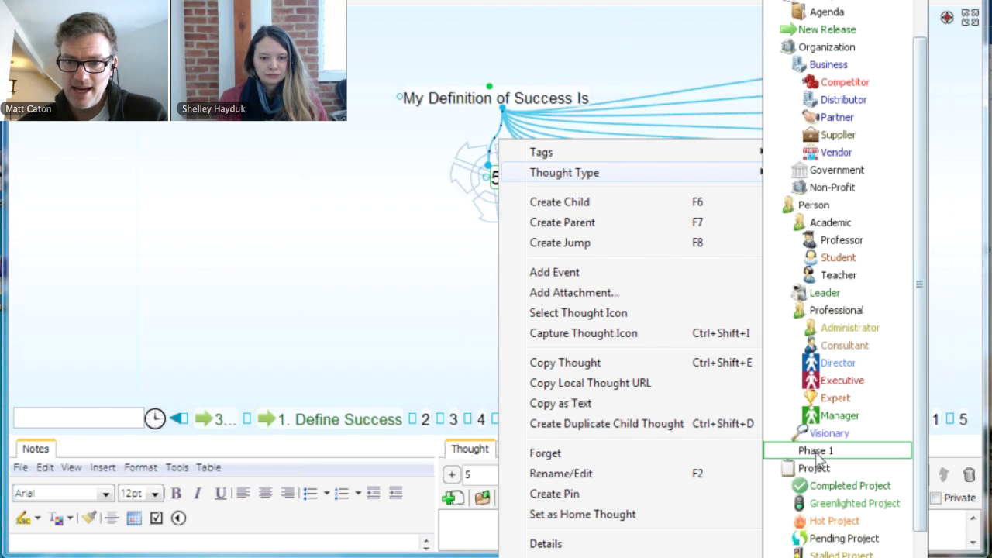
left_click(816, 450)
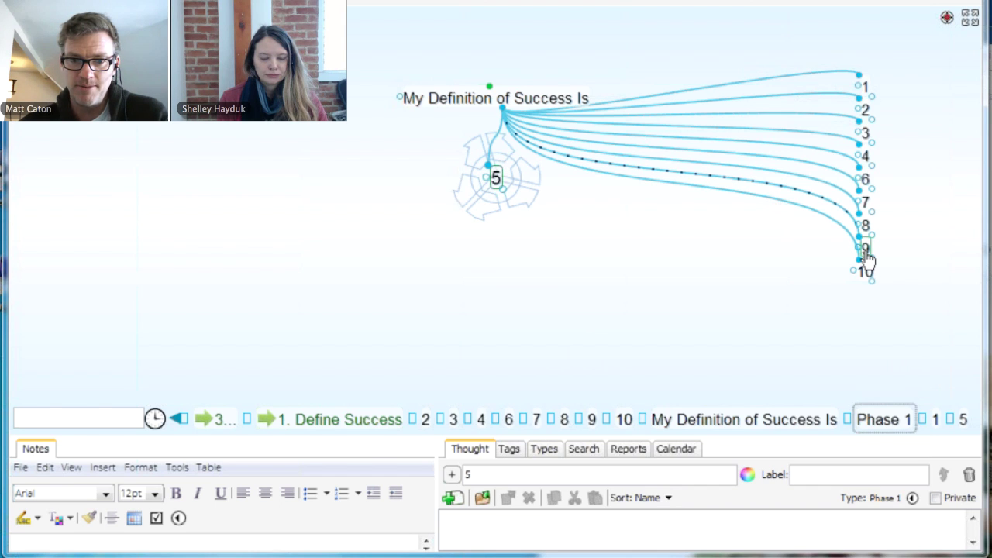
- Make thought 9 active and assign it the Phase 1 thought type
left_click(866, 252)
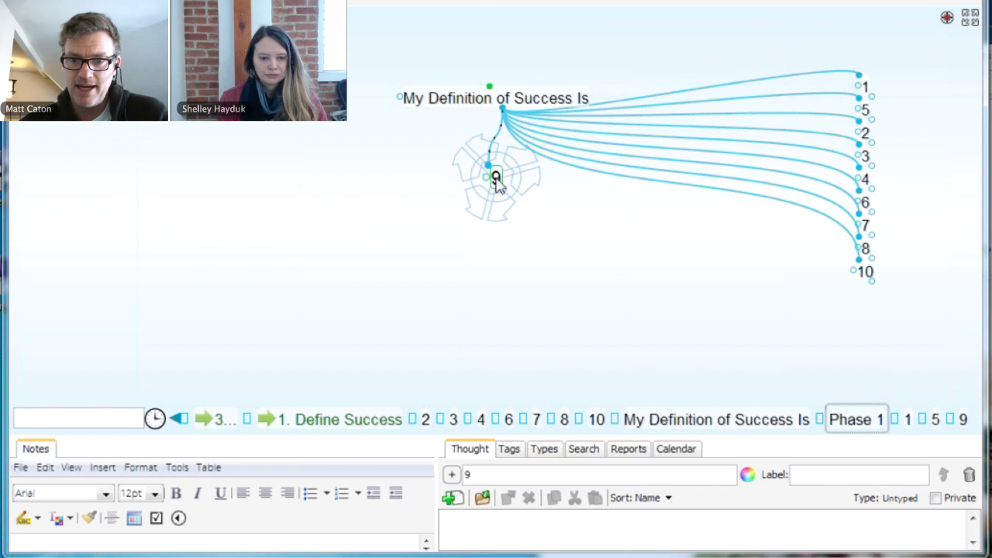
right_click(496, 178)
mouse_move(743, 178)
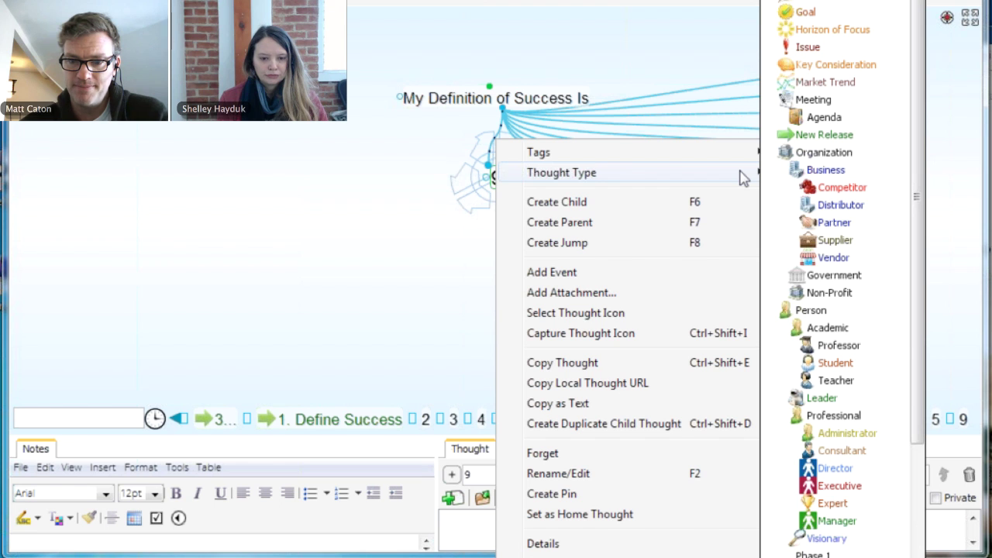
scroll(836, 488, "down", 1)
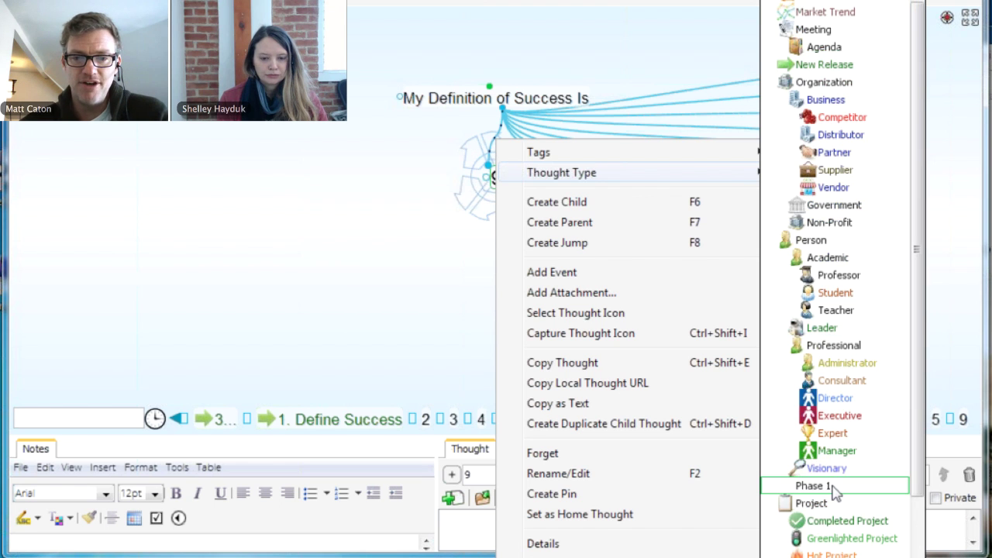
left_click(836, 487)
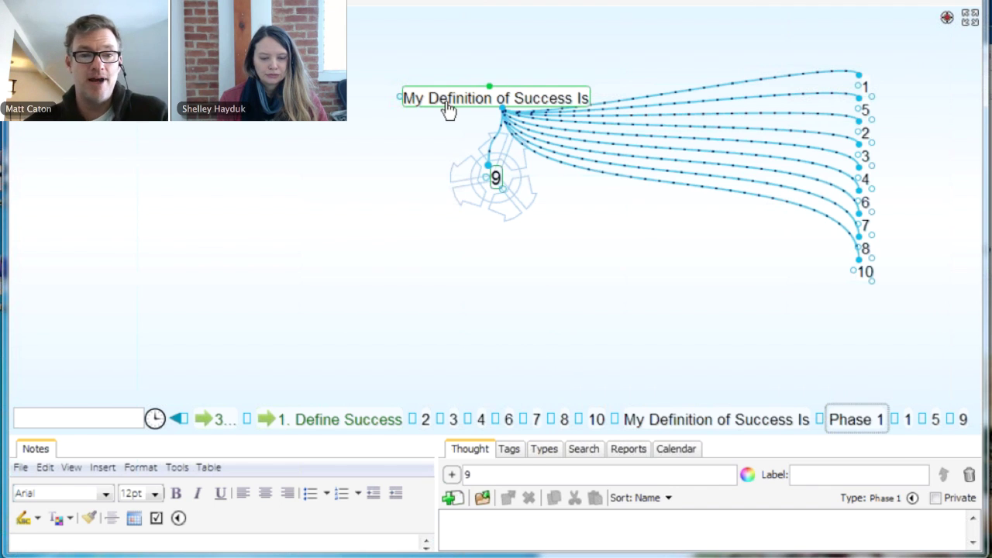
- Make My Definition of Success Is active and review the options for arranging thoughts
left_click(448, 109)
right_click(164, 125)
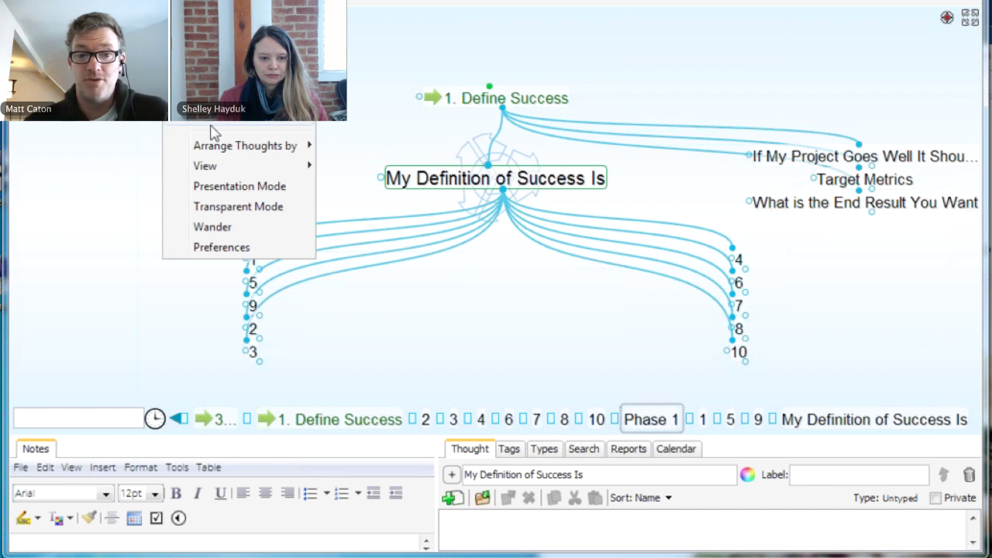
mouse_move(237, 151)
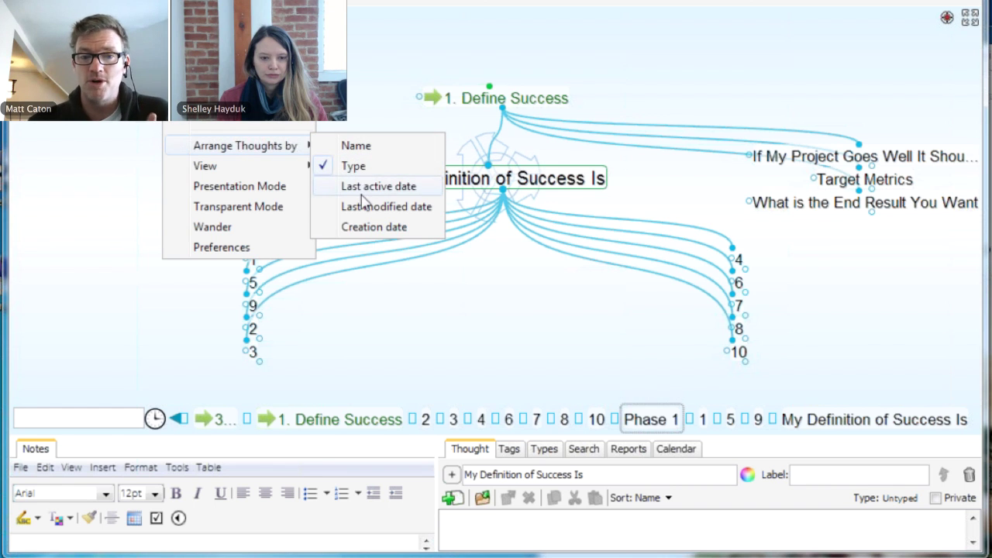
left_click(452, 313)
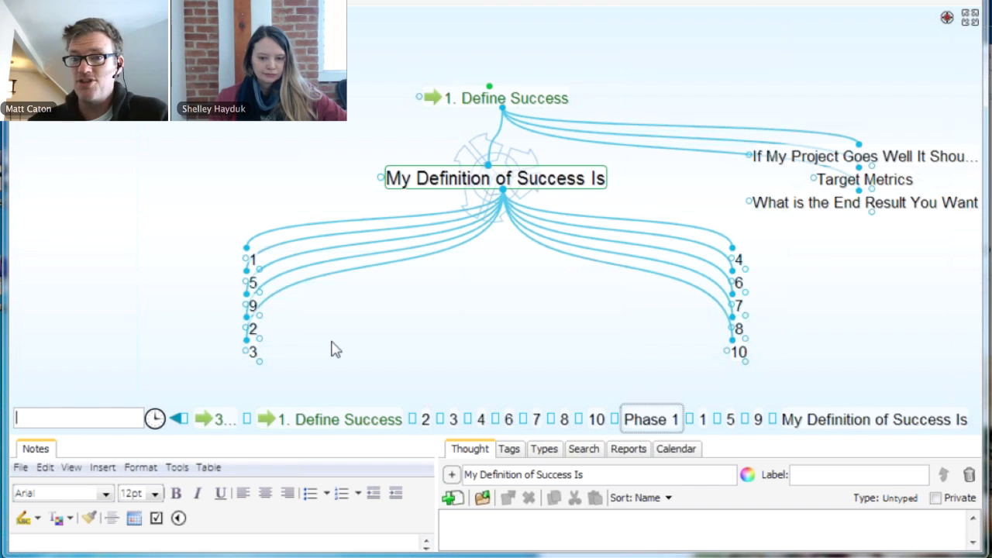
- Create a new thought type named Phase 2 from thought 9 and make thought 9 active
right_click(255, 307)
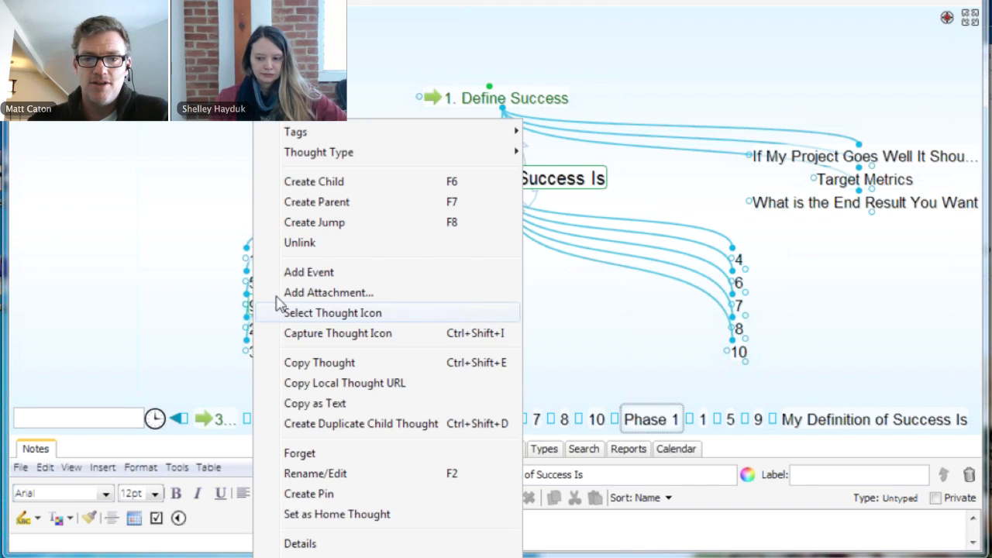
mouse_move(372, 154)
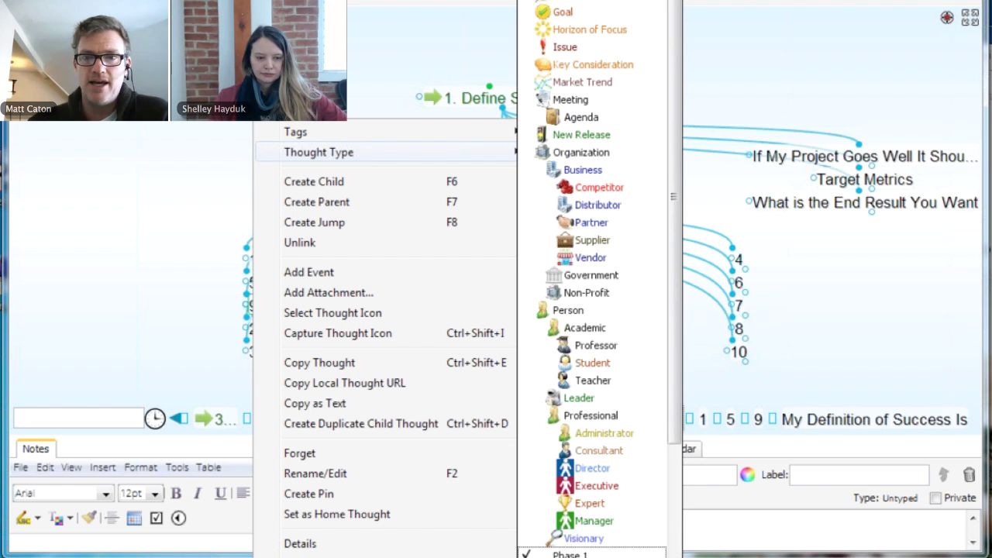
key("Escape")
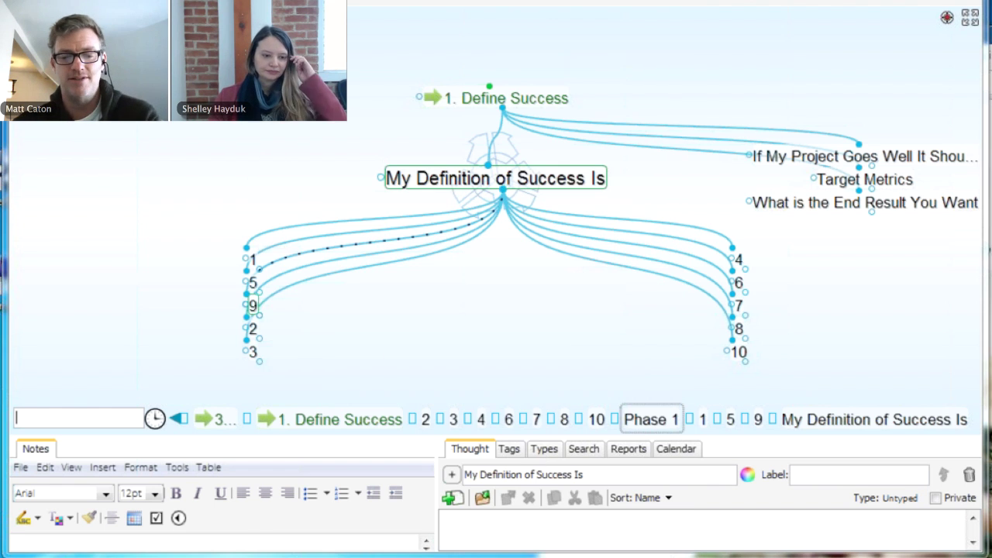
type("Phase")
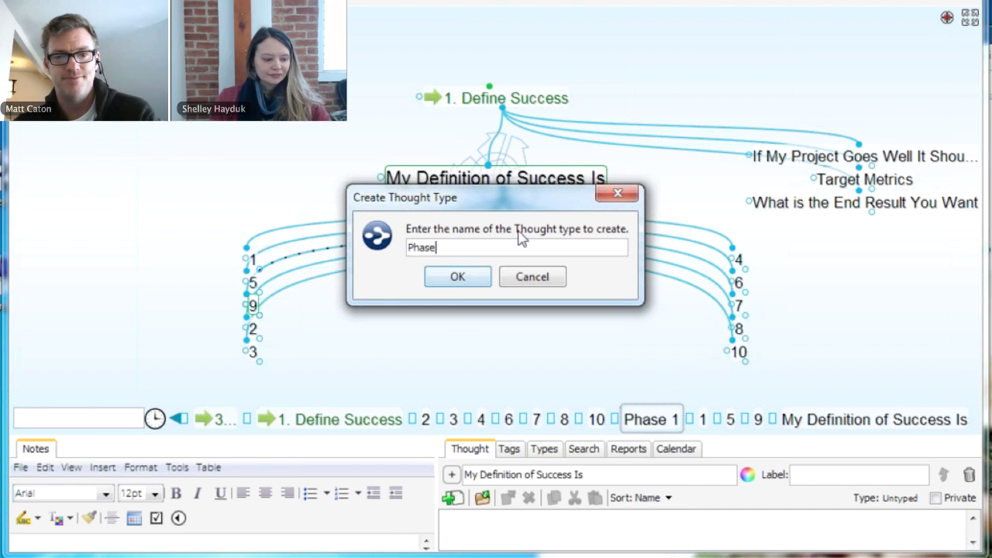
type(" 1")
key("Return")
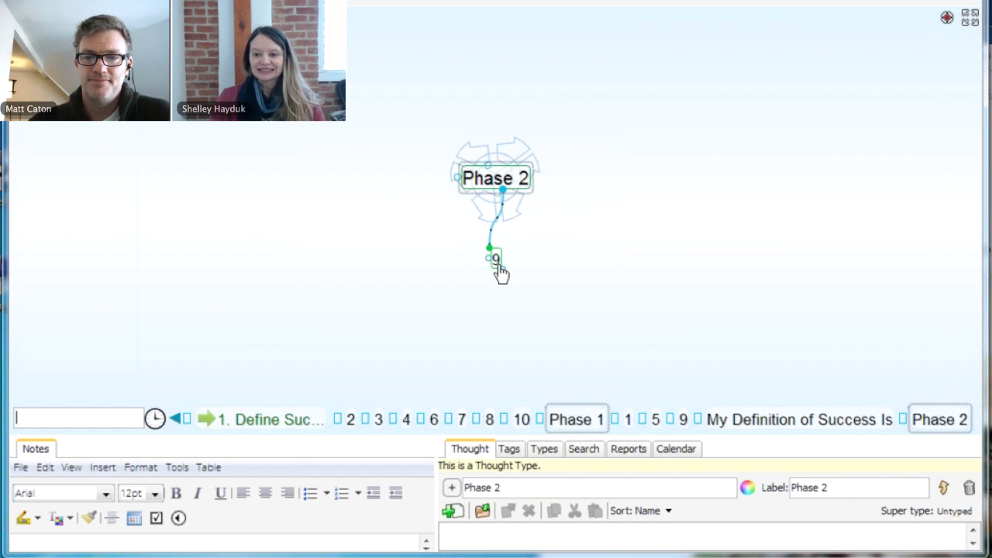
left_click(497, 263)
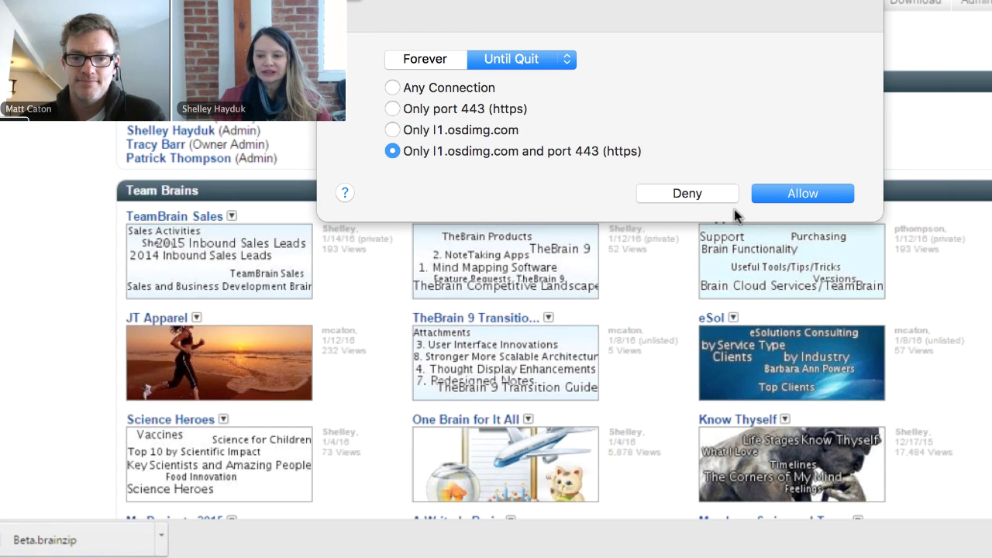
- Deny the connection request for l1.osdimg.com on port 443 and switch back to TheBrain
left_click(702, 195)
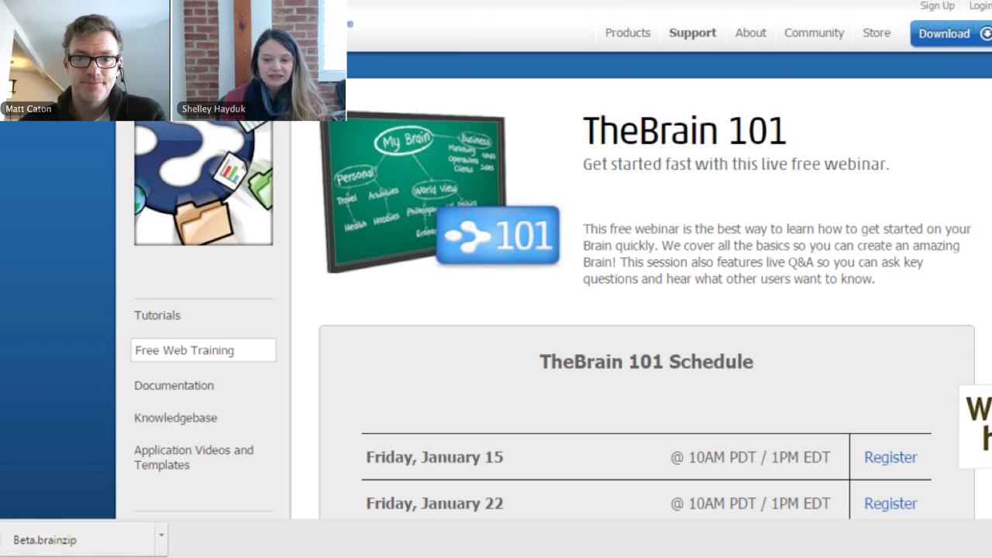
key("alt+Tab")
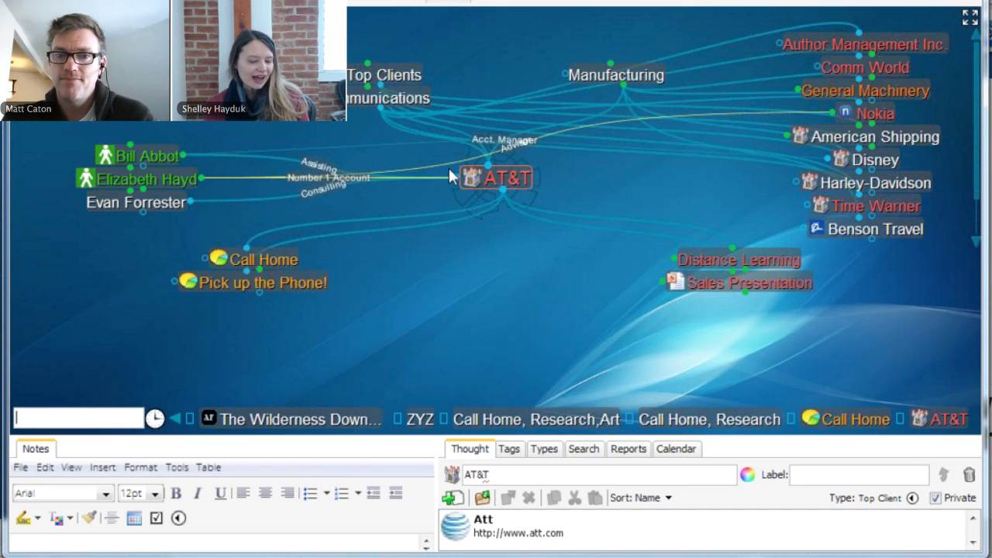
- Browse the client thoughts from Top Clients through by Service Type to Clients, and preview the thoughts beneath eSolutions Consulting
left_click(368, 75)
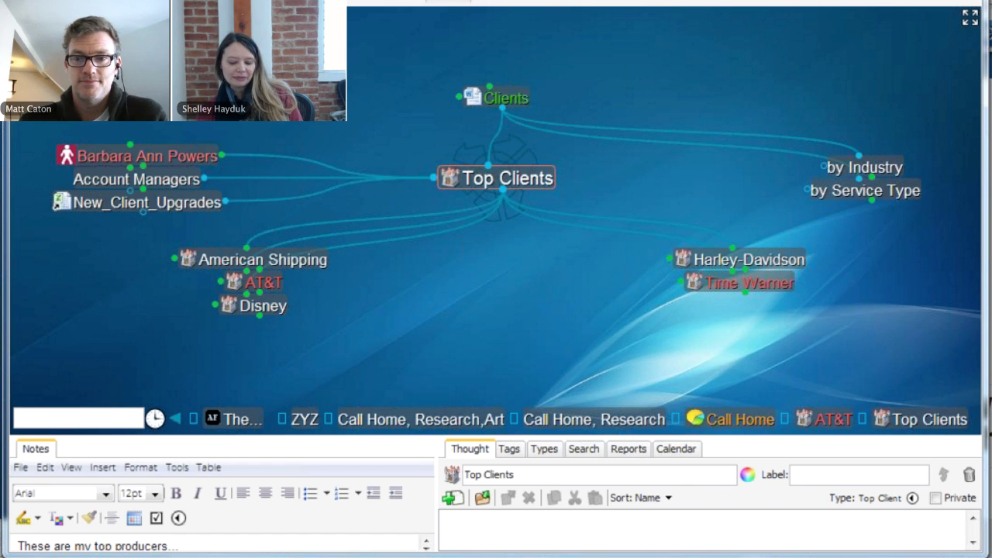
left_click(872, 195)
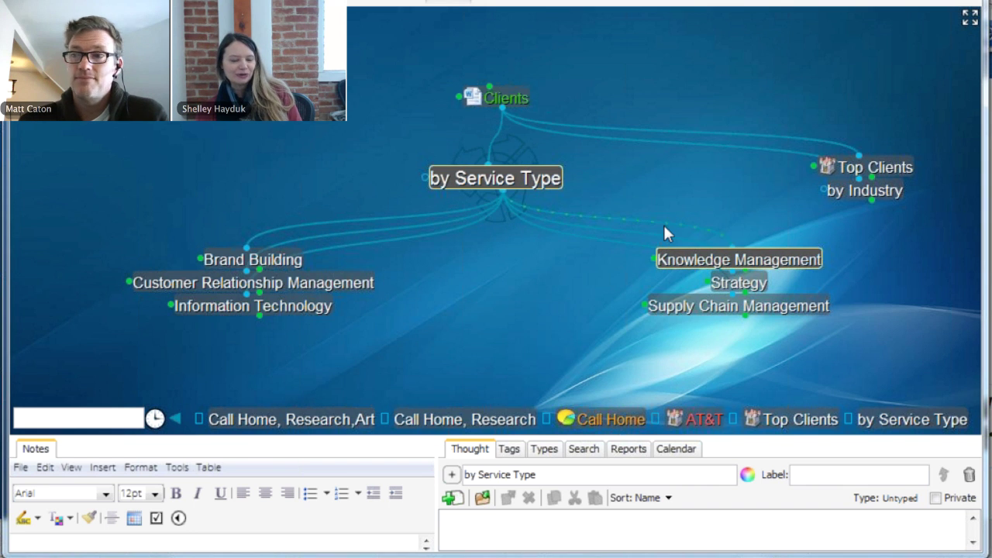
left_click(505, 98)
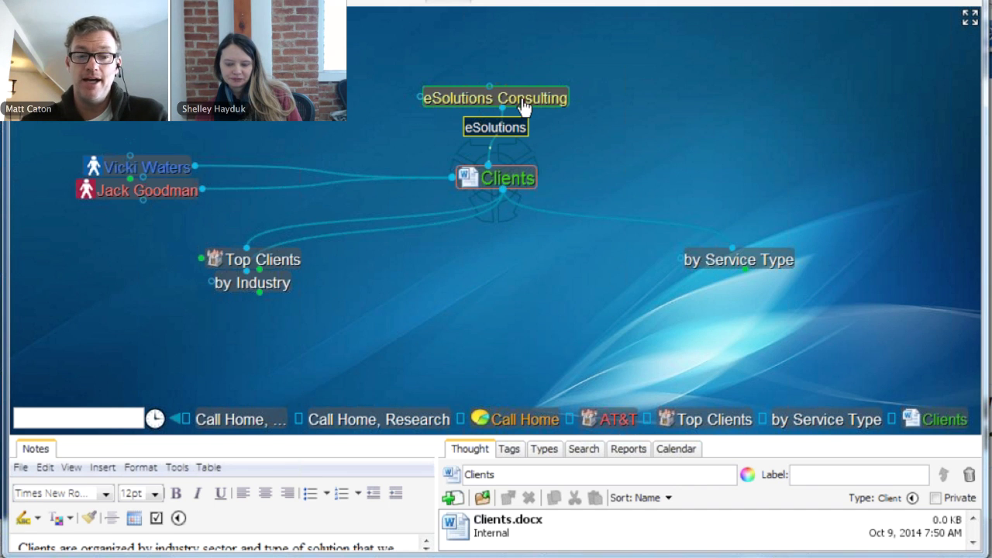
mouse_move(524, 107)
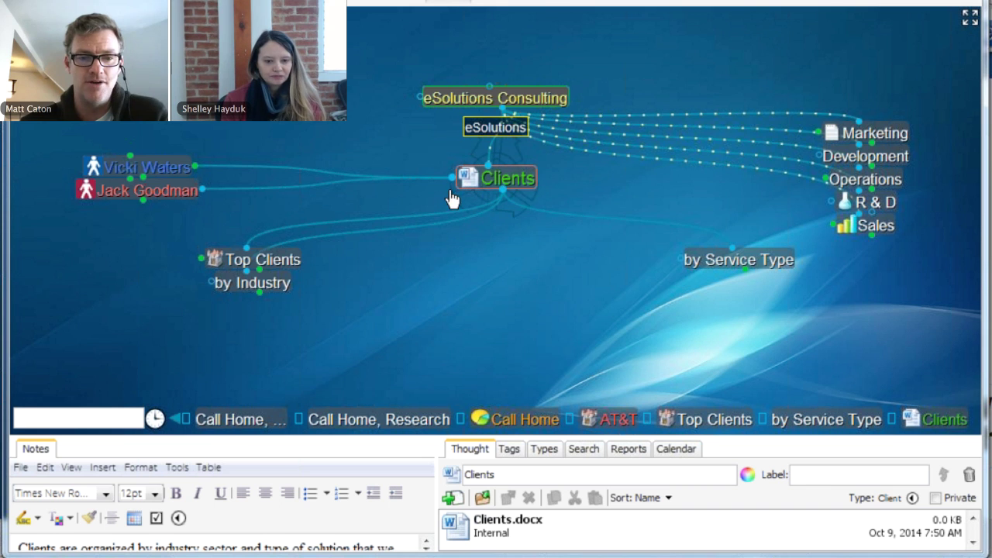
- Browse from Top Clients through Time Warner to The World is Yours campaign thought
left_click(276, 261)
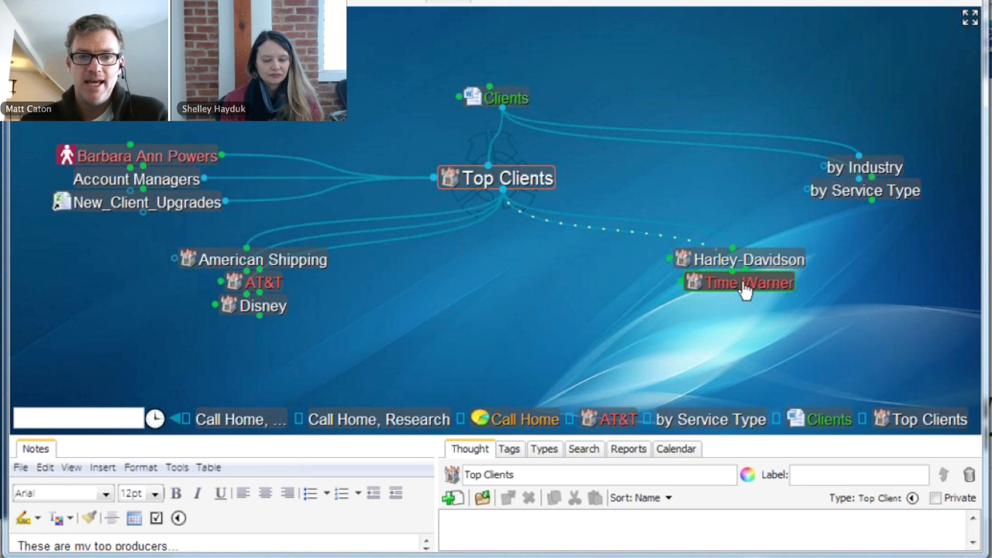
left_click(745, 287)
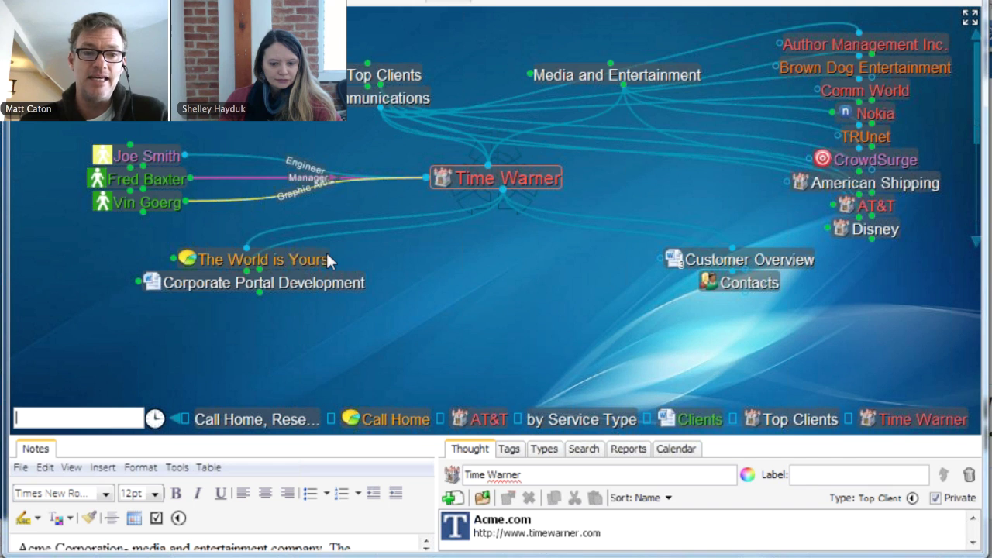
mouse_move(164, 214)
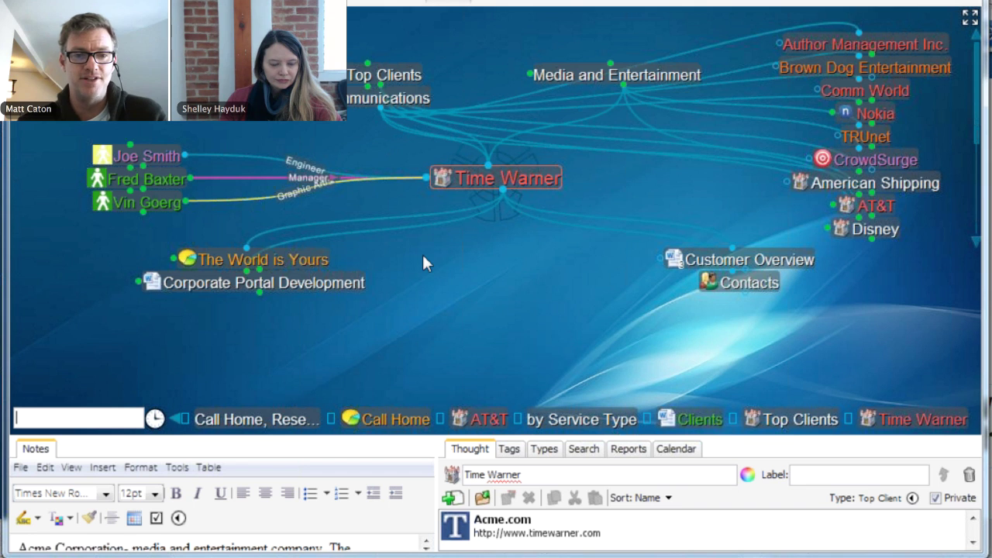
left_click(302, 264)
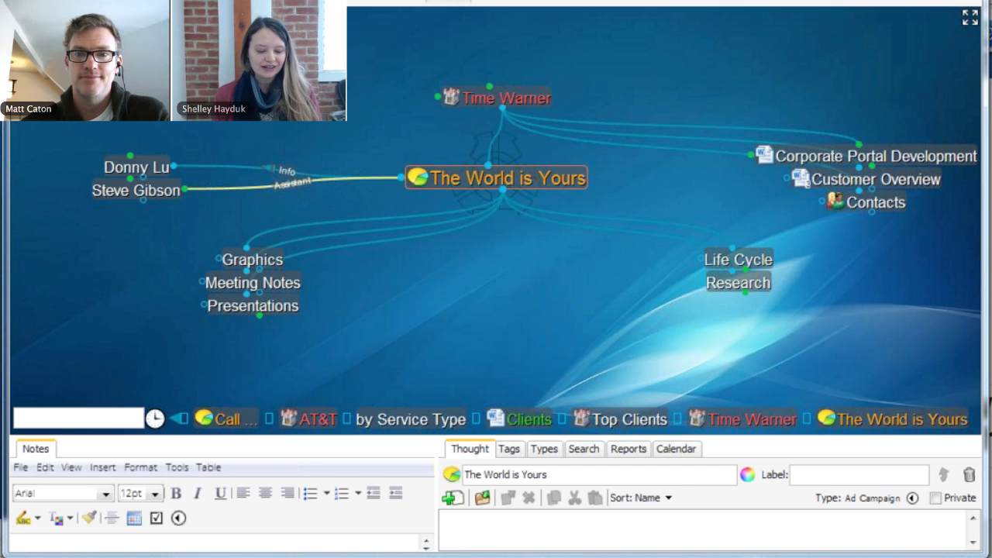
- Switch to the browser and look through TheBrain's home page down to the webinar listings
key("alt+Tab")
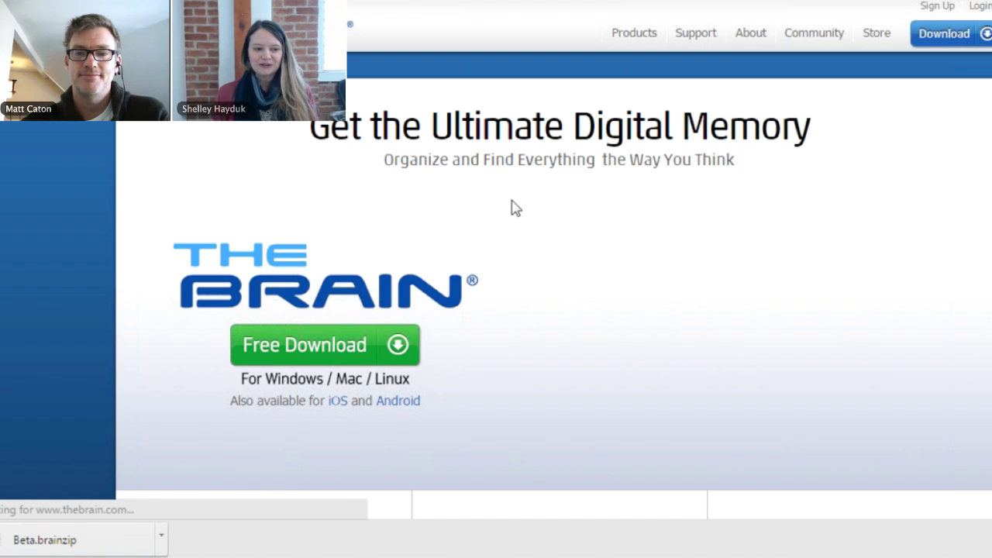
scroll(512, 207, "down", 3)
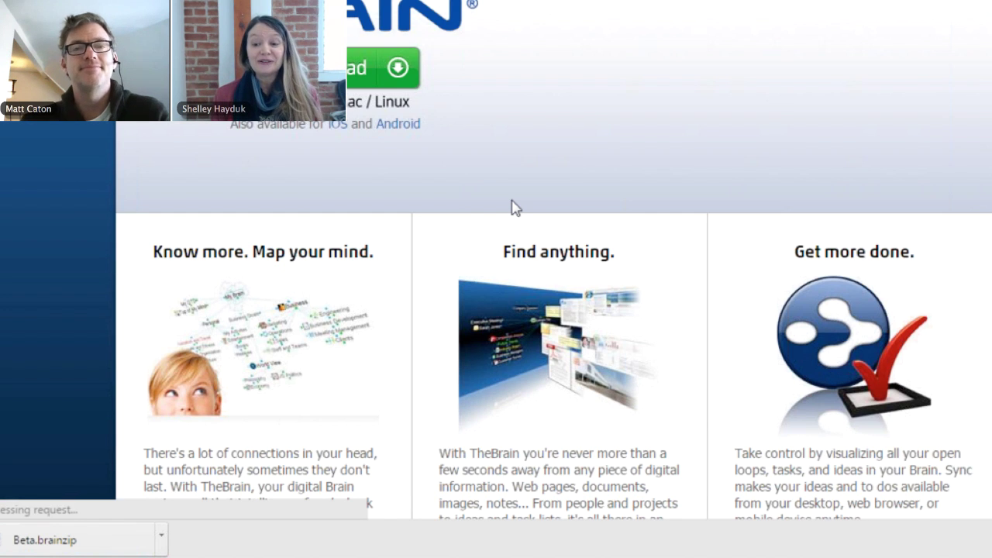
scroll(910, 168, "down", 10)
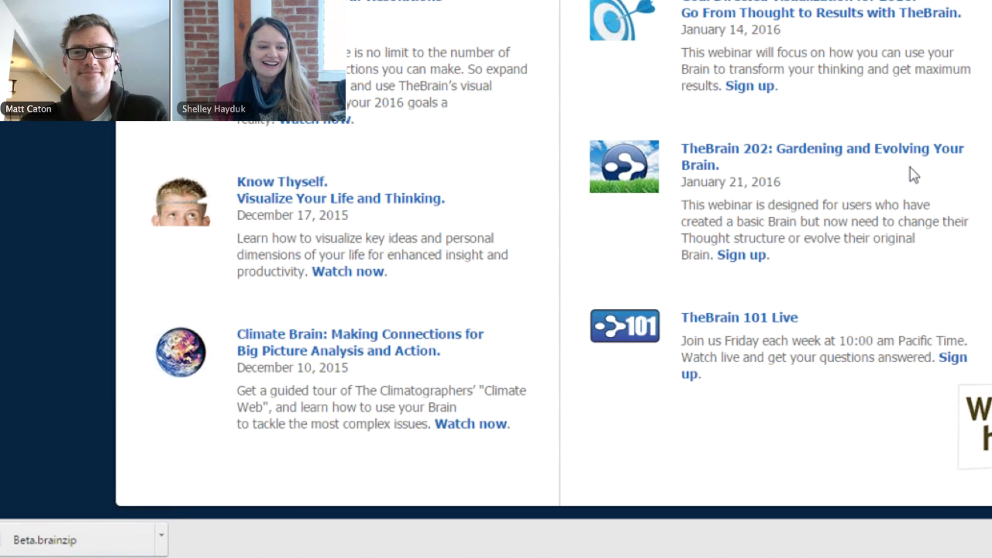